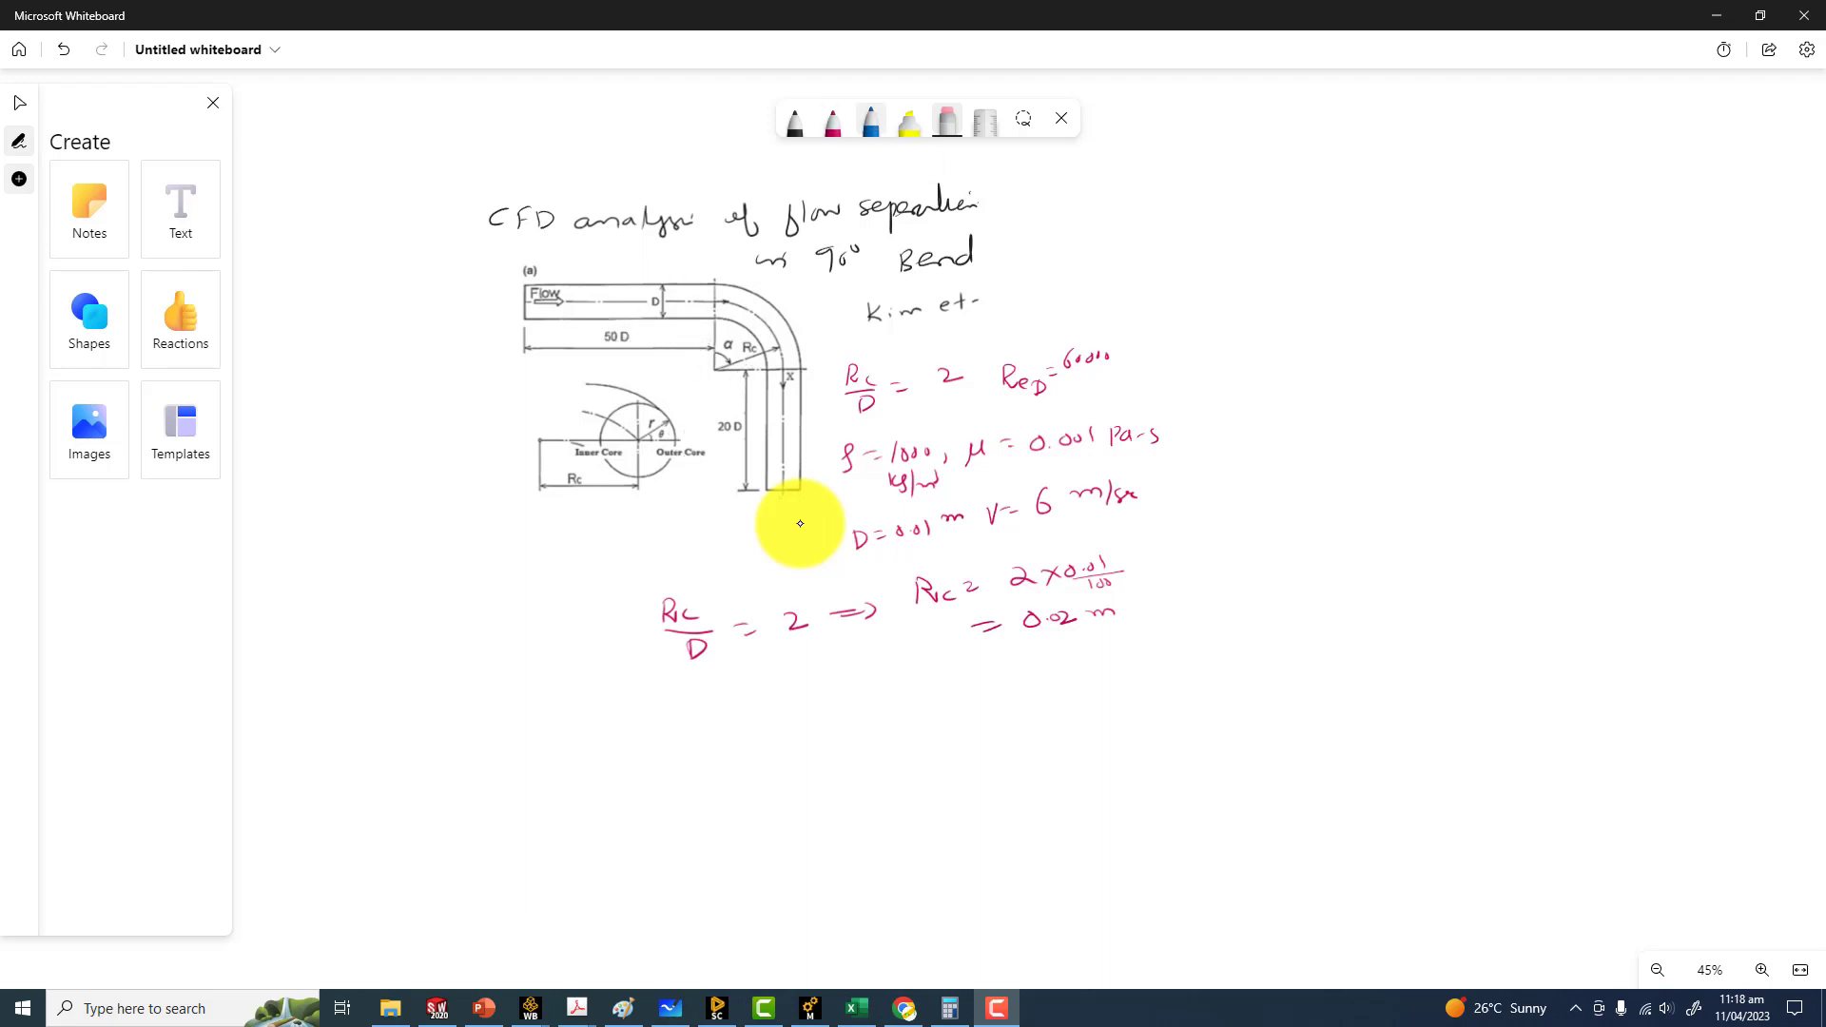
# Step: Mark the flow entering and leaving the 90° bend diagram with blue pen arrows at the inlet and beside the outlet leg
pyautogui.click(870, 121)
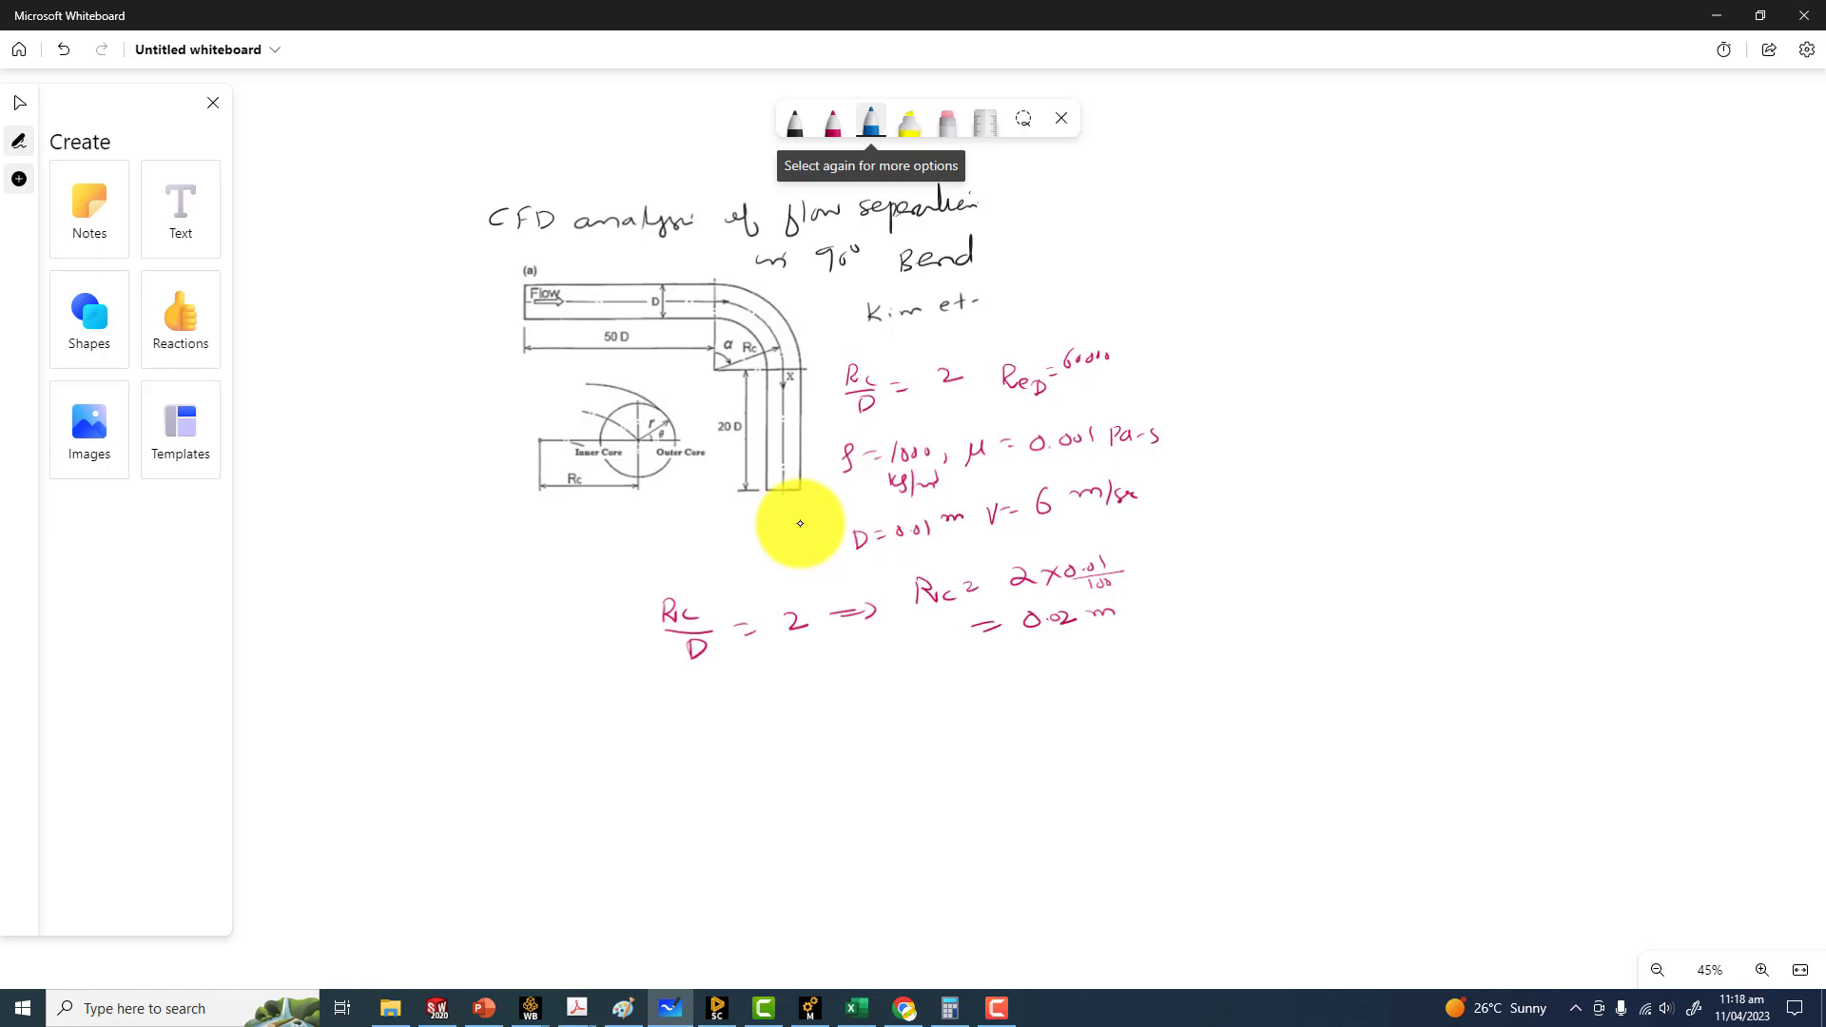
pyautogui.moveTo(451, 311); pyautogui.dragTo(484, 319)
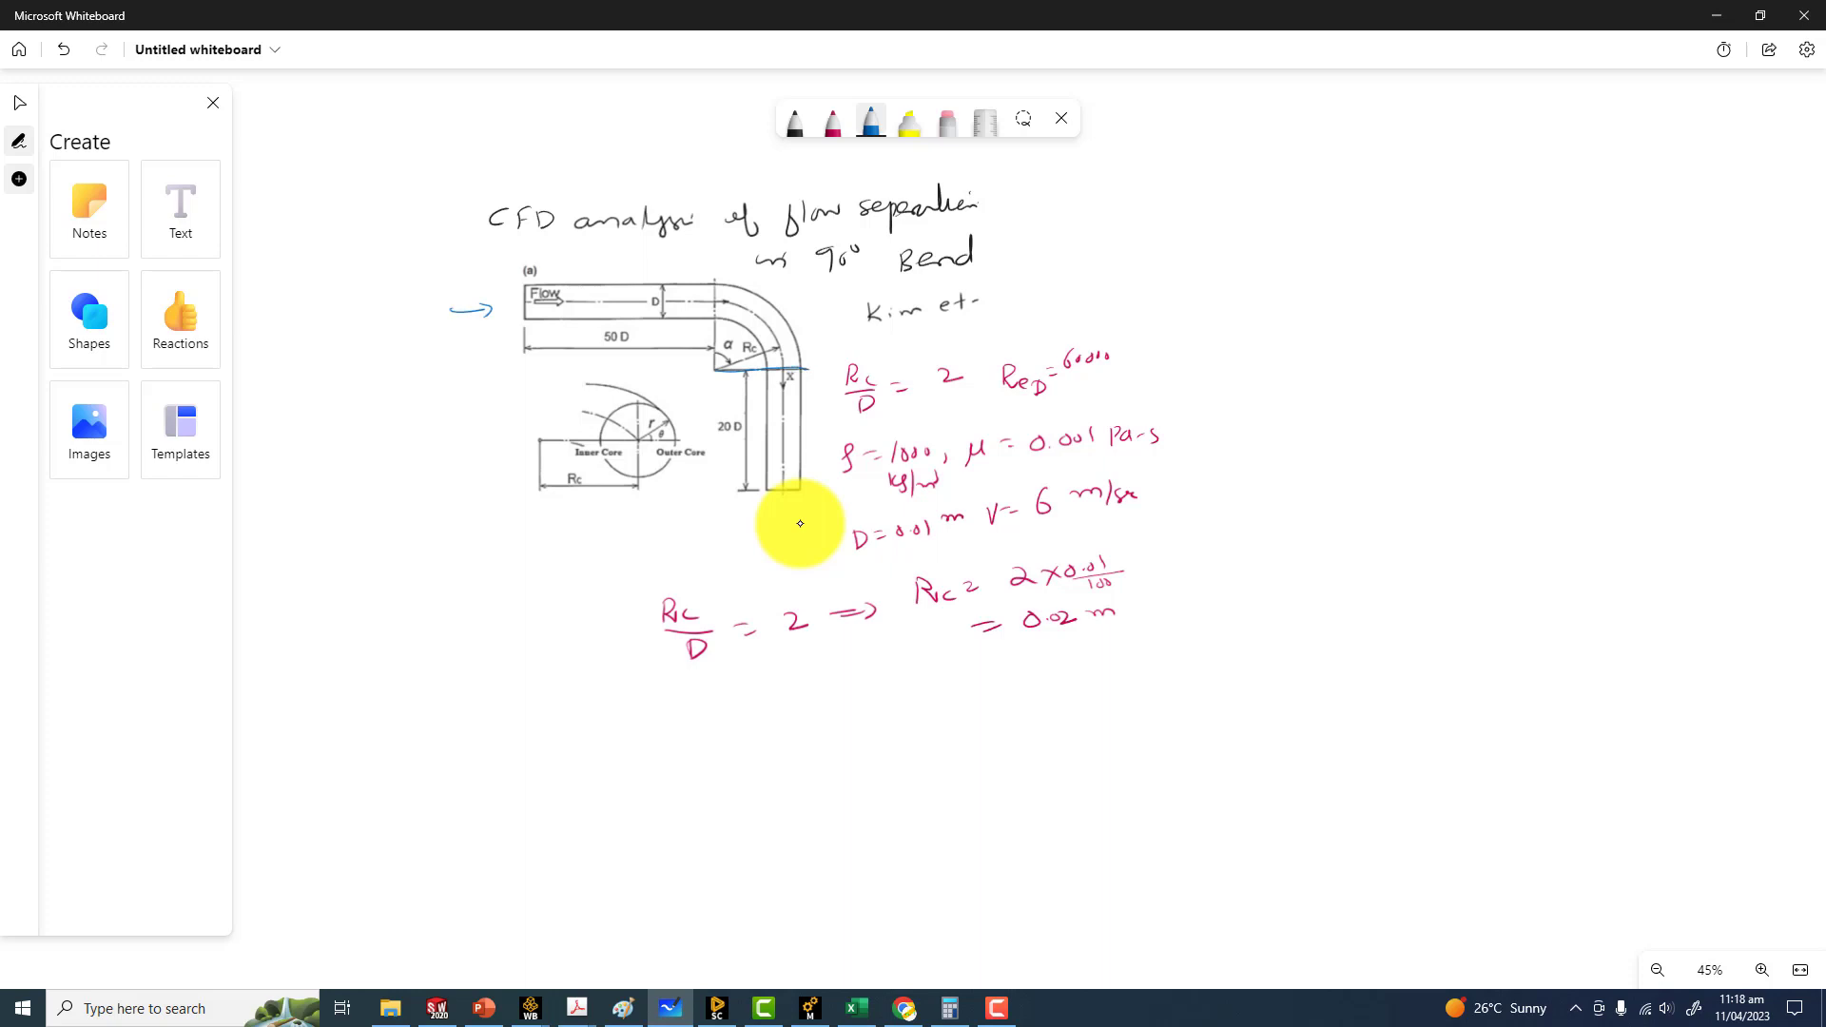
pyautogui.moveTo(820, 392); pyautogui.dragTo(821, 446)
# Step: Handwrite the upstream pipe length calculation below the existing notes: 50D = 50 × 0.01 = 0.5 m
pyautogui.moveTo(733, 721)
pyautogui.mouseDown()
pyautogui.moveTo(771, 760)
pyautogui.moveTo(821, 754)
pyautogui.moveTo(900, 712)
pyautogui.moveTo(879, 753)
pyautogui.moveTo(913, 737)
pyautogui.mouseUp()
pyautogui.moveTo(978, 720)
pyautogui.mouseDown()
pyautogui.moveTo(955, 755)
pyautogui.moveTo(1018, 722)
pyautogui.mouseUp()
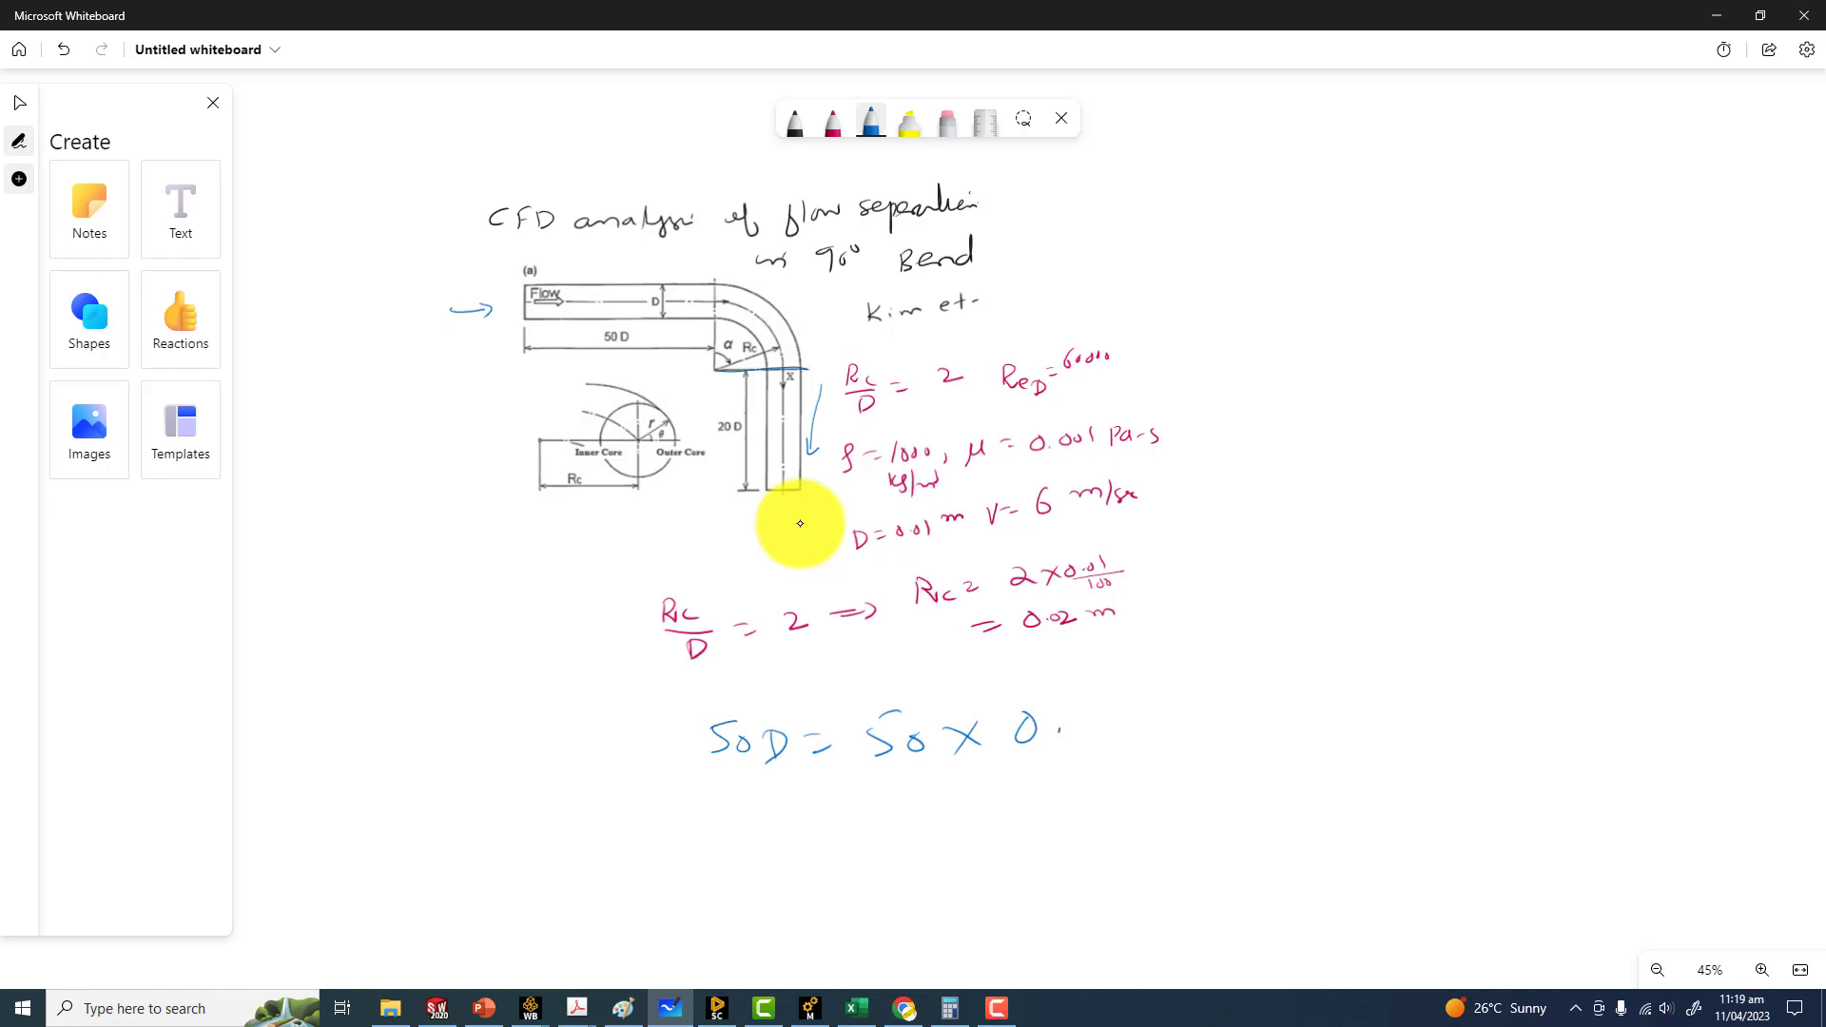
pyautogui.moveTo(1091, 710)
pyautogui.mouseDown()
pyautogui.moveTo(1104, 737)
pyautogui.moveTo(1167, 710)
pyautogui.mouseUp()
pyautogui.moveTo(1143, 731)
pyautogui.mouseDown()
pyautogui.moveTo(1270, 698)
pyautogui.moveTo(1237, 714)
pyautogui.mouseUp()
pyautogui.moveTo(1280, 706)
pyautogui.mouseDown()
pyautogui.moveTo(1259, 721)
pyautogui.moveTo(1349, 701)
pyautogui.mouseUp()
# Step: Handwrite the downstream pipe length calculation beneath the 50D line: 20D = 20 × 0.01 = 0.2 m
pyautogui.moveTo(723, 835); pyautogui.dragTo(747, 867)
pyautogui.moveTo(776, 841); pyautogui.dragTo(802, 865)
pyautogui.moveTo(841, 844); pyautogui.dragTo(856, 841)
pyautogui.moveTo(841, 858); pyautogui.dragTo(947, 823)
pyautogui.moveTo(1014, 811)
pyautogui.mouseDown()
pyautogui.moveTo(998, 844)
pyautogui.moveTo(1059, 805)
pyautogui.moveTo(1083, 816)
pyautogui.mouseUp()
pyautogui.moveTo(1102, 801); pyautogui.dragTo(1101, 802)
pyautogui.moveTo(1120, 793); pyautogui.dragTo(1123, 820)
pyautogui.moveTo(1230, 778)
pyautogui.mouseDown()
pyautogui.moveTo(1218, 793)
pyautogui.moveTo(1232, 775)
pyautogui.moveTo(1250, 791)
pyautogui.mouseUp()
pyautogui.moveTo(1261, 775)
pyautogui.mouseDown()
pyautogui.moveTo(1287, 791)
pyautogui.moveTo(1345, 770)
pyautogui.mouseUp()
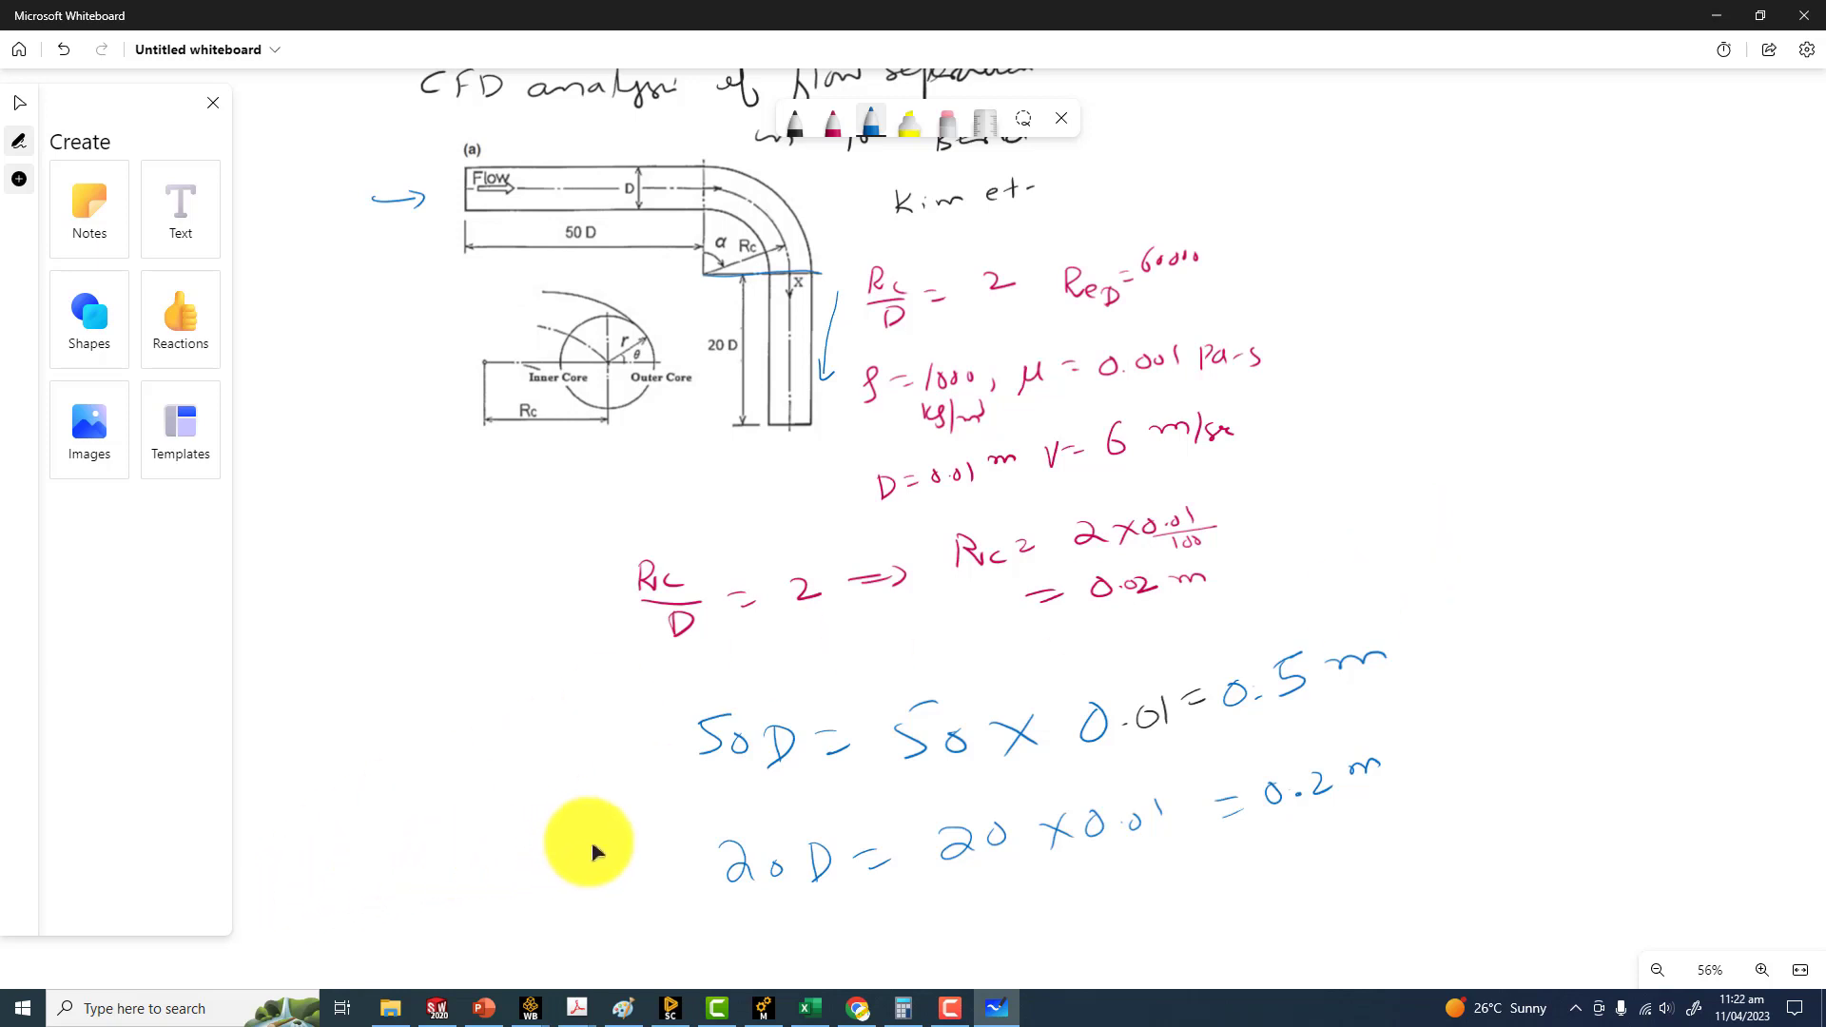
# Step: Switch to SpaceClaim and create a new empty design
pyautogui.click(204, 1011)
pyautogui.write('s')
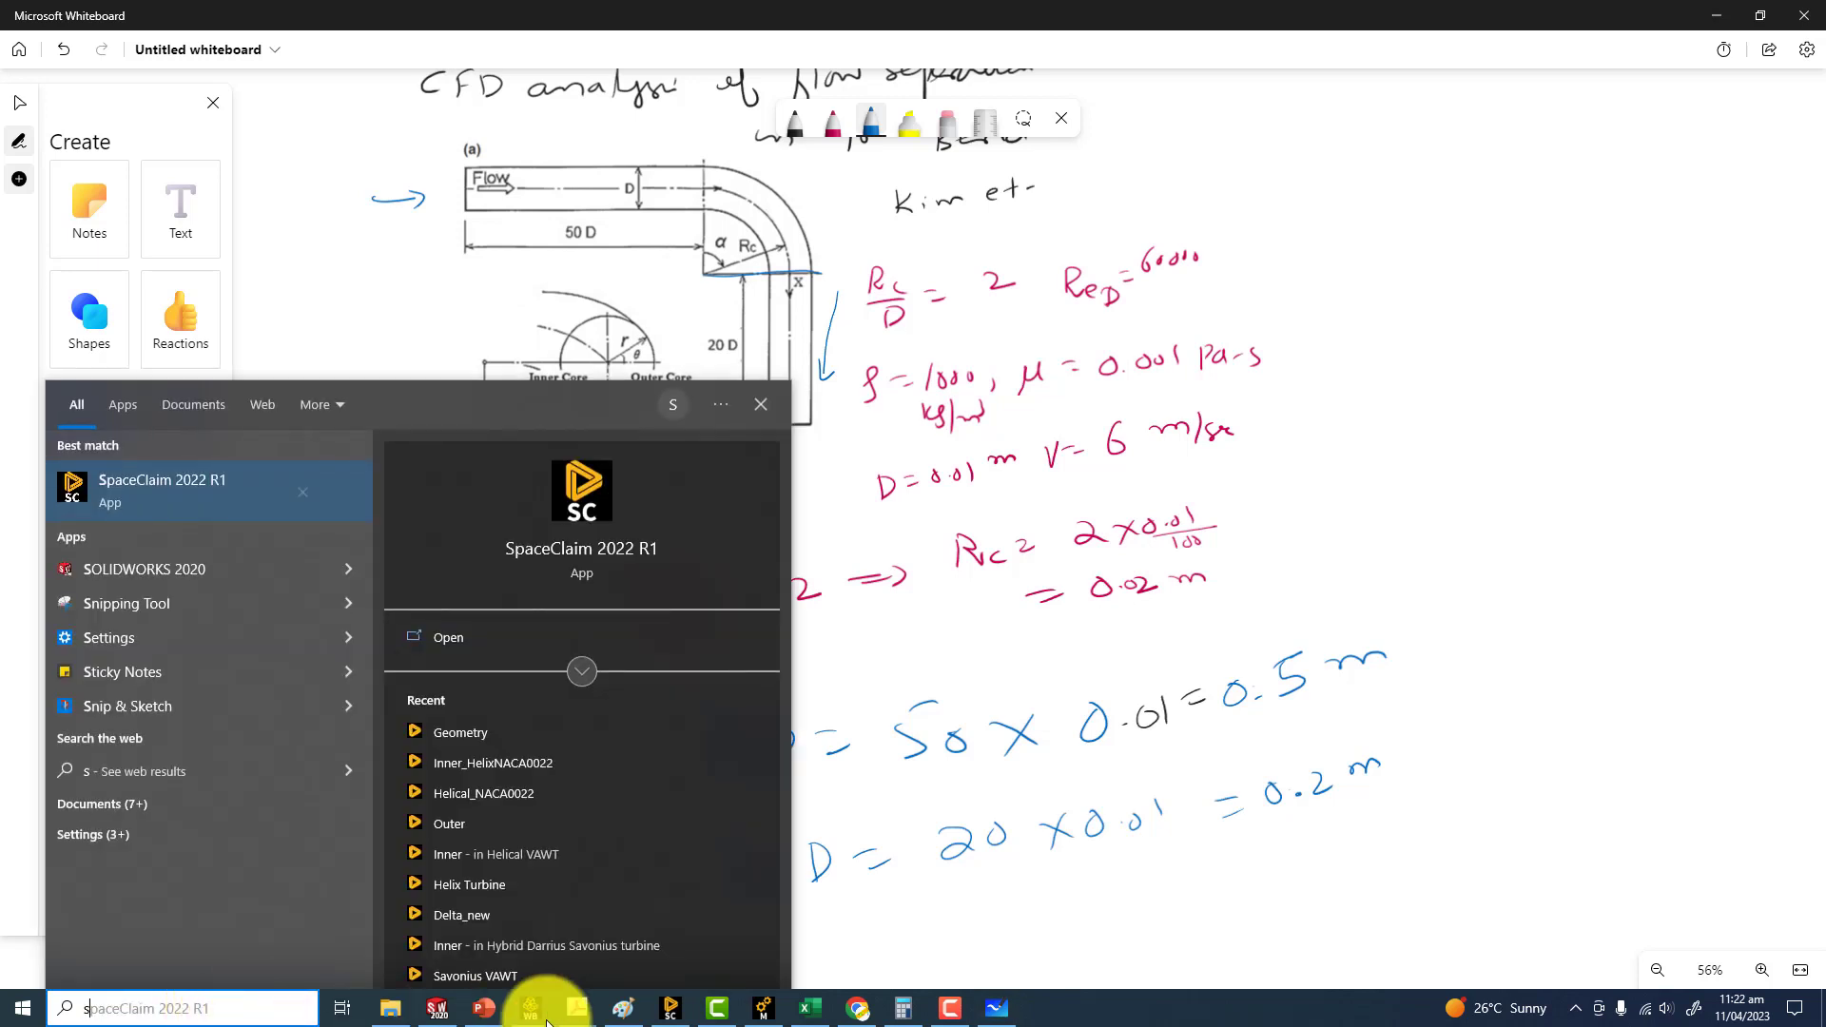
pyautogui.click(683, 1016)
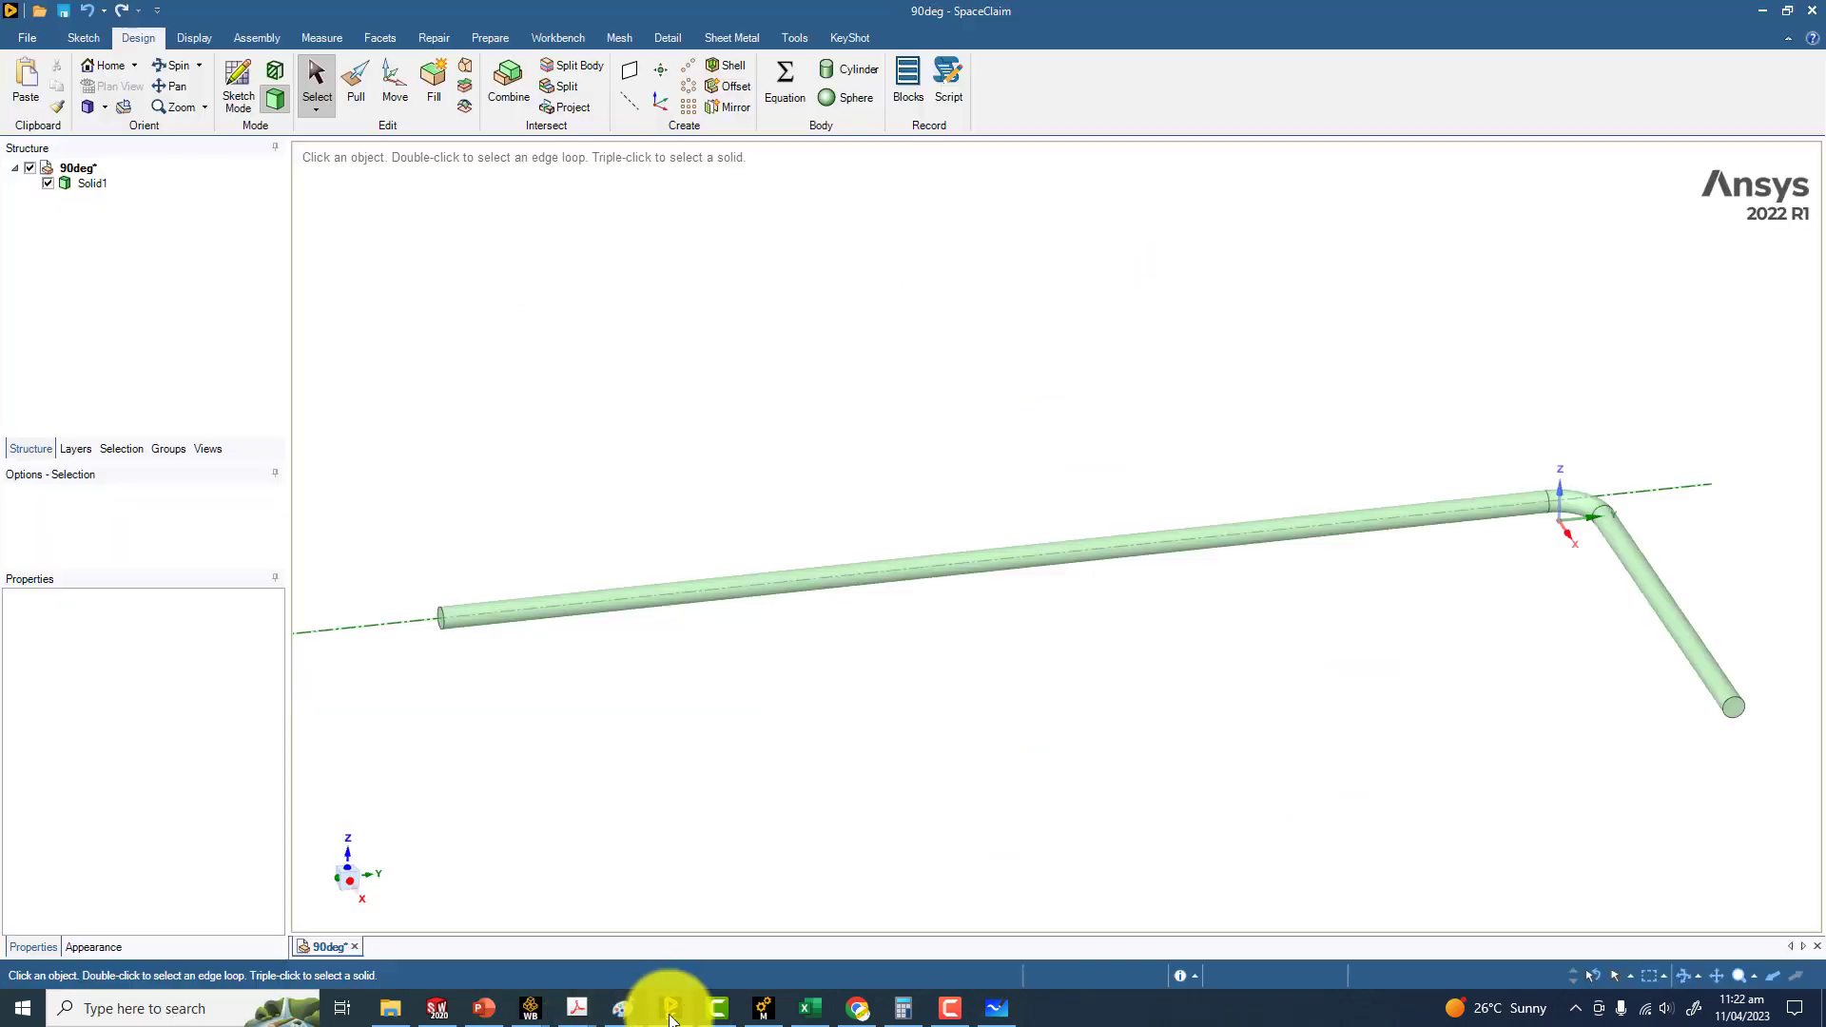
pyautogui.click(14, 45)
pyautogui.moveTo(44, 70)
pyautogui.click(186, 86)
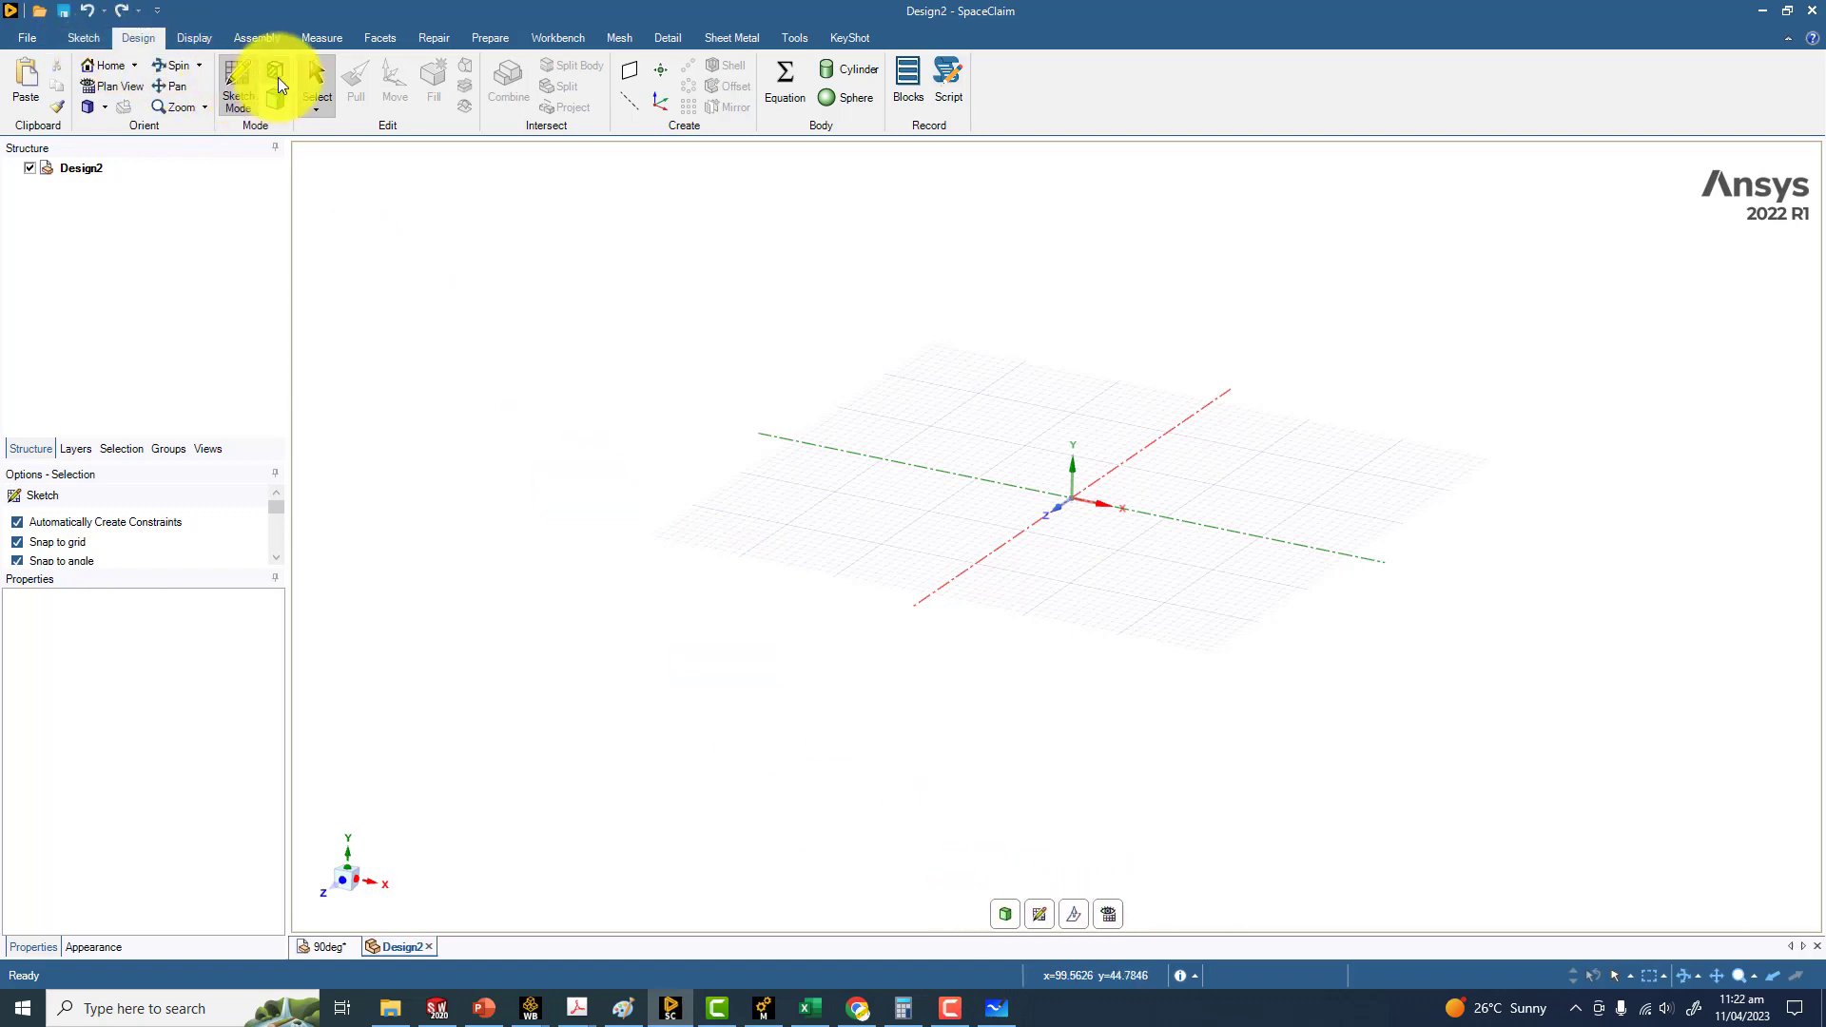
# Step: Start a sketch on the XY plane and orient the view straight onto it
pyautogui.click(273, 107)
pyautogui.click(242, 83)
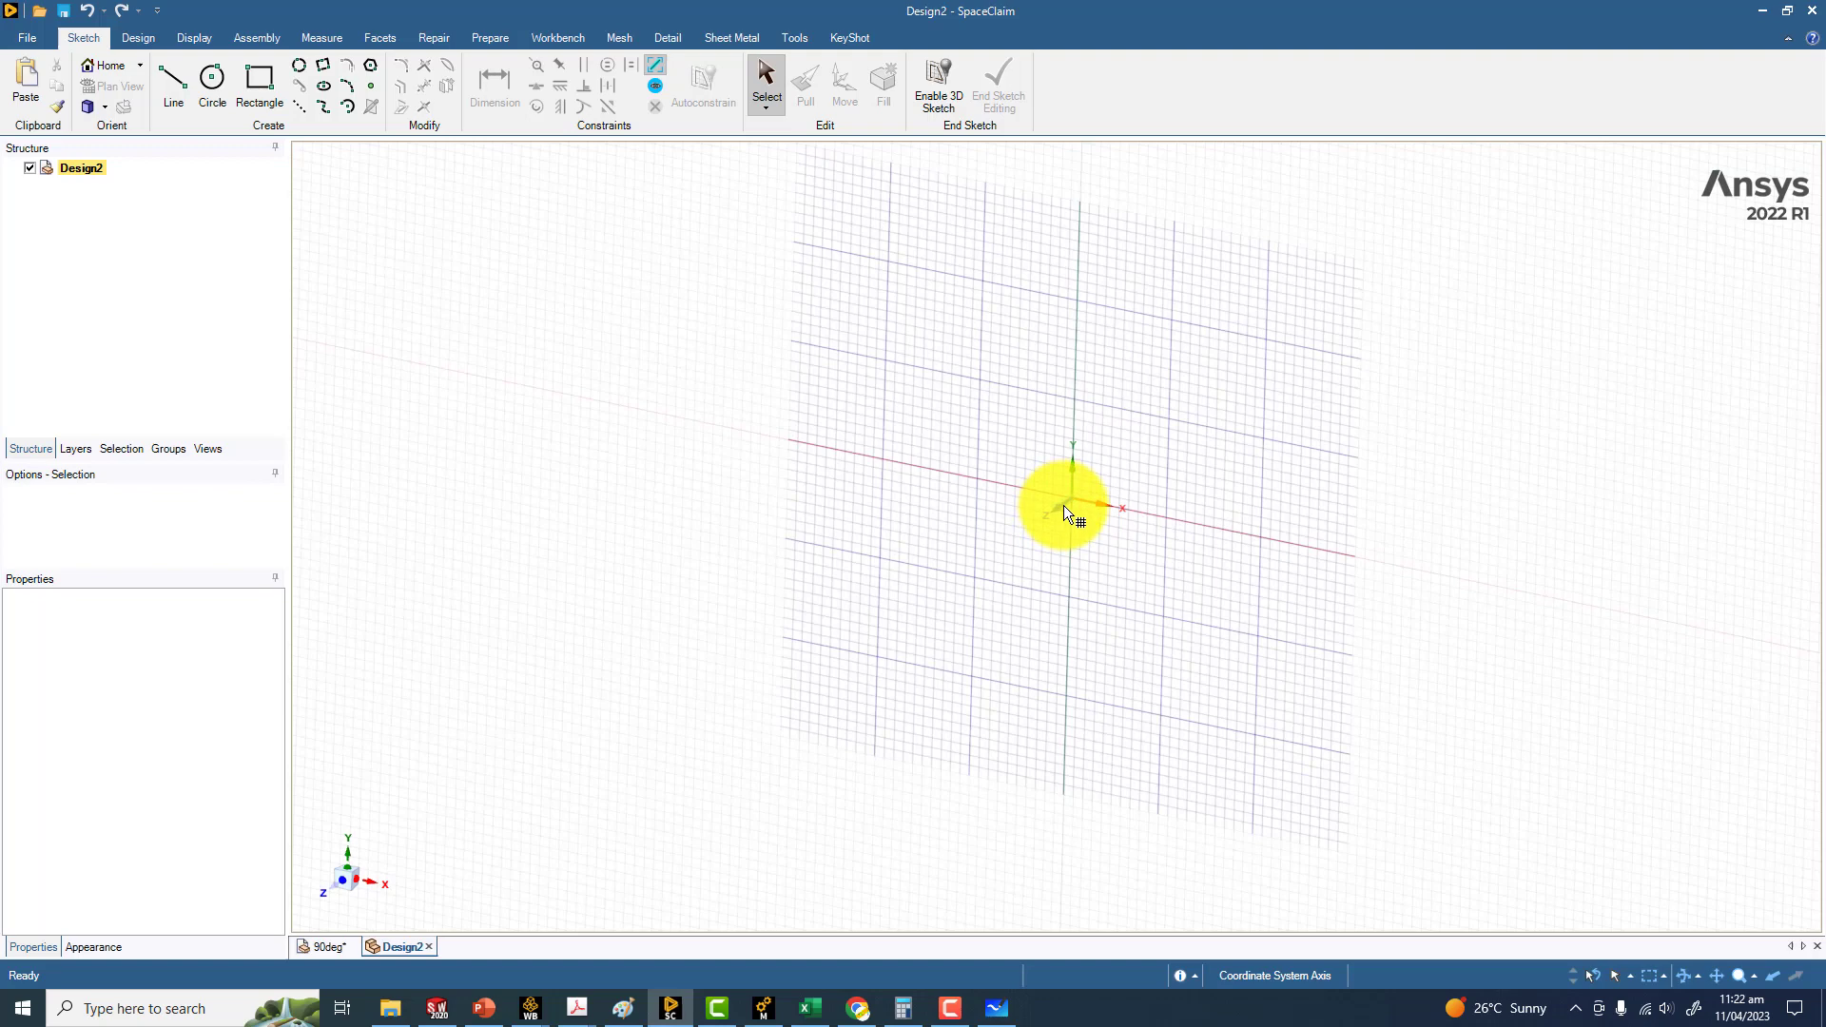
pyautogui.click(1063, 504)
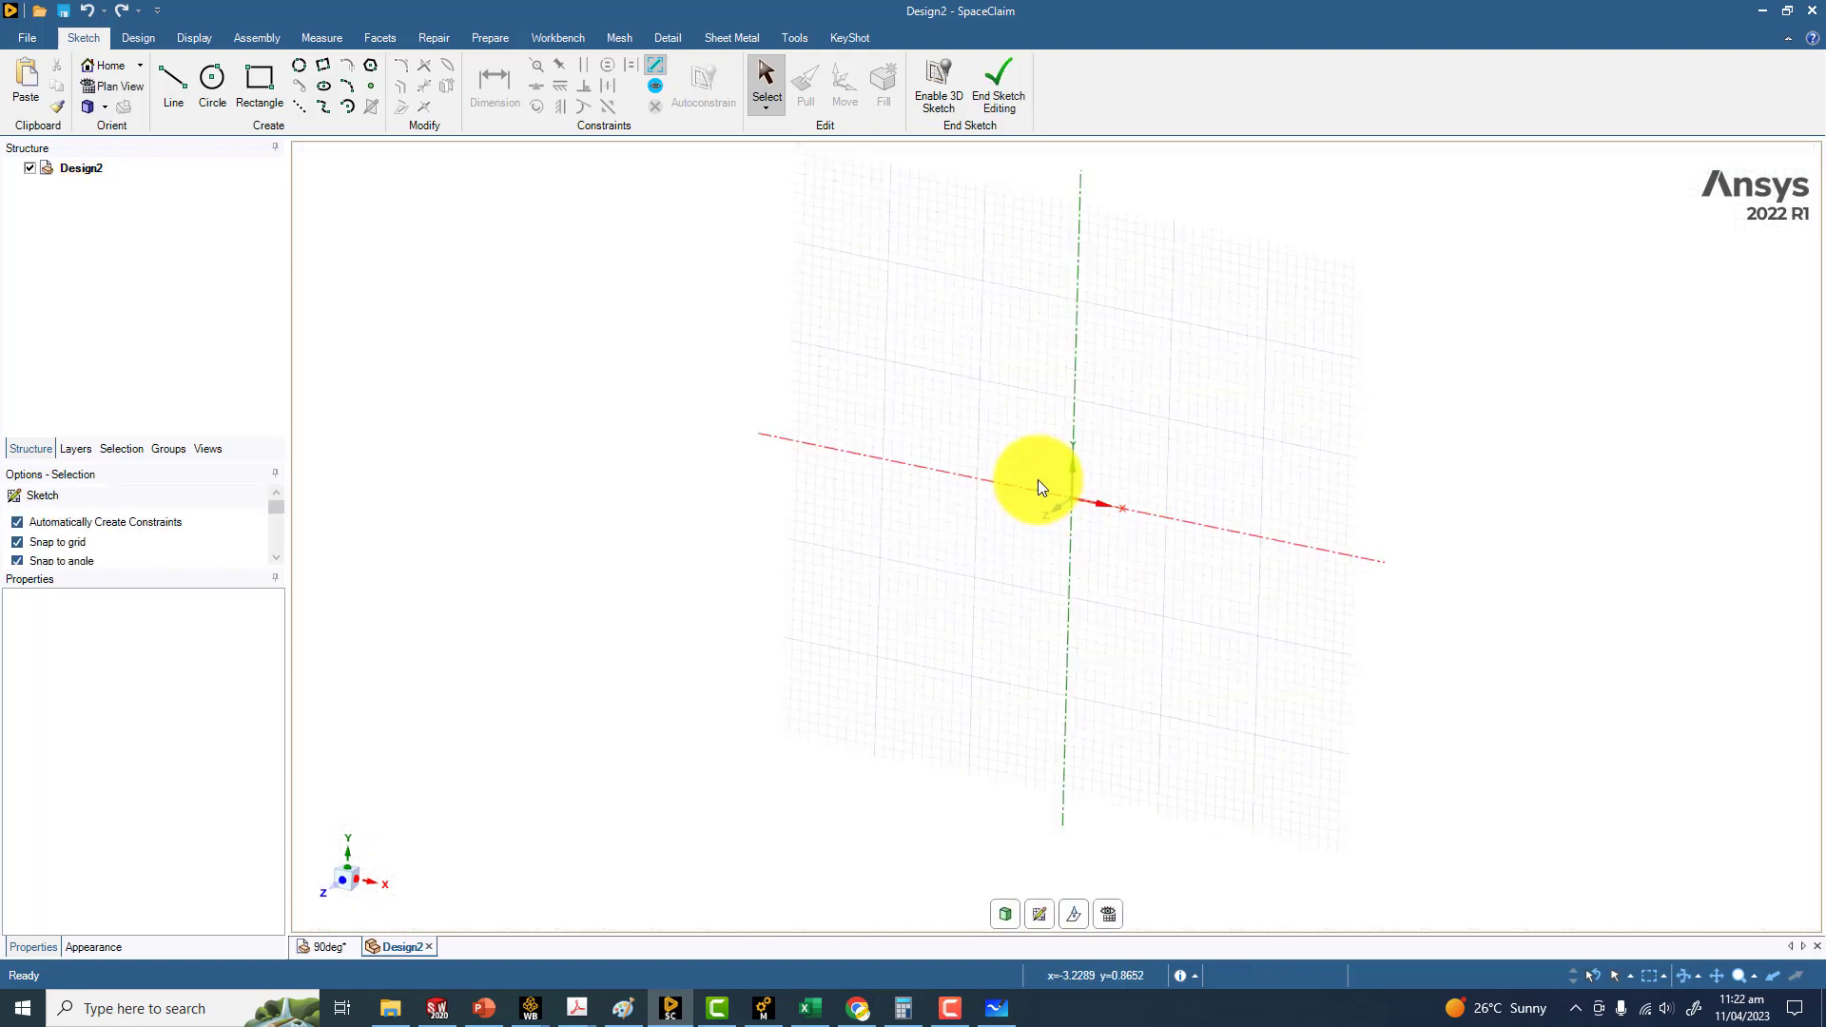
pyautogui.click(329, 889)
pyautogui.scroll(3, 1179, 546)
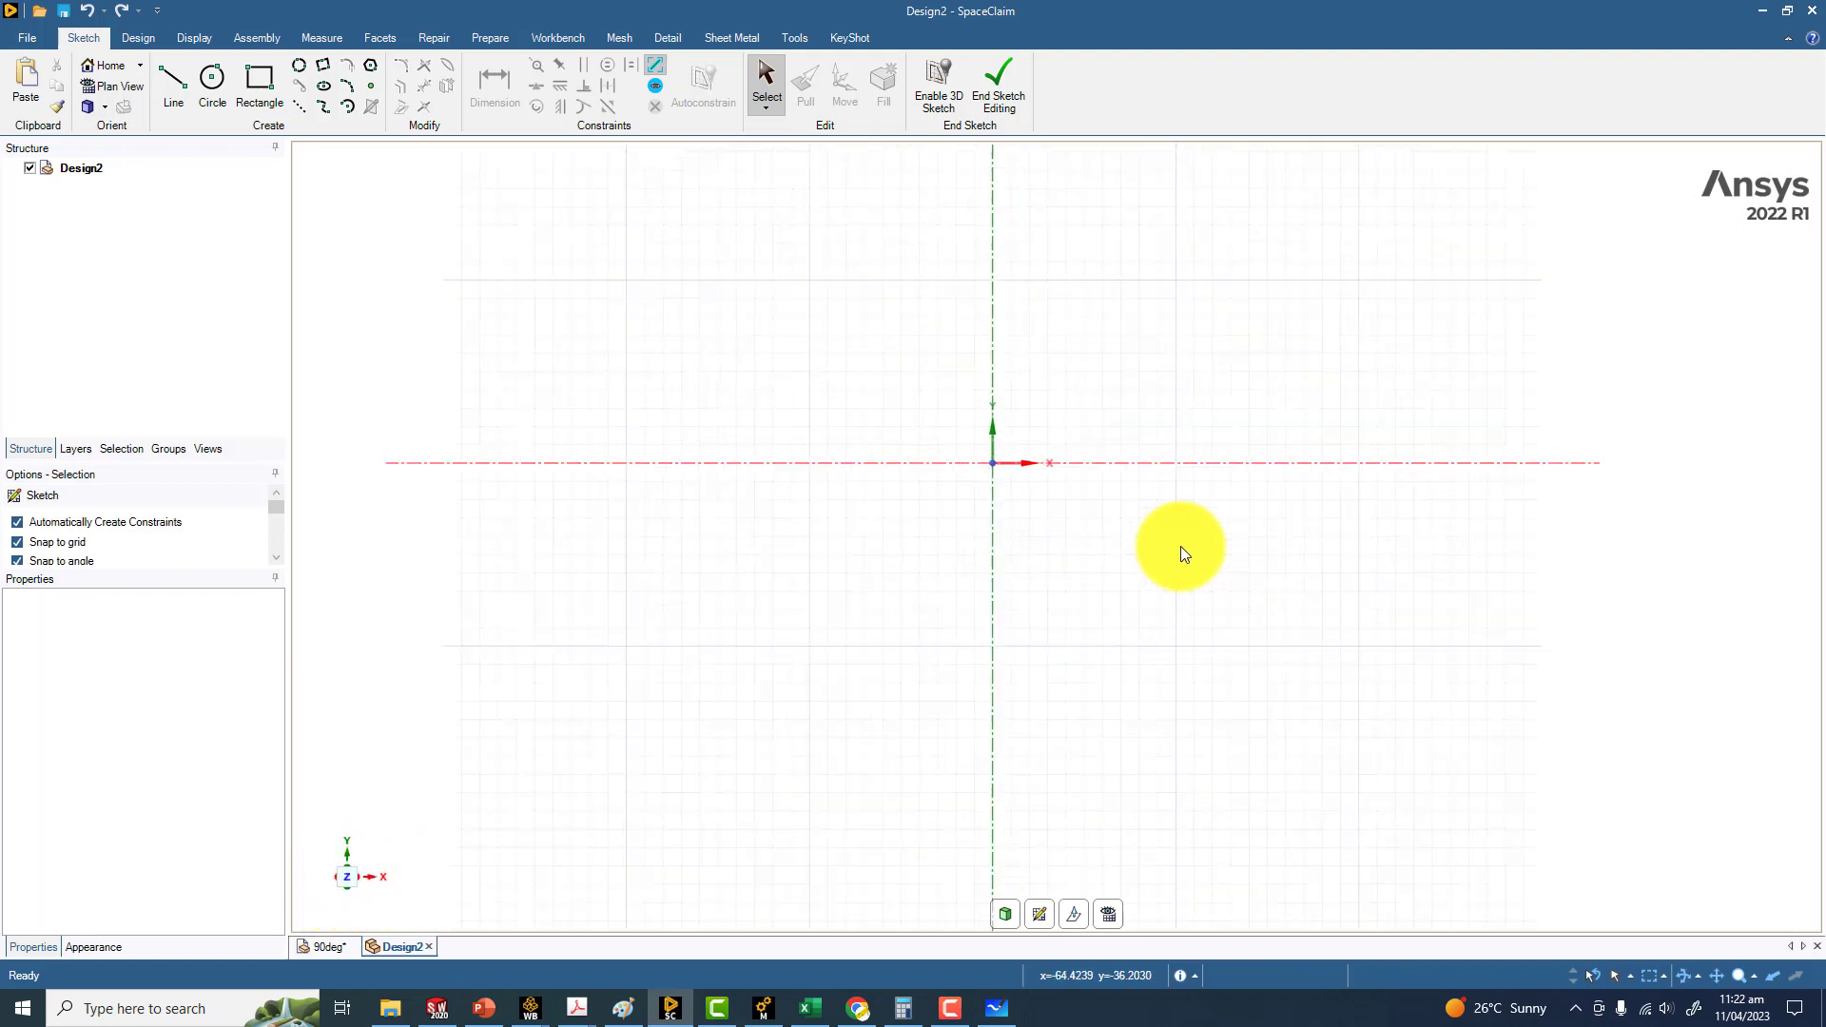
pyautogui.keyDown('shift'); pyautogui.moveTo(1010, 520); pyautogui.dragTo(1024, 591, button='middle'); pyautogui.keyUp('shift')
pyautogui.scroll(-3, 1025, 590)
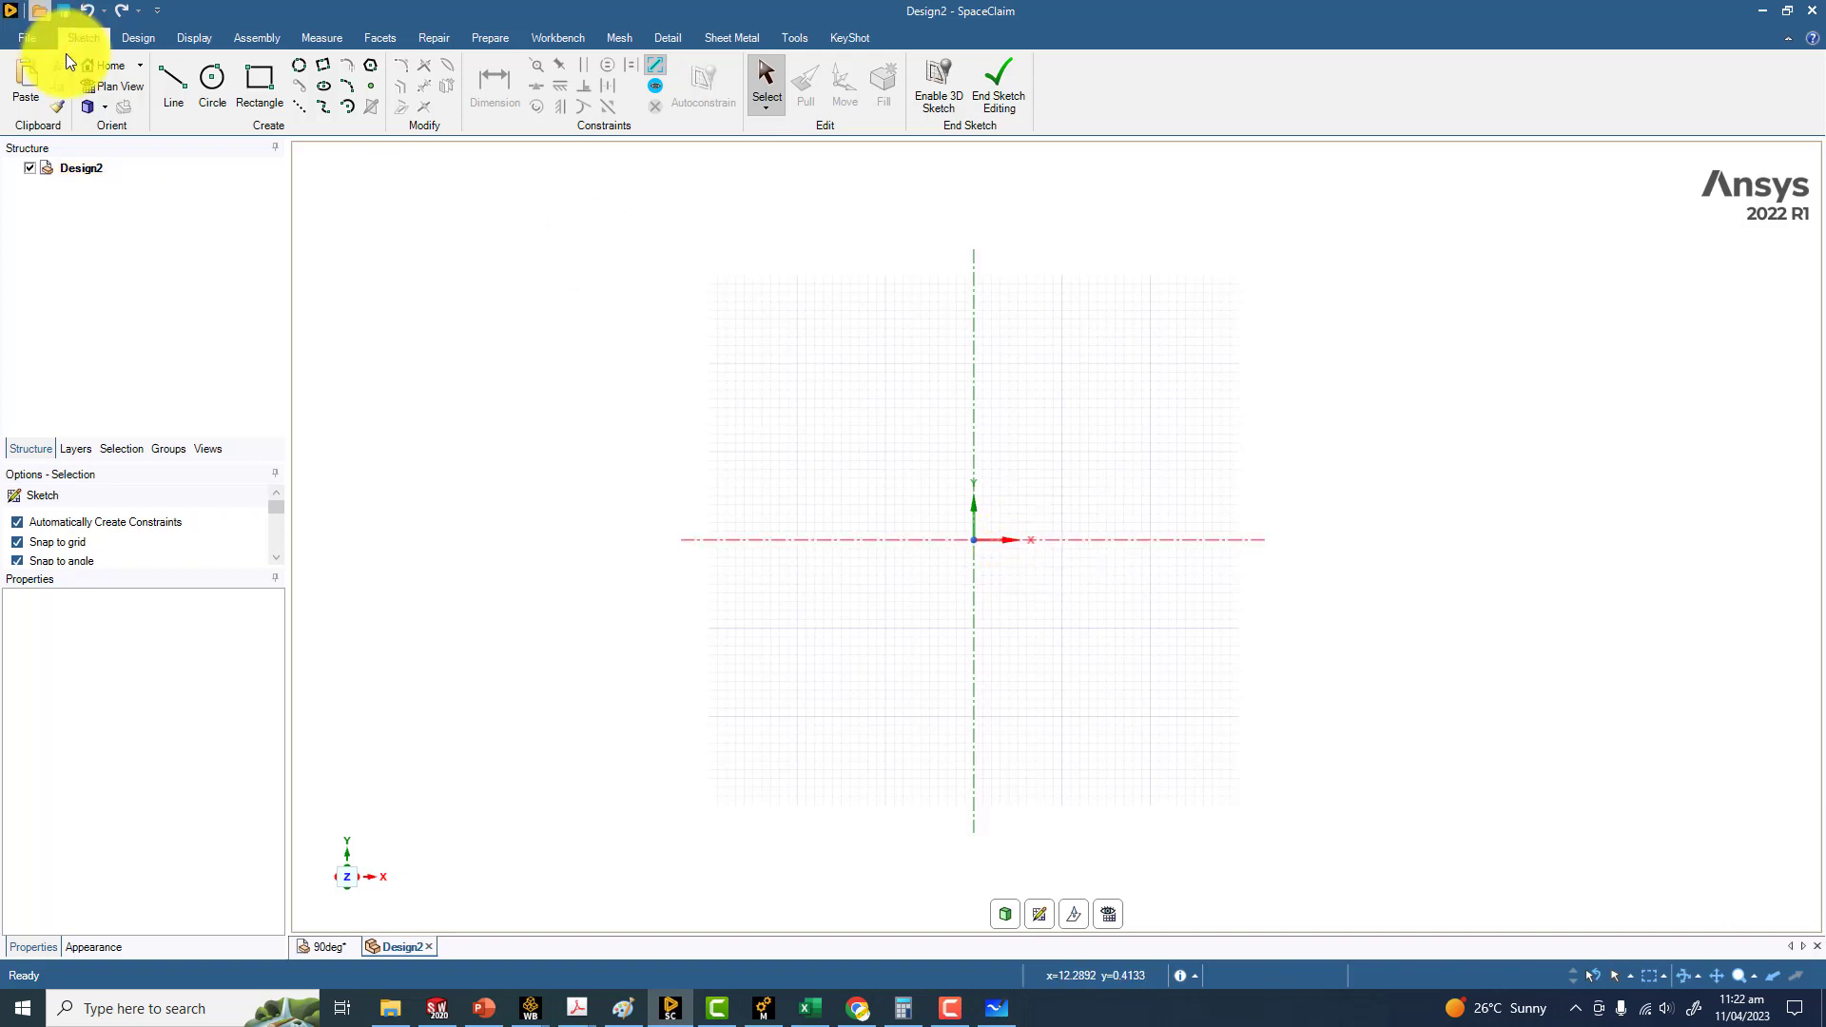
pyautogui.click(182, 81)
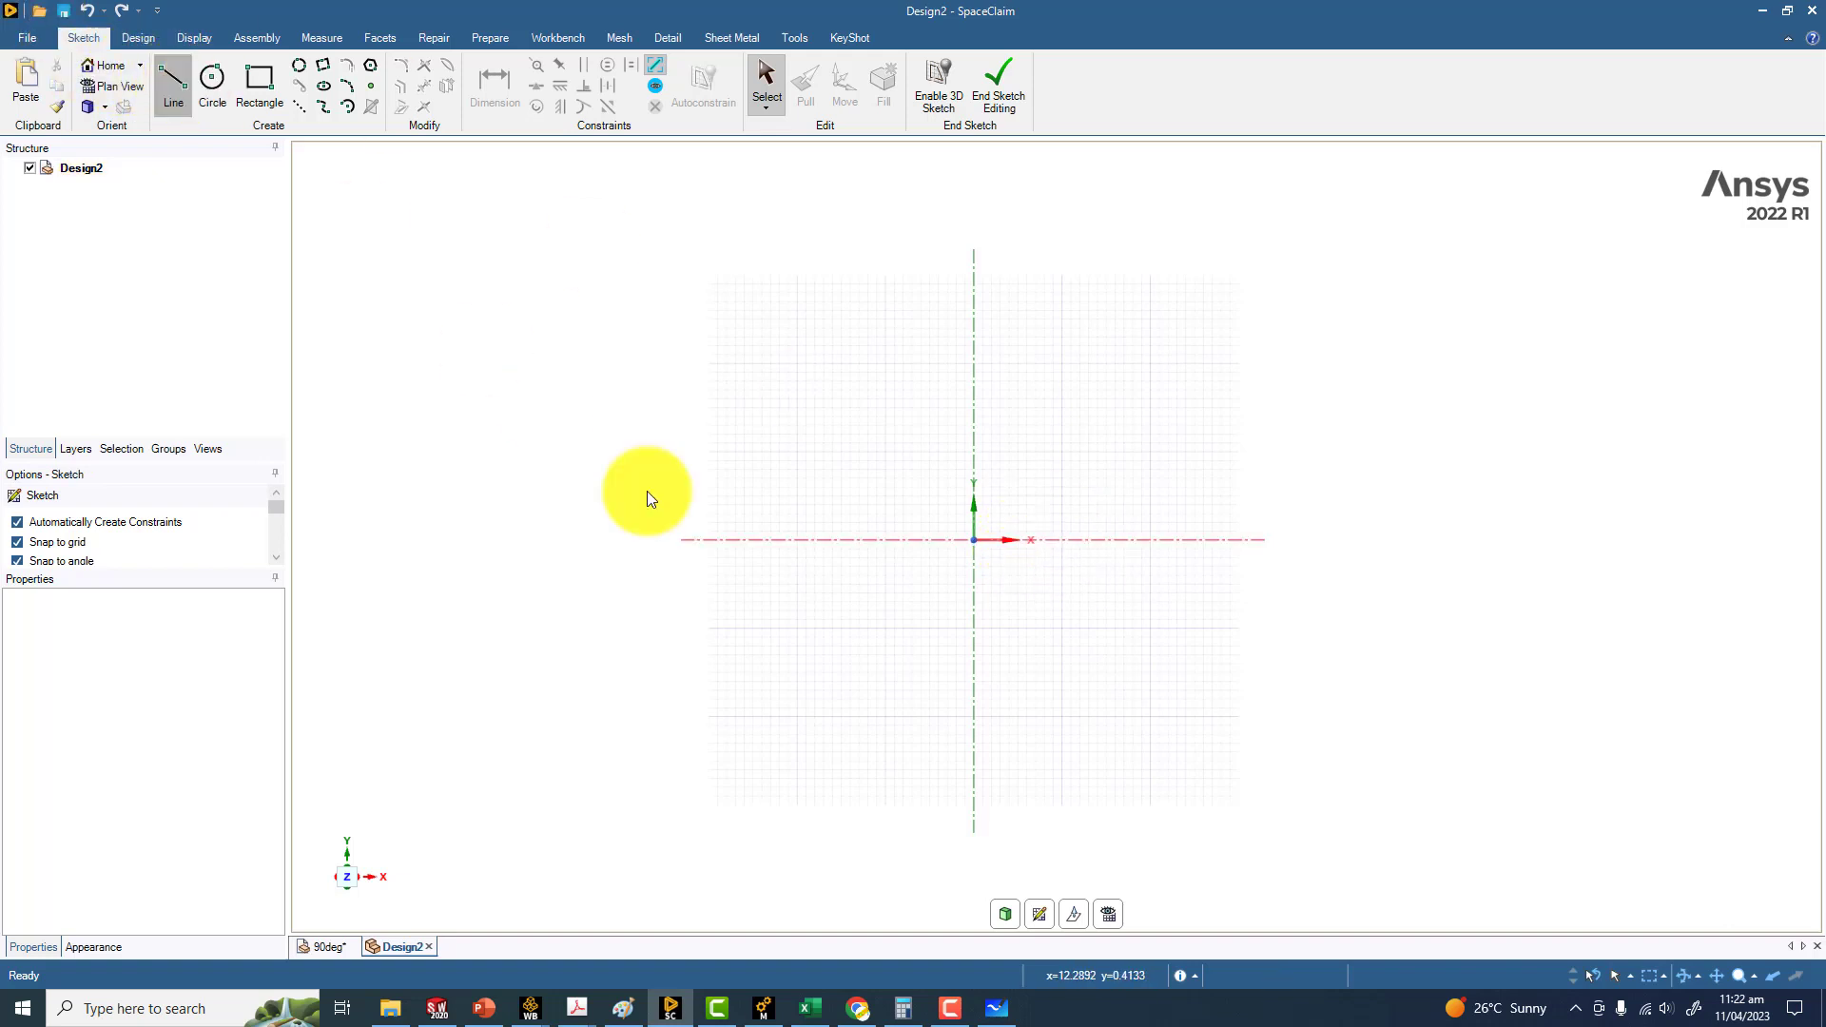
pyautogui.click(974, 542)
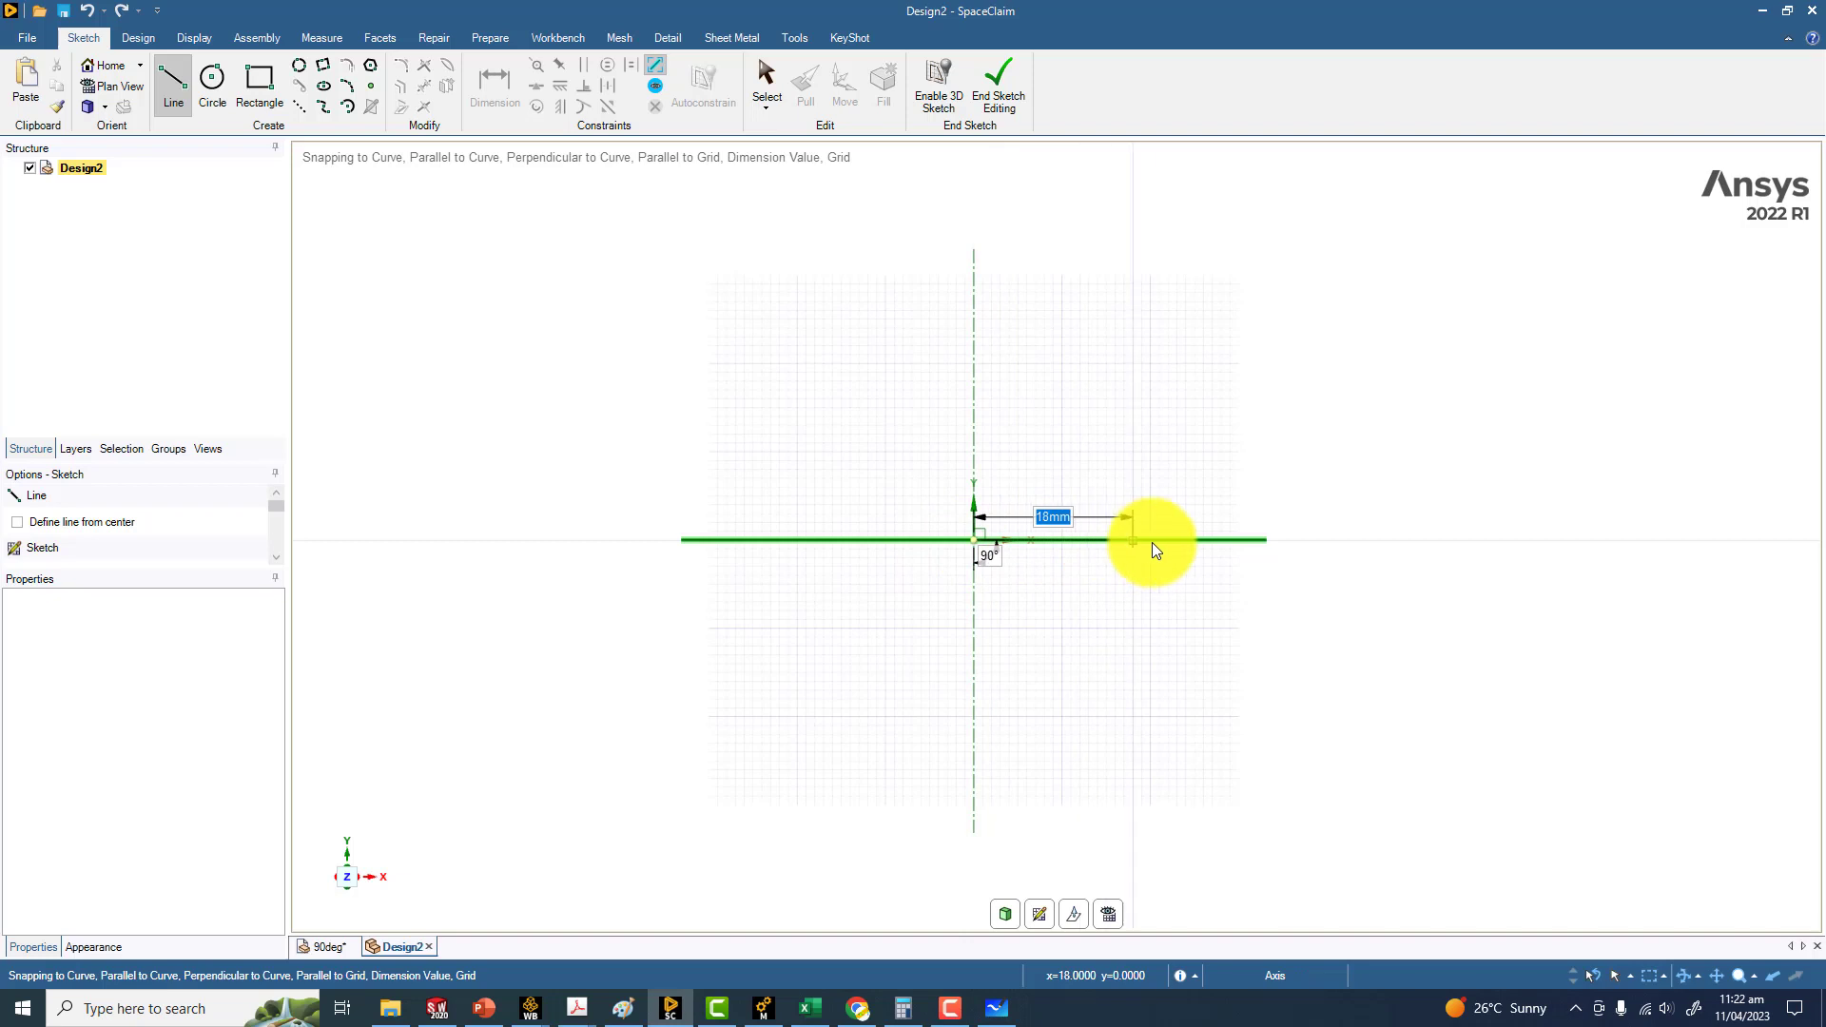
pyautogui.click(1211, 540)
pyautogui.press('Escape')
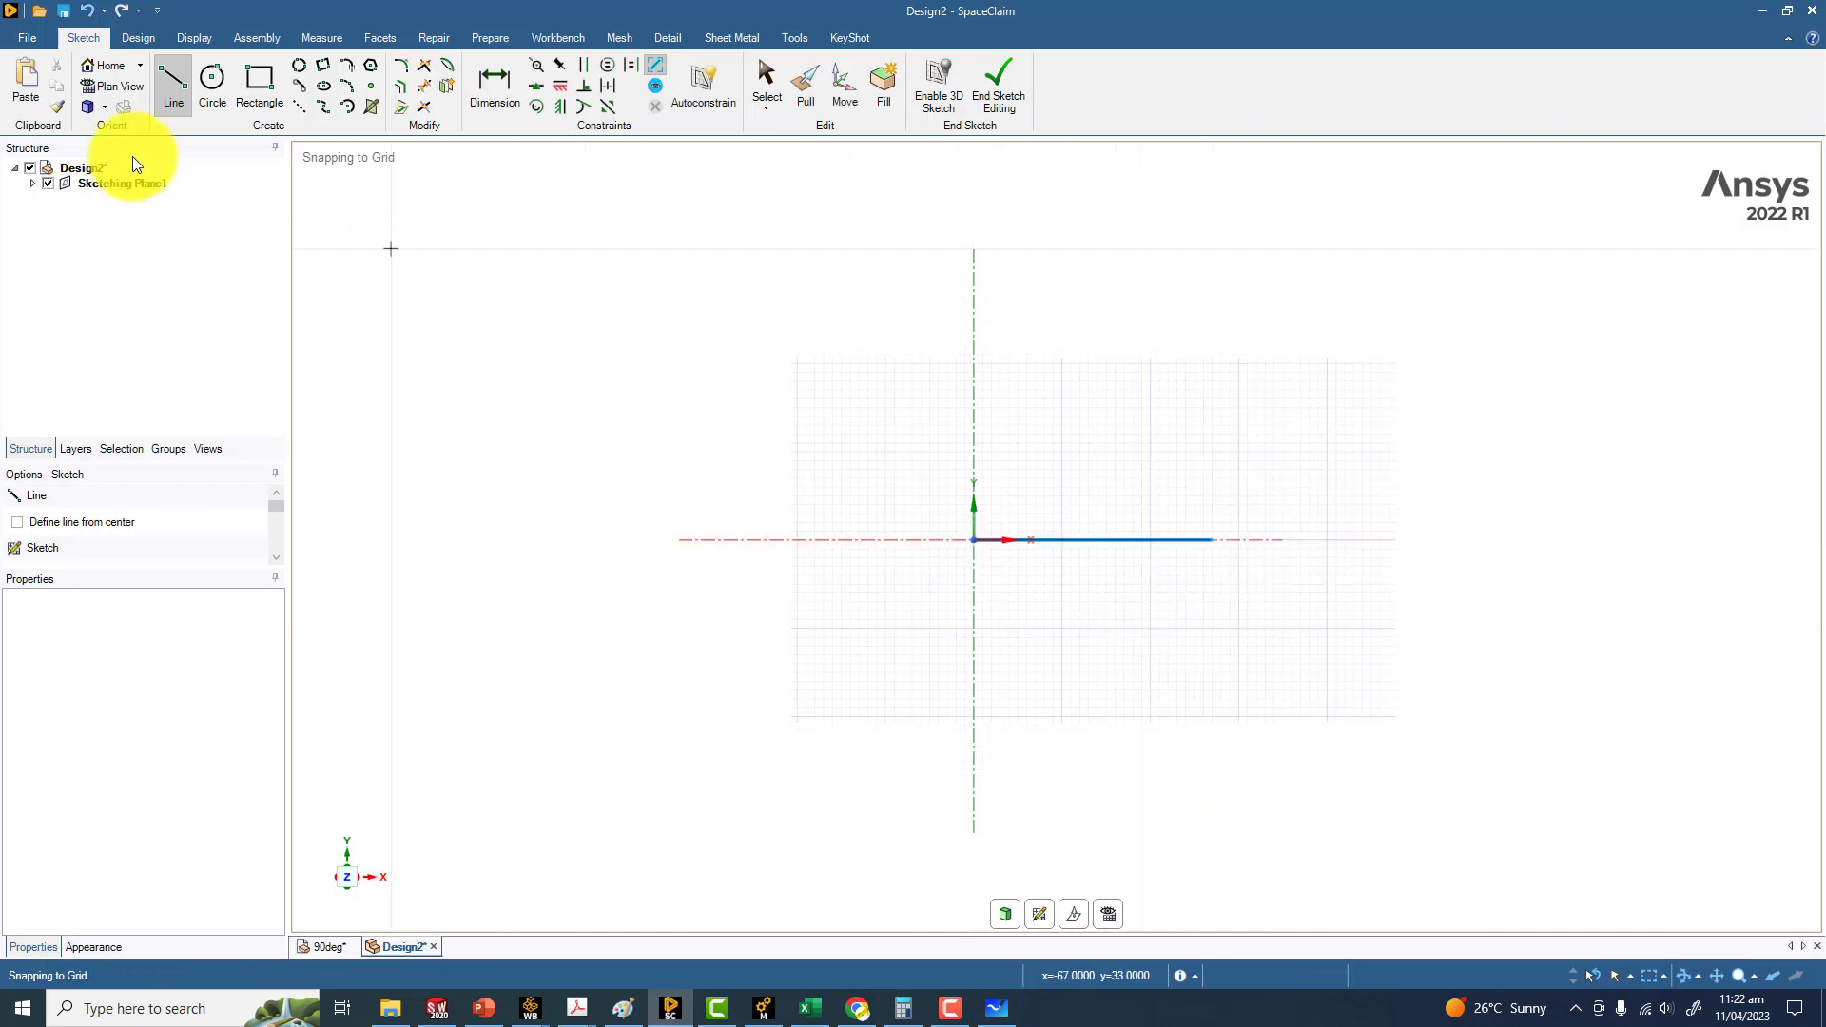
pyautogui.click(95, 12)
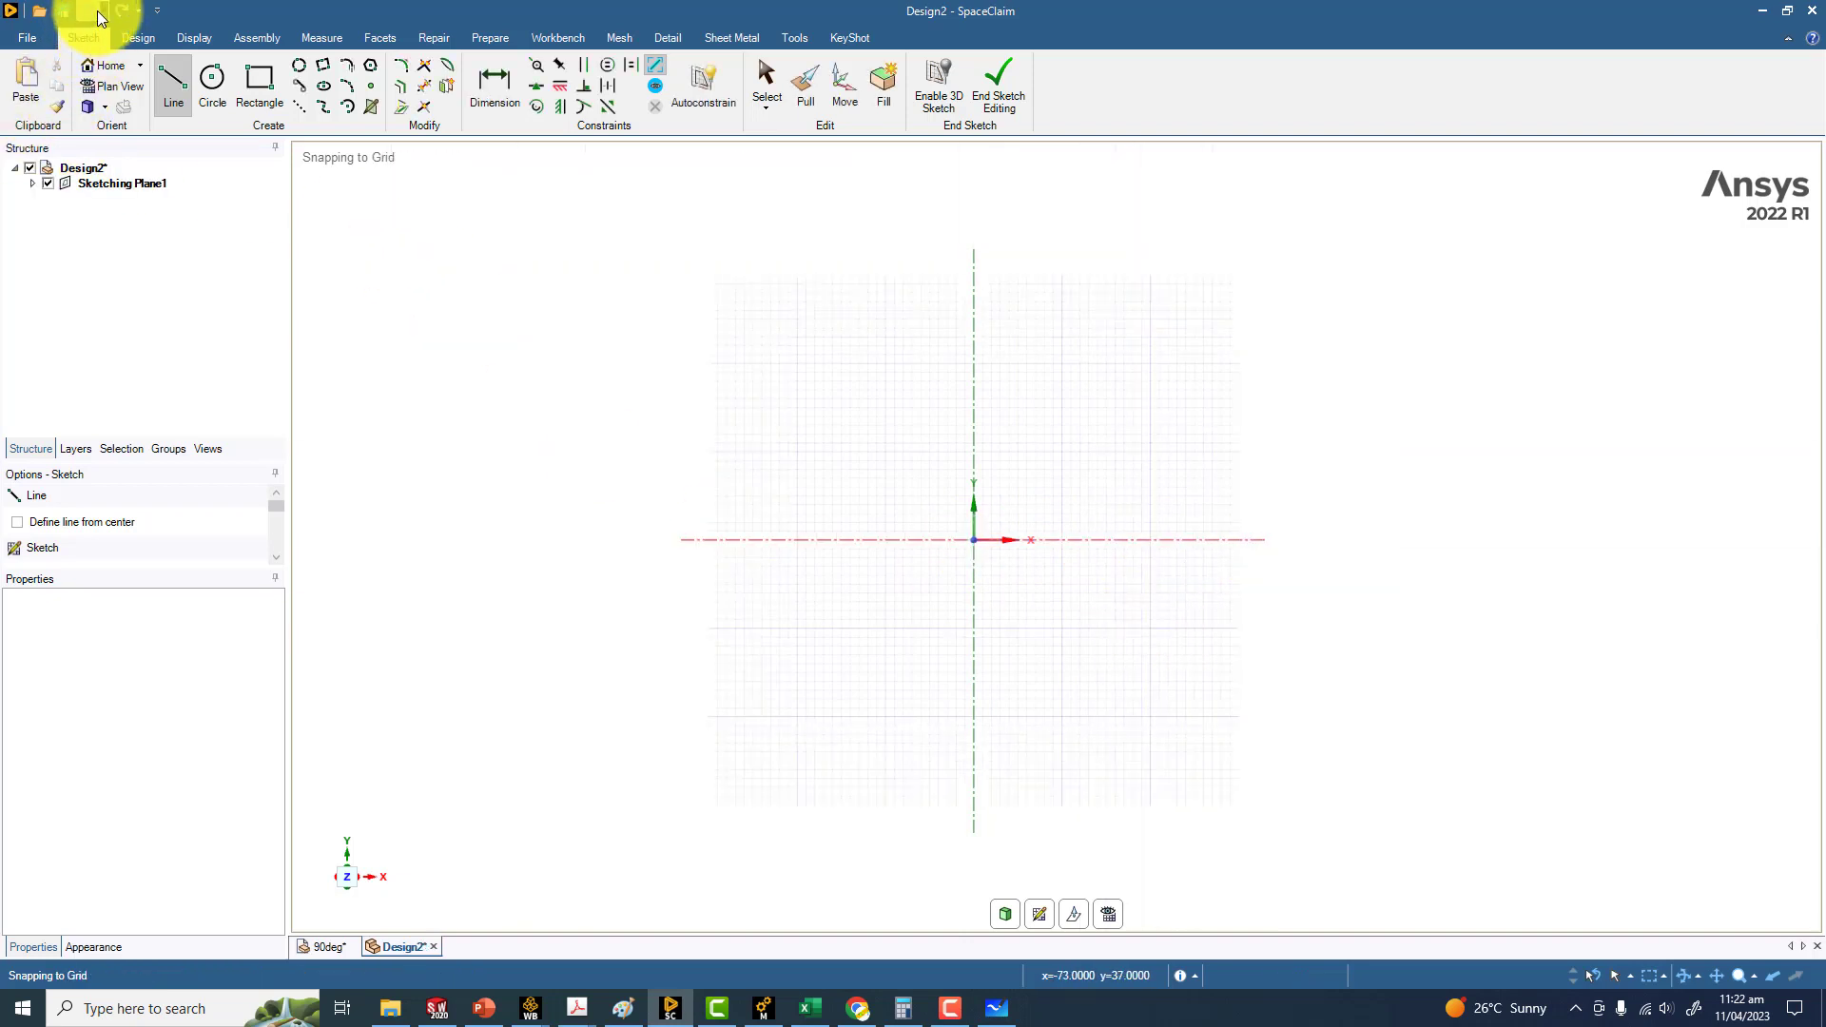
# Step: Set this document's length unit to meters in the SpaceClaim options
pyautogui.click(21, 38)
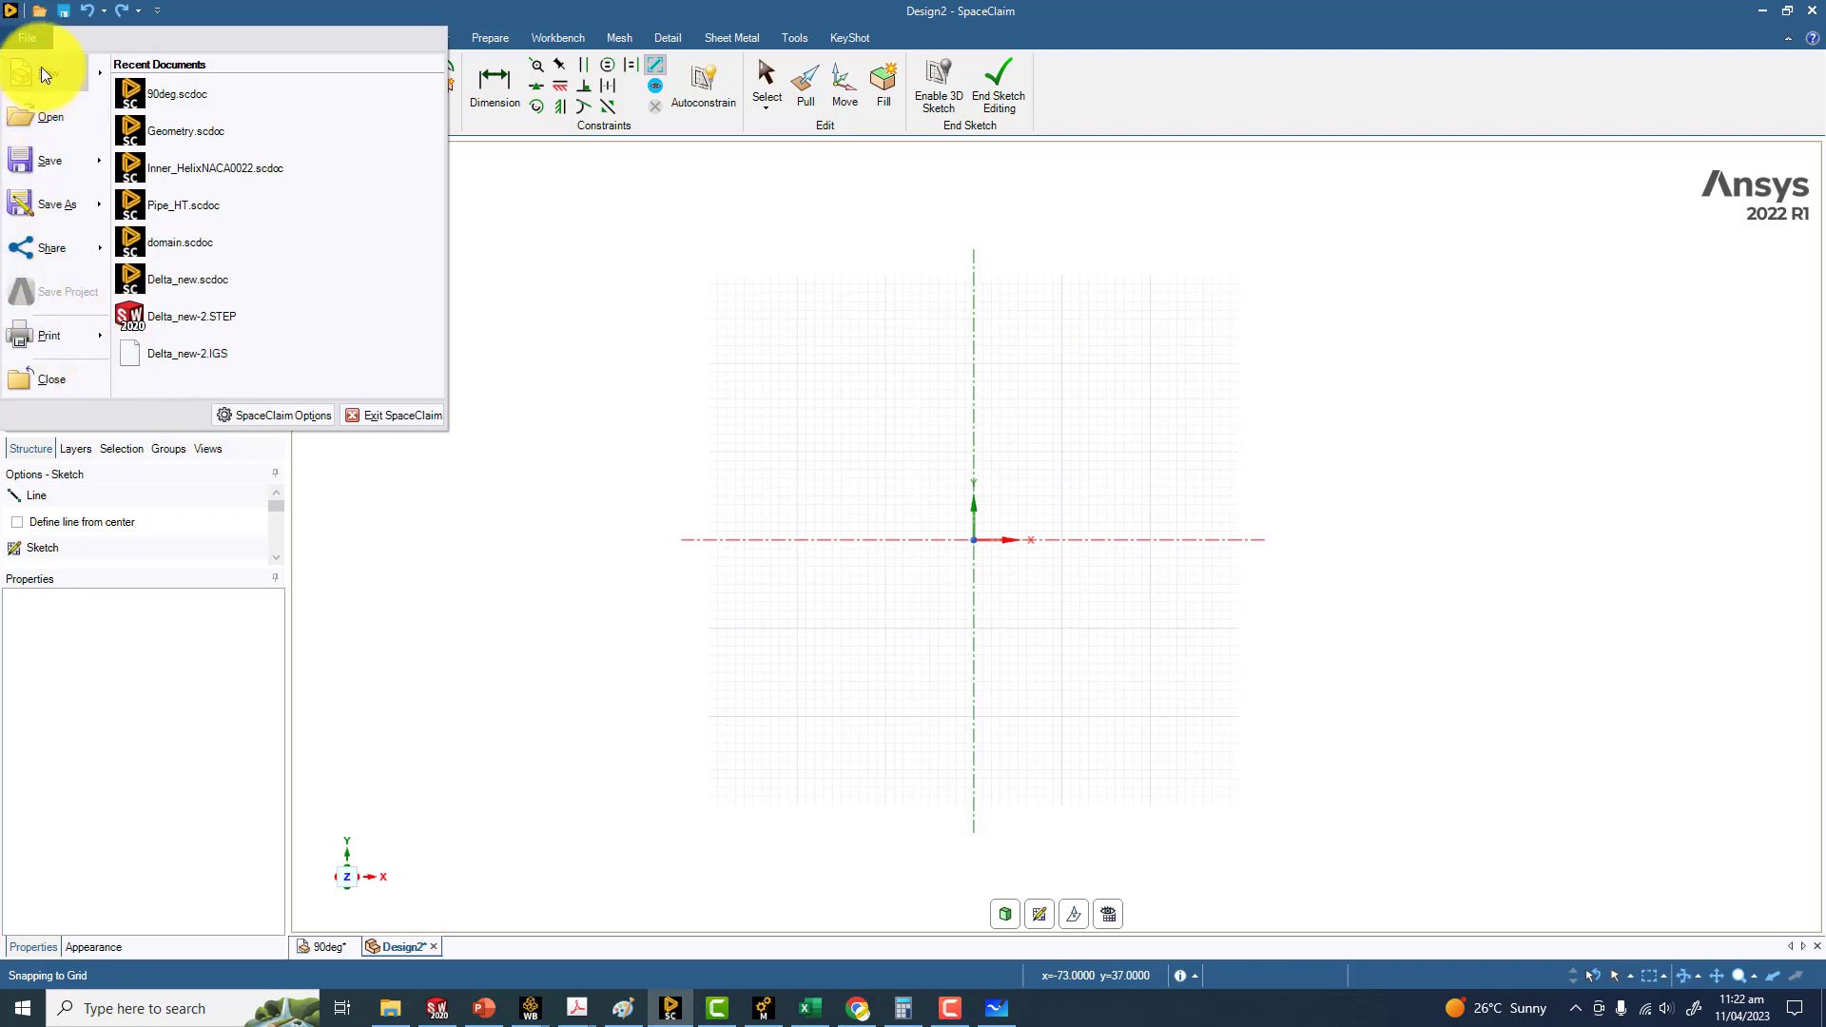
pyautogui.click(290, 416)
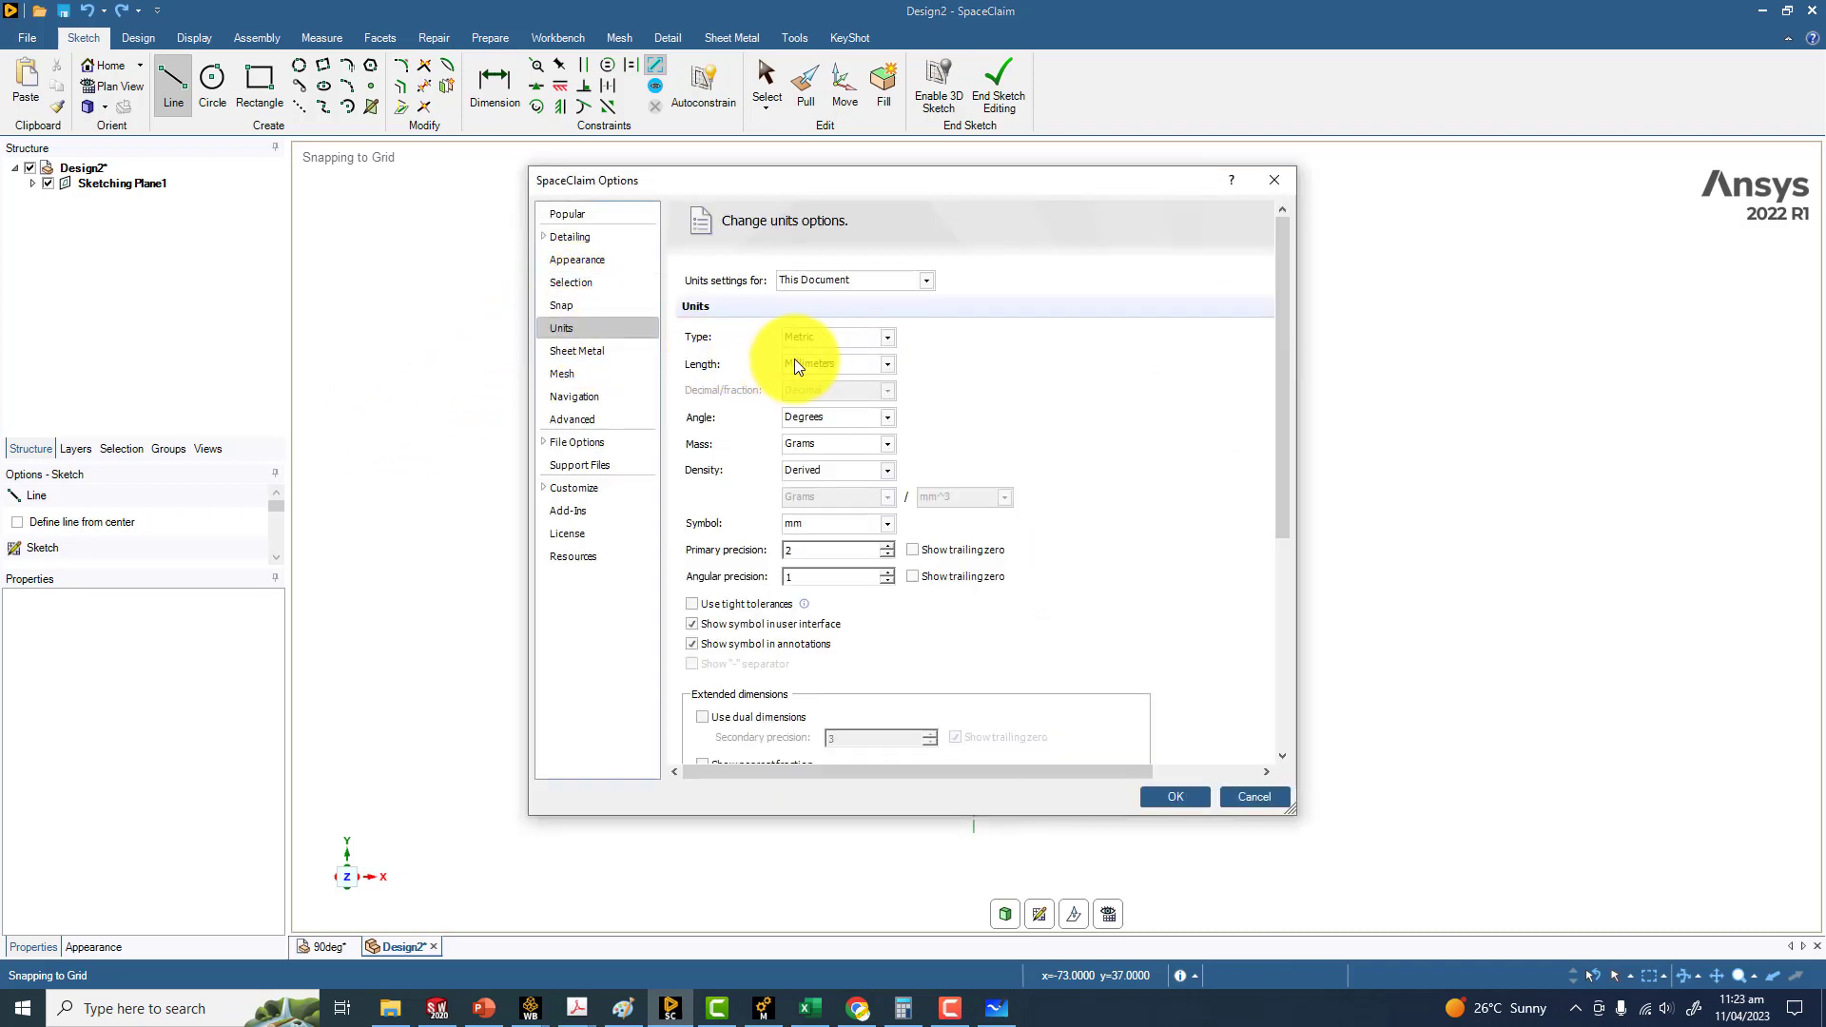
pyautogui.click(823, 361)
pyautogui.click(816, 409)
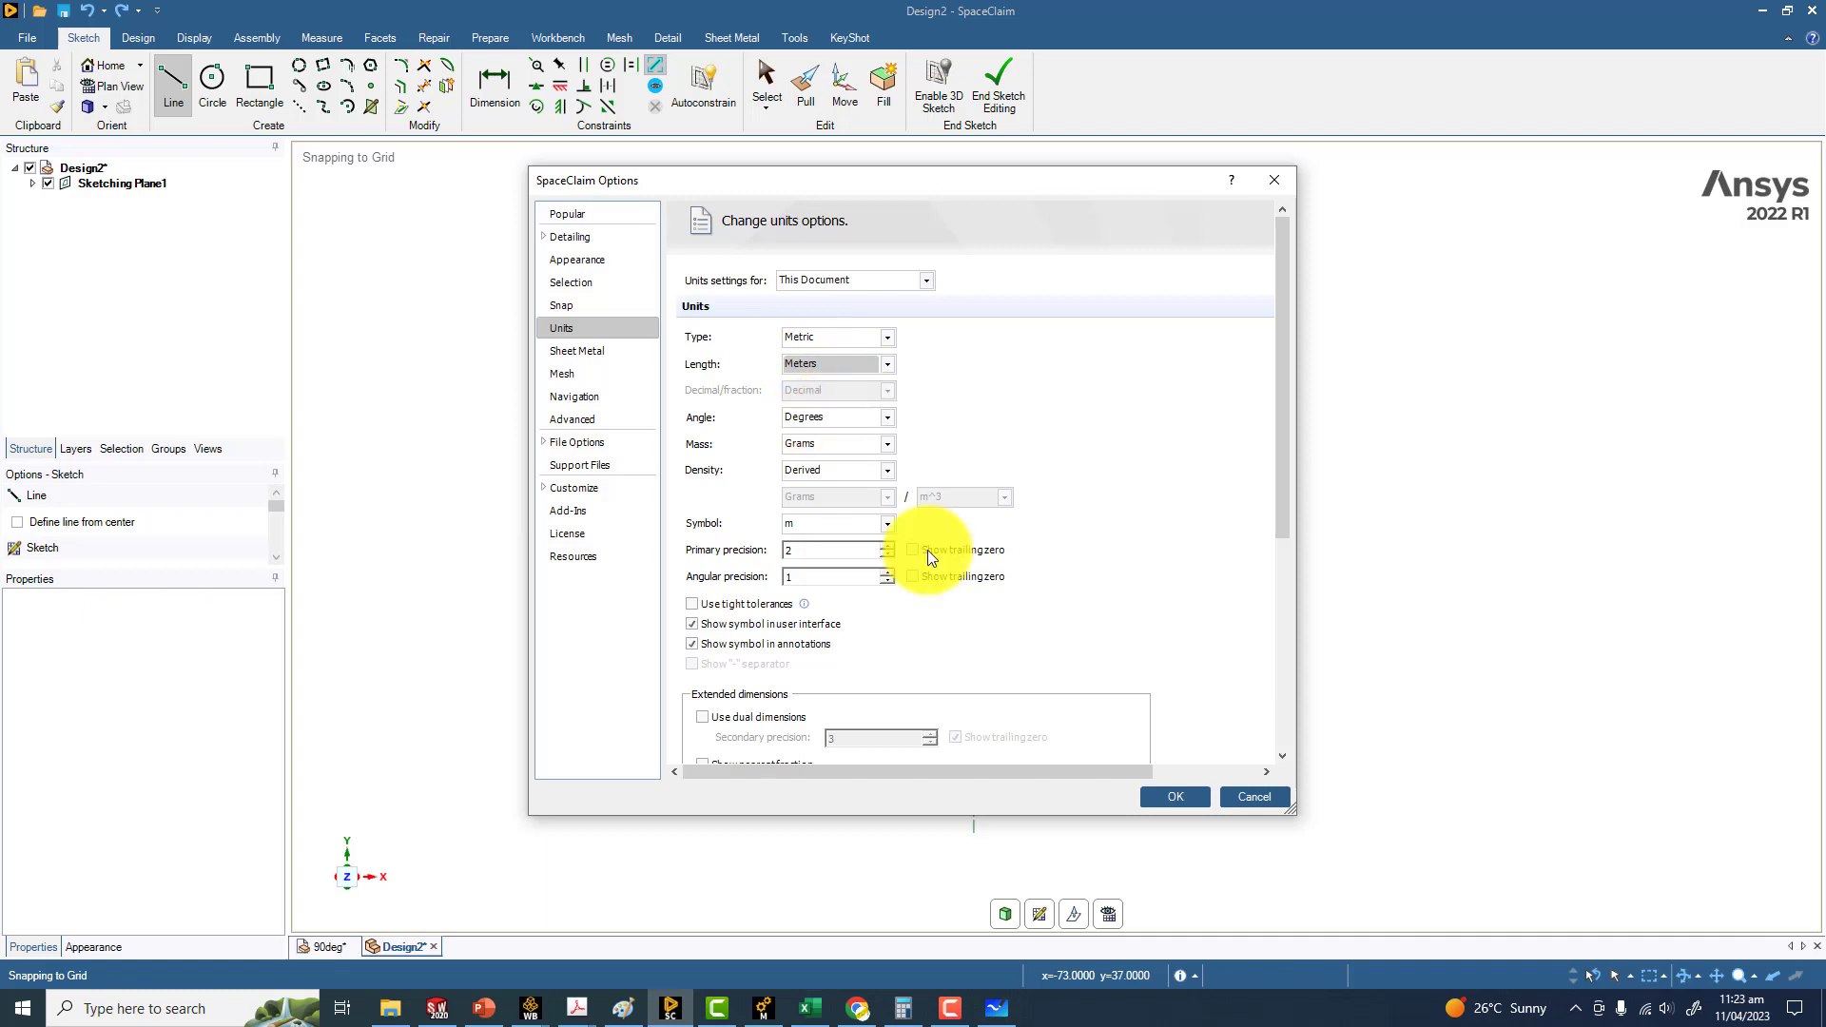
pyautogui.click(1185, 797)
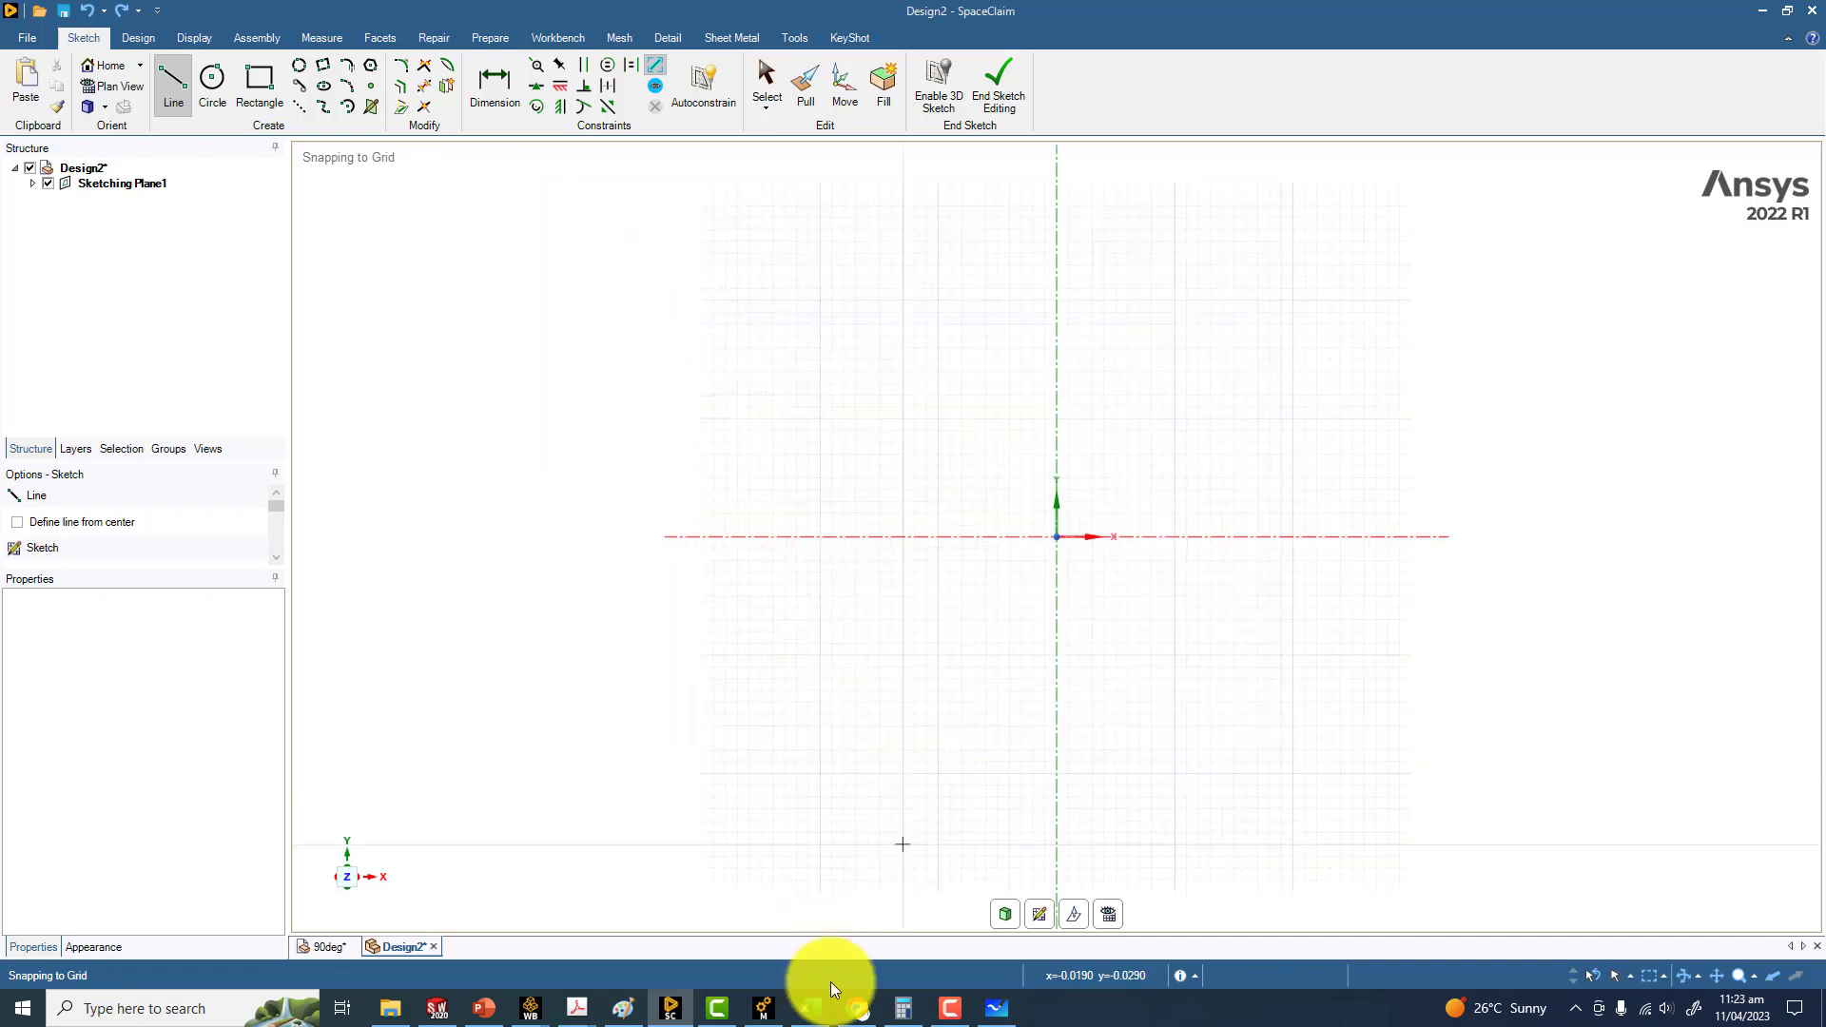
# Step: Check the bend dimensions on the whiteboard, then sketch a horizontal line about 0.027 m long from the origin along the X axis
pyautogui.click(995, 1007)
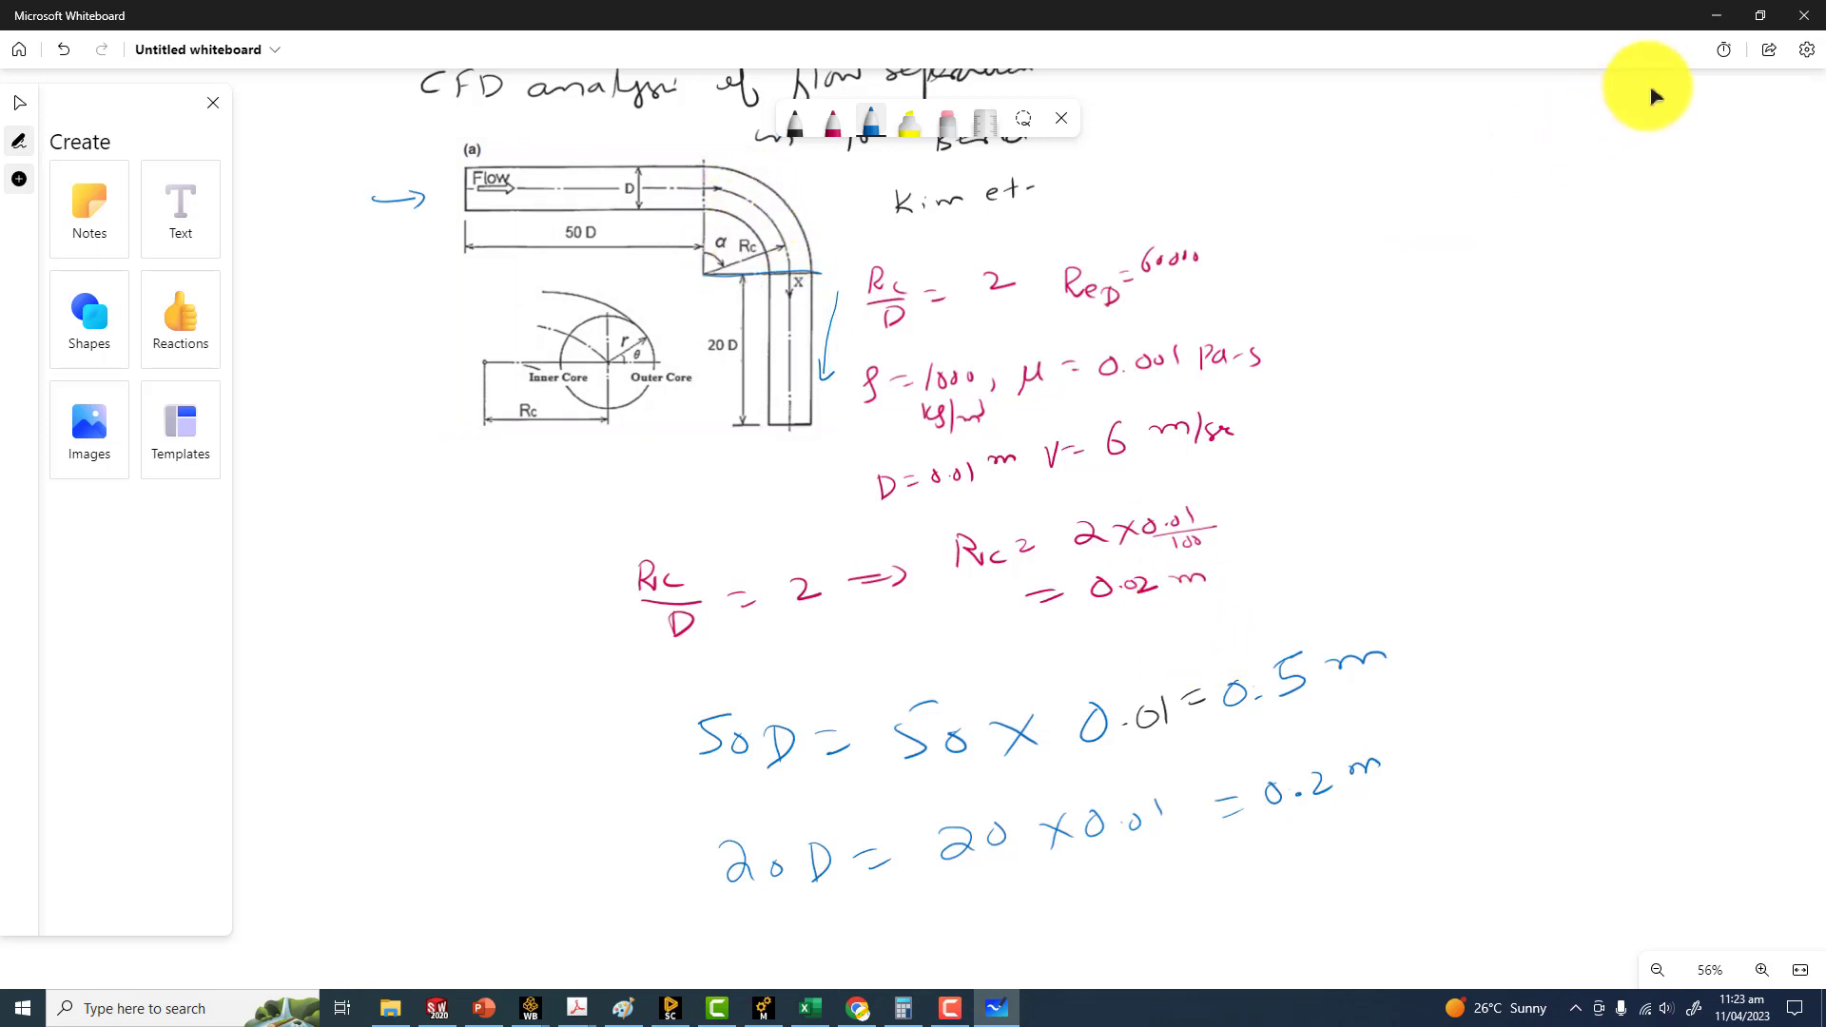
pyautogui.click(1715, 15)
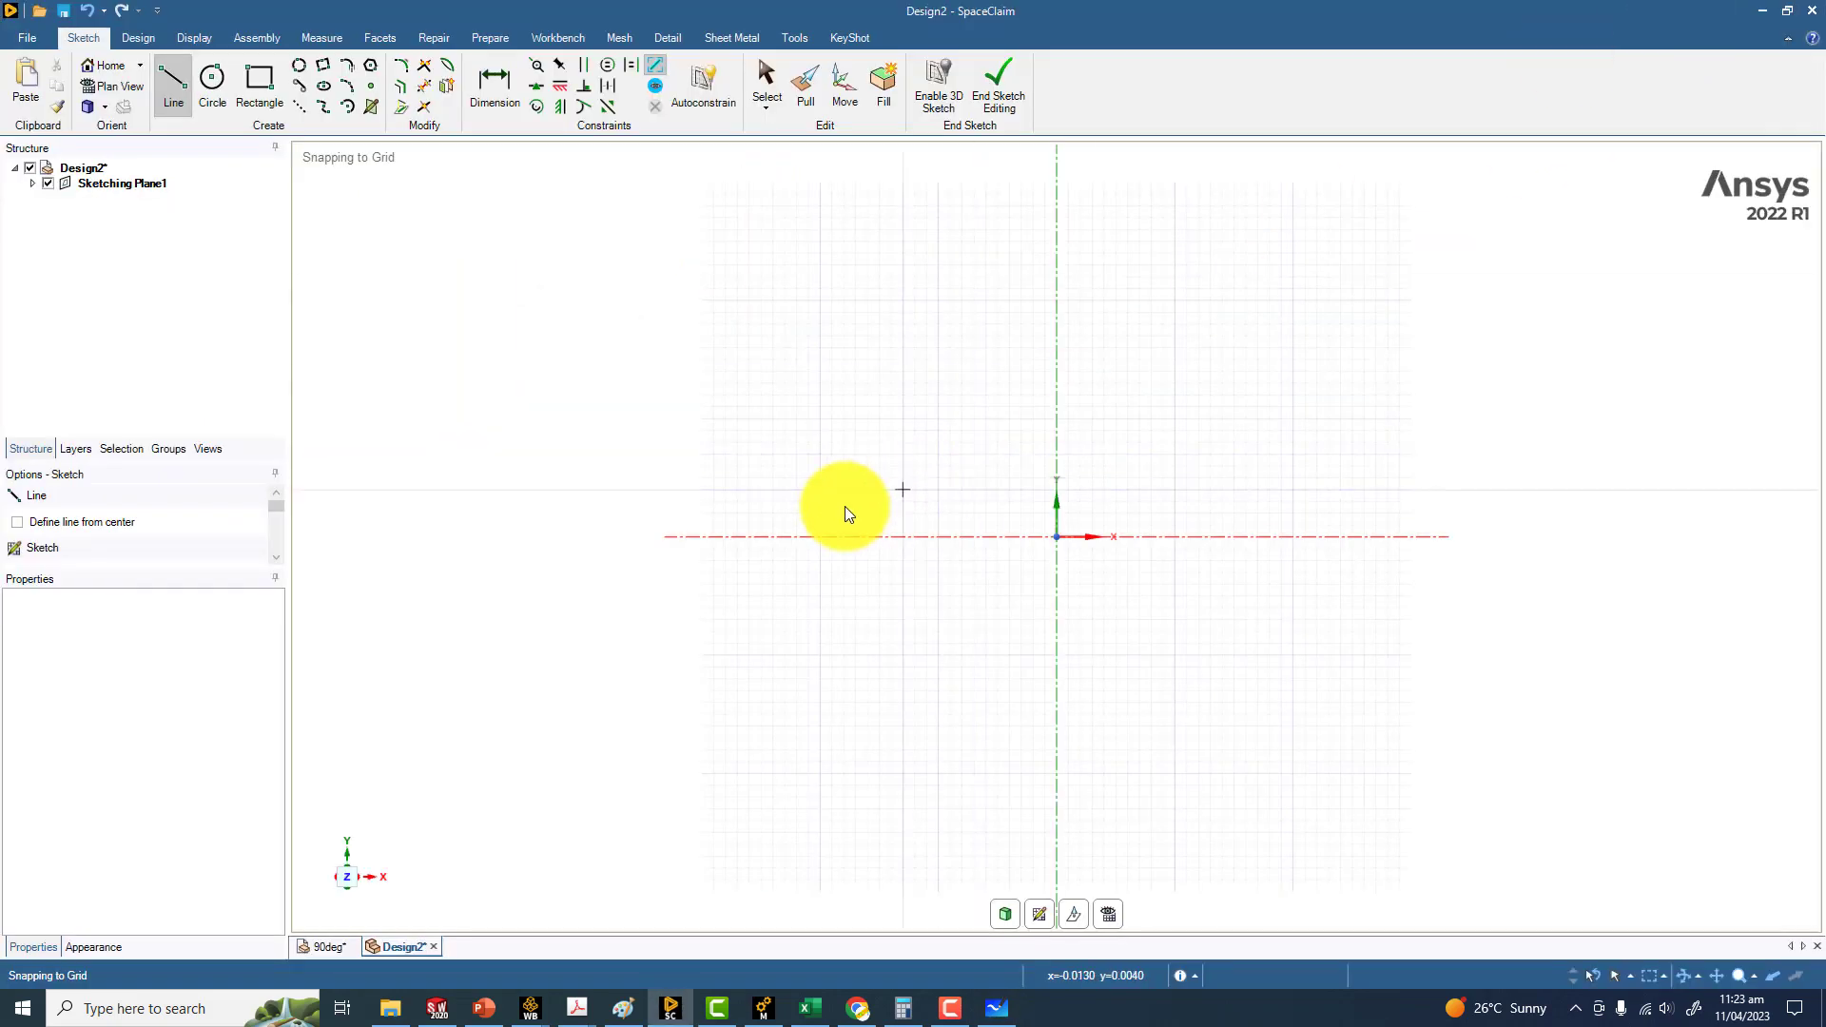
pyautogui.click(175, 72)
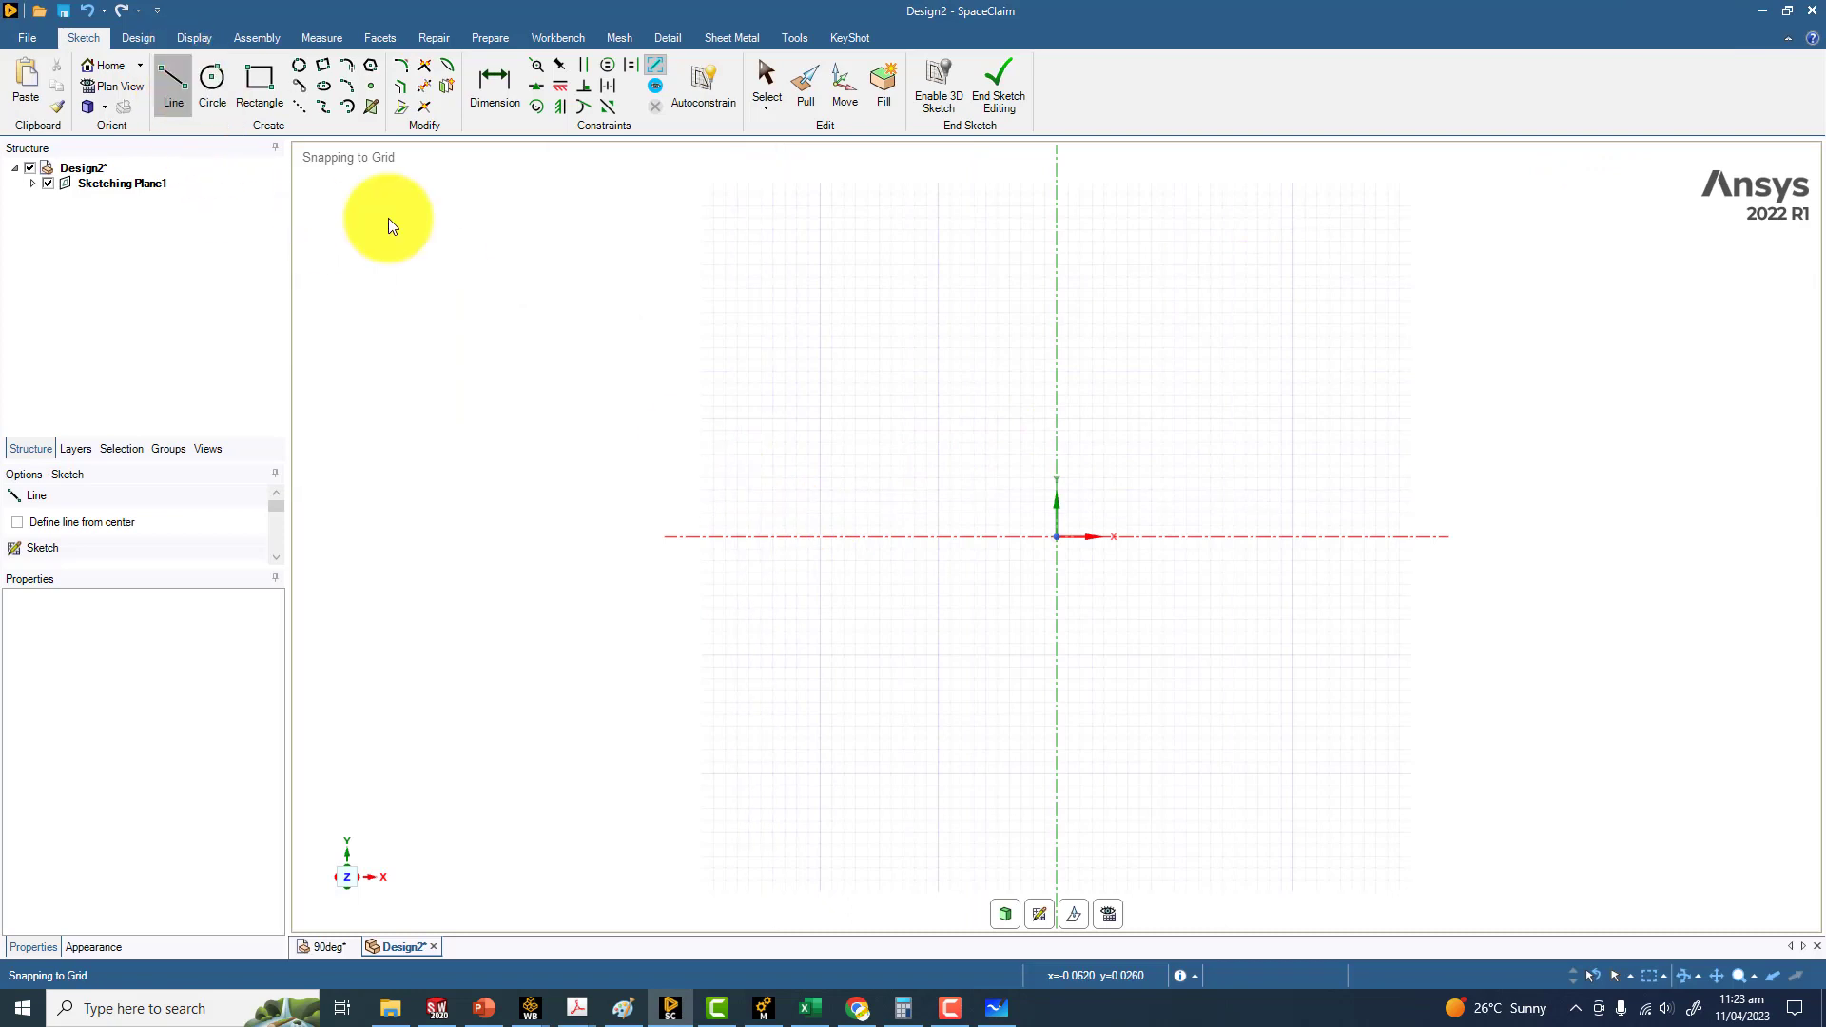
pyautogui.click(1087, 538)
pyautogui.click(1371, 540)
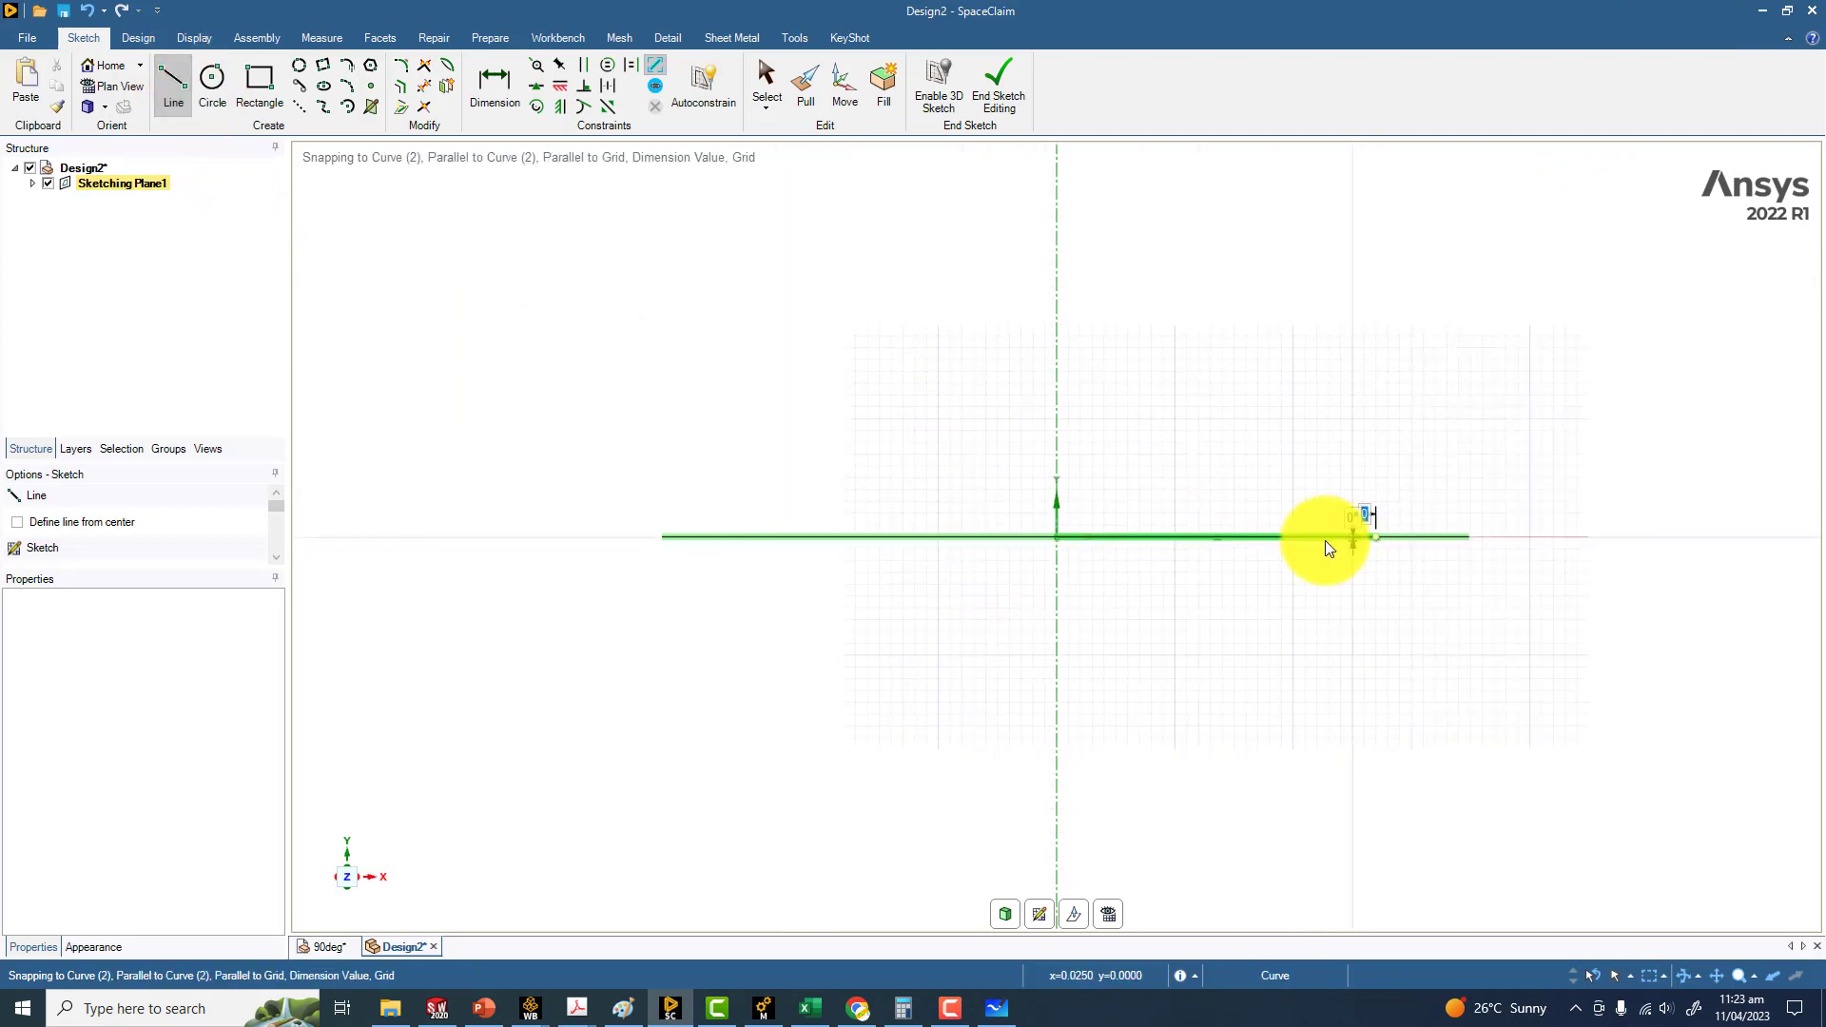
# Step: Dimension the horizontal line below it and set its length to 0.02 m
pyautogui.click(500, 93)
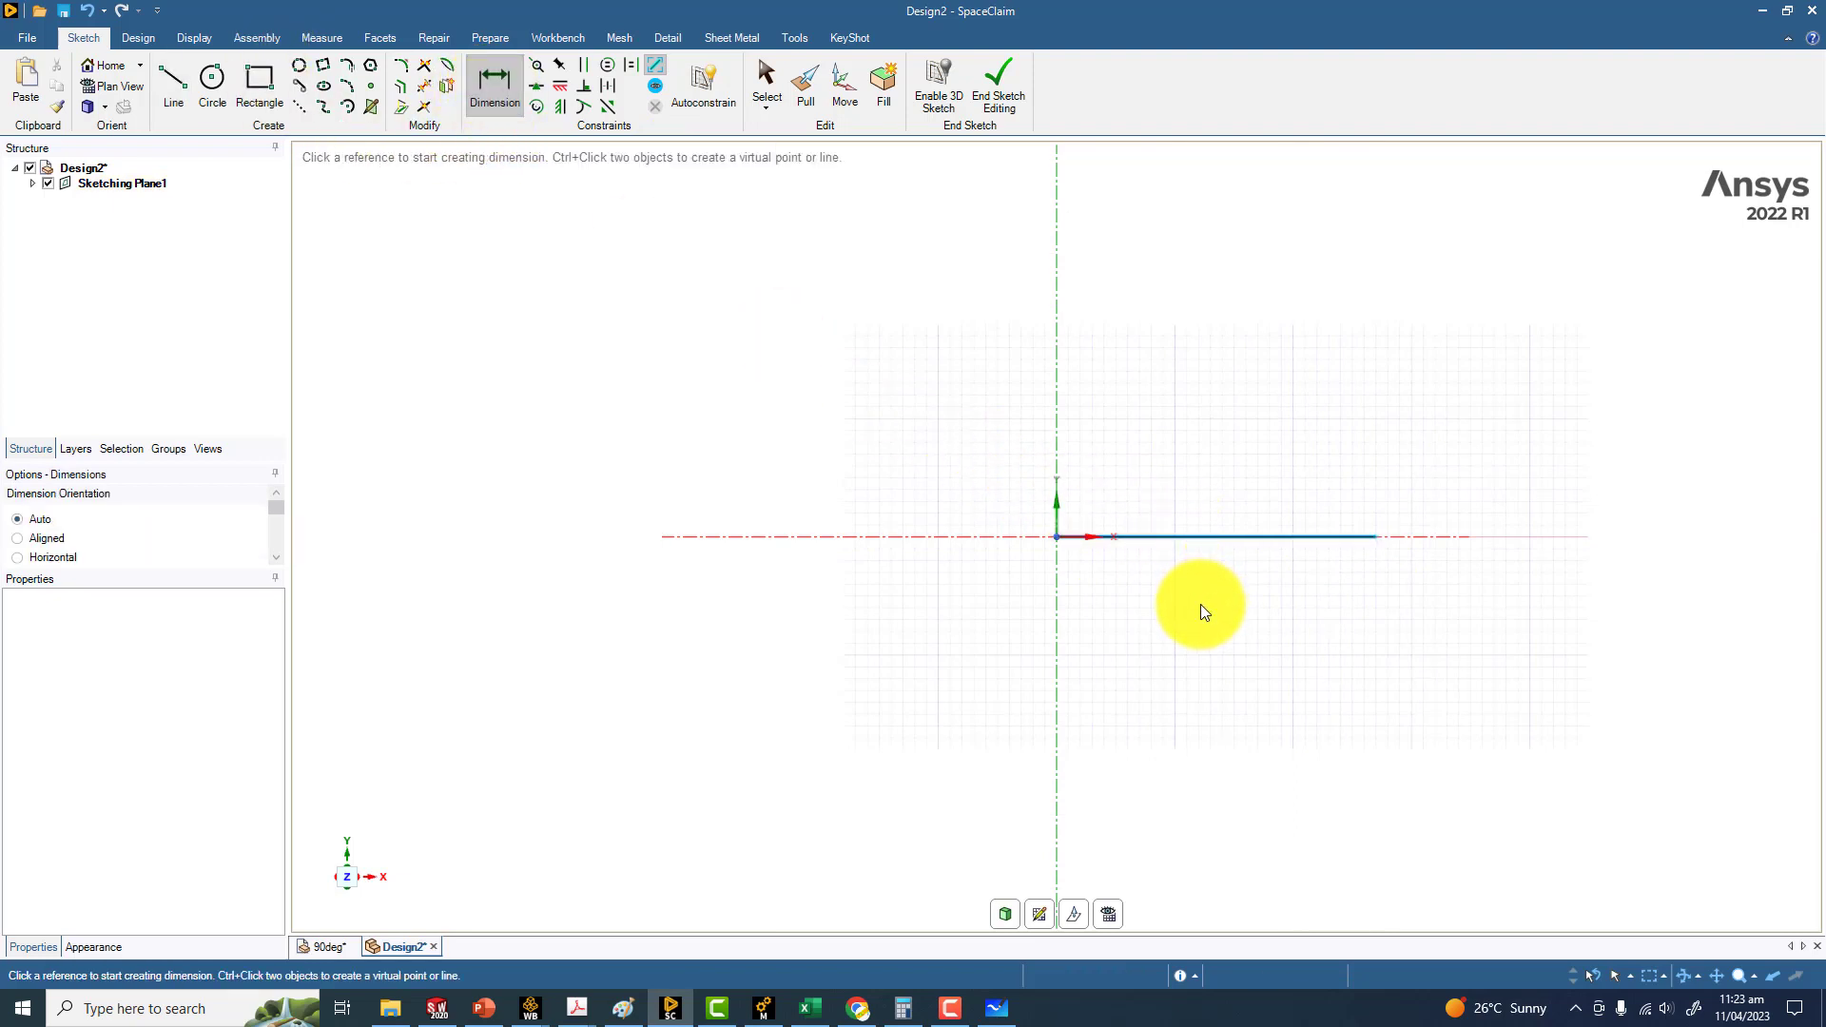
pyautogui.click(1214, 539)
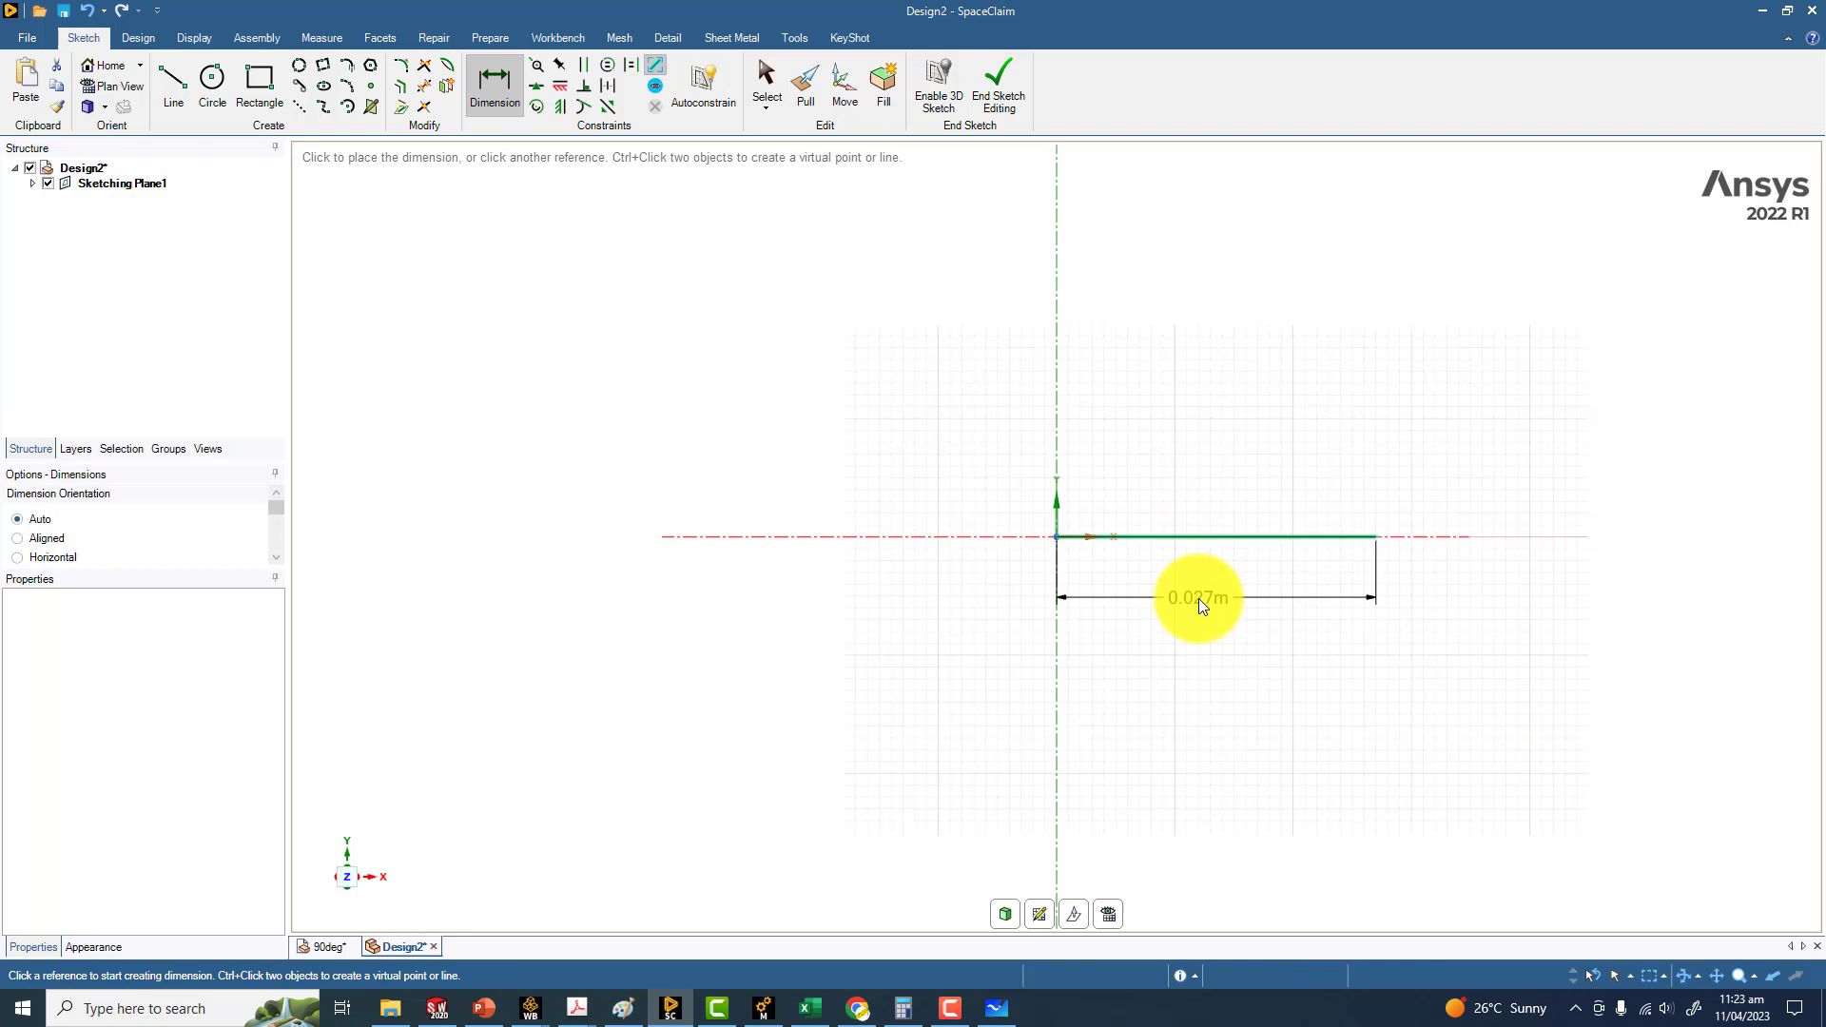
pyautogui.click(1198, 598)
pyautogui.doubleClick(1190, 601)
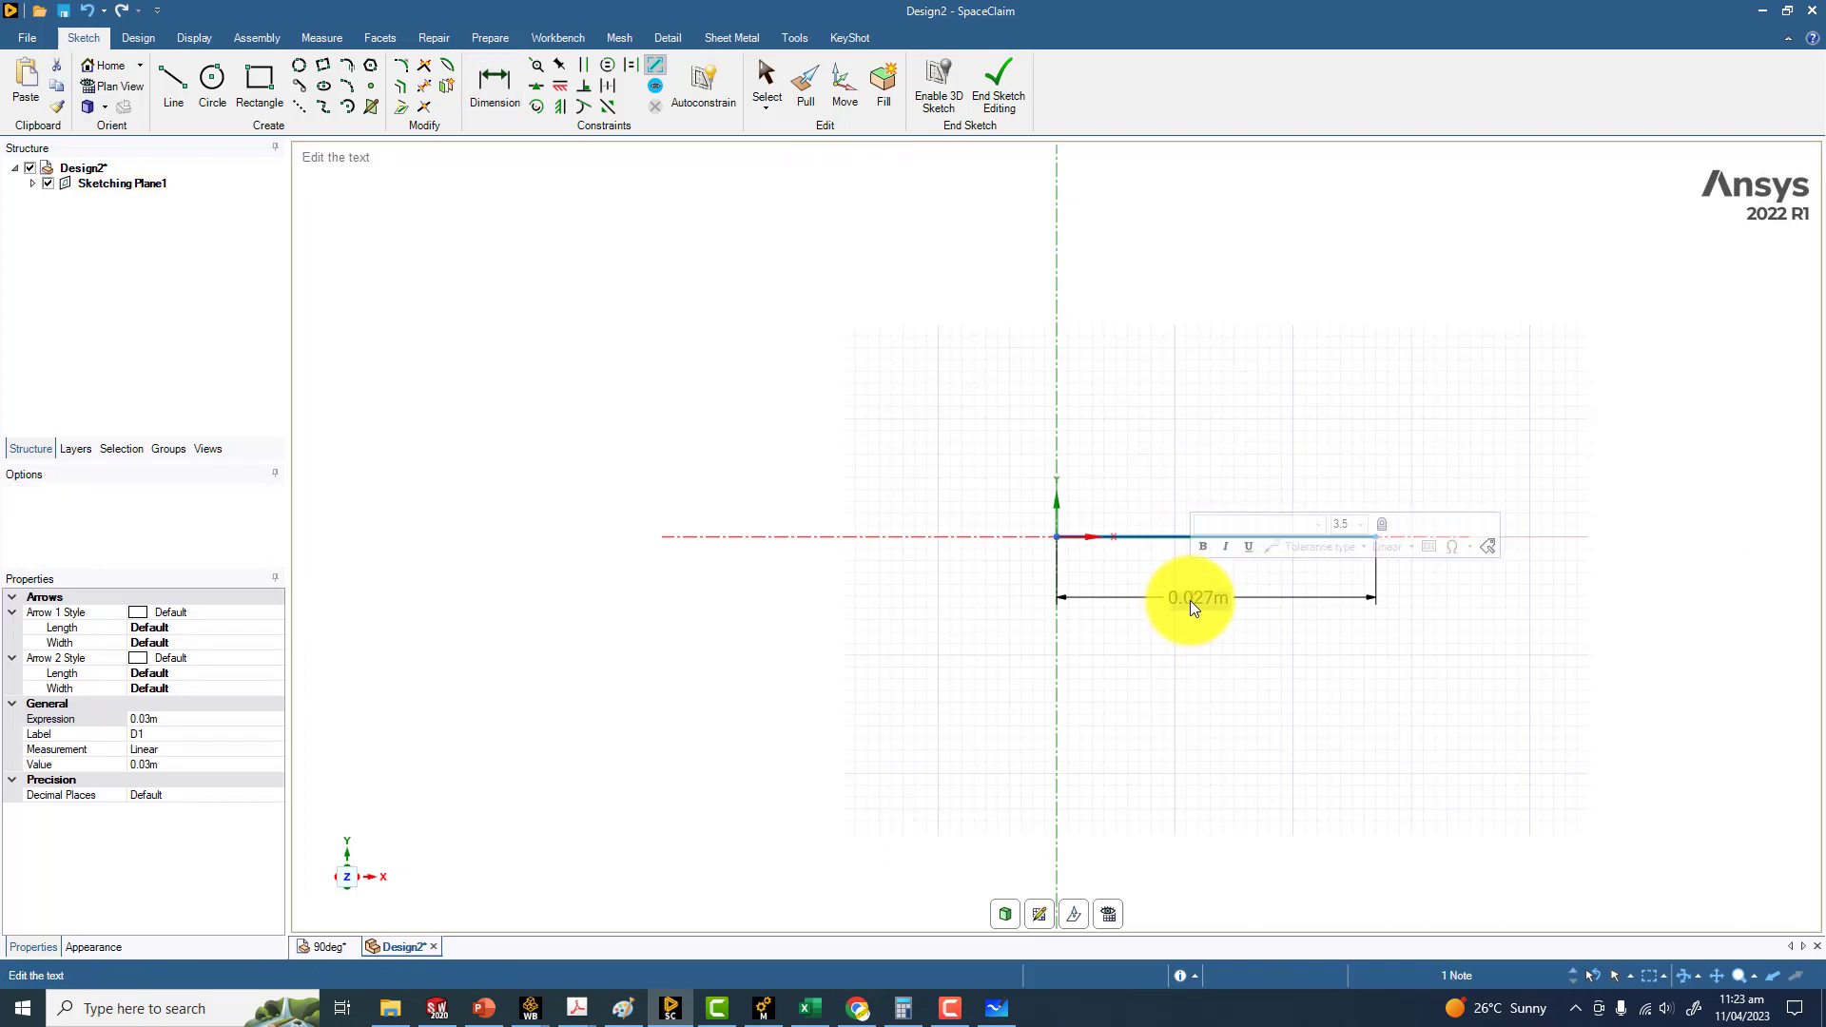
pyautogui.write('0.02')
pyautogui.press('Return')
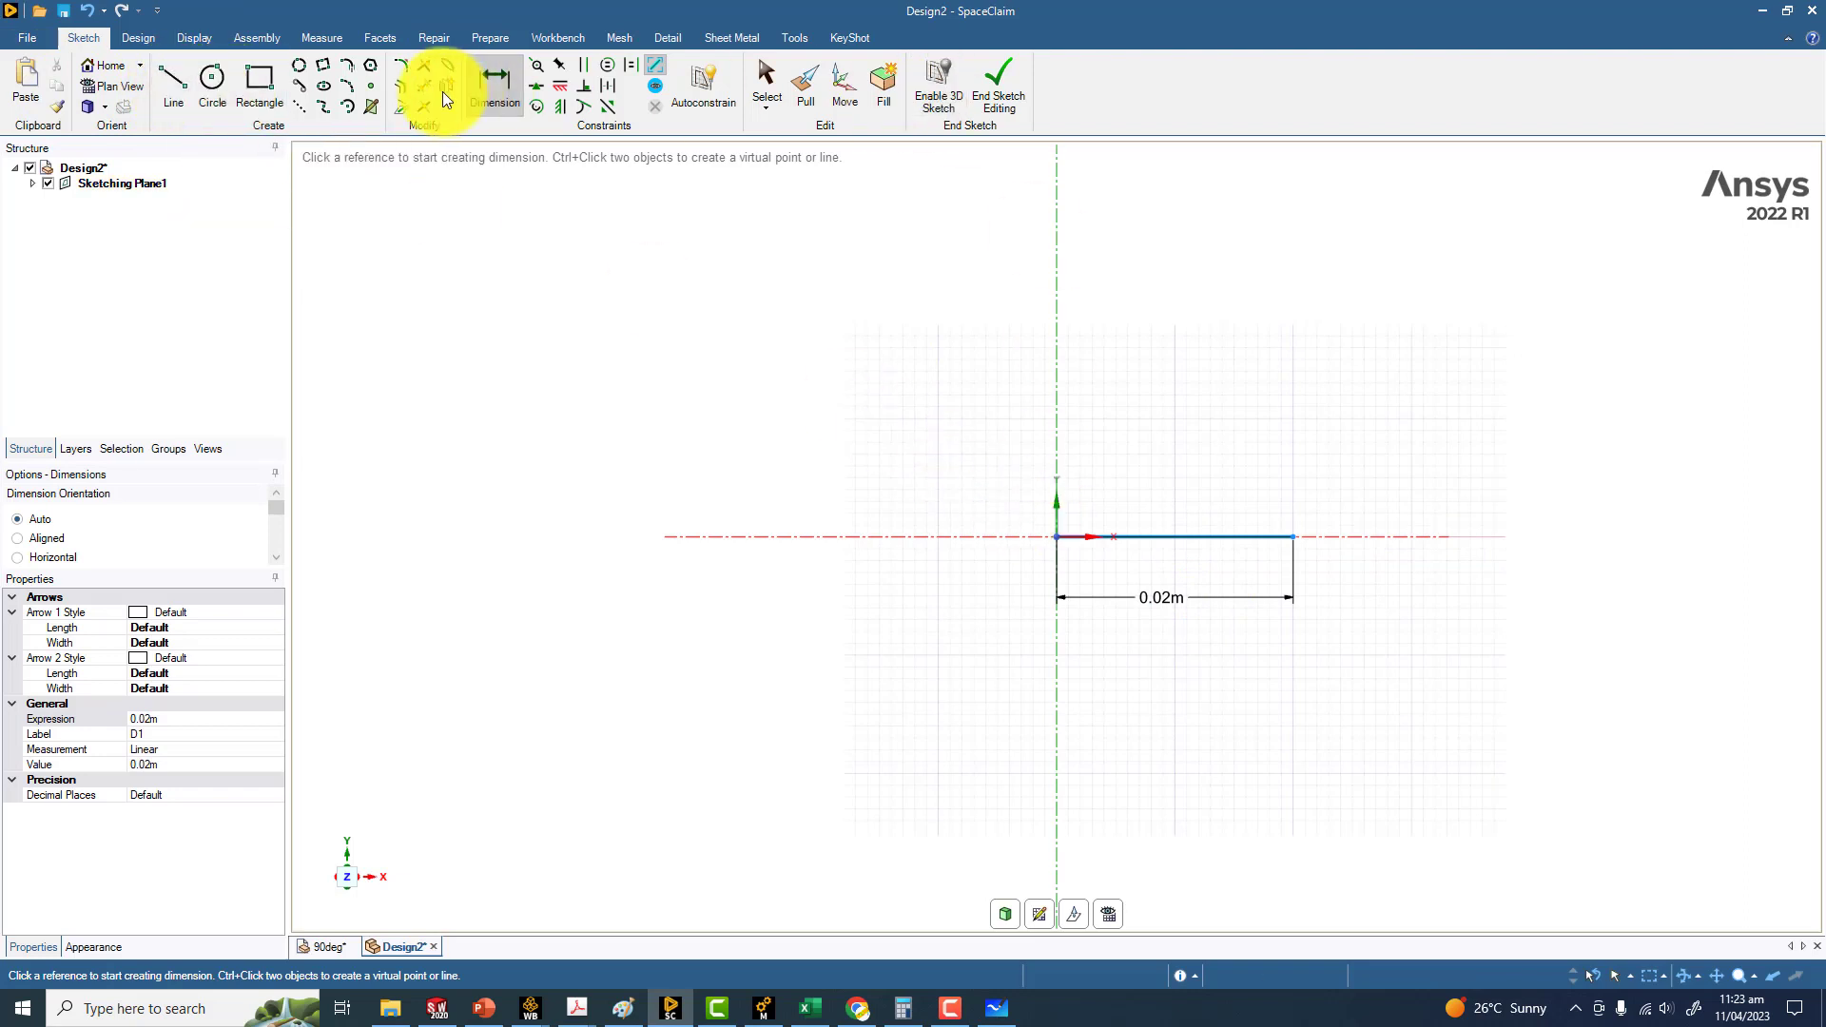
# Step: Sketch a quarter-circle arc of 0.02 m radius centred on the origin, from the line's outer end up to the Y axis
pyautogui.click(348, 106)
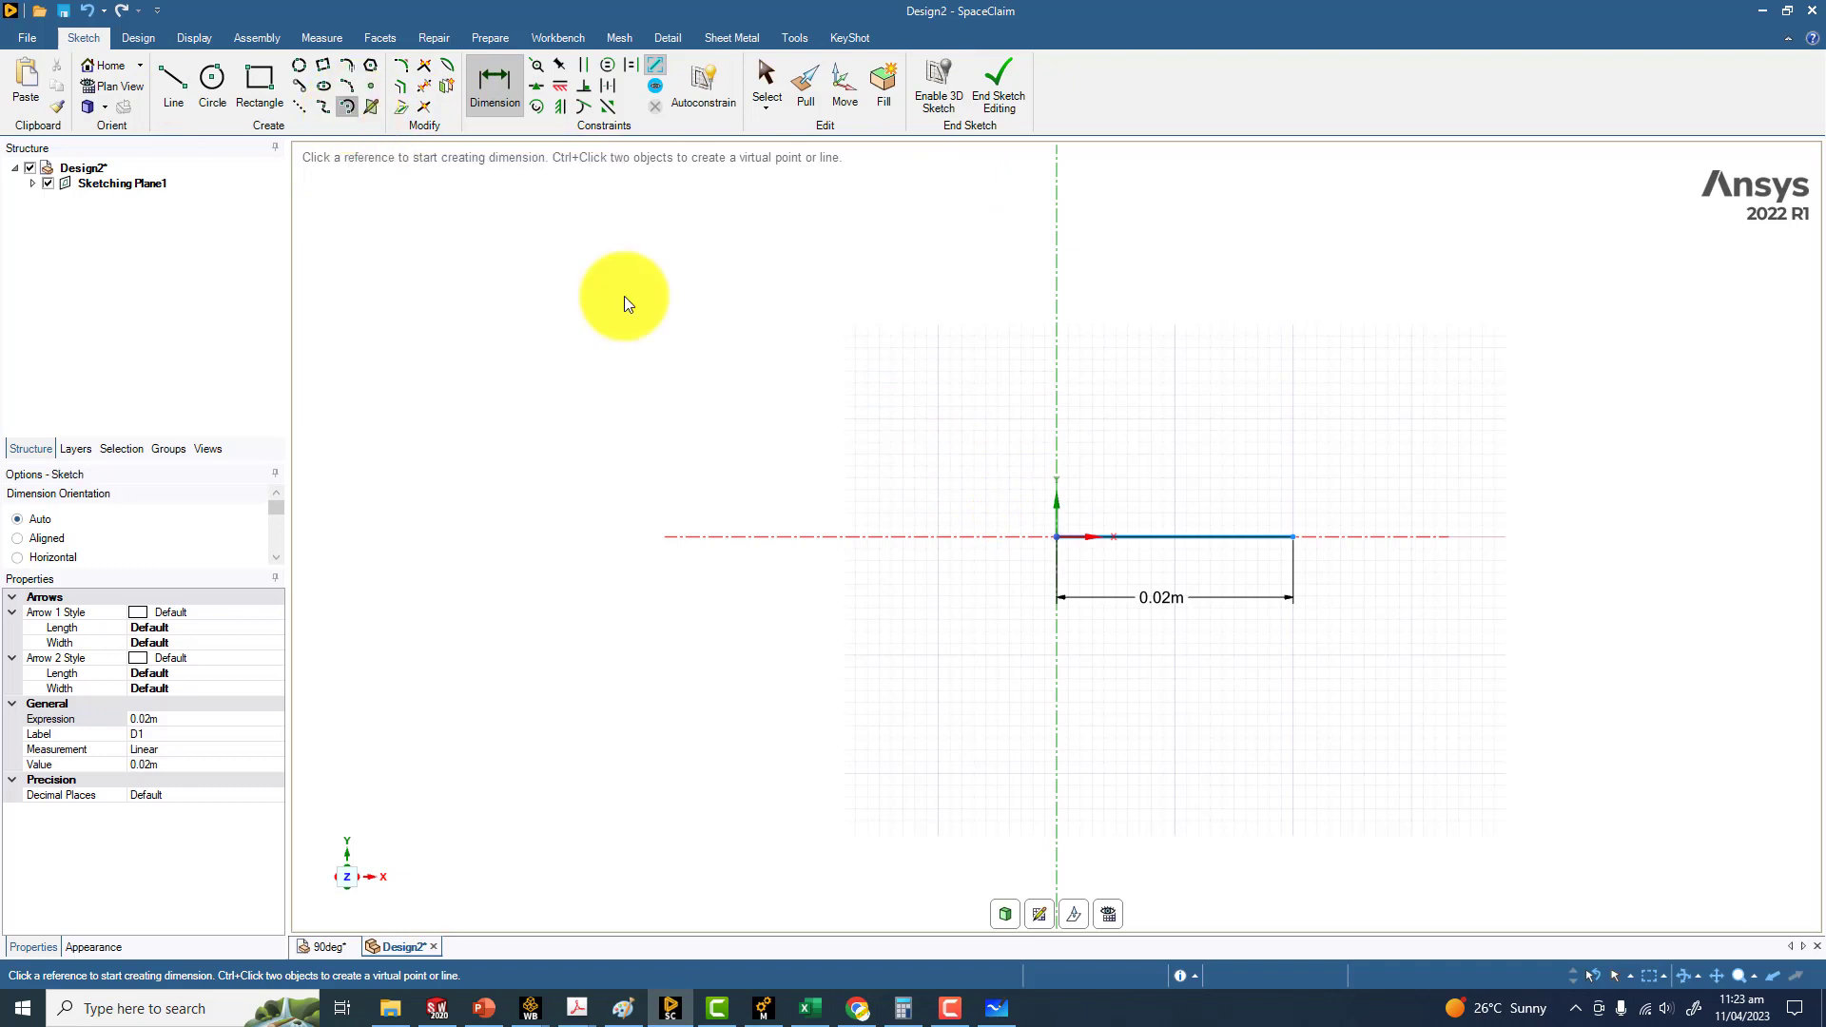
pyautogui.click(1056, 539)
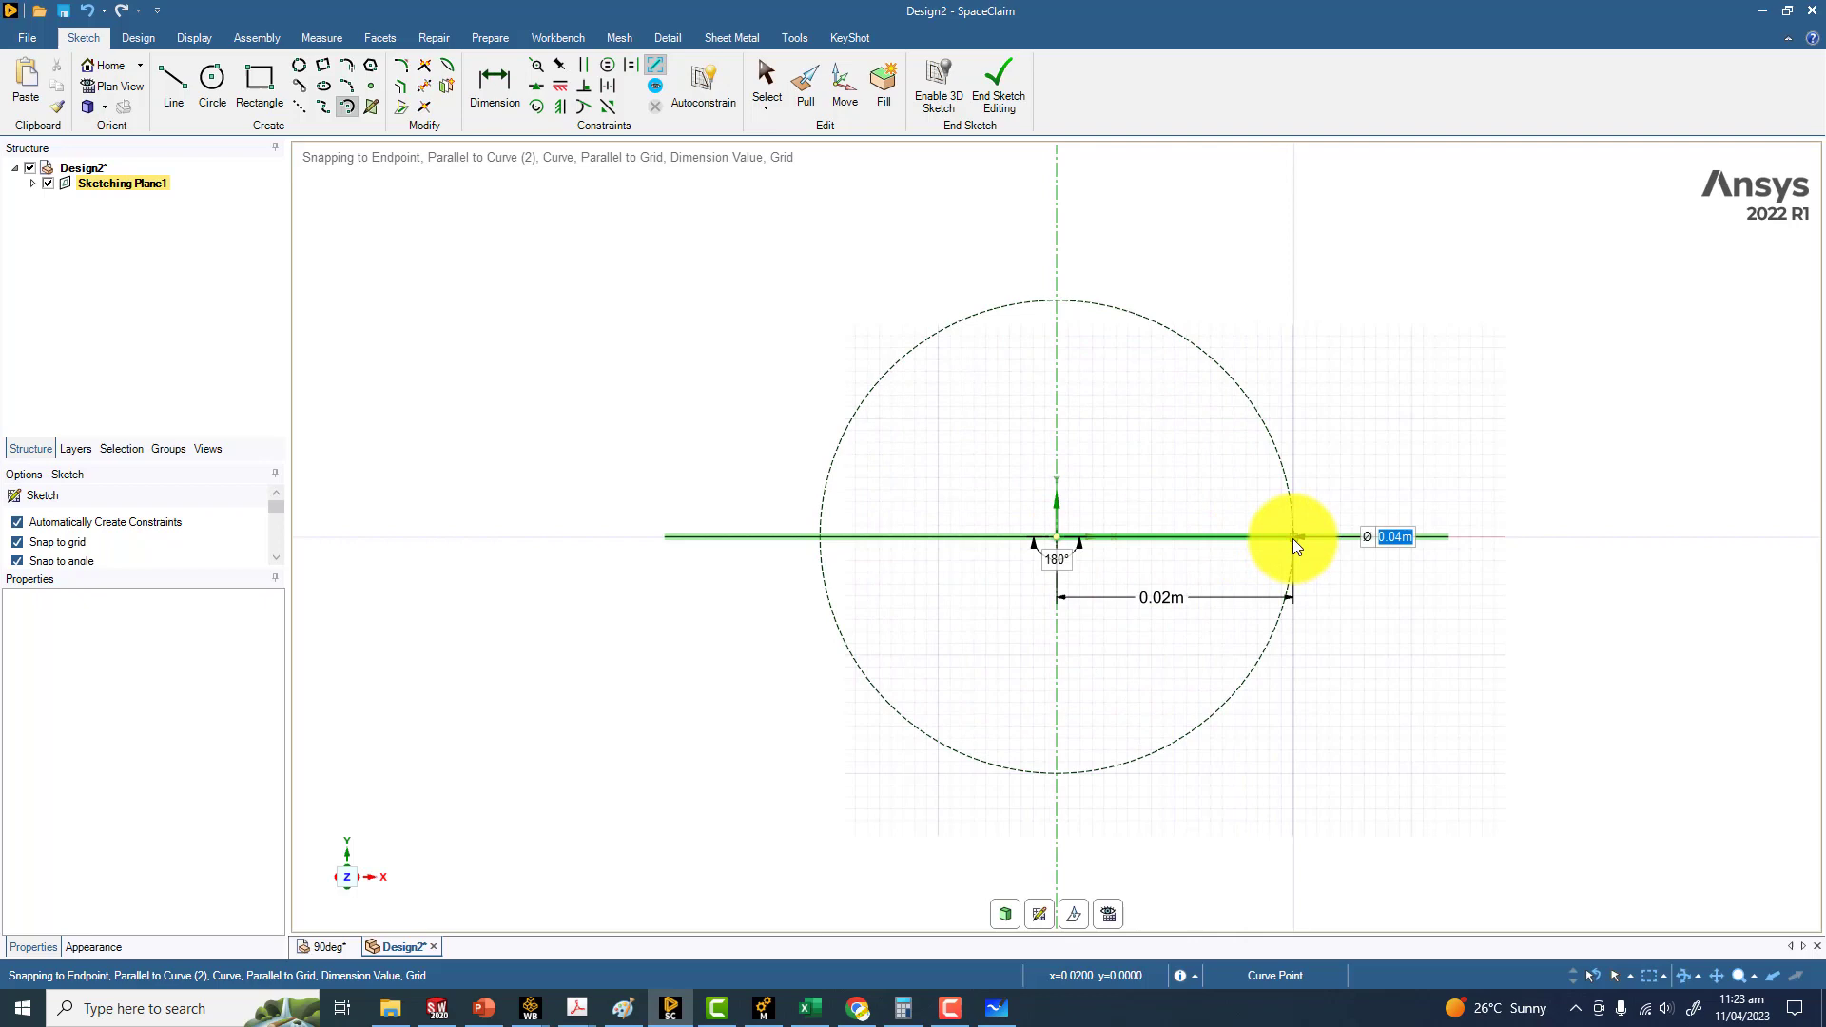
pyautogui.click(1293, 538)
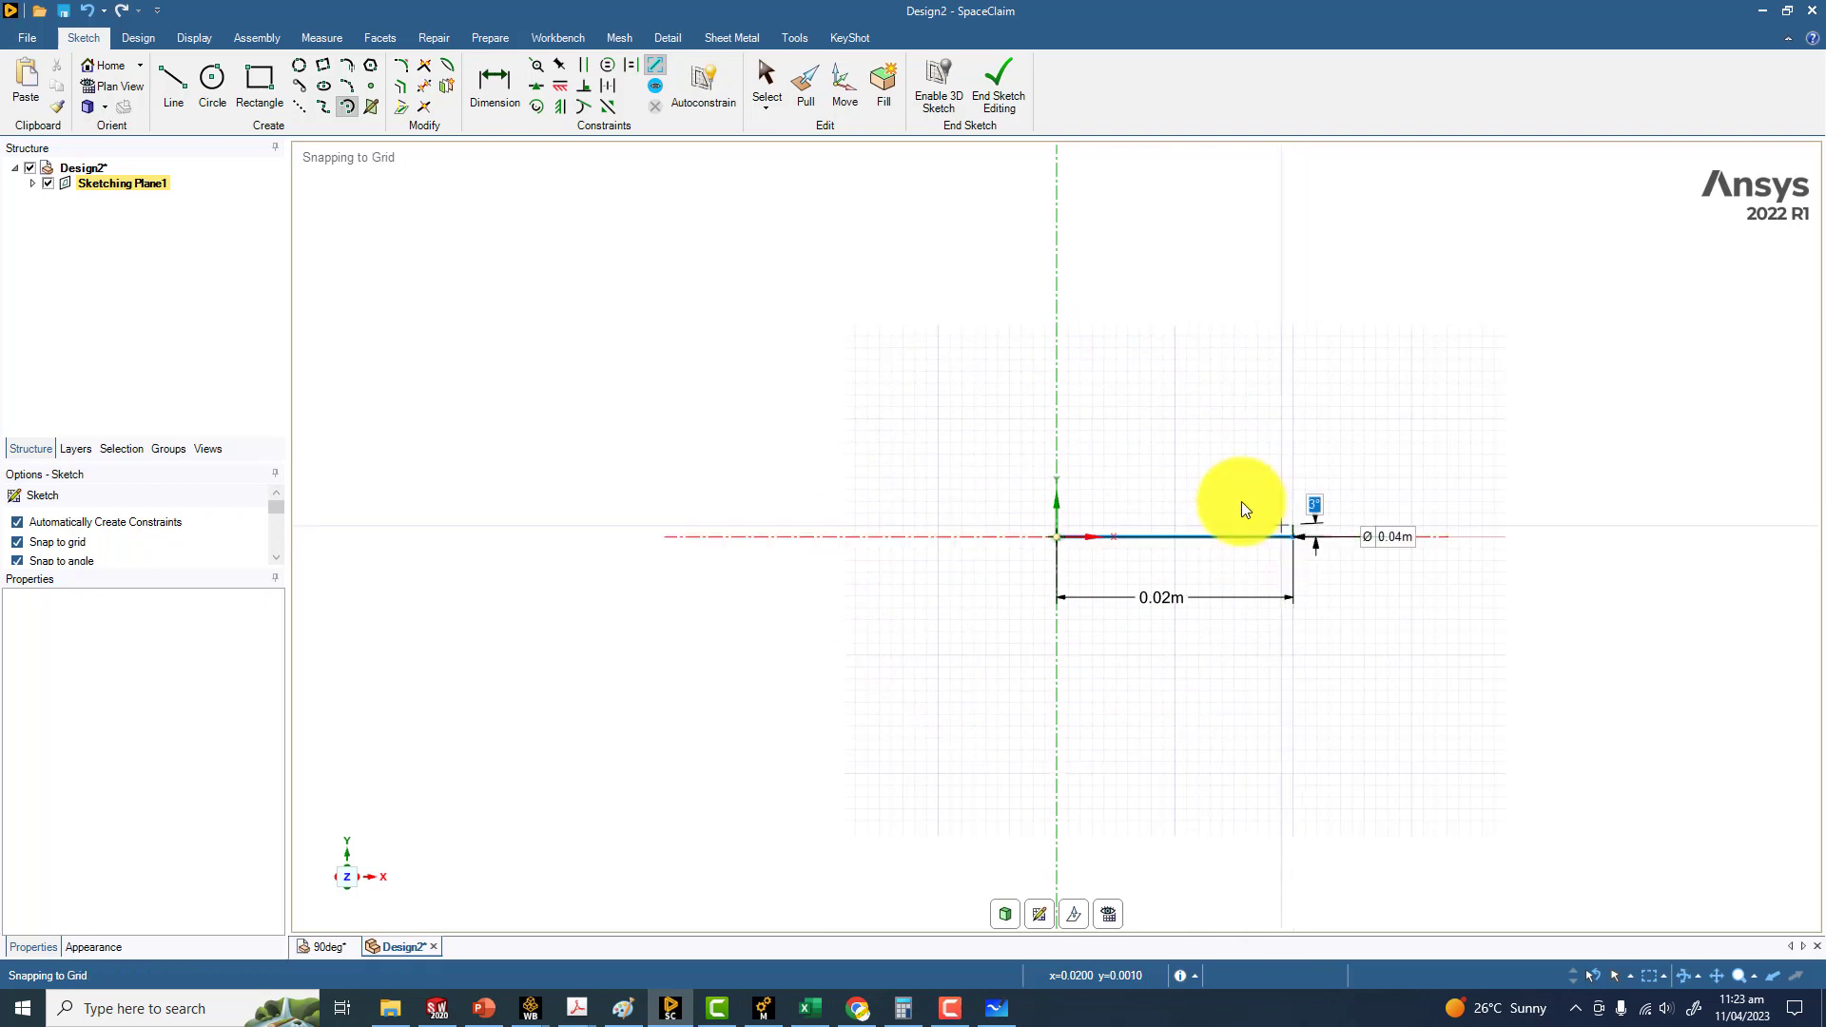
pyautogui.click(1058, 300)
pyautogui.press('s')
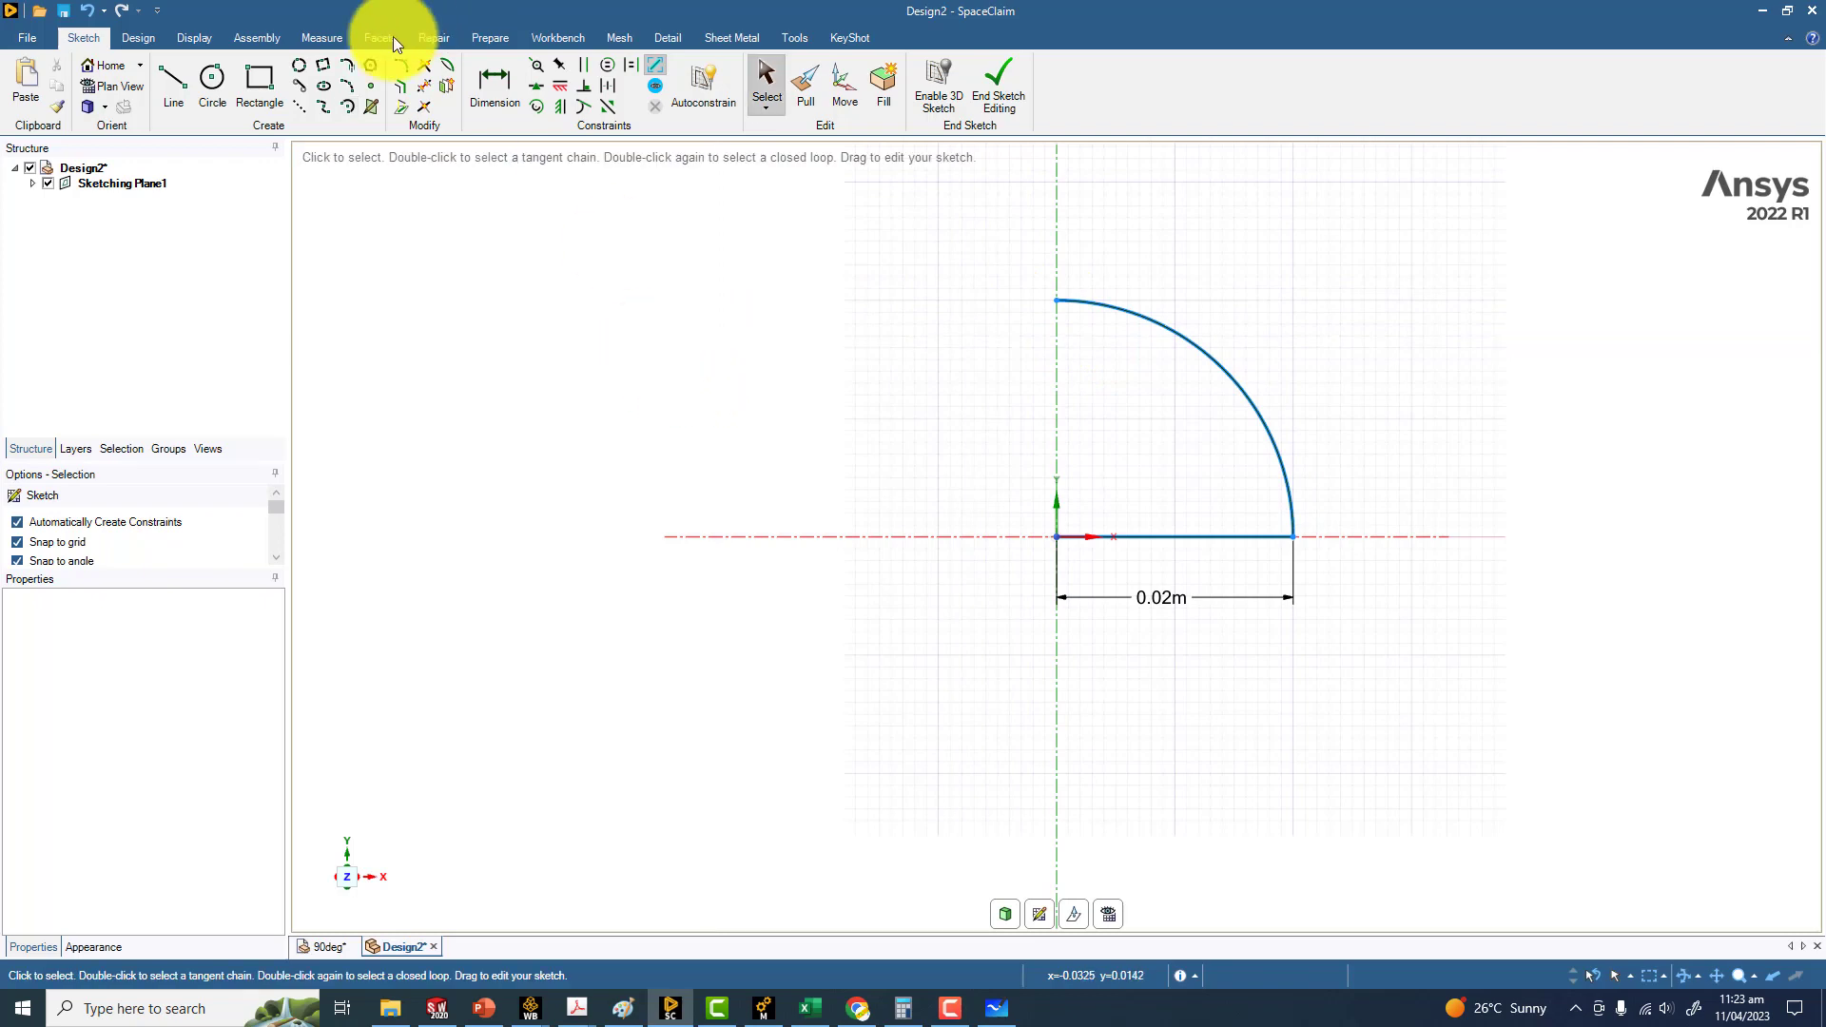
# Step: Trim away the horizontal 0.02 m line, keeping only the quarter arc
pyautogui.click(426, 84)
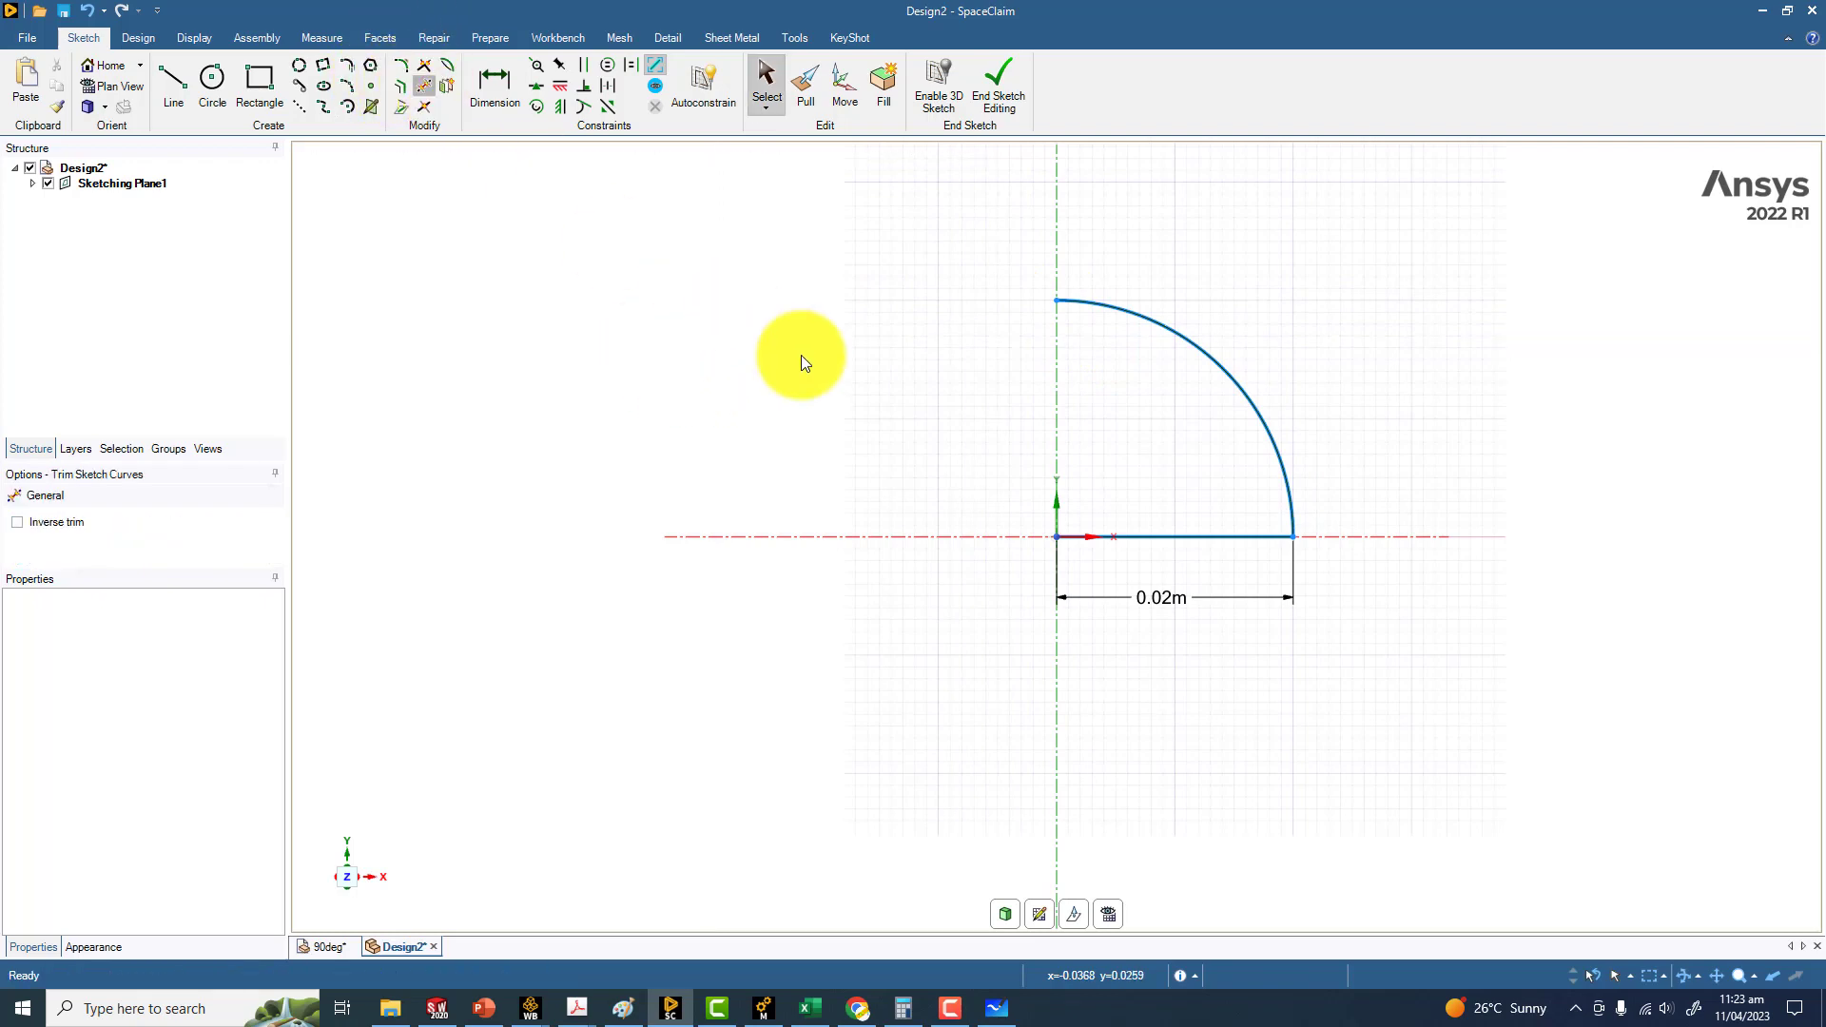
pyautogui.click(1134, 535)
# Step: Sketch a horizontal line 0.5 m long in the negative X direction from the quarter arc's upper end
pyautogui.scroll(-3, 900, 444)
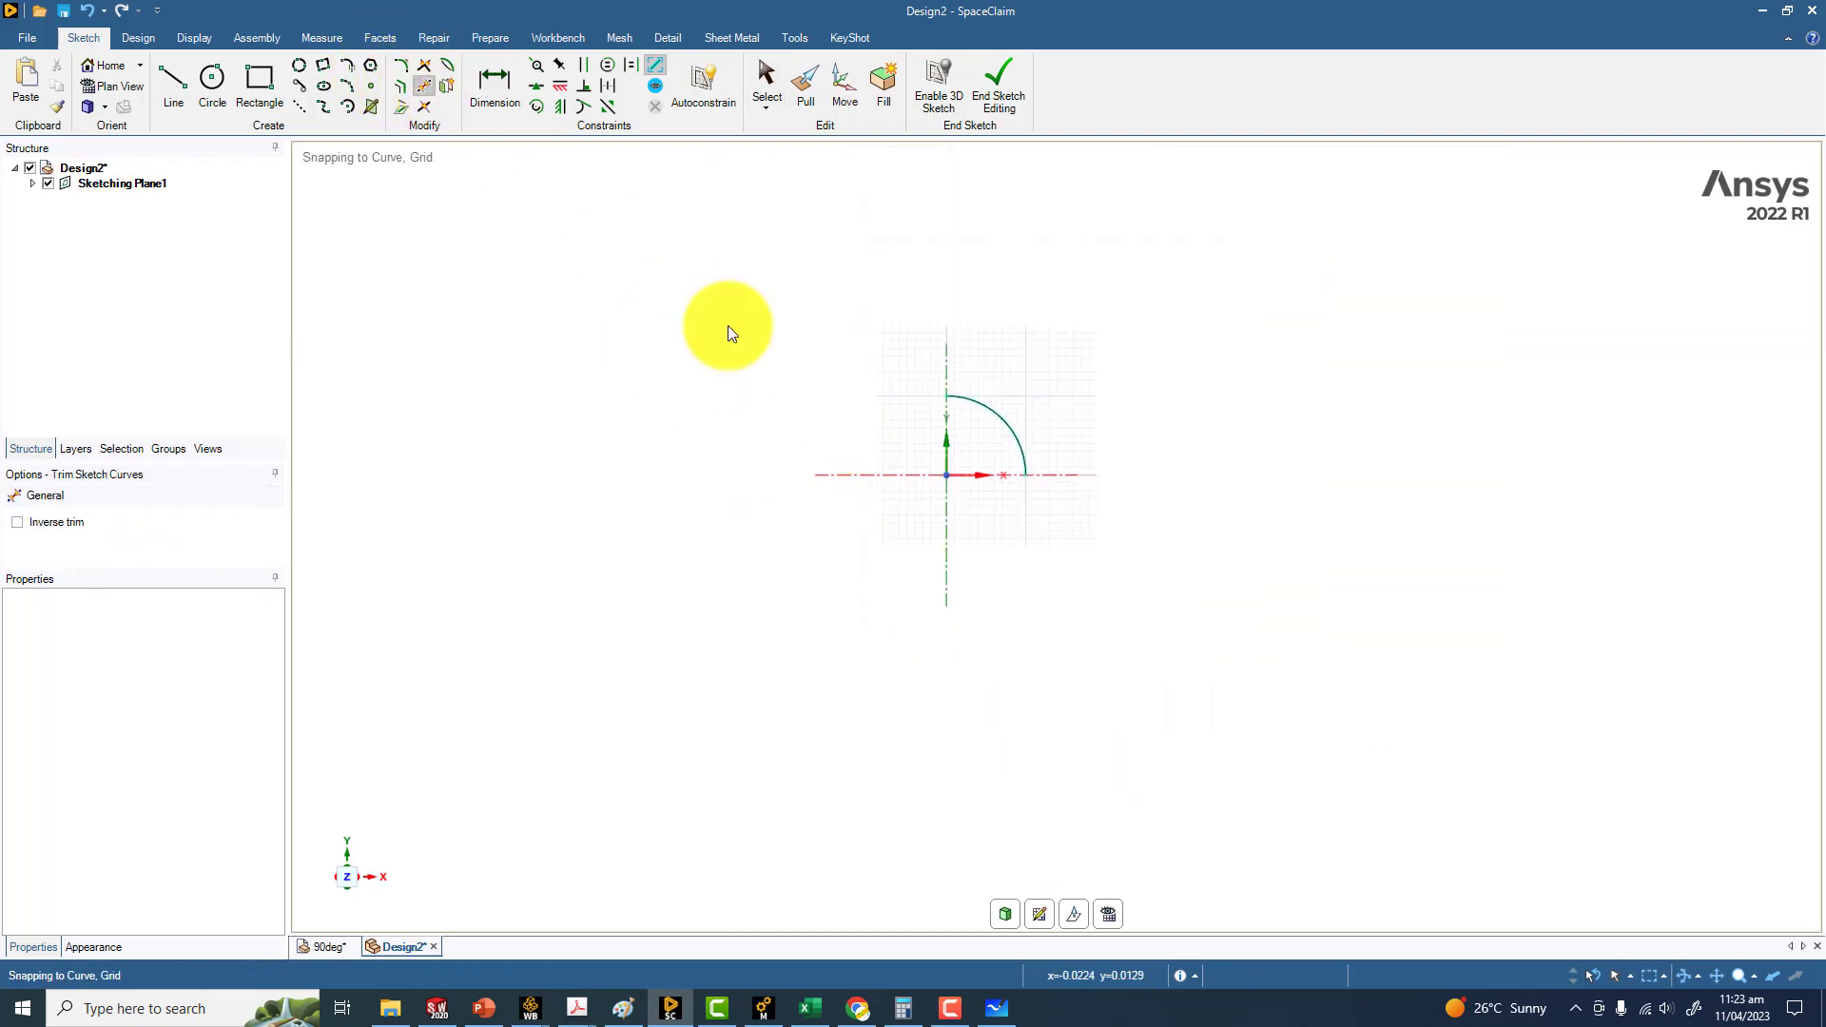
pyautogui.click(945, 397)
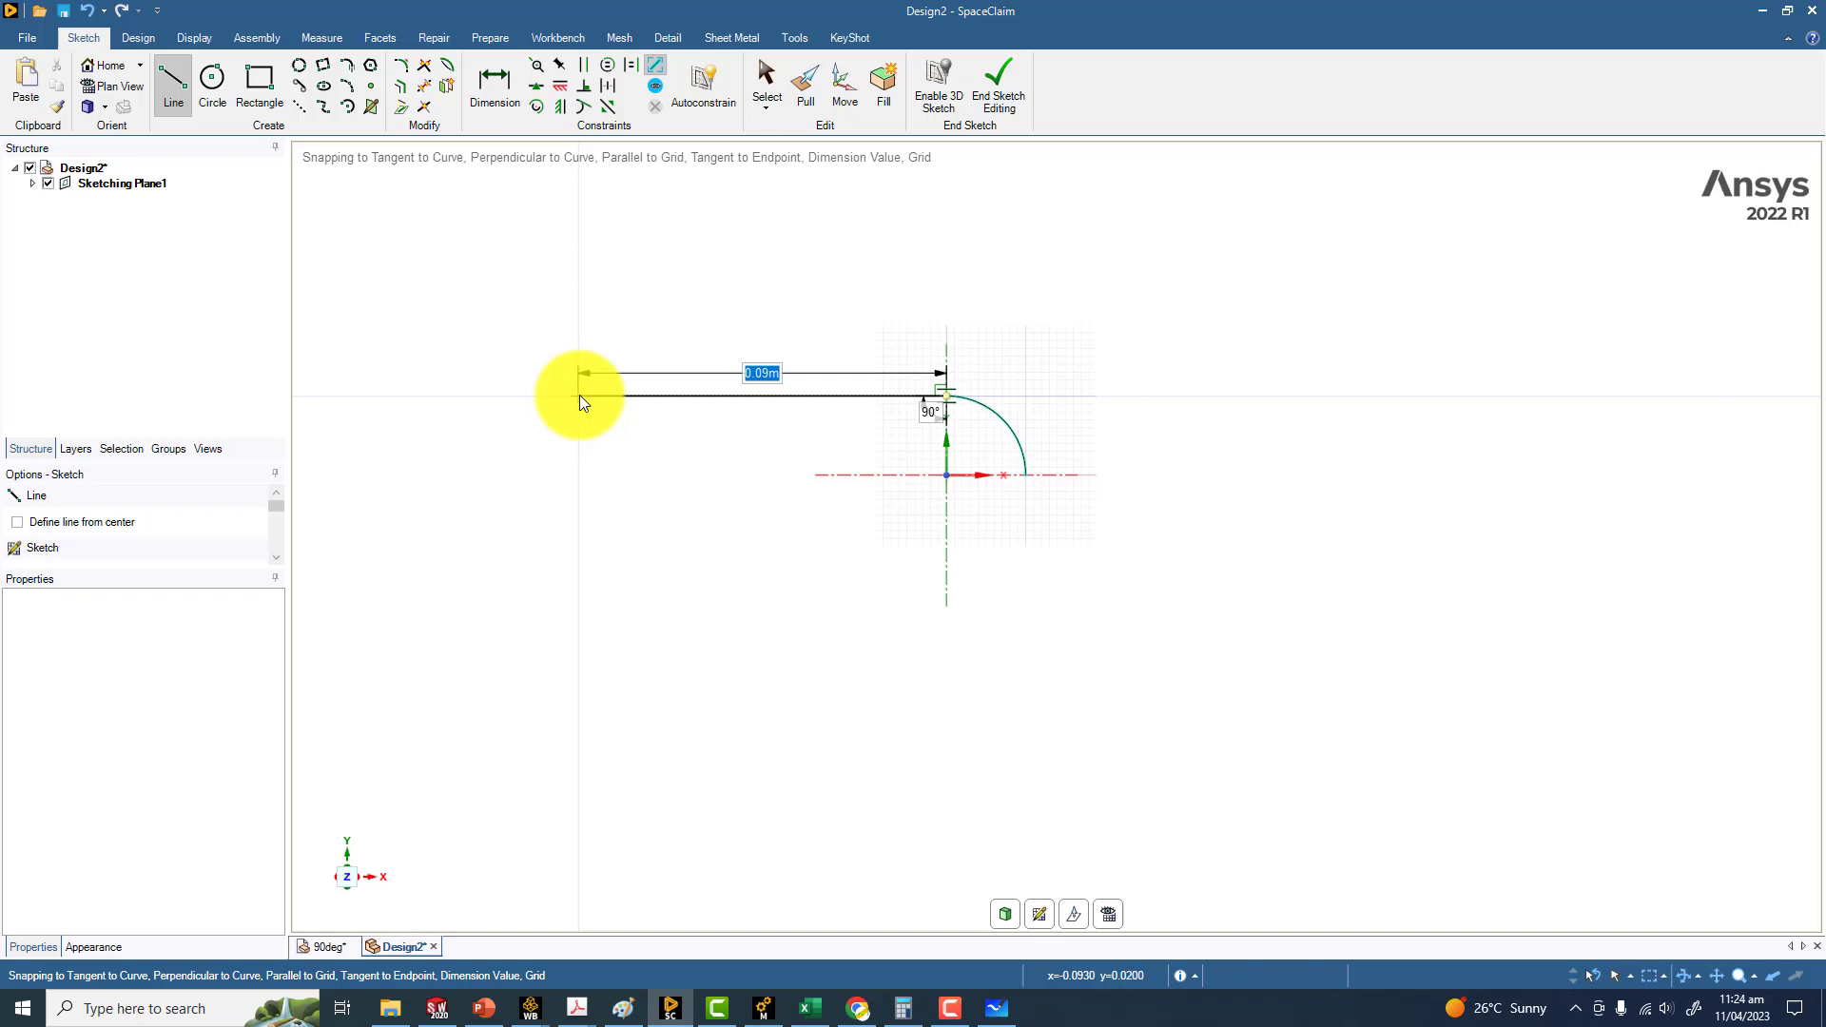
pyautogui.write('0.3')
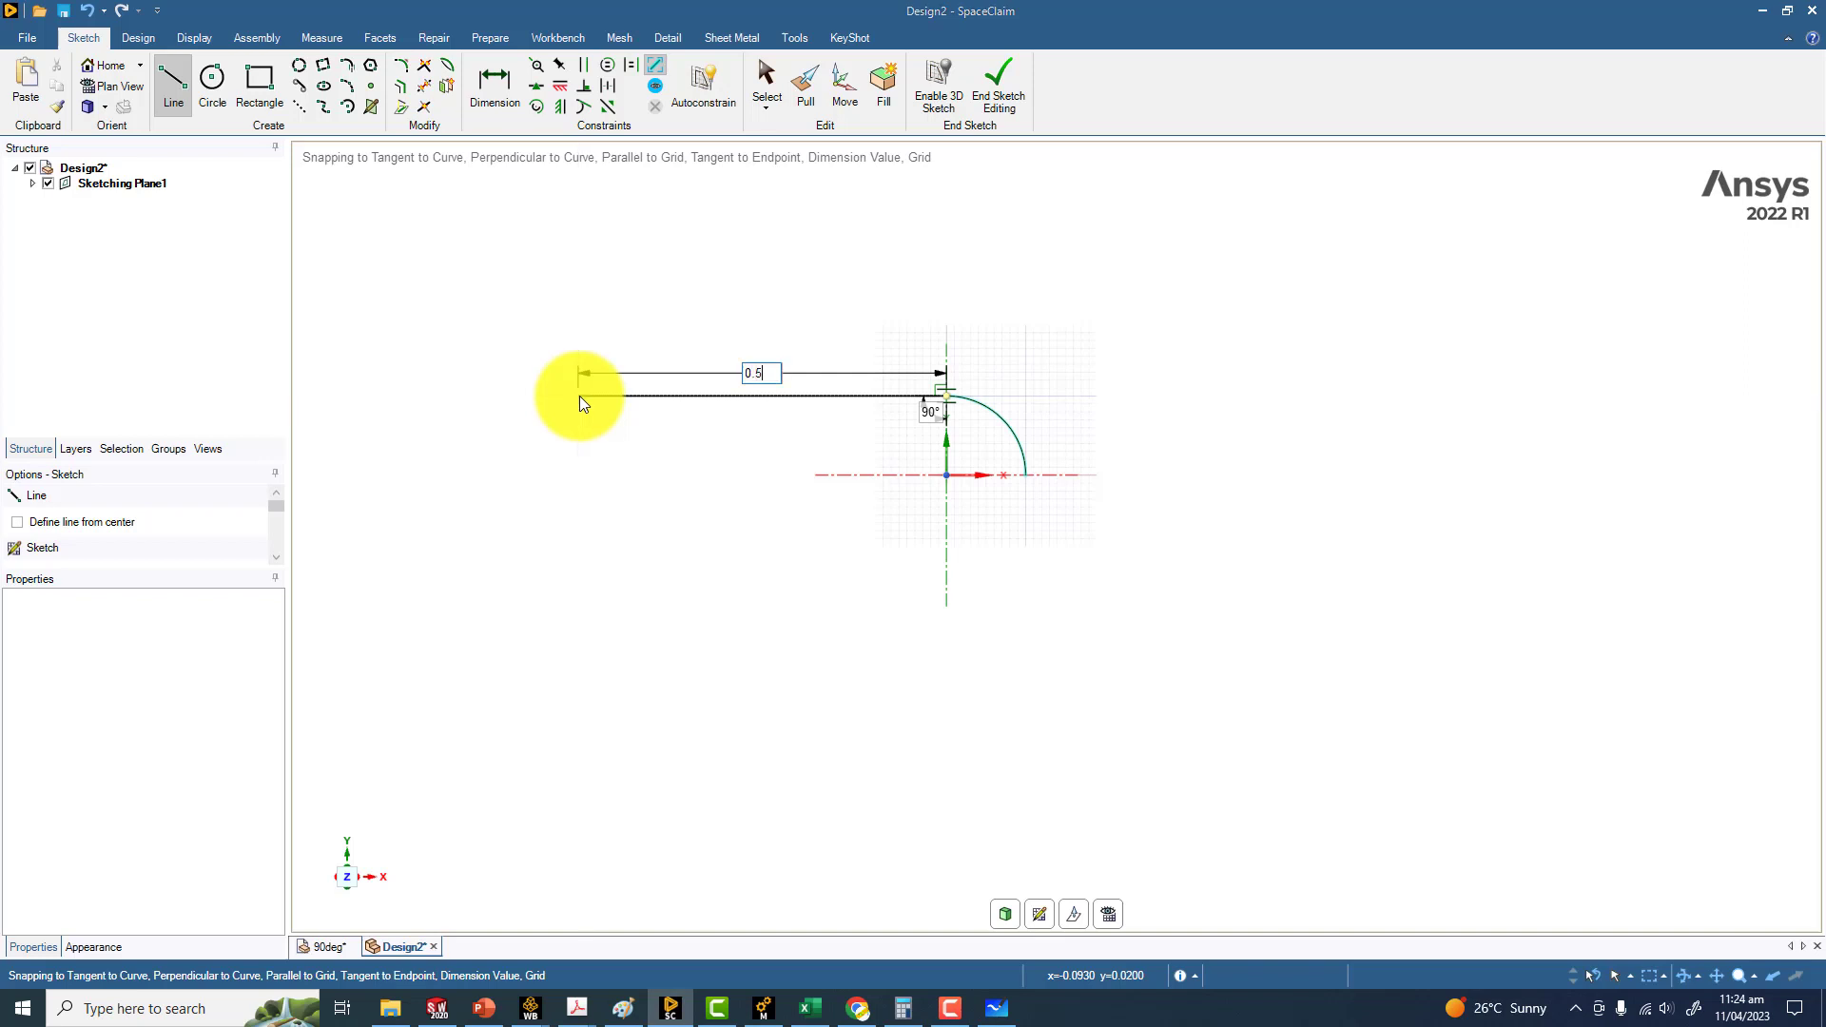
pyautogui.press('Return')
pyautogui.scroll(-3, 985, 485)
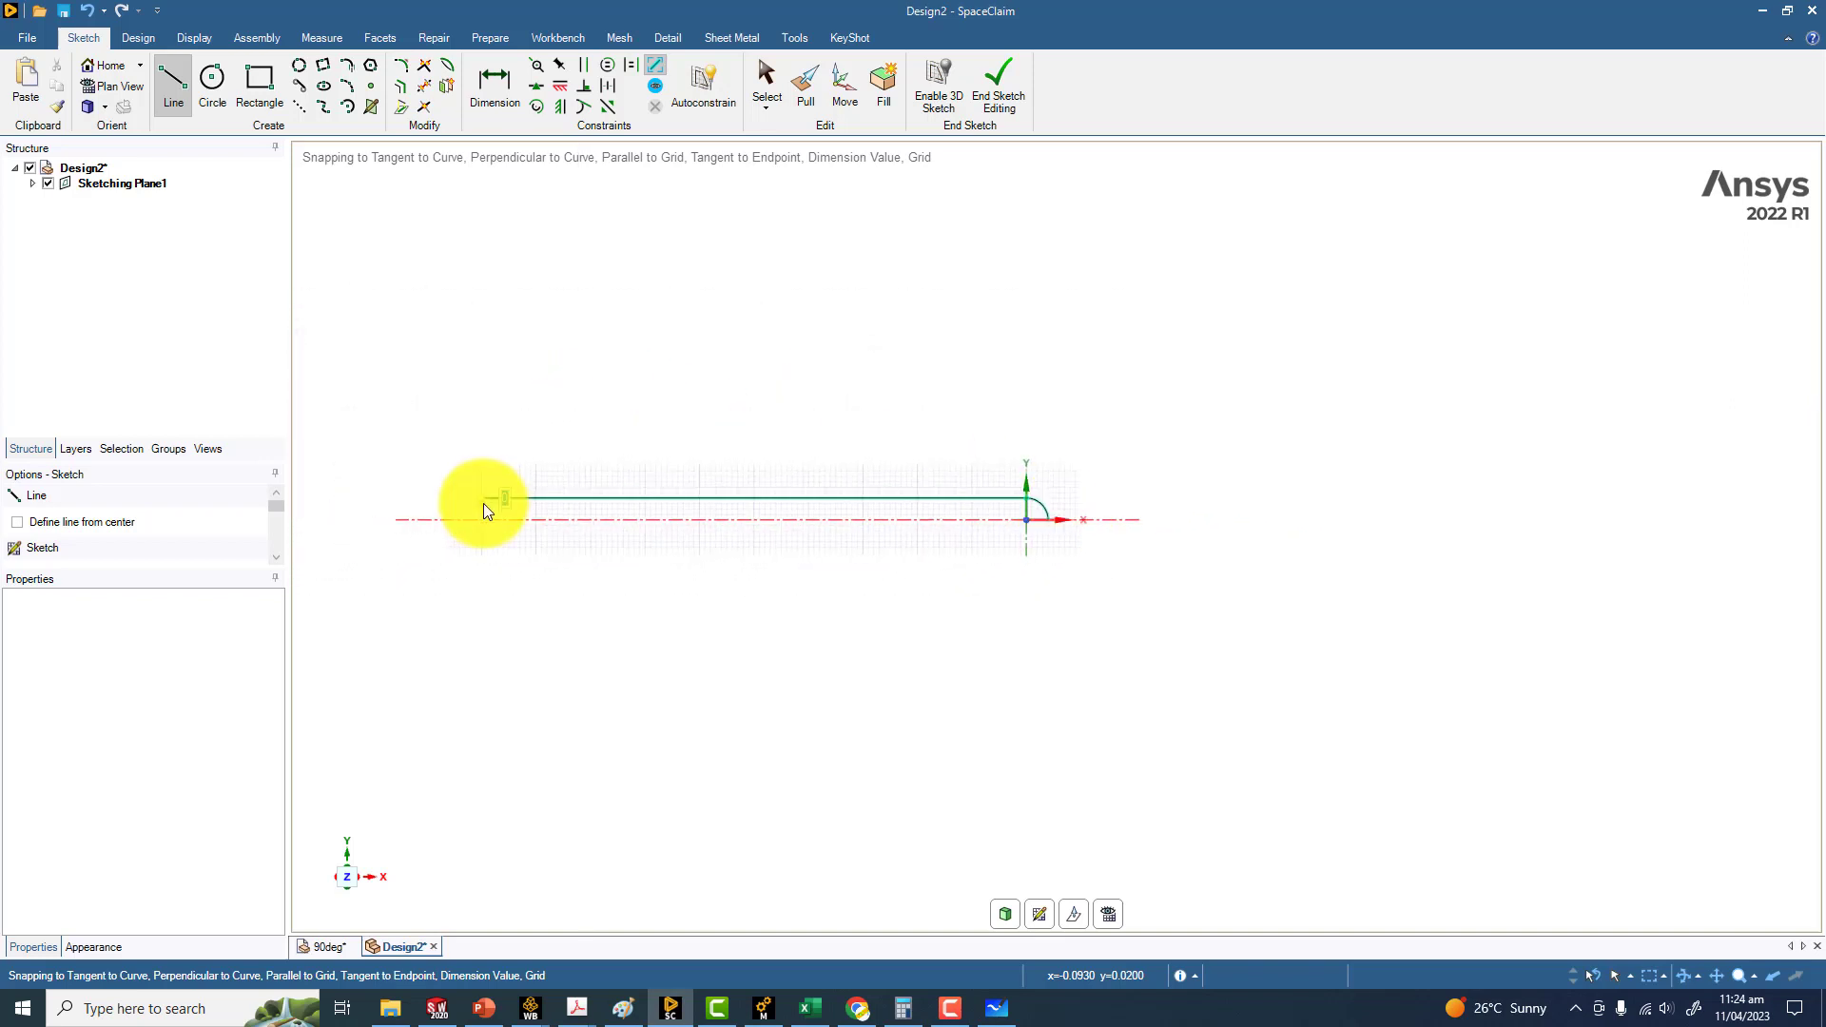
pyautogui.press('Escape')
# Step: Sketch a vertical line 0.2 m long downward from the quarter arc's lower end, and finish the sketch in 3D mode
pyautogui.scroll(3, 1244, 603)
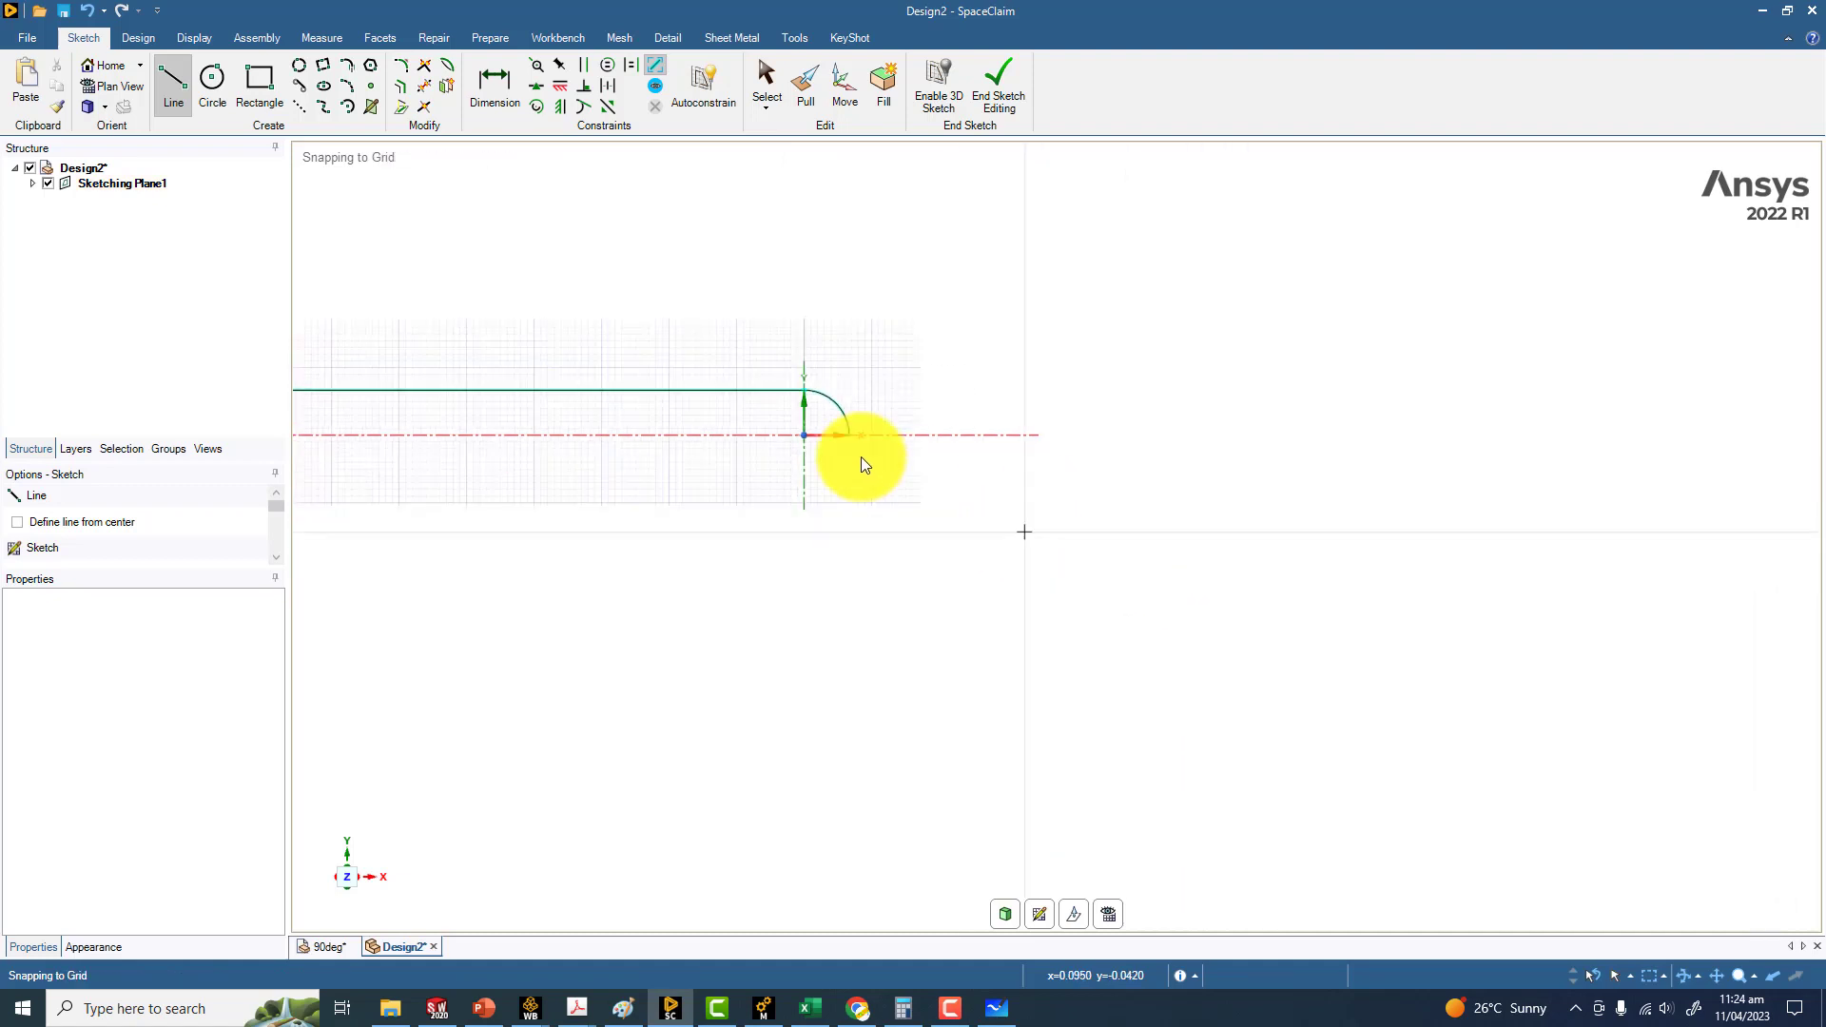
pyautogui.scroll(5, 852, 447)
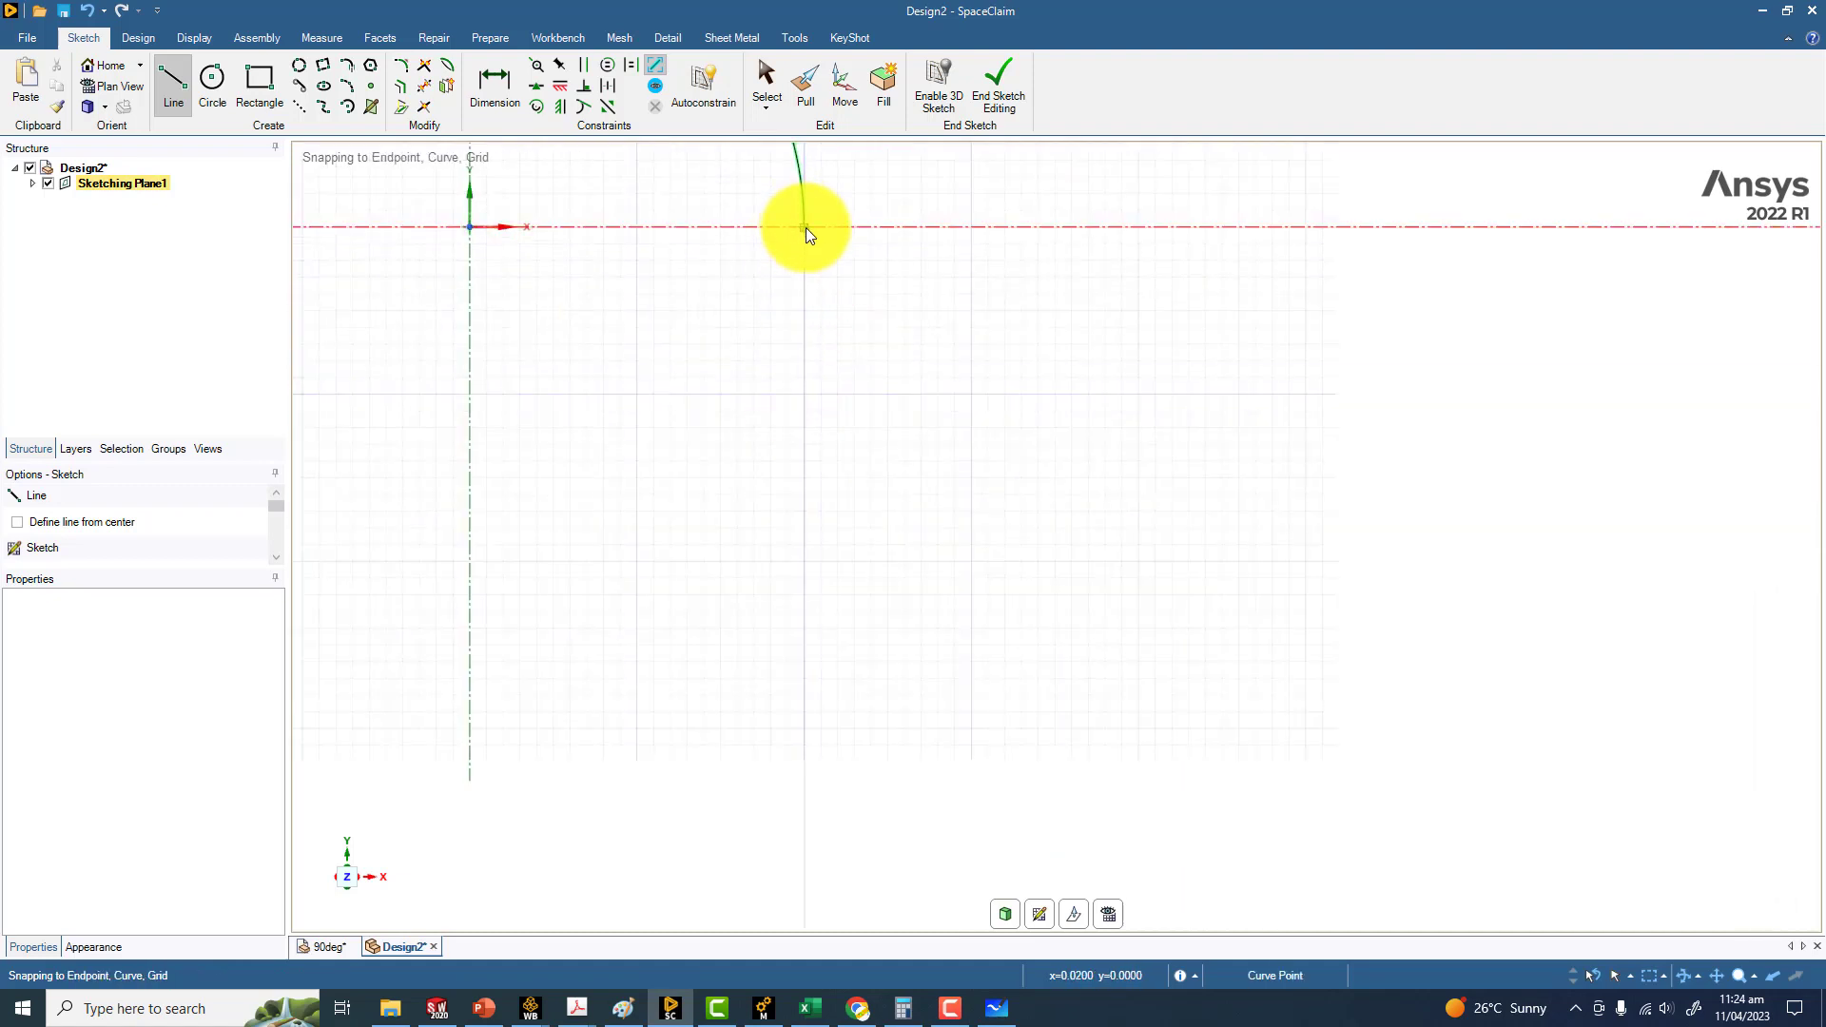
pyautogui.click(804, 227)
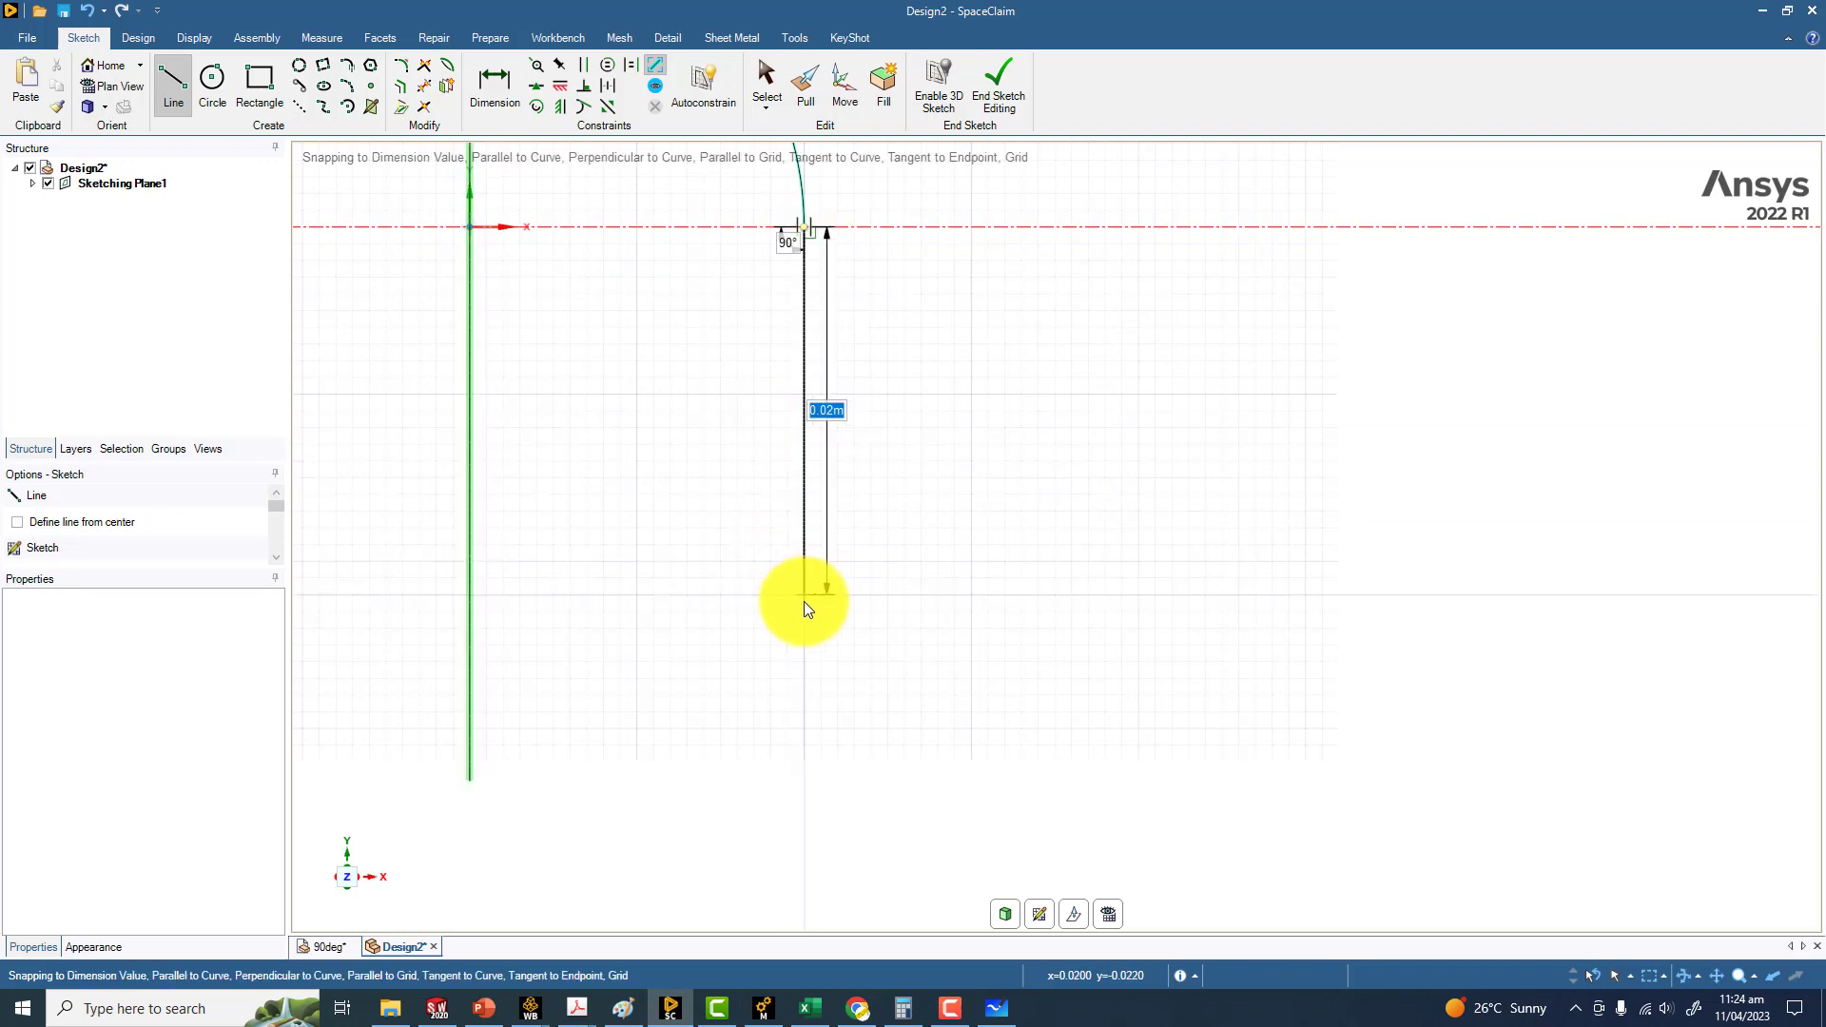
pyautogui.write('0.05')
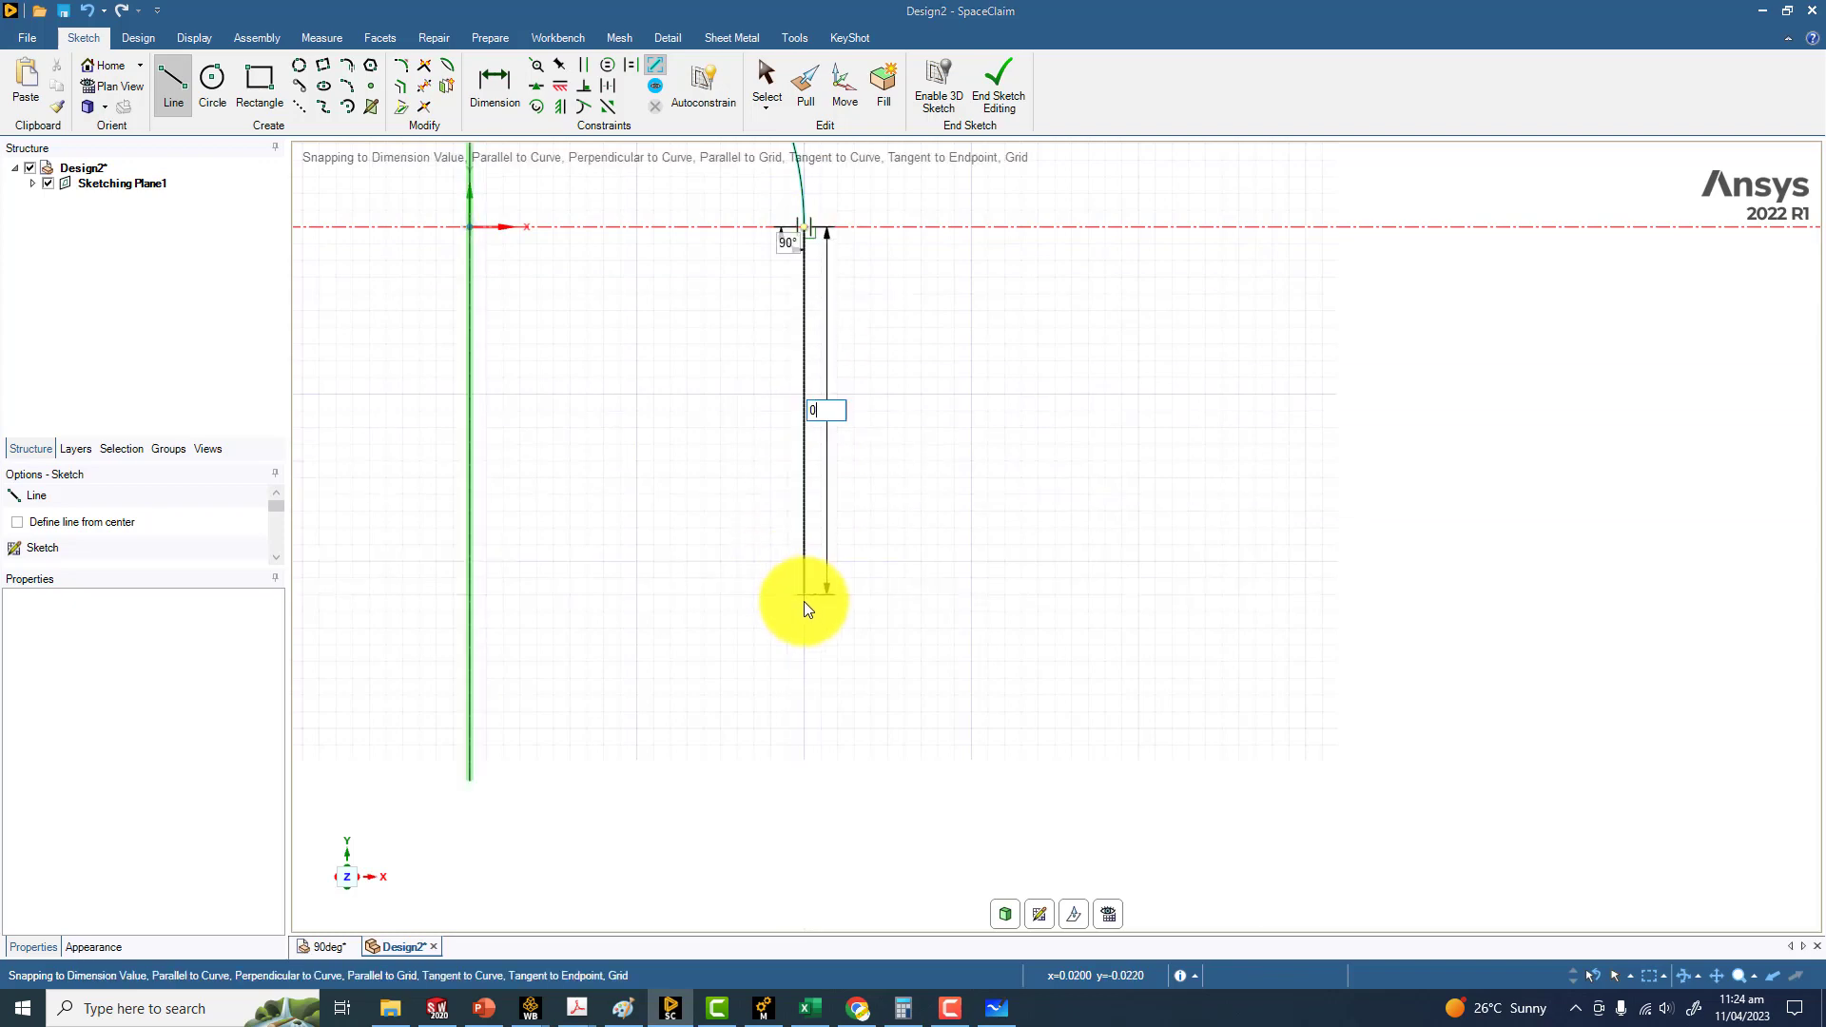
pyautogui.press('Return')
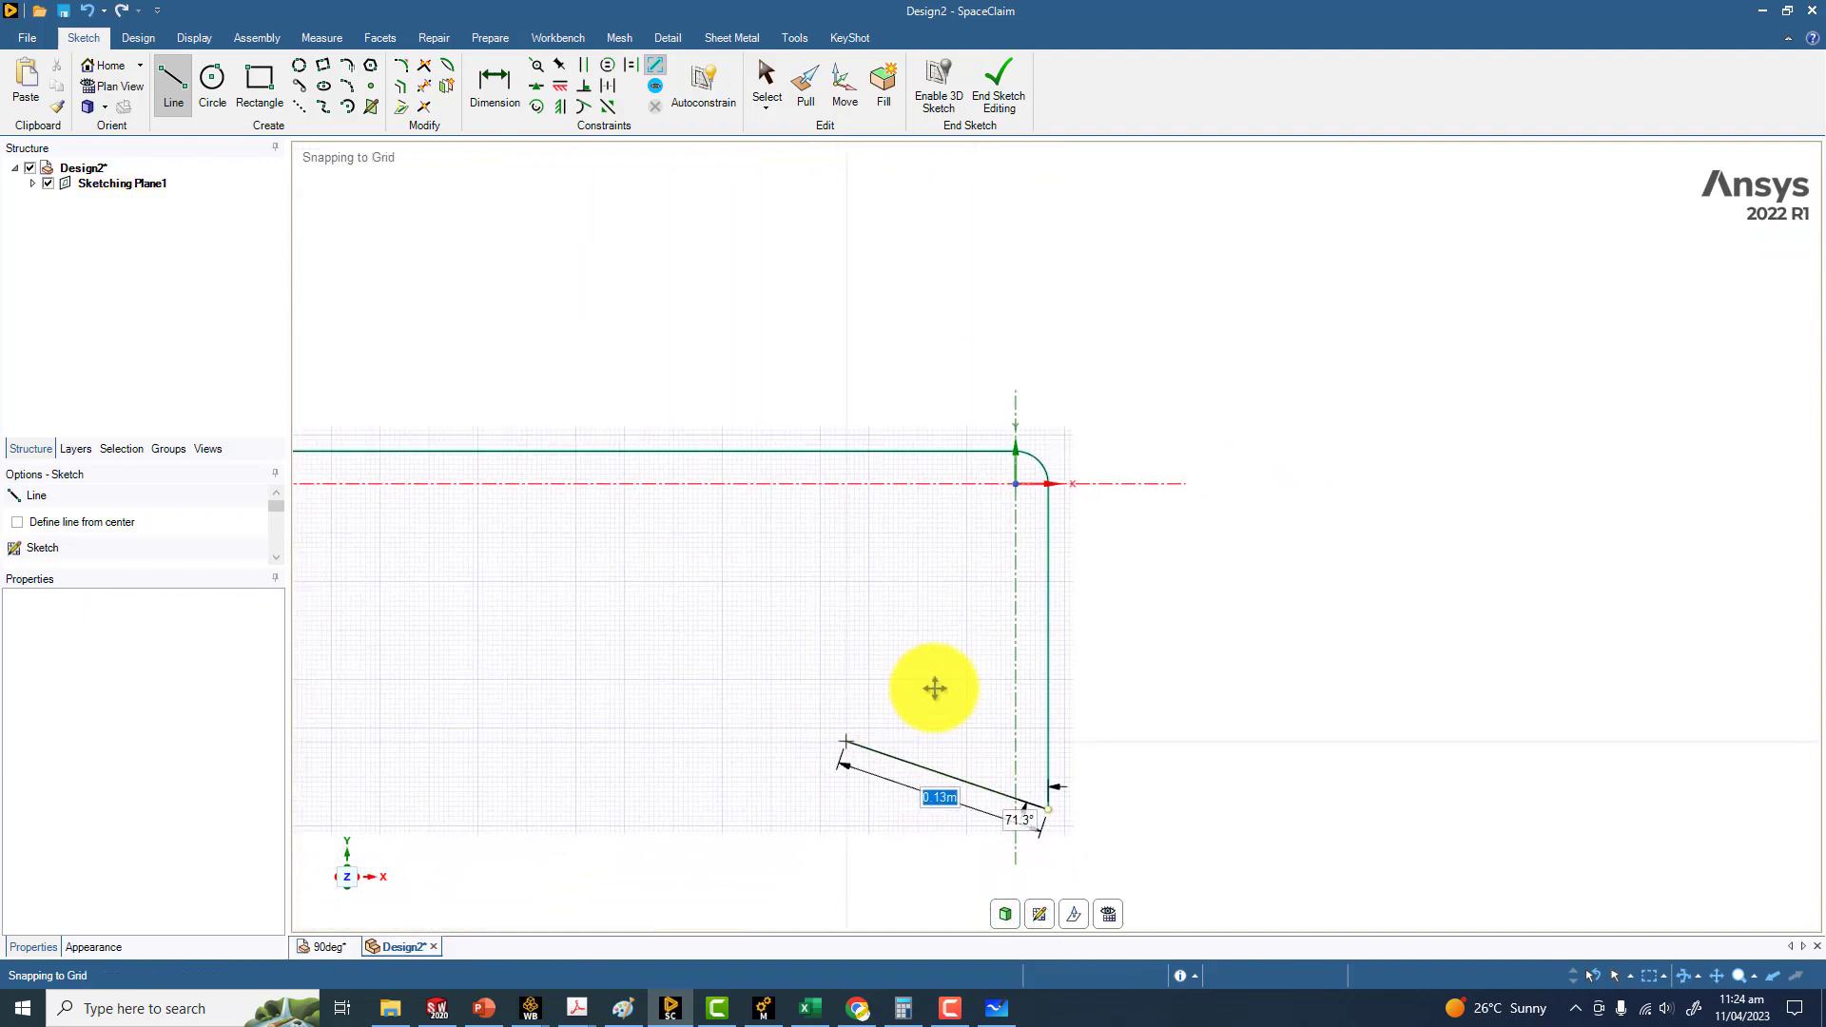
pyautogui.click(1004, 917)
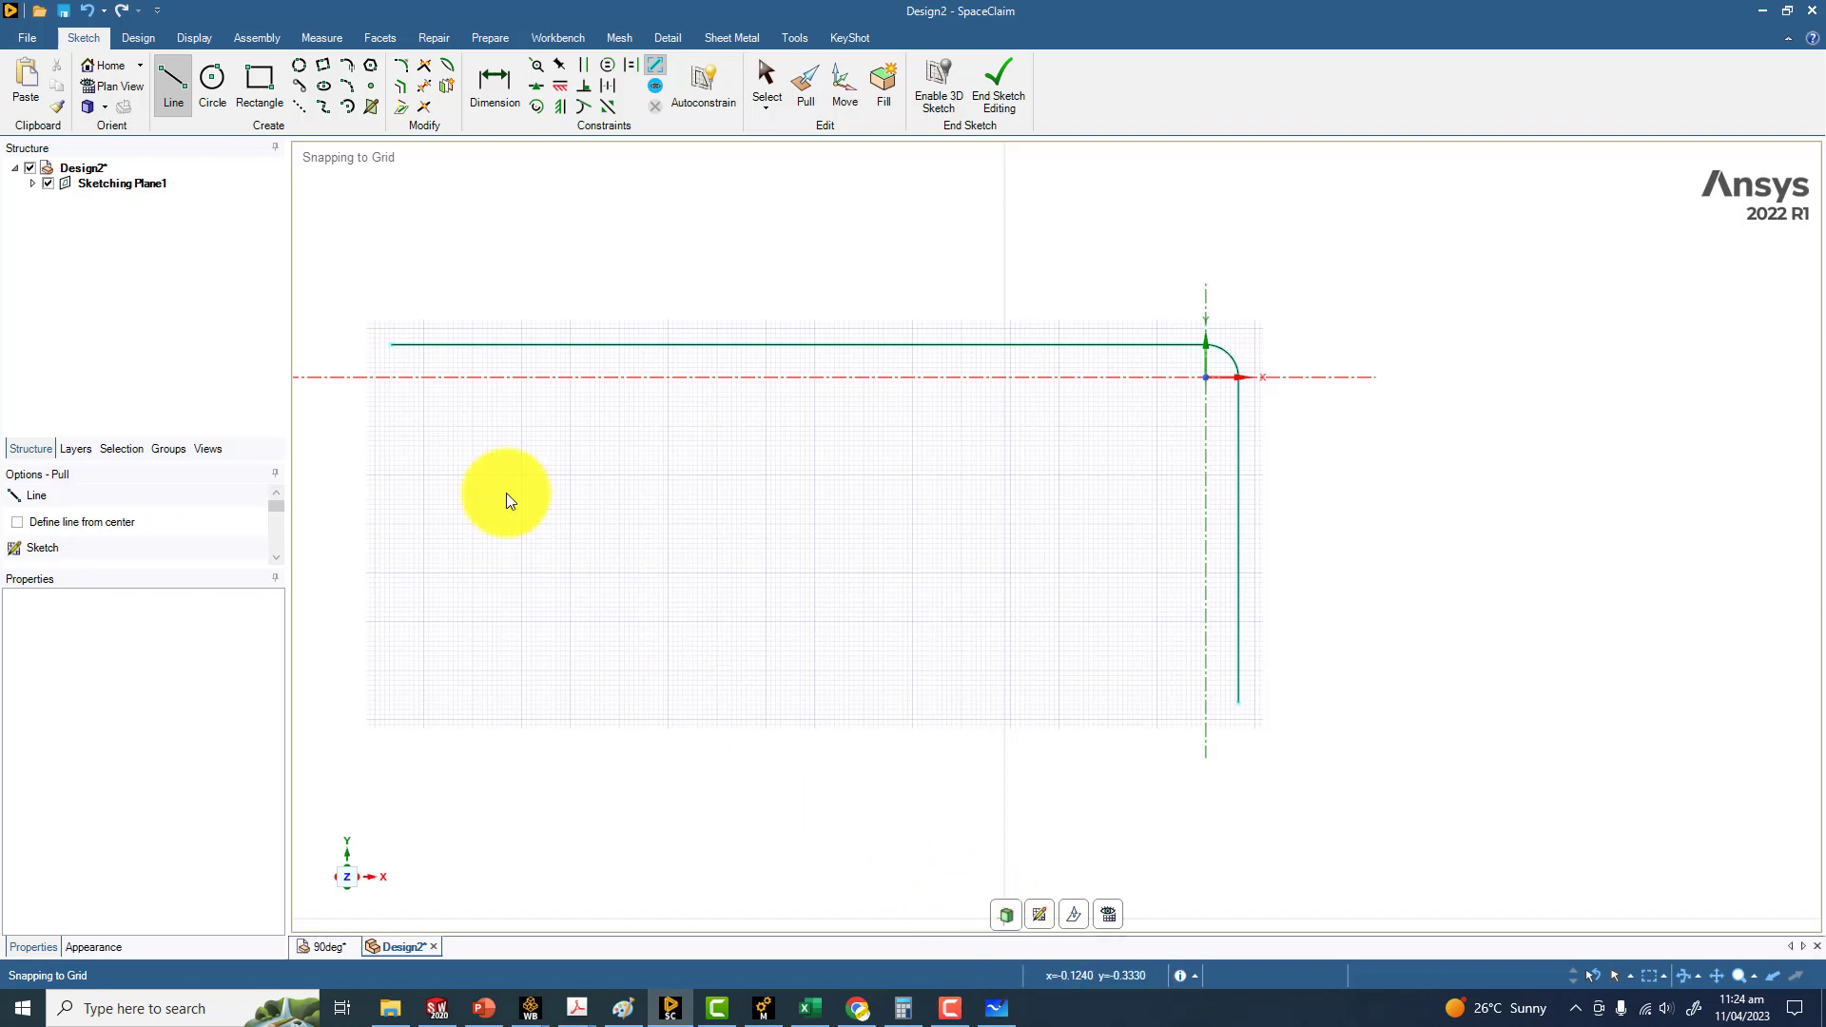
pyautogui.click(147, 40)
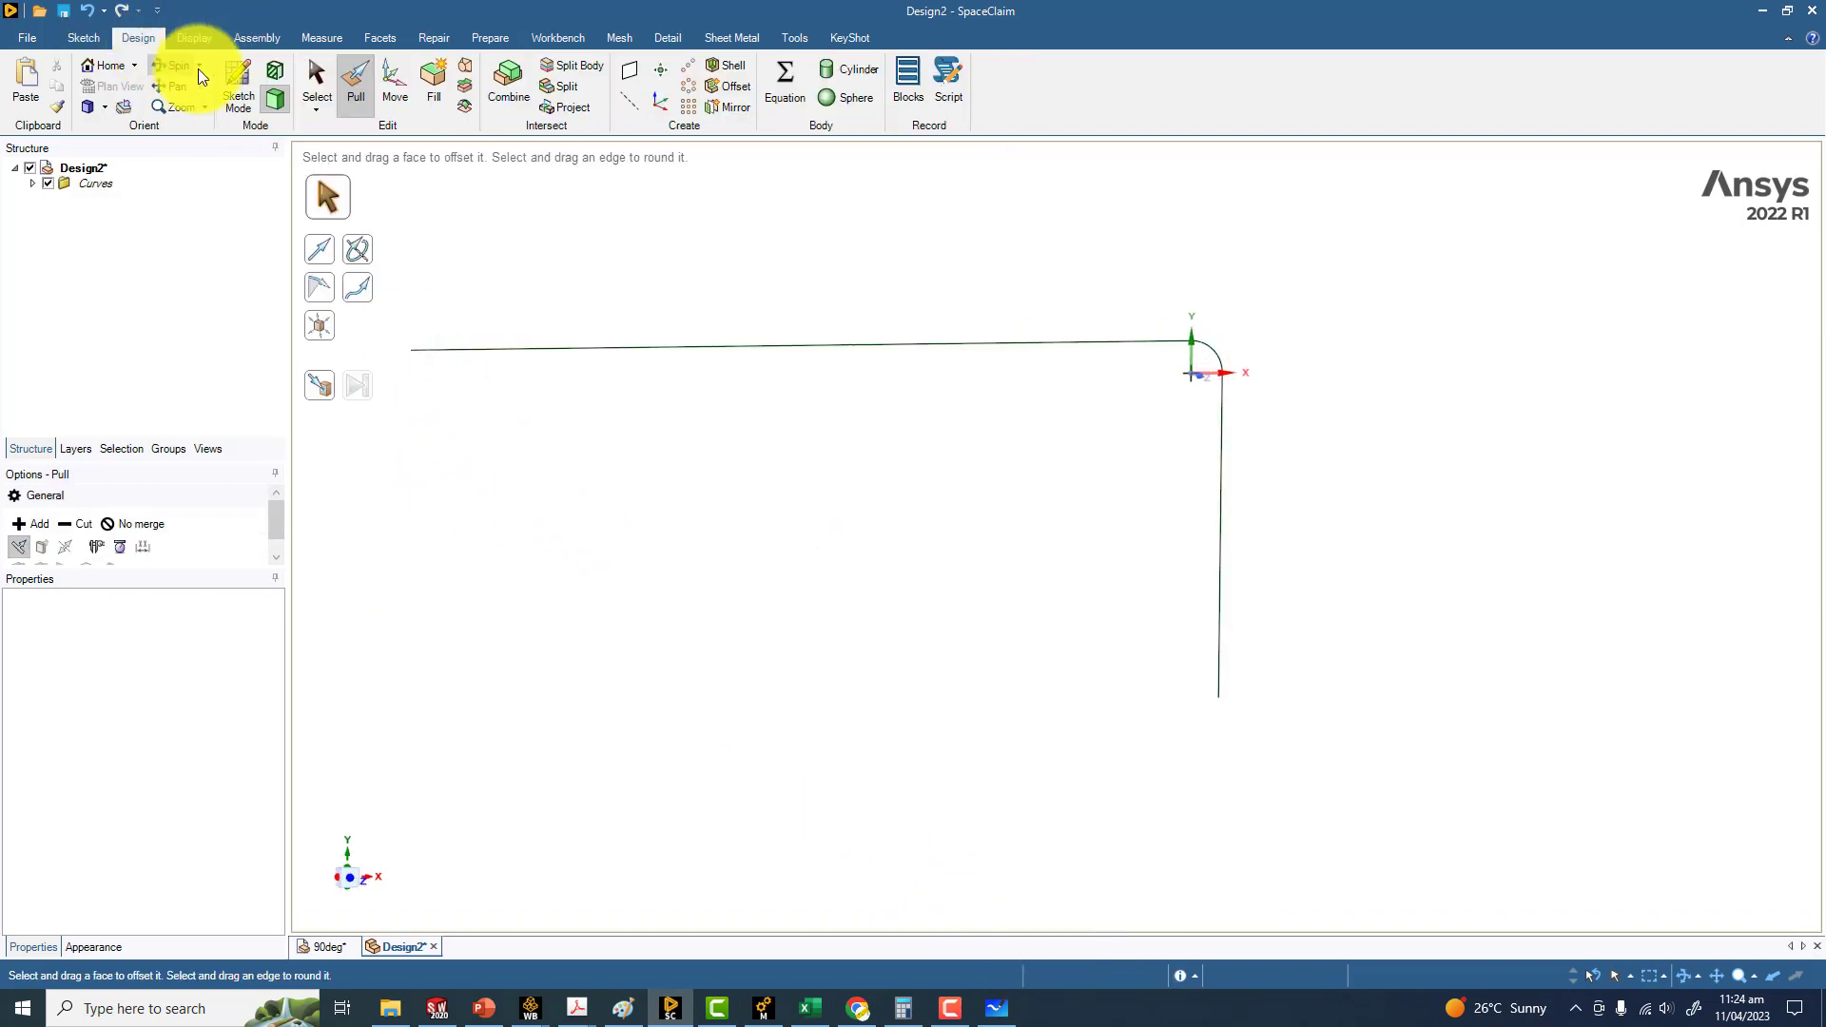
pyautogui.click(237, 76)
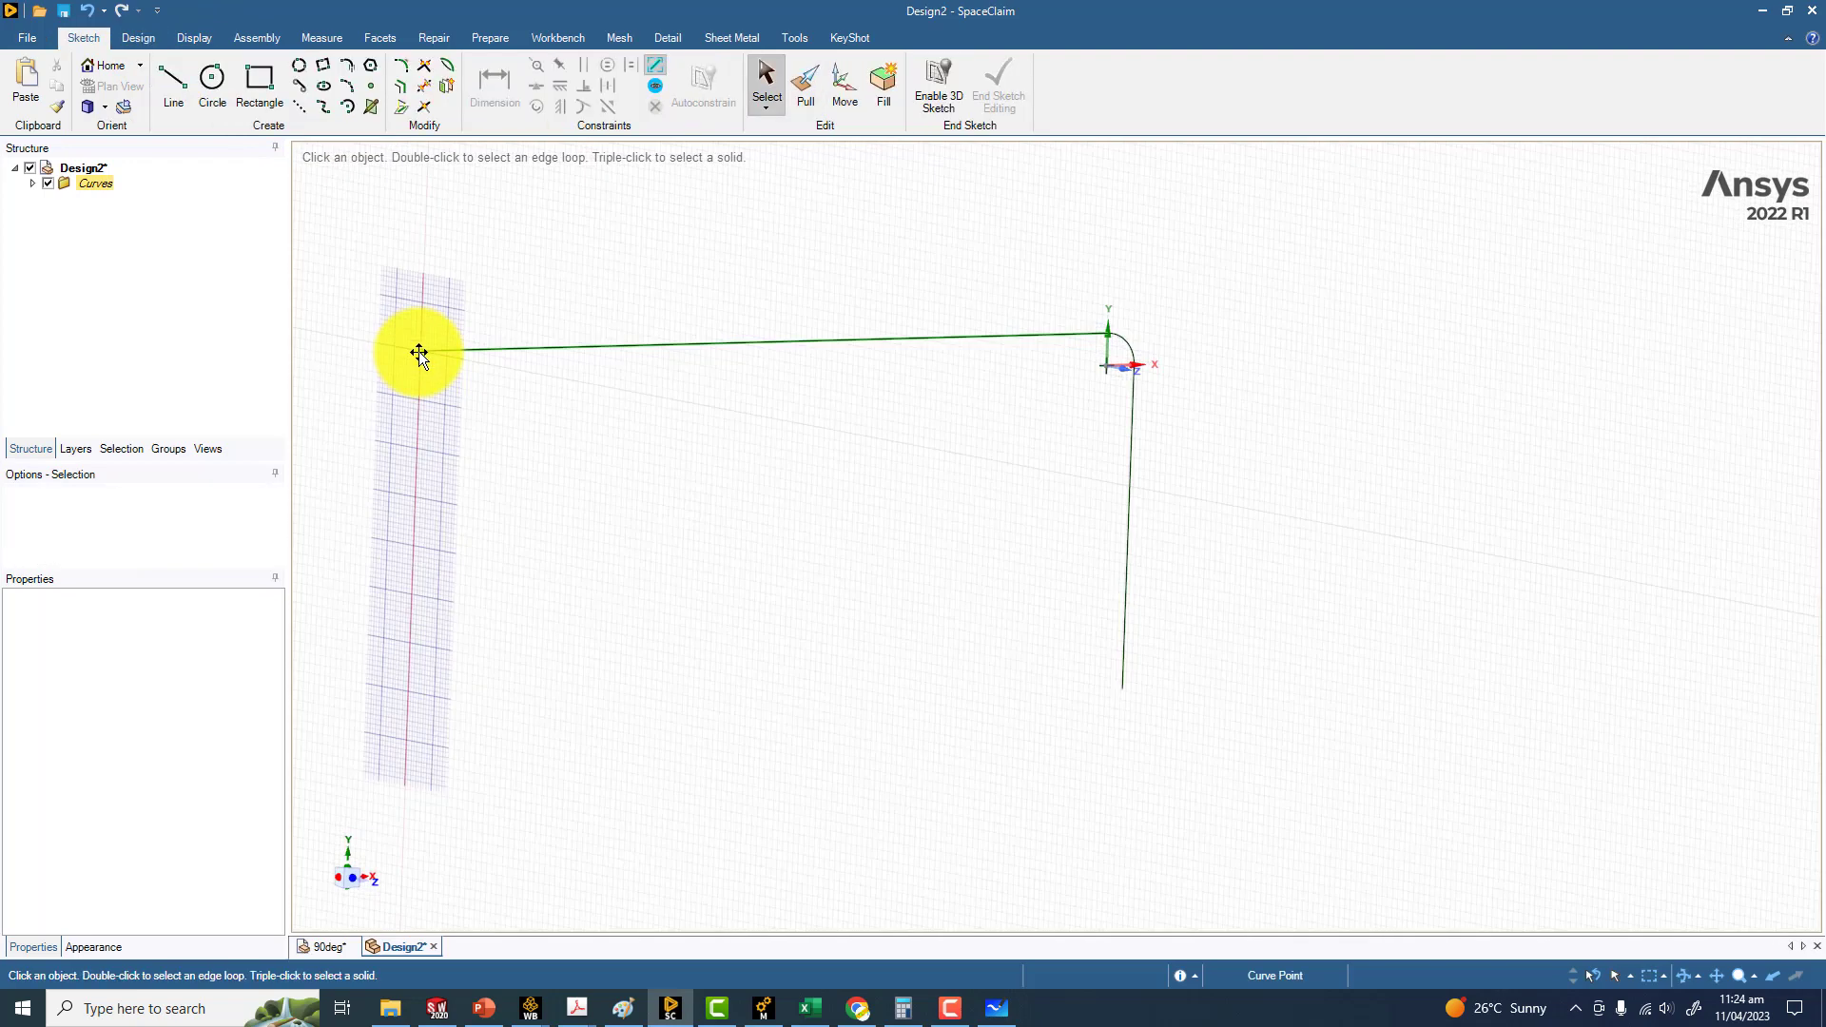
pyautogui.click(423, 355)
pyautogui.moveTo(505, 434)
pyautogui.mouseDown(button='middle')
pyautogui.moveTo(746, 535)
pyautogui.moveTo(716, 520)
pyautogui.mouseUp(button='middle')
pyautogui.scroll(3, 712, 514)
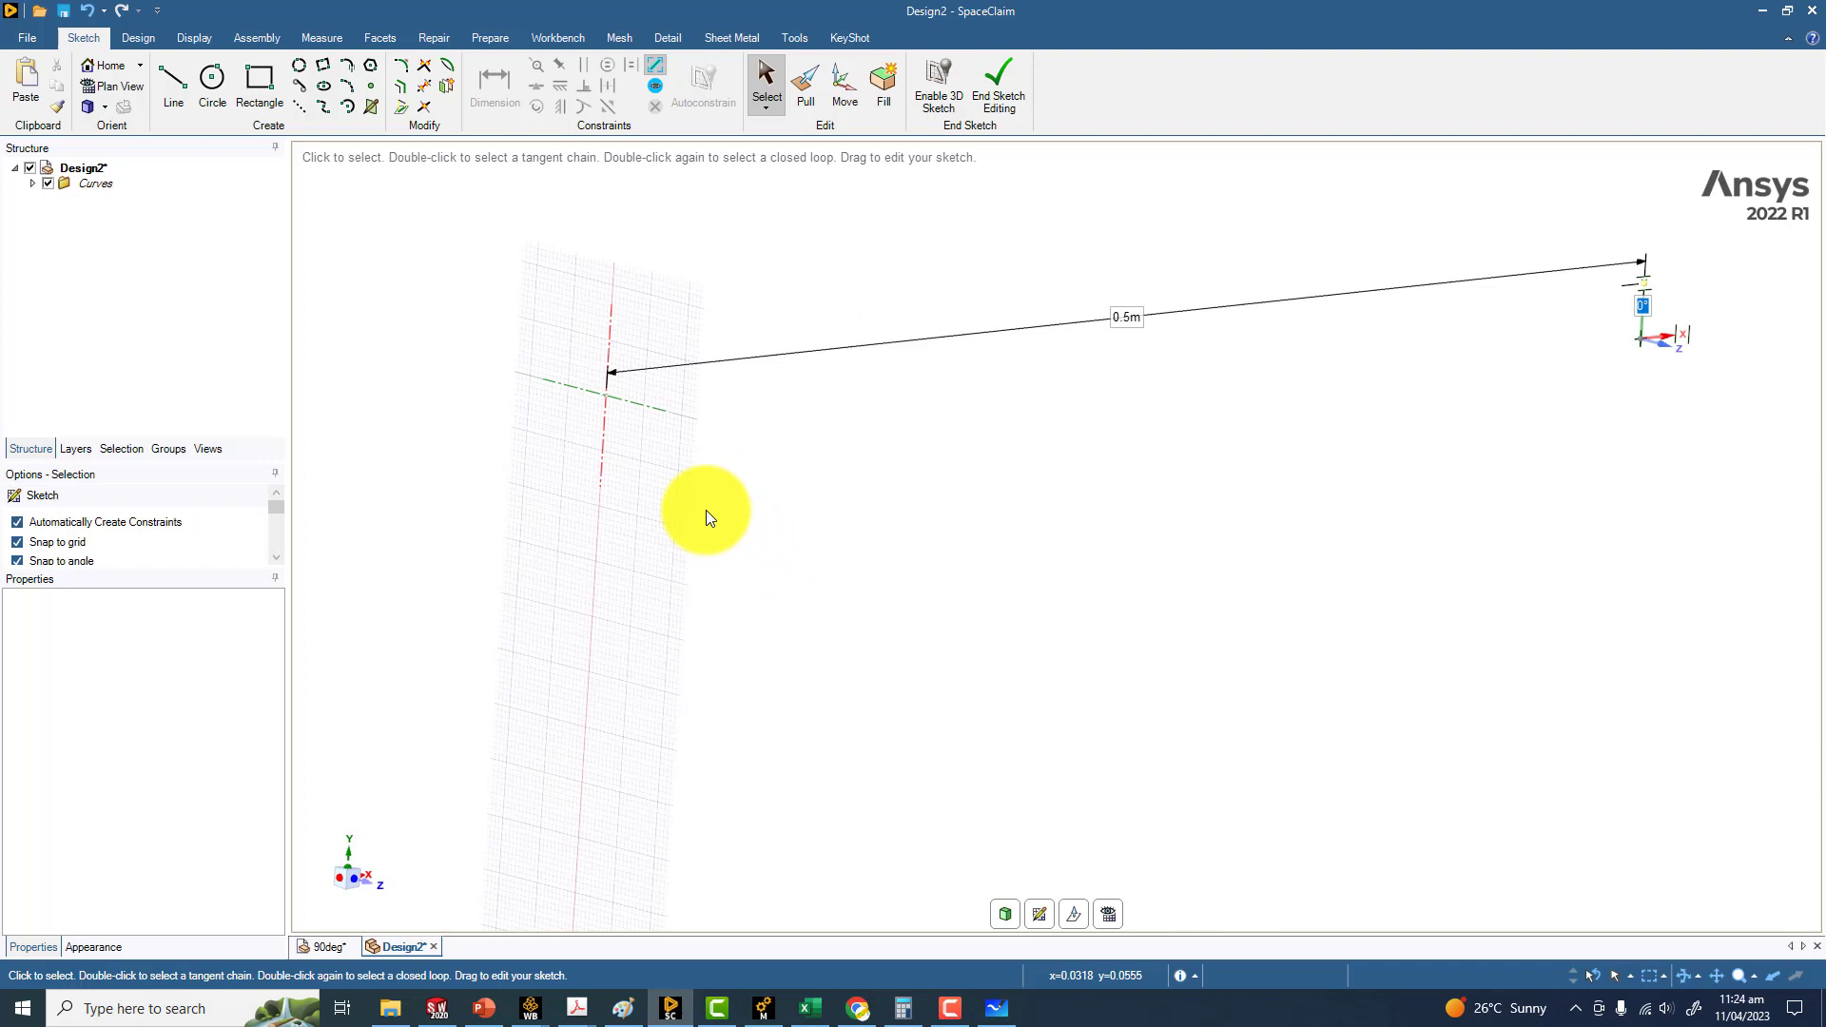
pyautogui.click(1003, 915)
# Step: Create a datum plane at the free end of the 0.5 m line, perpendicular to it
pyautogui.click(171, 40)
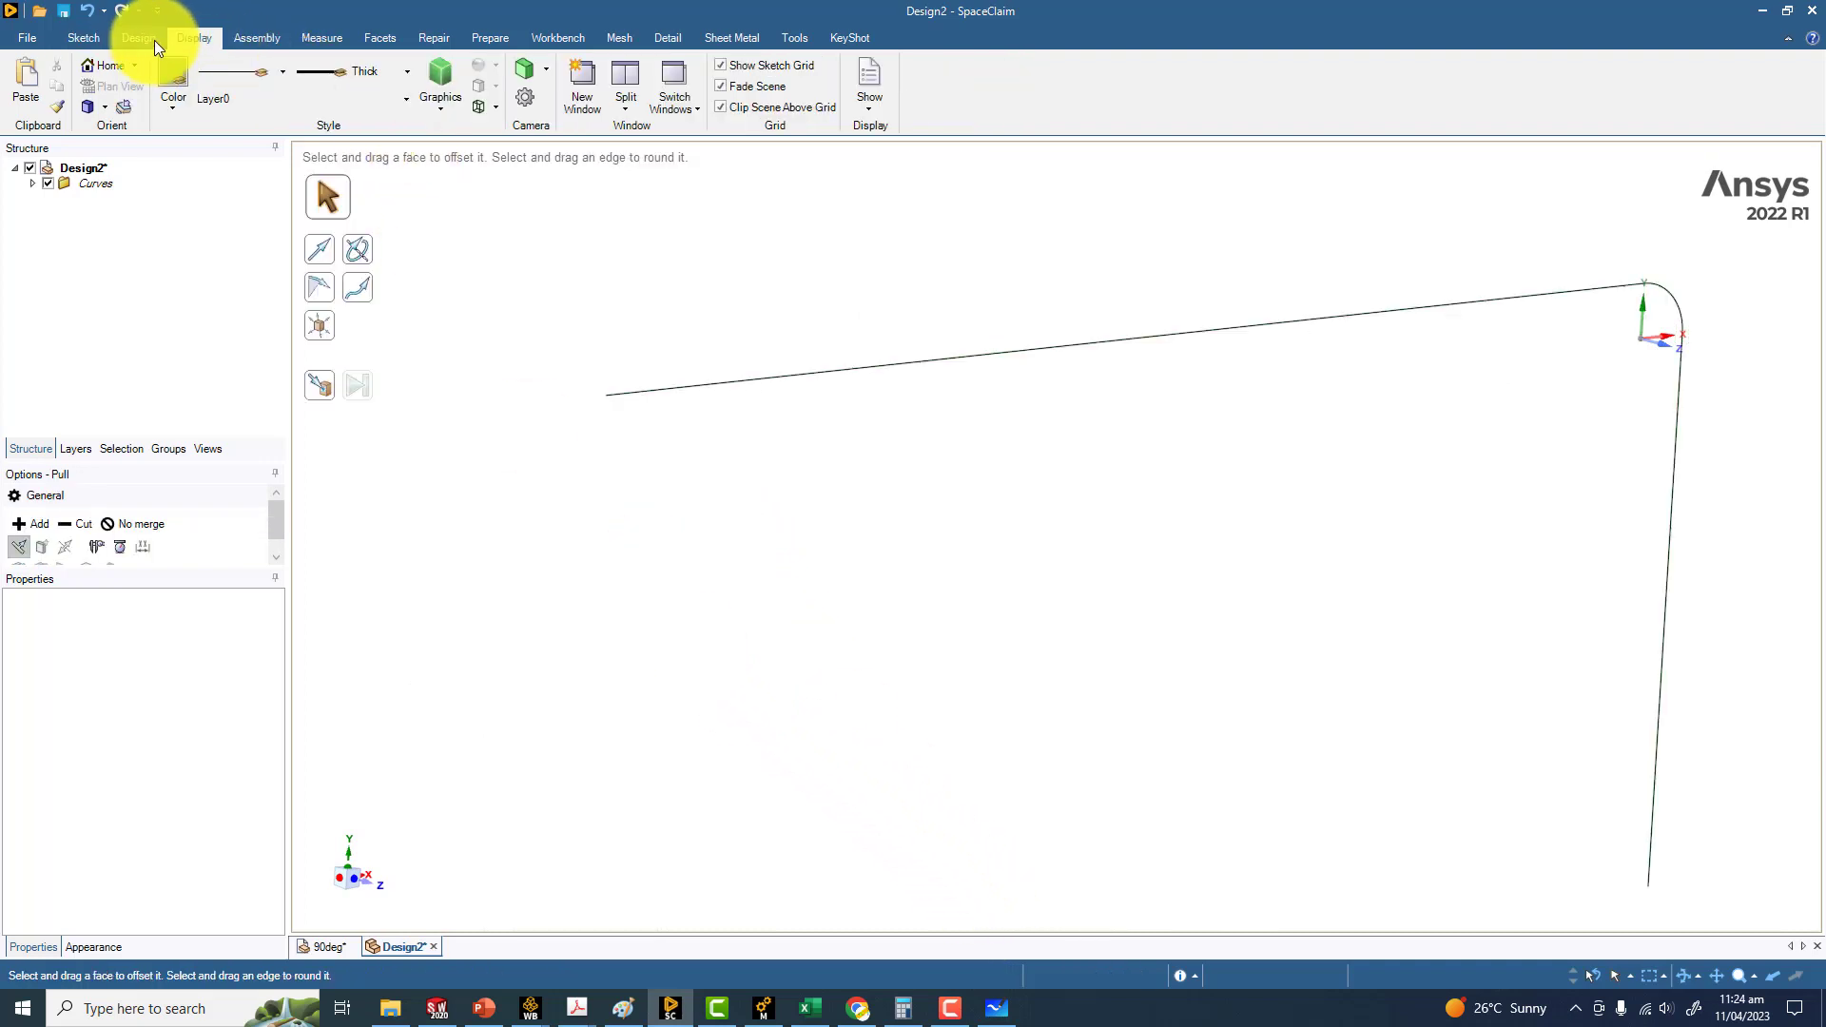
pyautogui.click(139, 44)
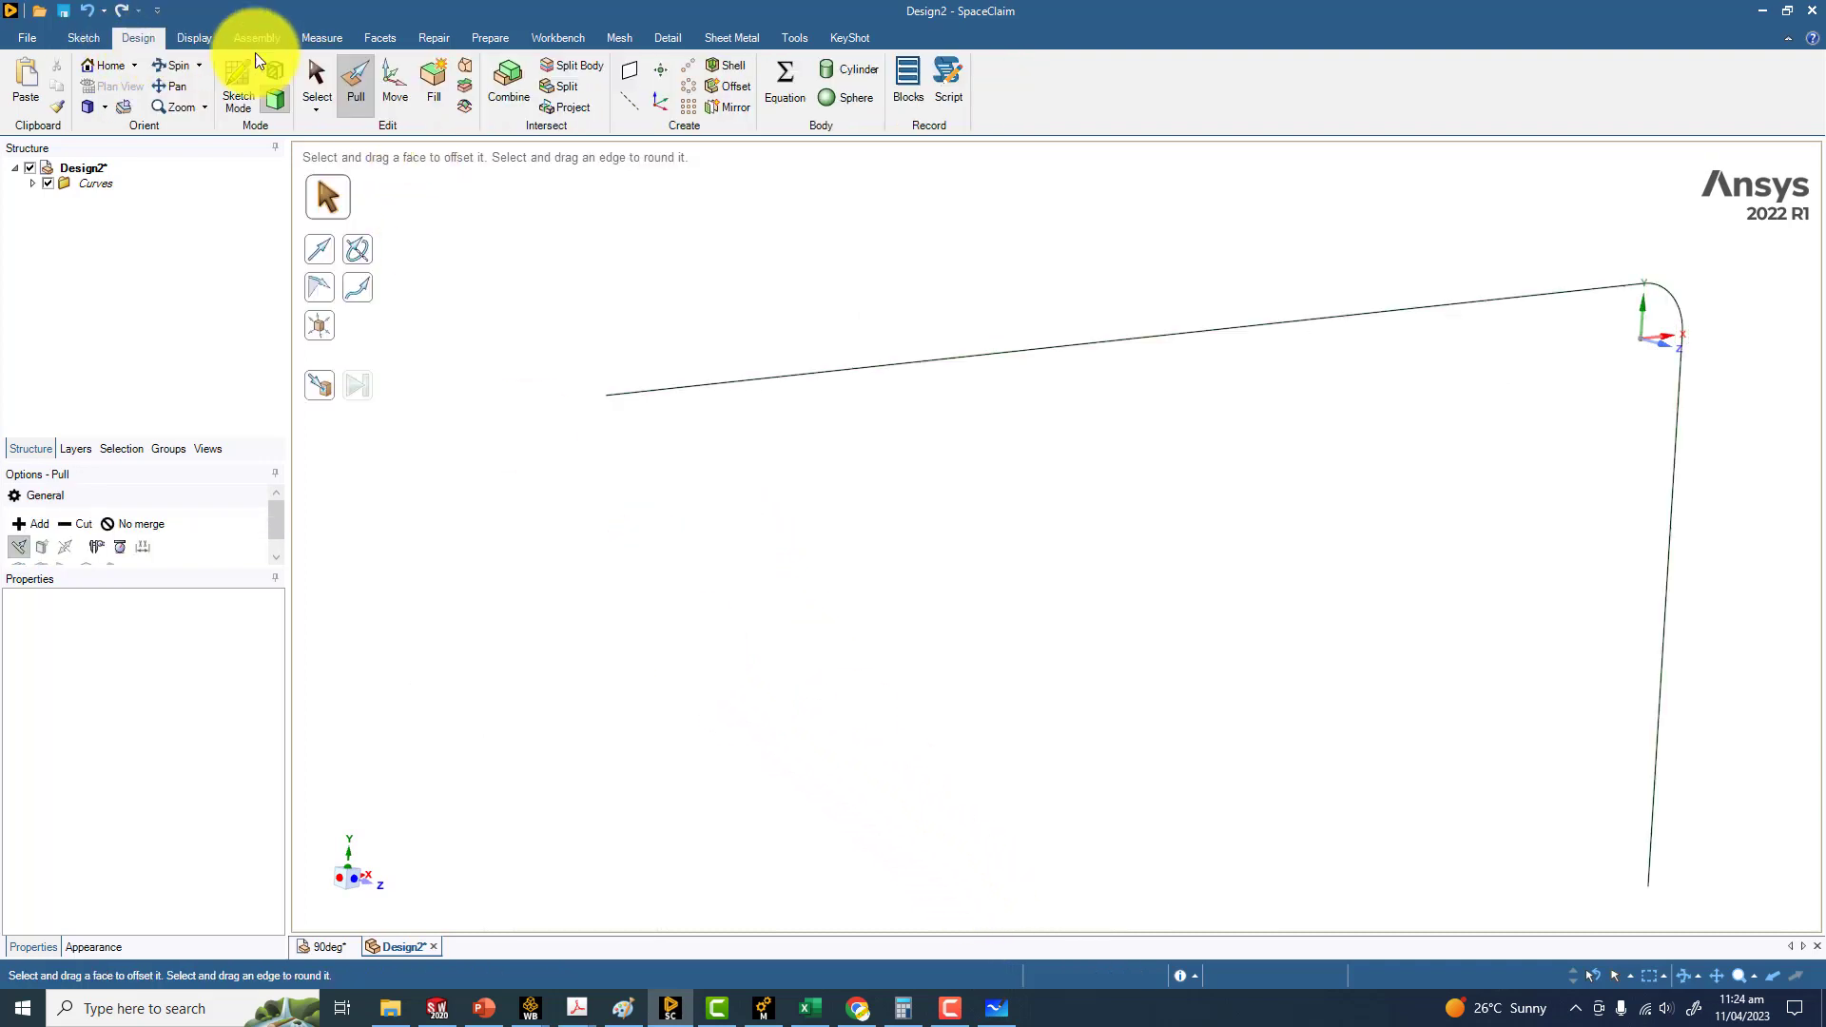
pyautogui.click(628, 71)
pyautogui.click(609, 396)
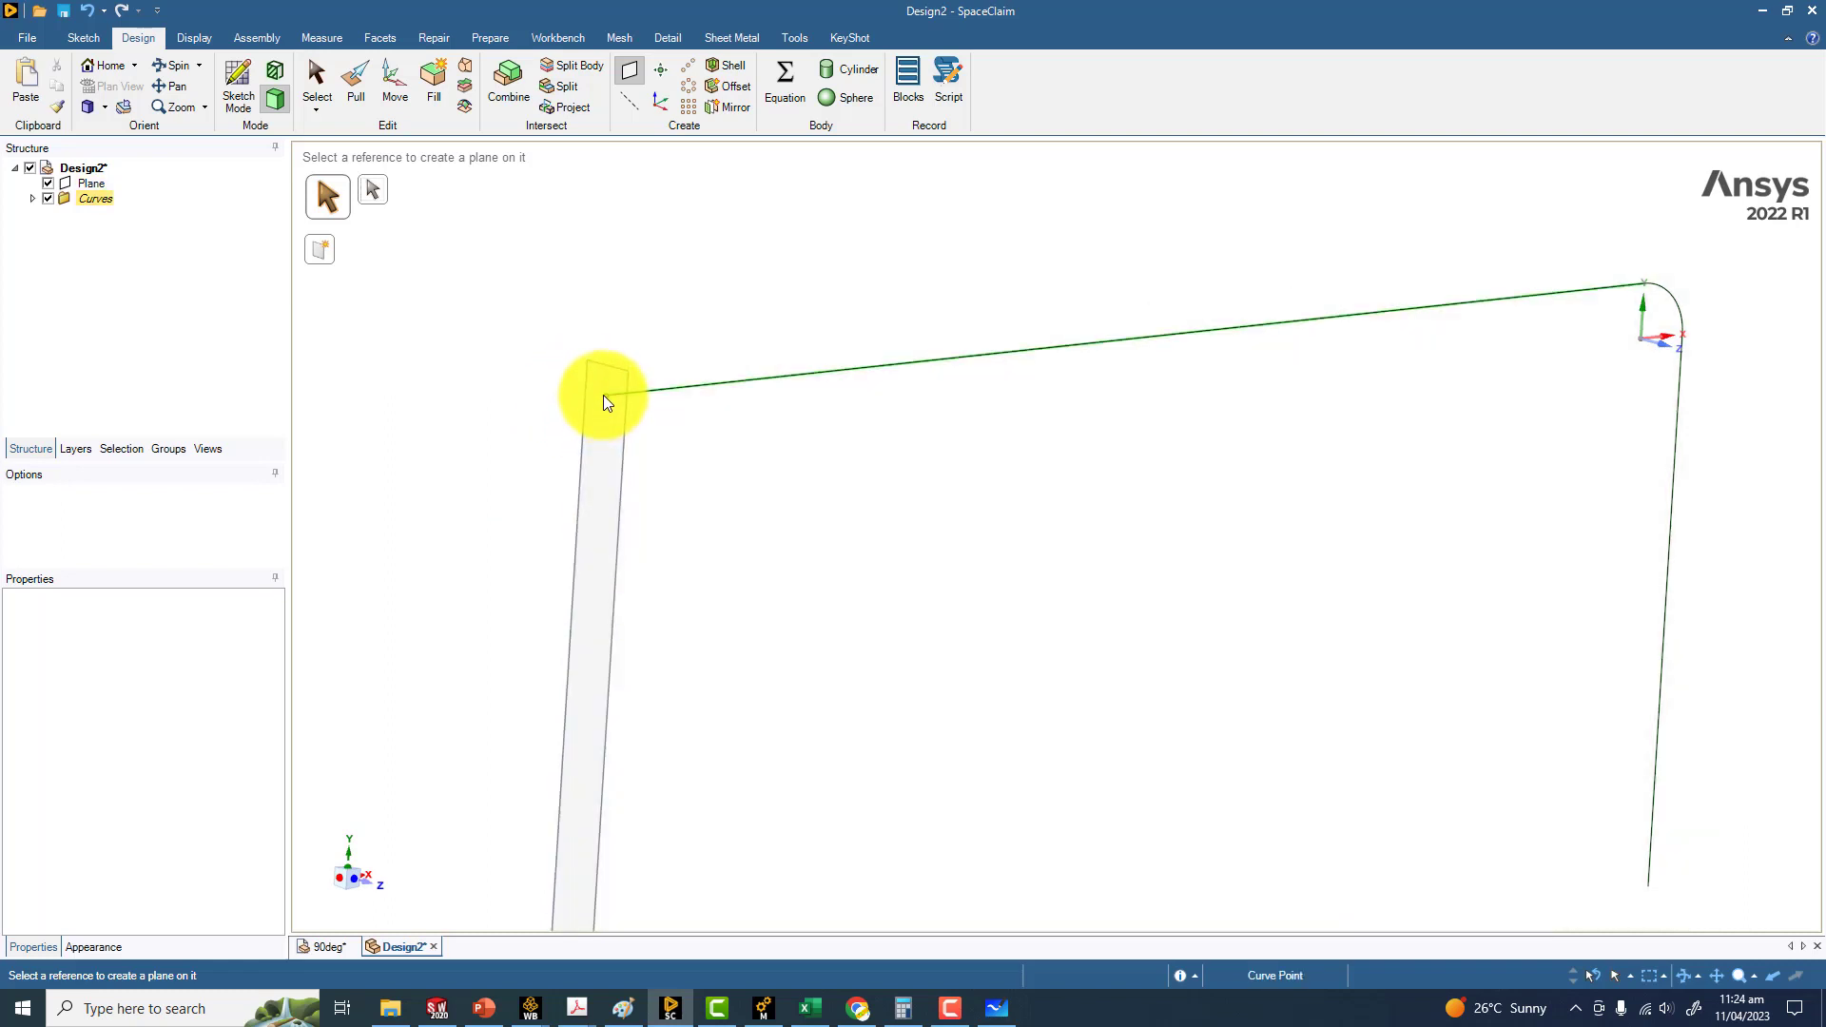
# Step: Sketch a 0.01 m diameter circle on the datum plane, centred on the 0.5 m line's end, and turn it into a surface in 3D mode
pyautogui.click(238, 84)
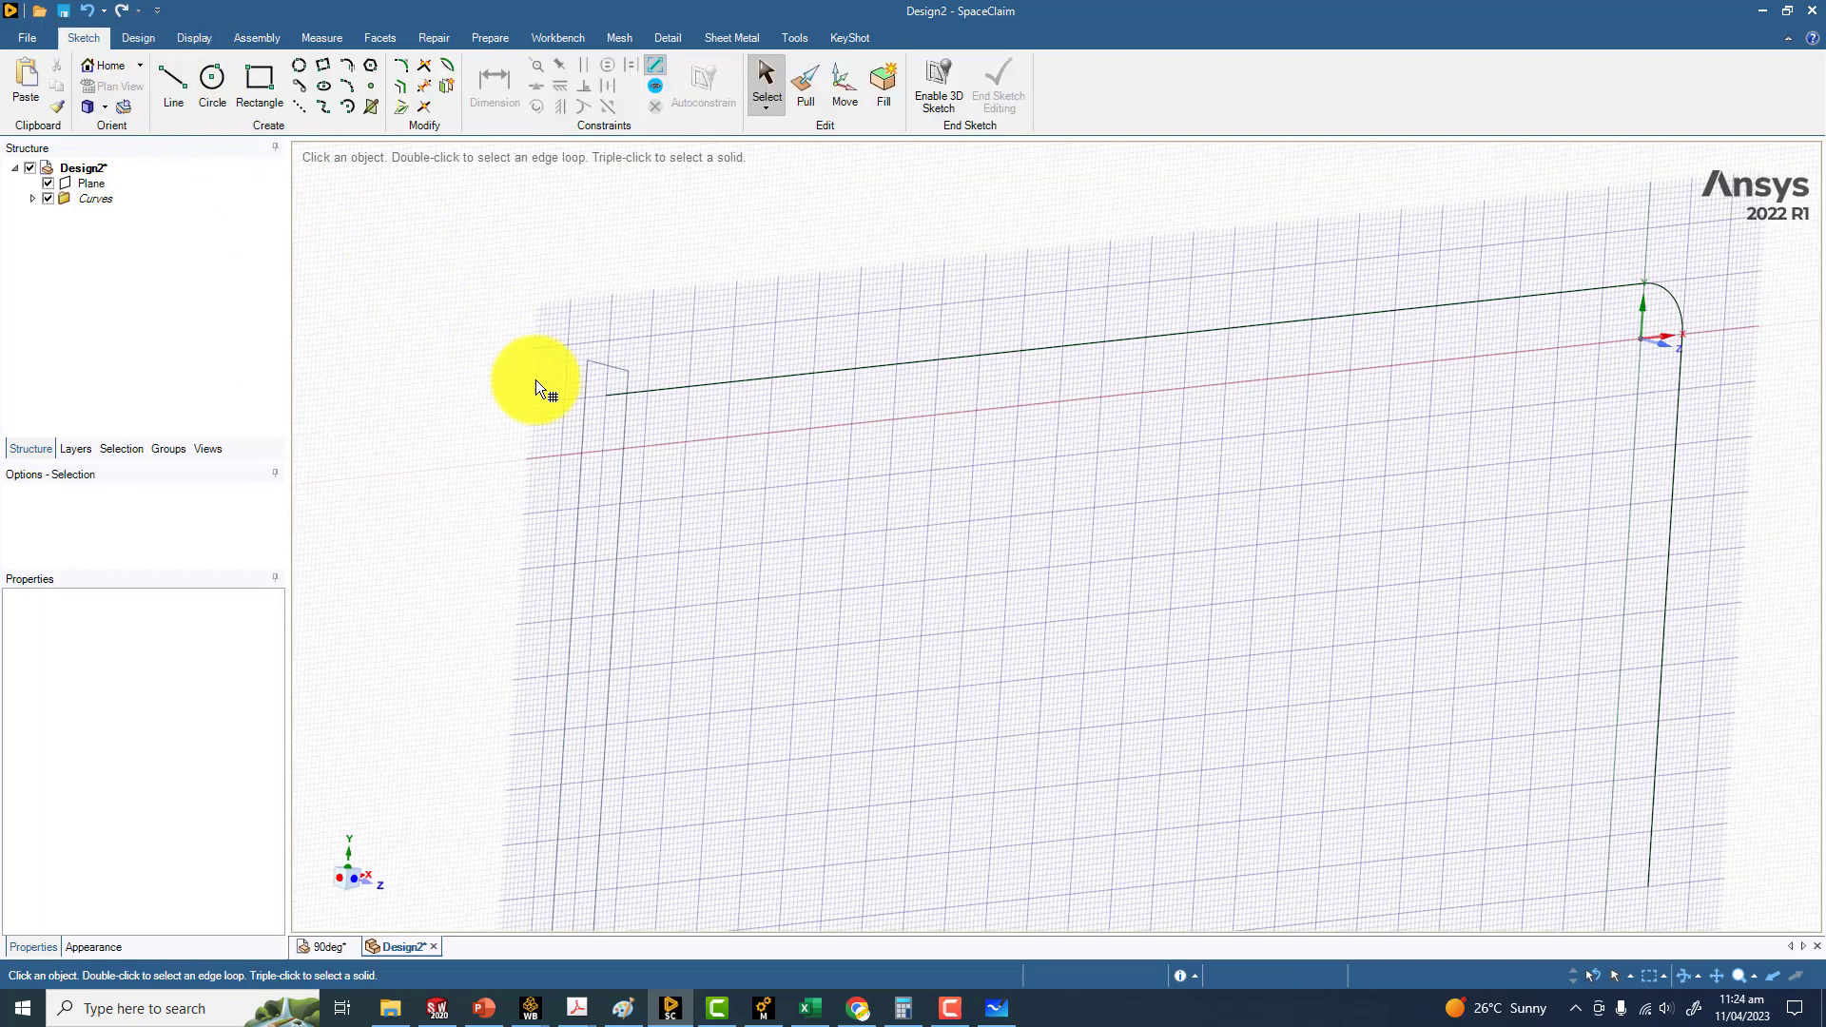
pyautogui.click(582, 398)
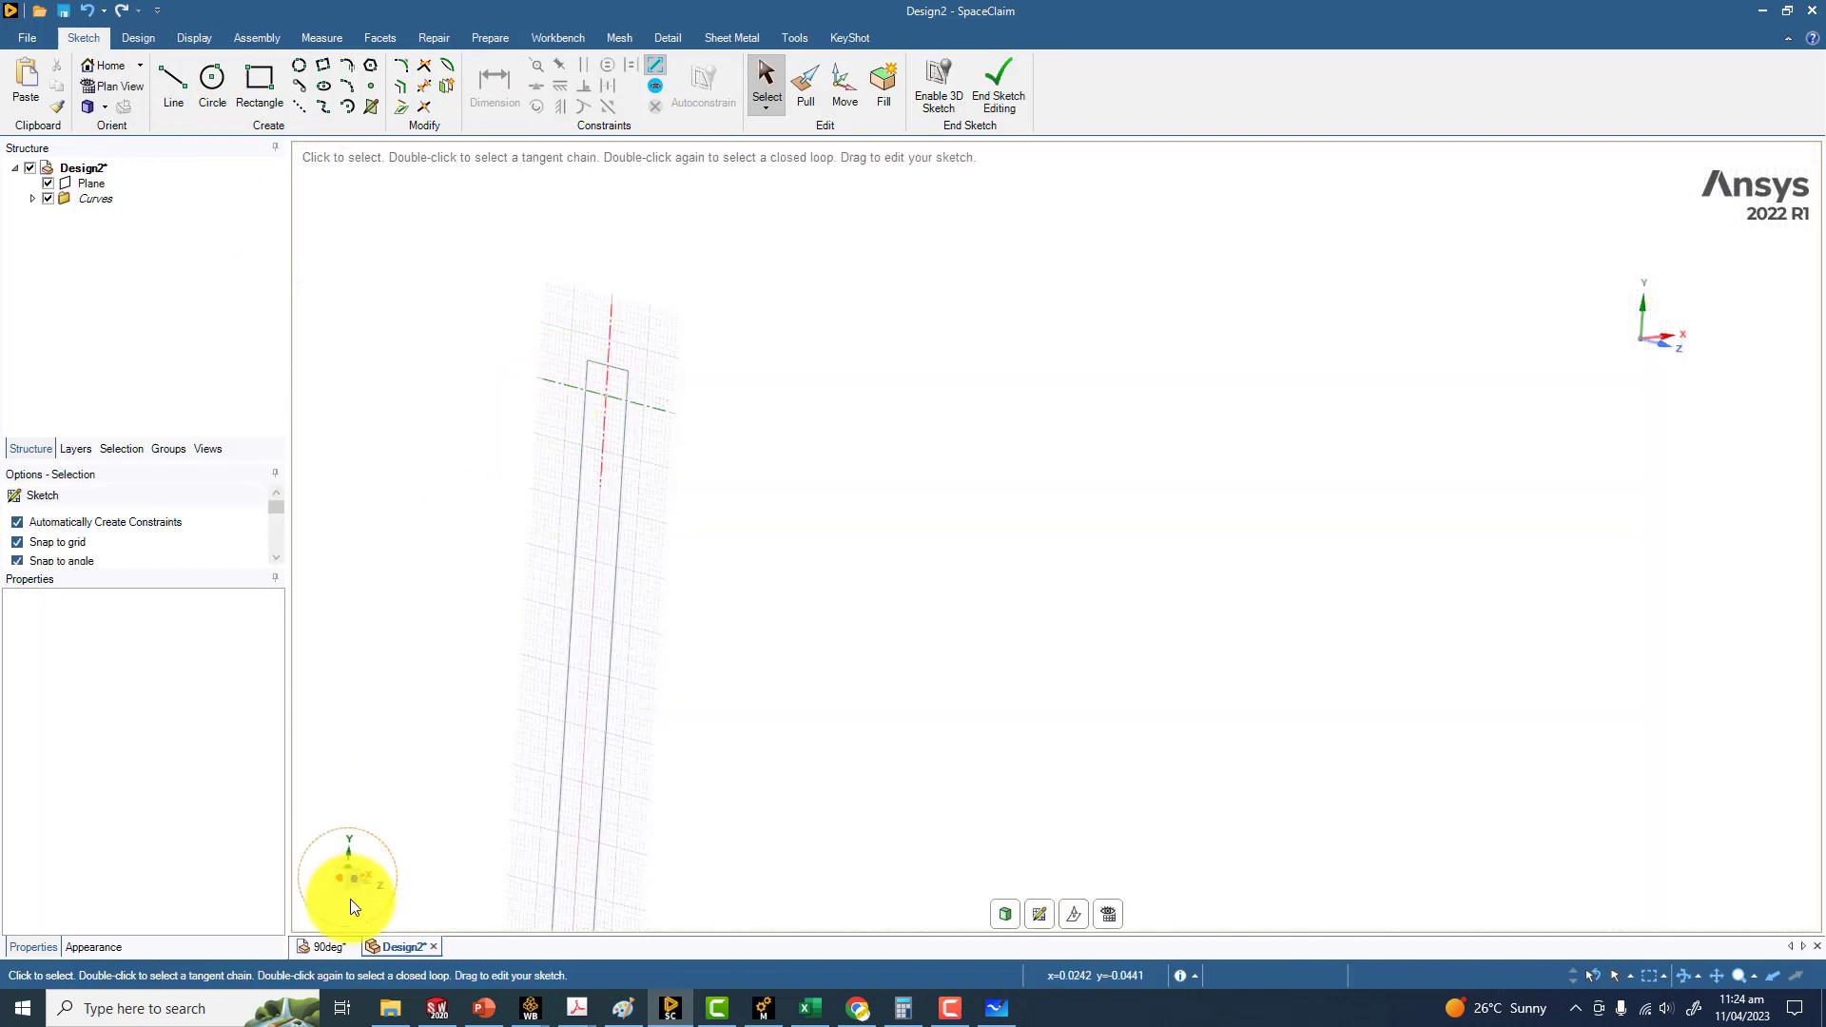
pyautogui.click(370, 880)
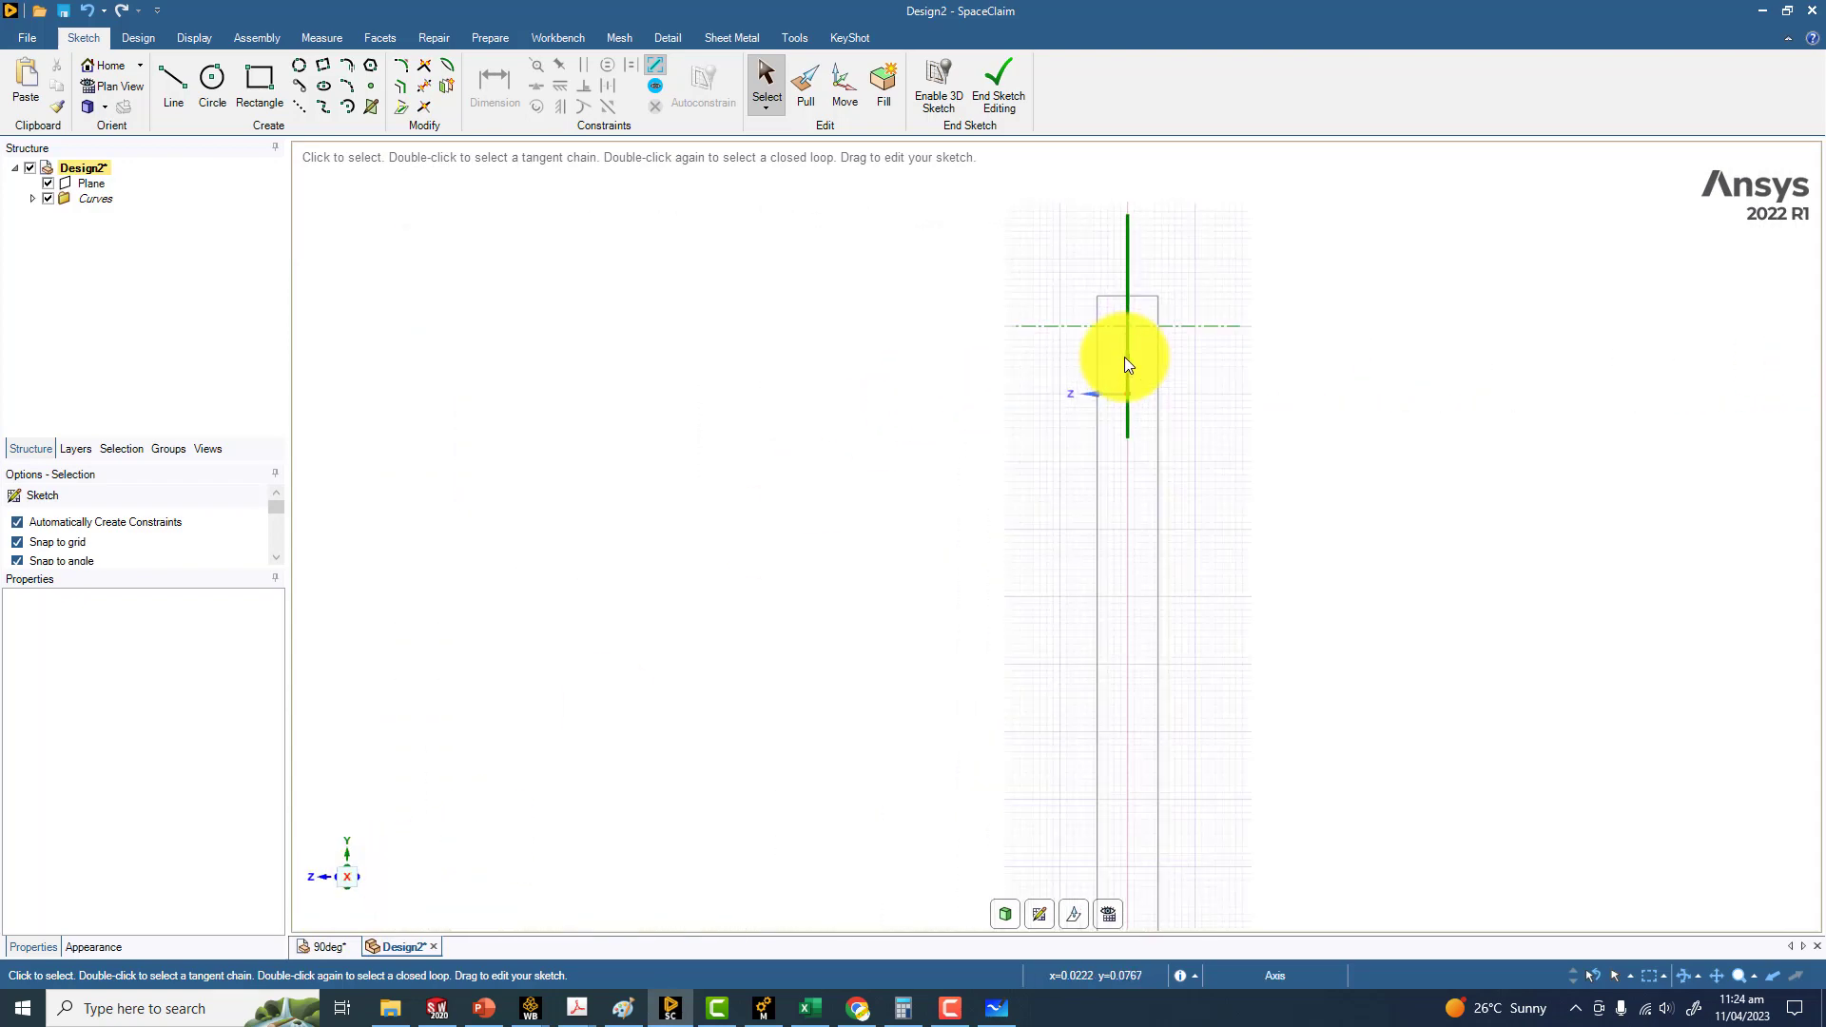
pyautogui.scroll(3, 1124, 357)
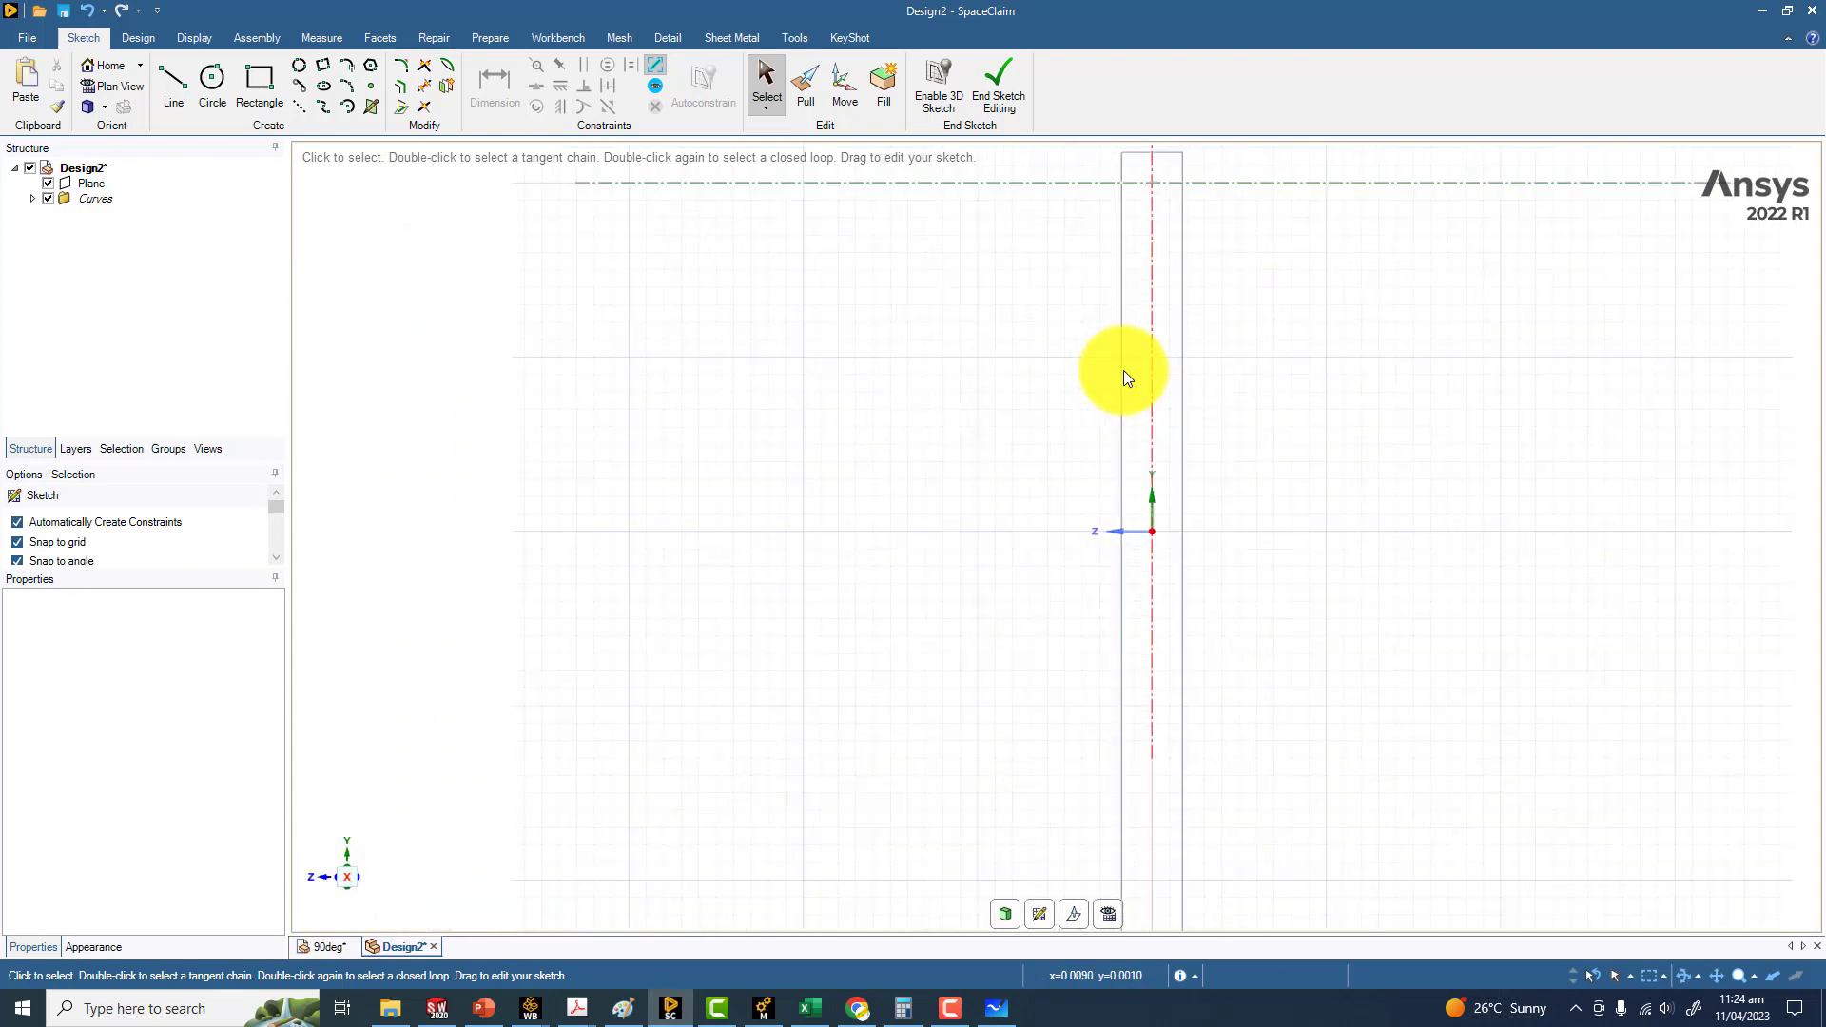
pyautogui.click(213, 80)
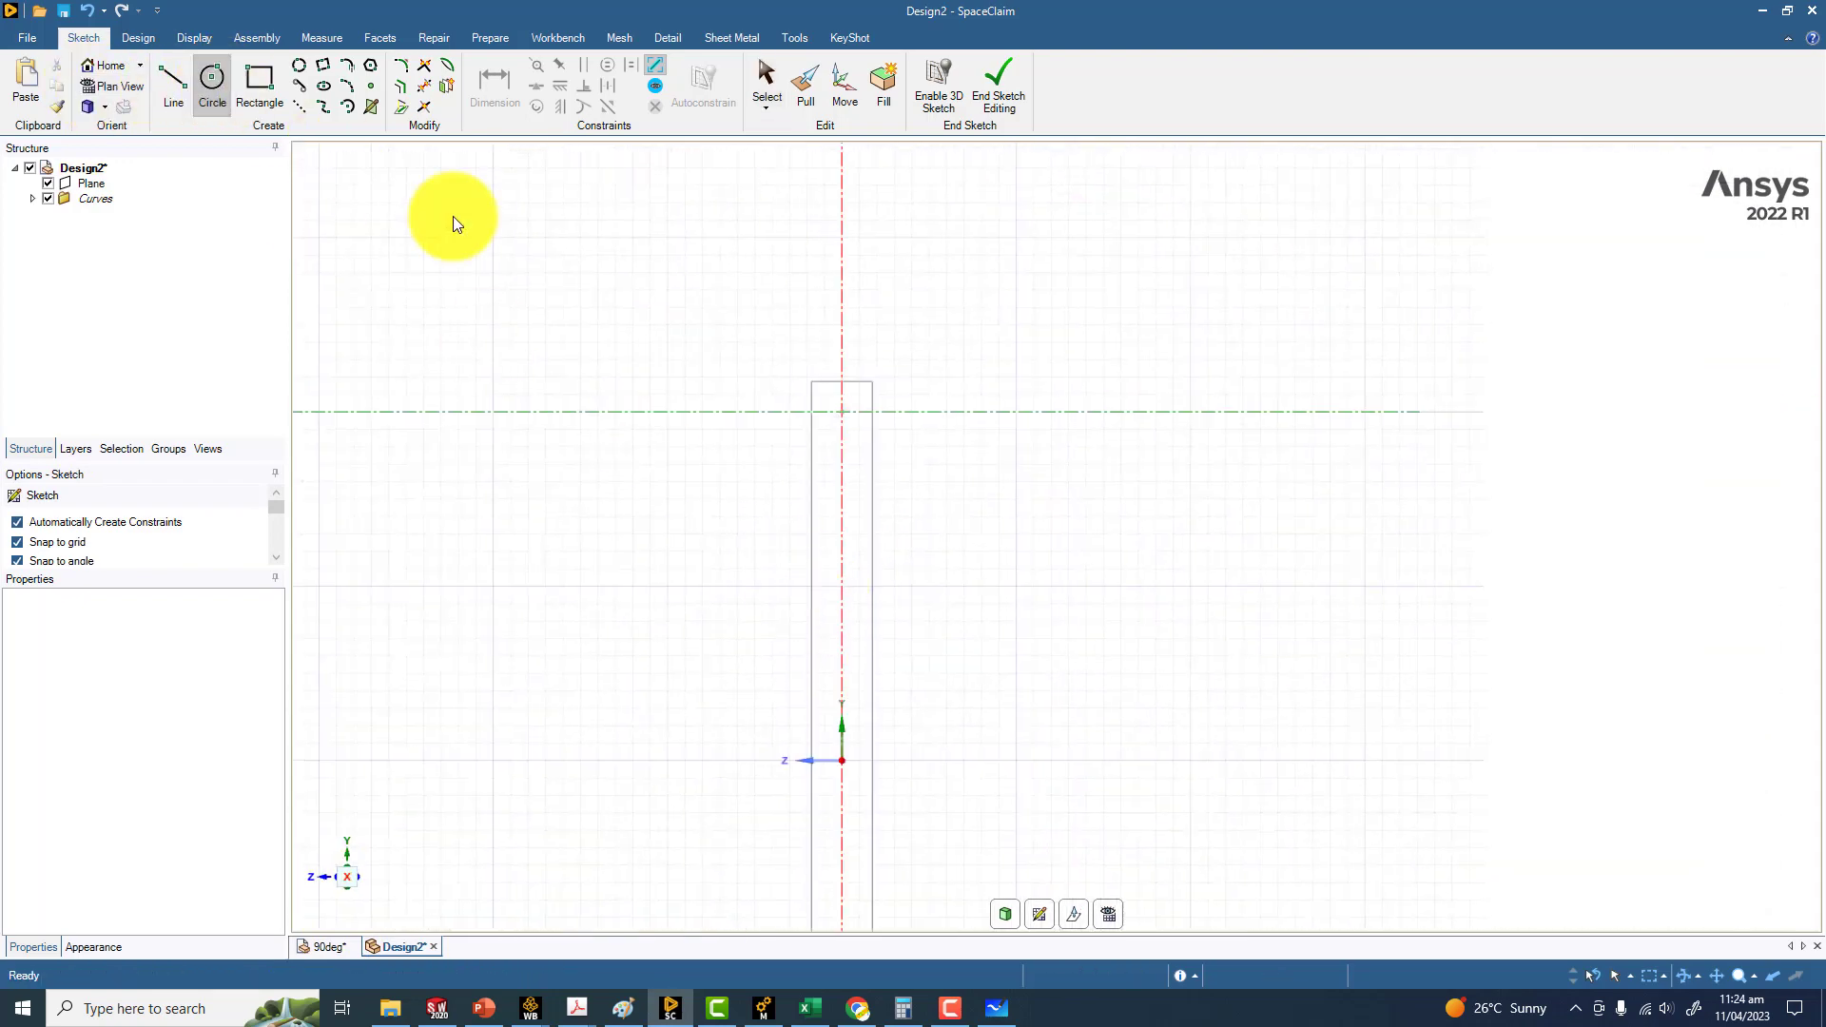
pyautogui.click(847, 413)
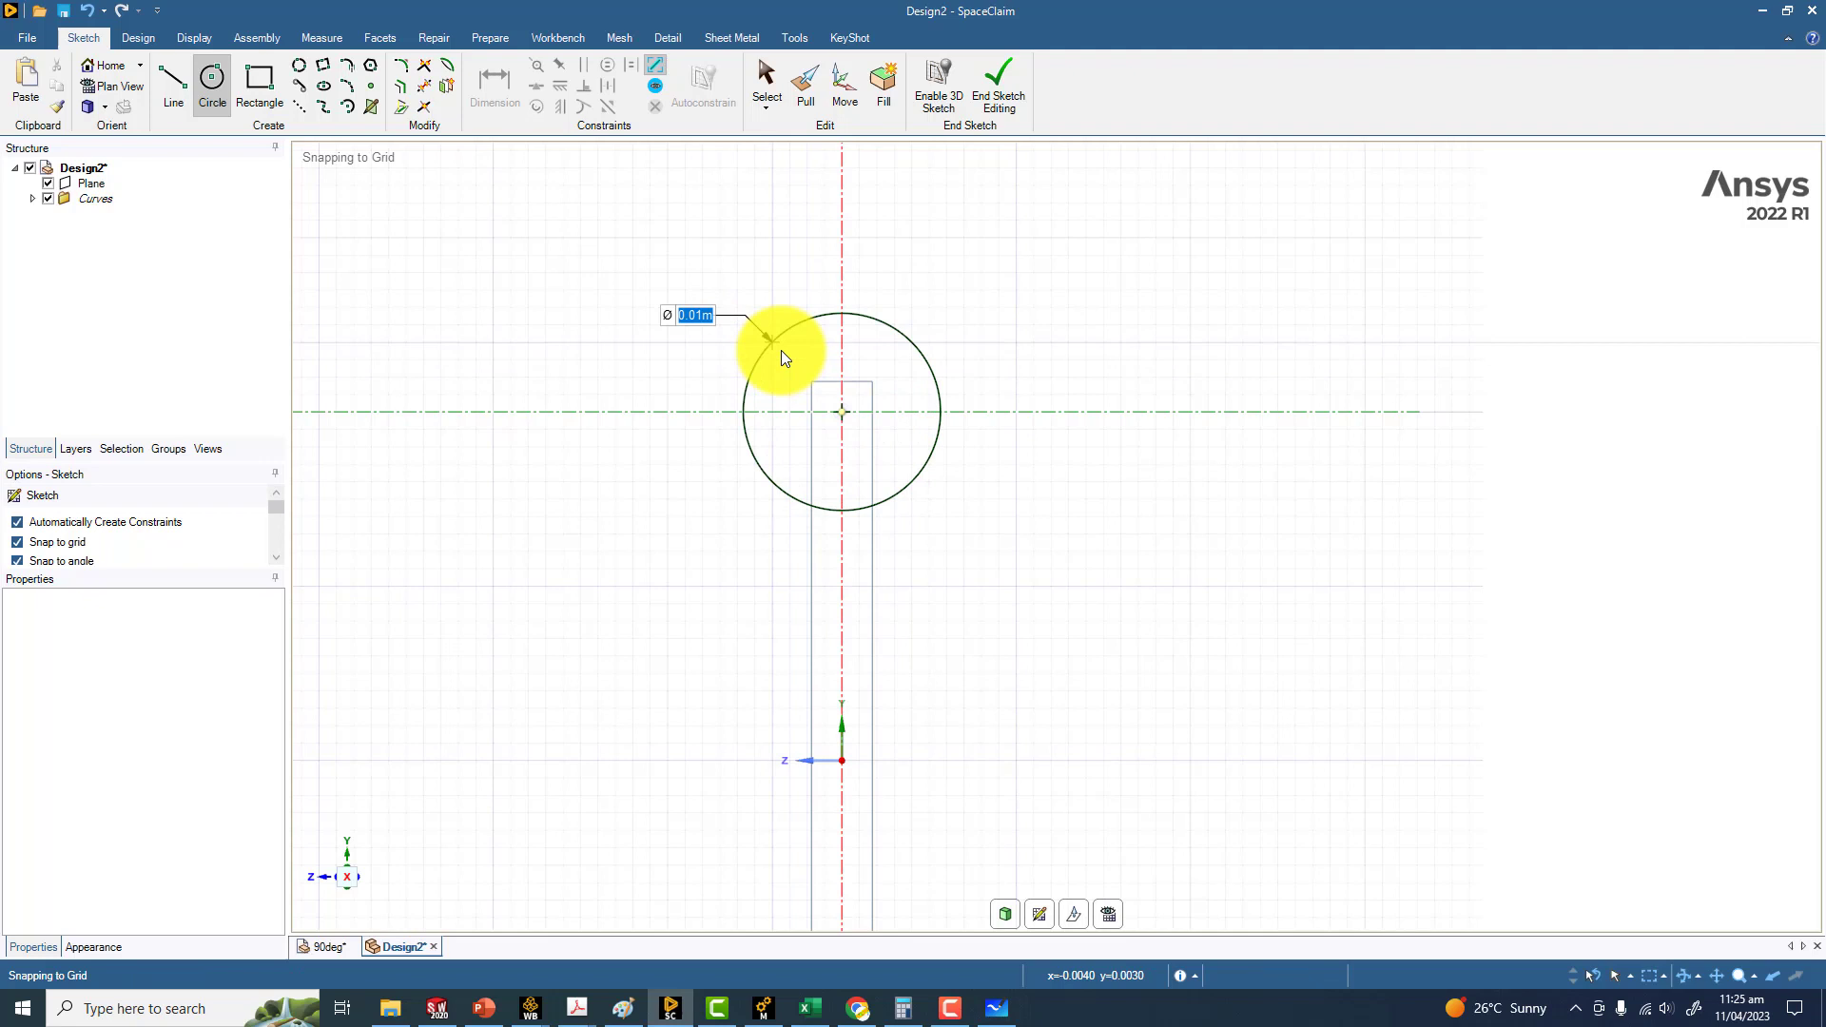
pyautogui.write('0.01')
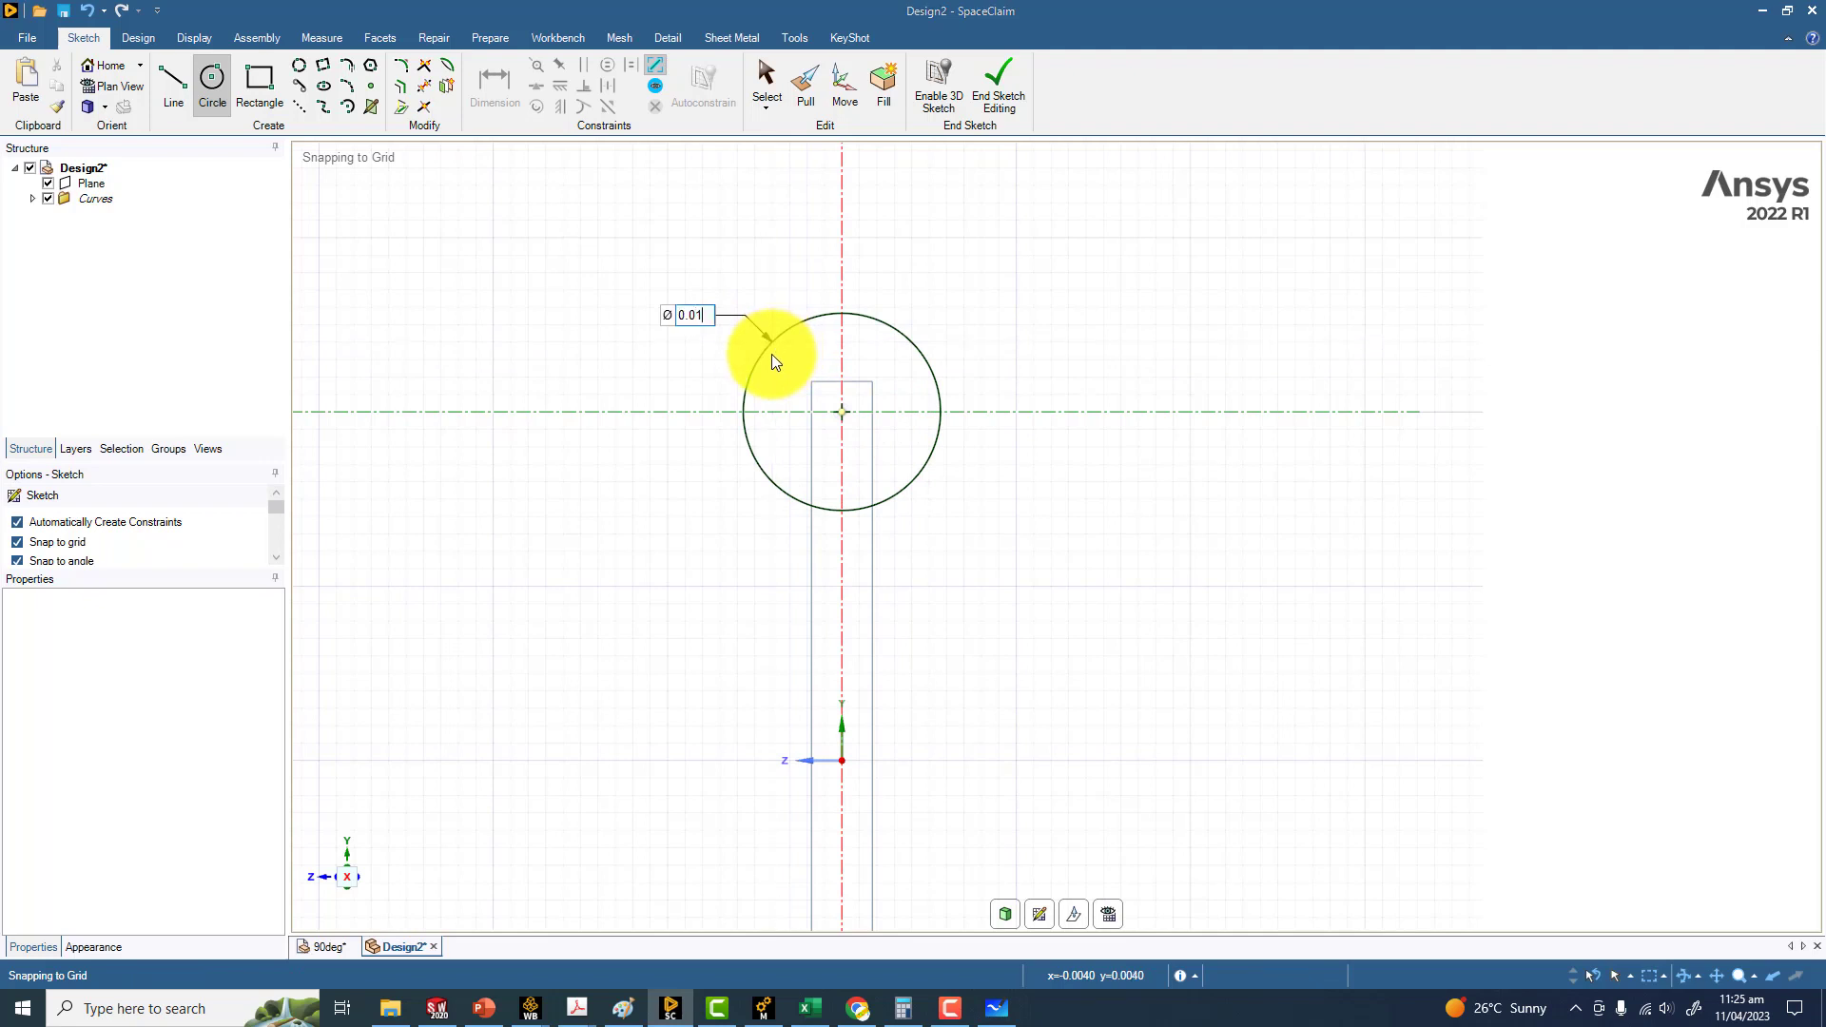
pyautogui.press('Return')
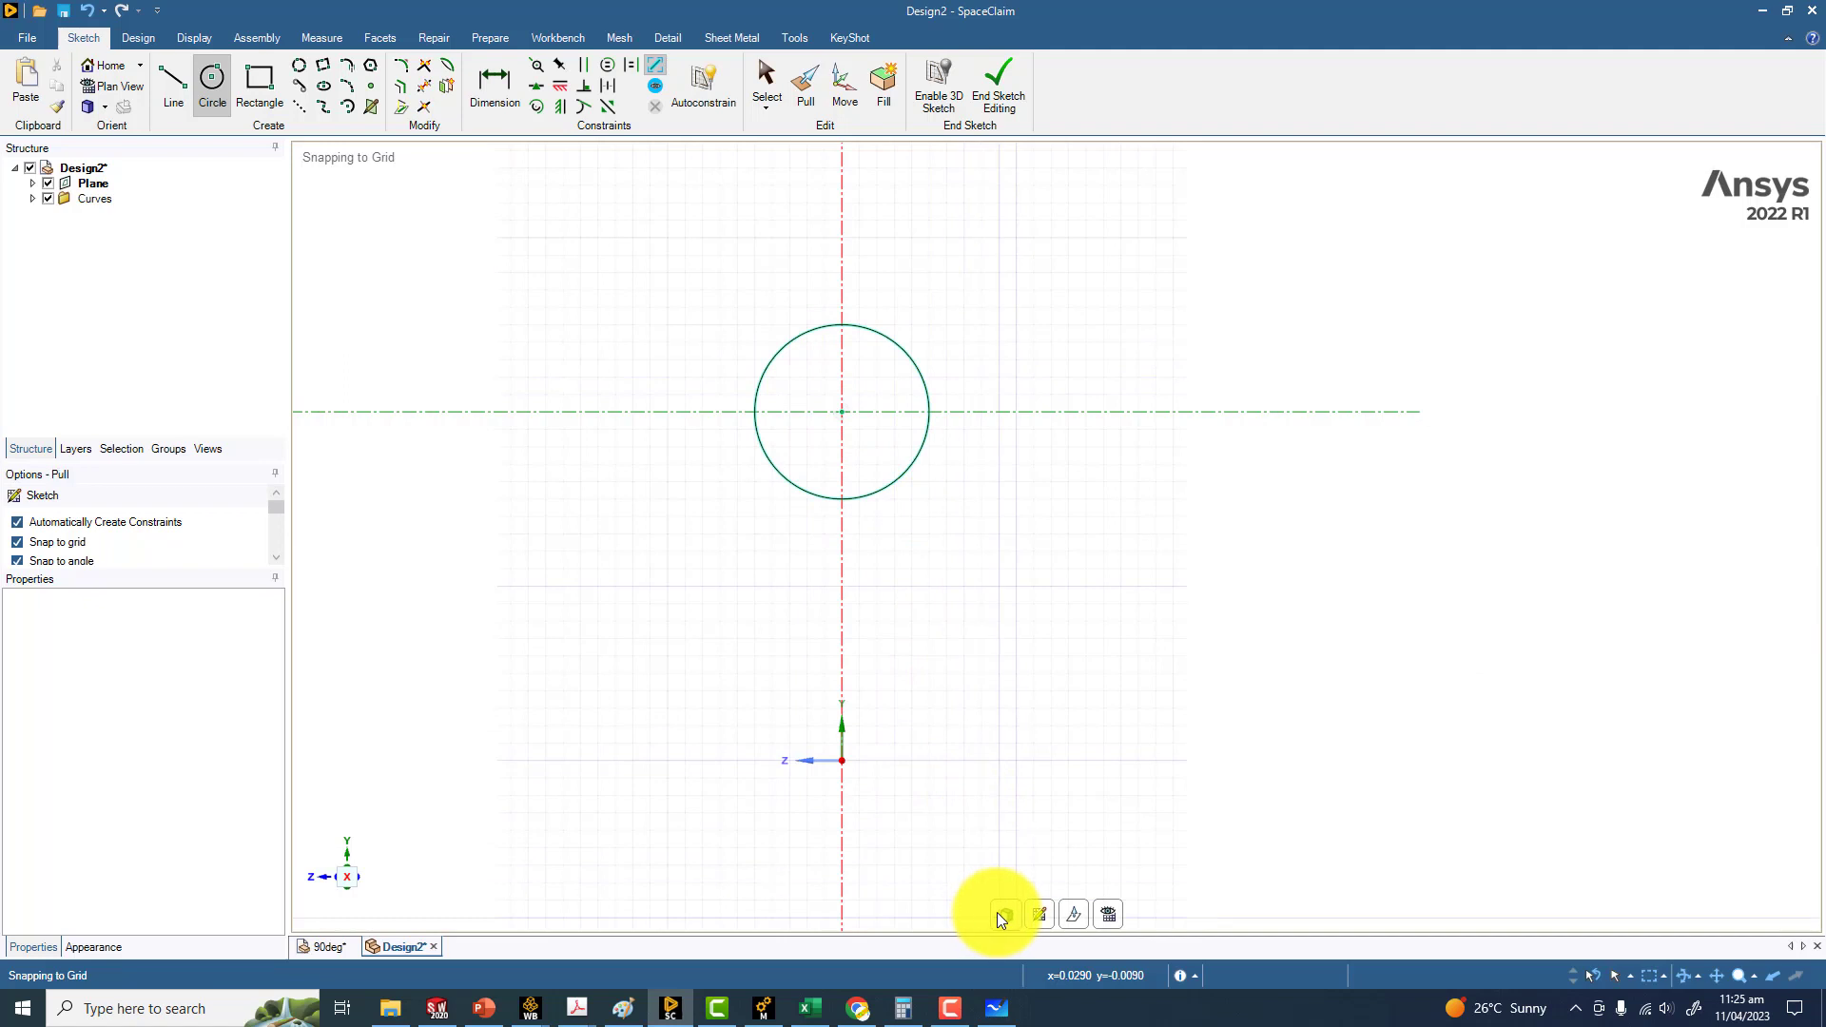
pyautogui.click(1001, 914)
# Step: Delete the datum plane at the pipe inlet, keeping the circular surface and the path curves
pyautogui.moveTo(522, 448)
pyautogui.mouseDown(button='middle')
pyautogui.moveTo(697, 489)
pyautogui.moveTo(783, 448)
pyautogui.moveTo(893, 477)
pyautogui.moveTo(918, 371)
pyautogui.mouseUp(button='middle')
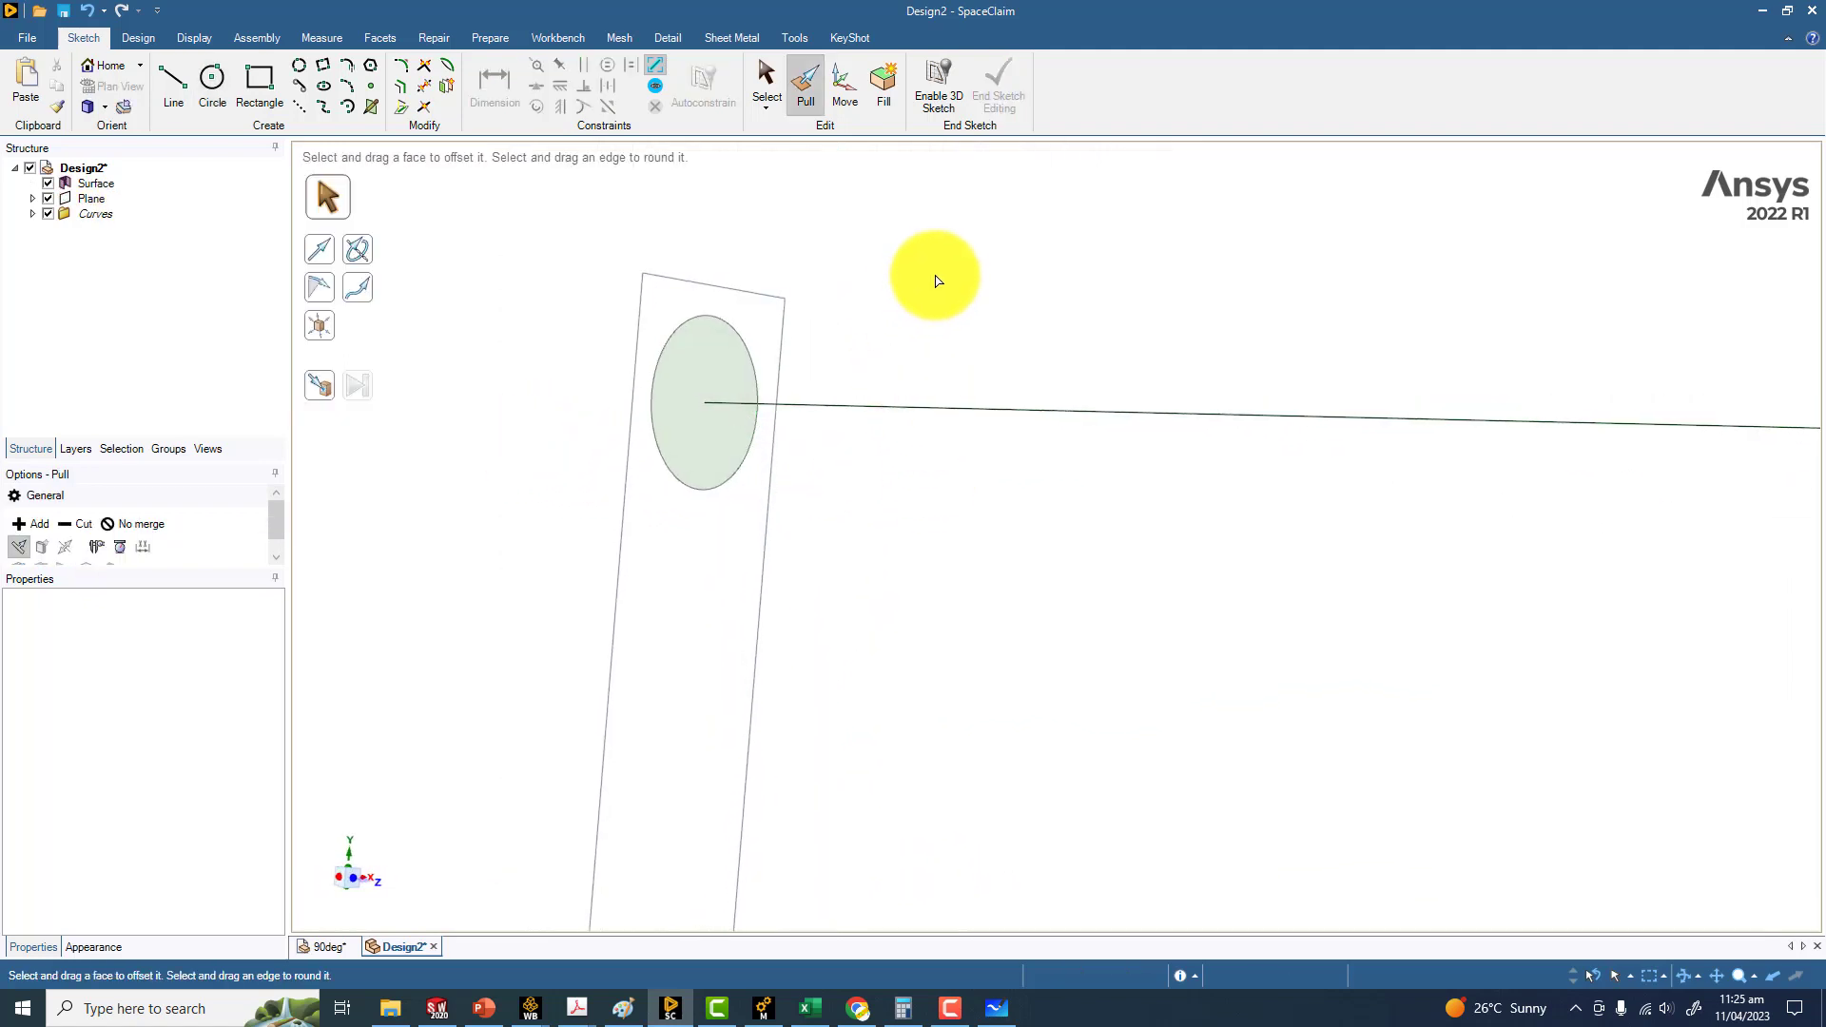
pyautogui.scroll(-5, 913, 333)
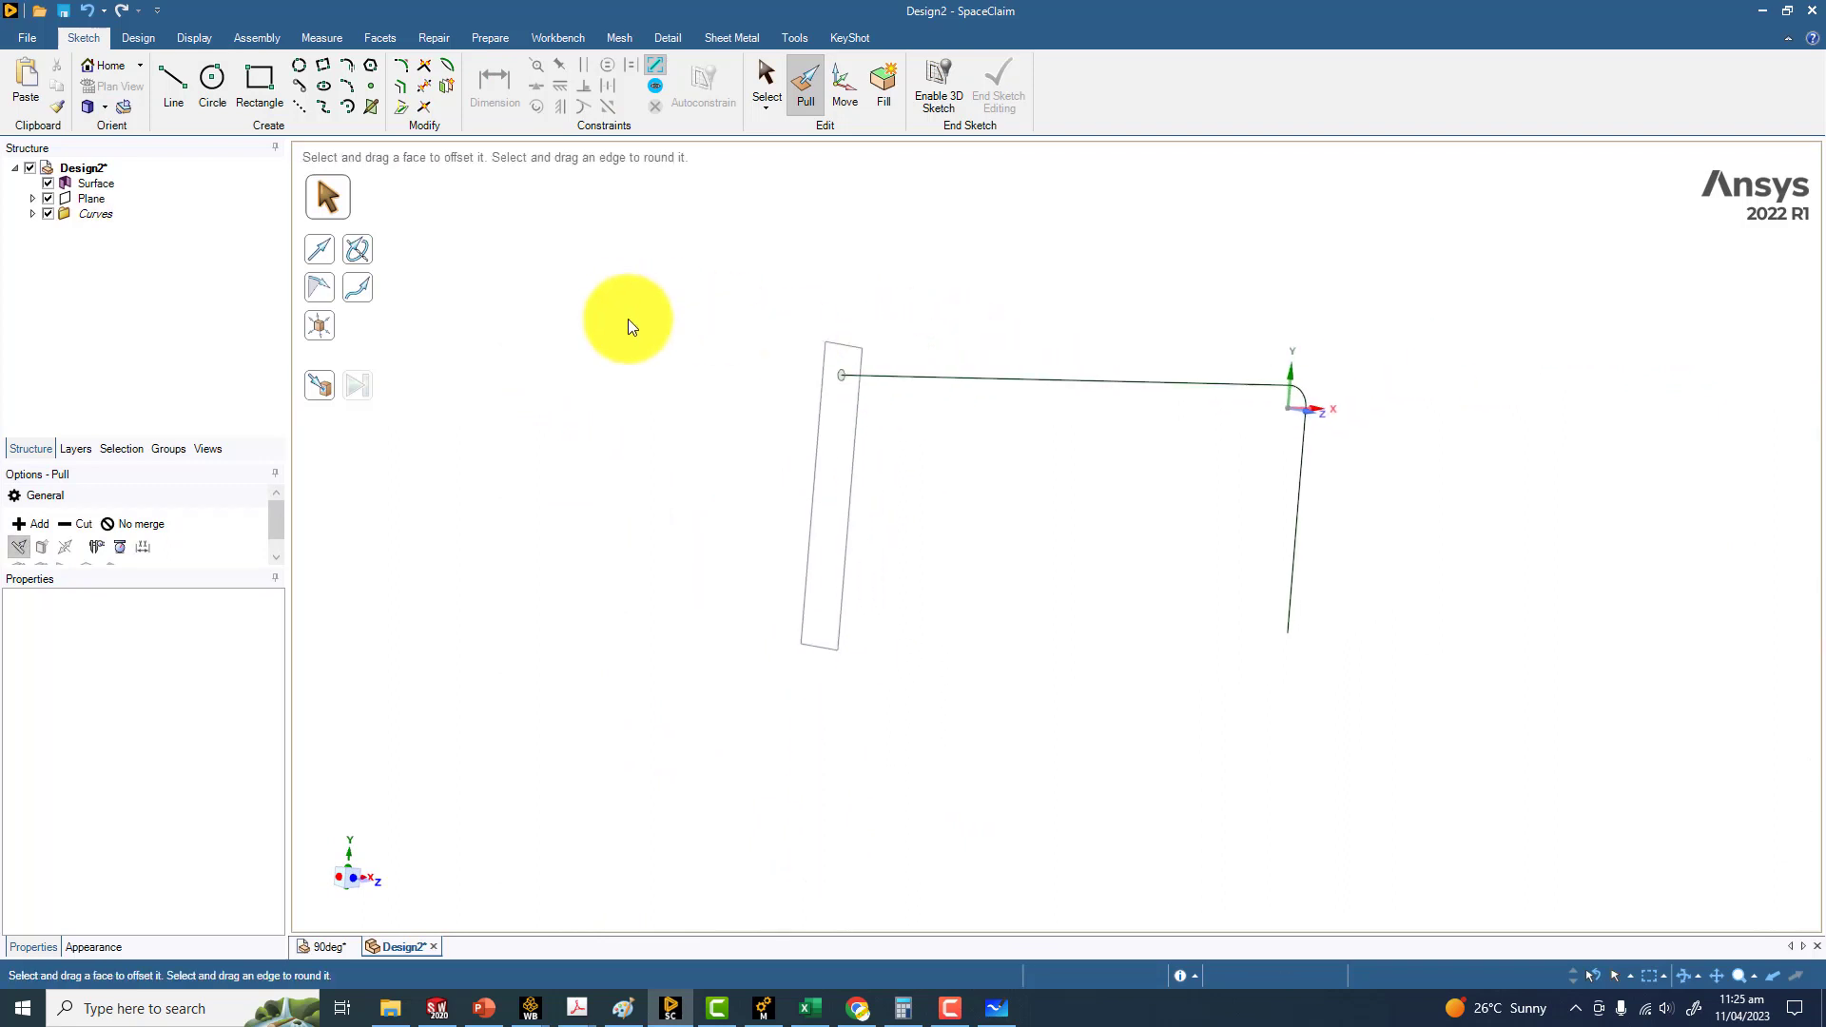
pyautogui.click(91, 202)
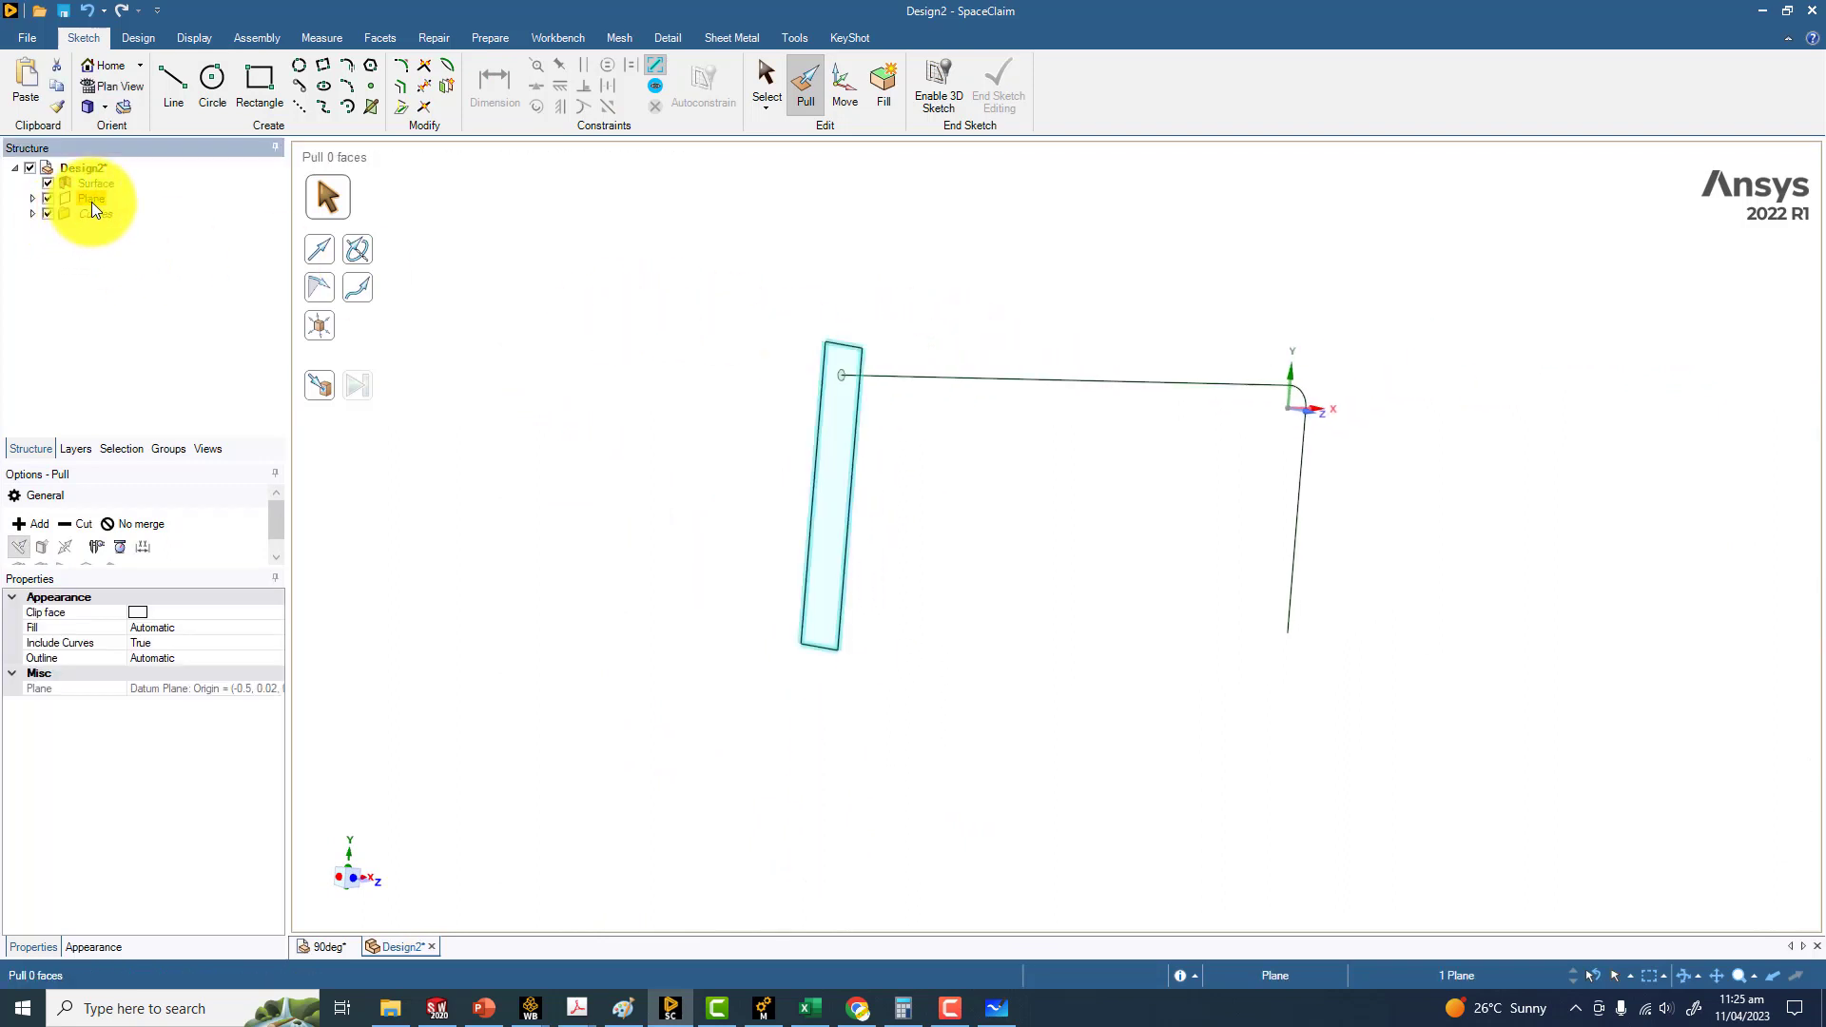
pyautogui.press('Delete')
pyautogui.scroll(4, 726, 416)
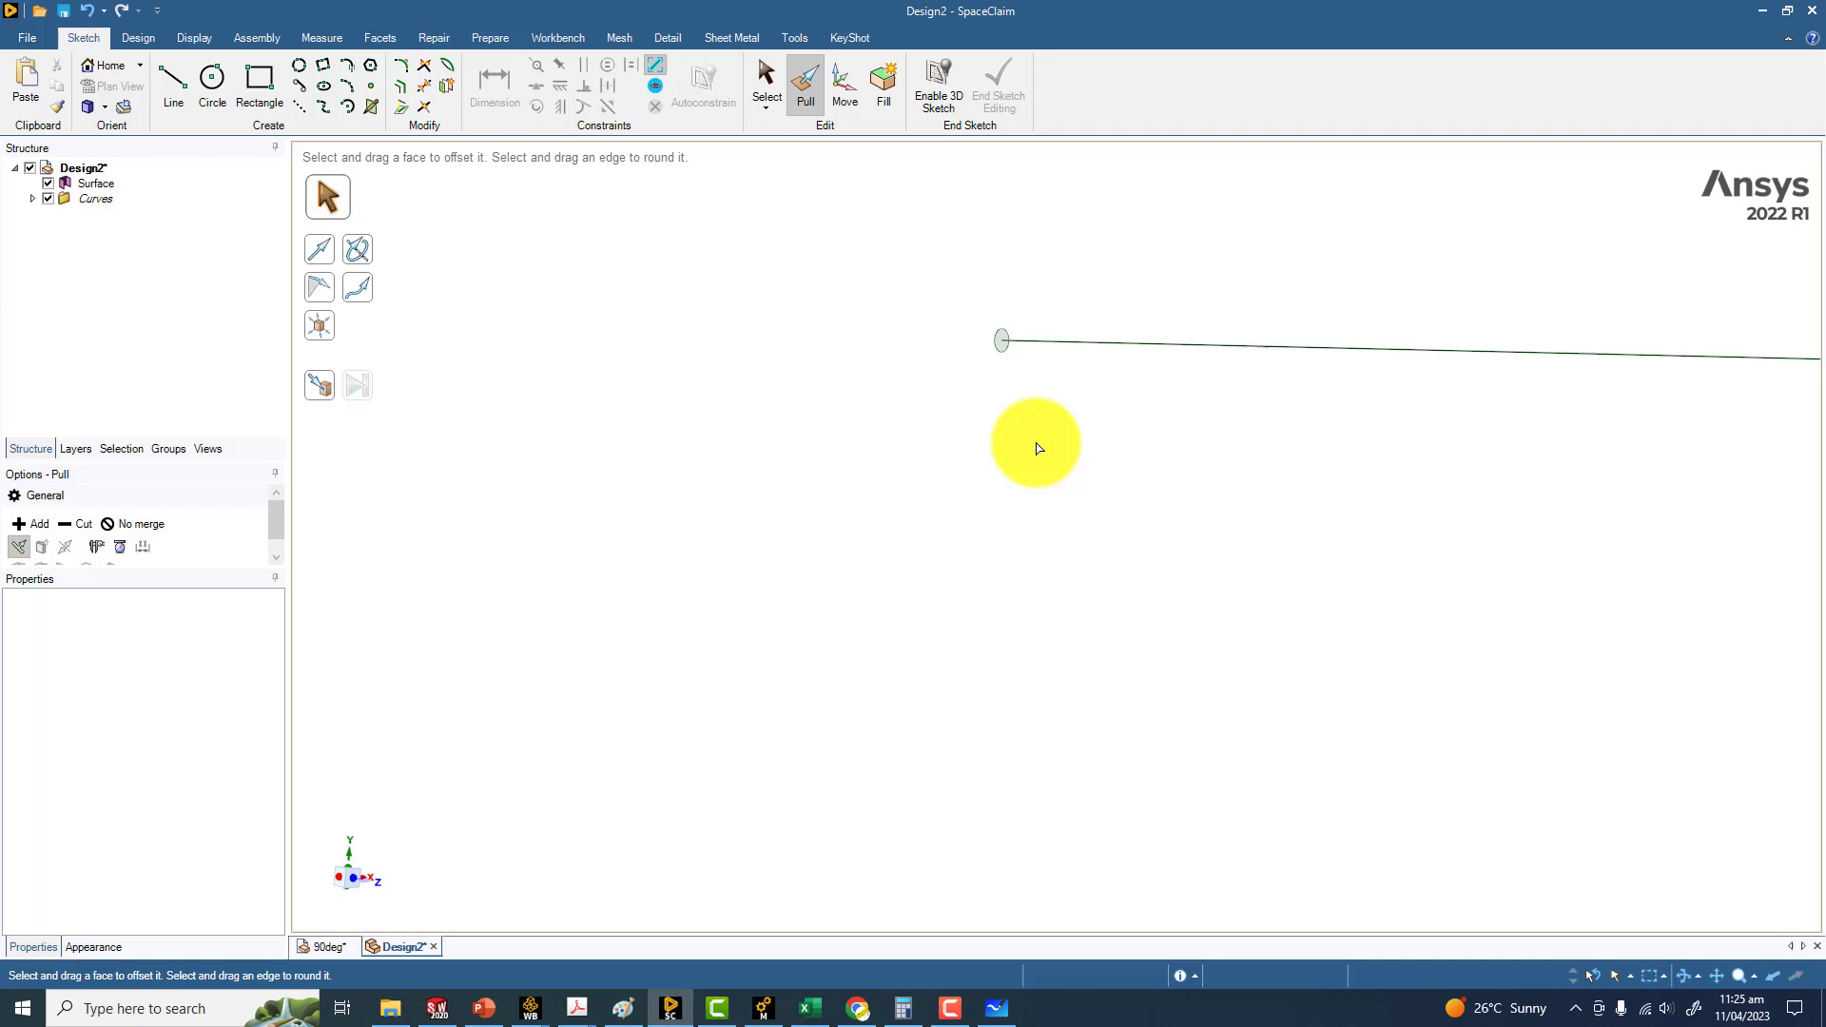
pyautogui.scroll(-4, 1039, 448)
pyautogui.keyDown('shift'); pyautogui.moveTo(860, 501); pyautogui.dragTo(584, 448, button='middle'); pyautogui.keyUp('shift')
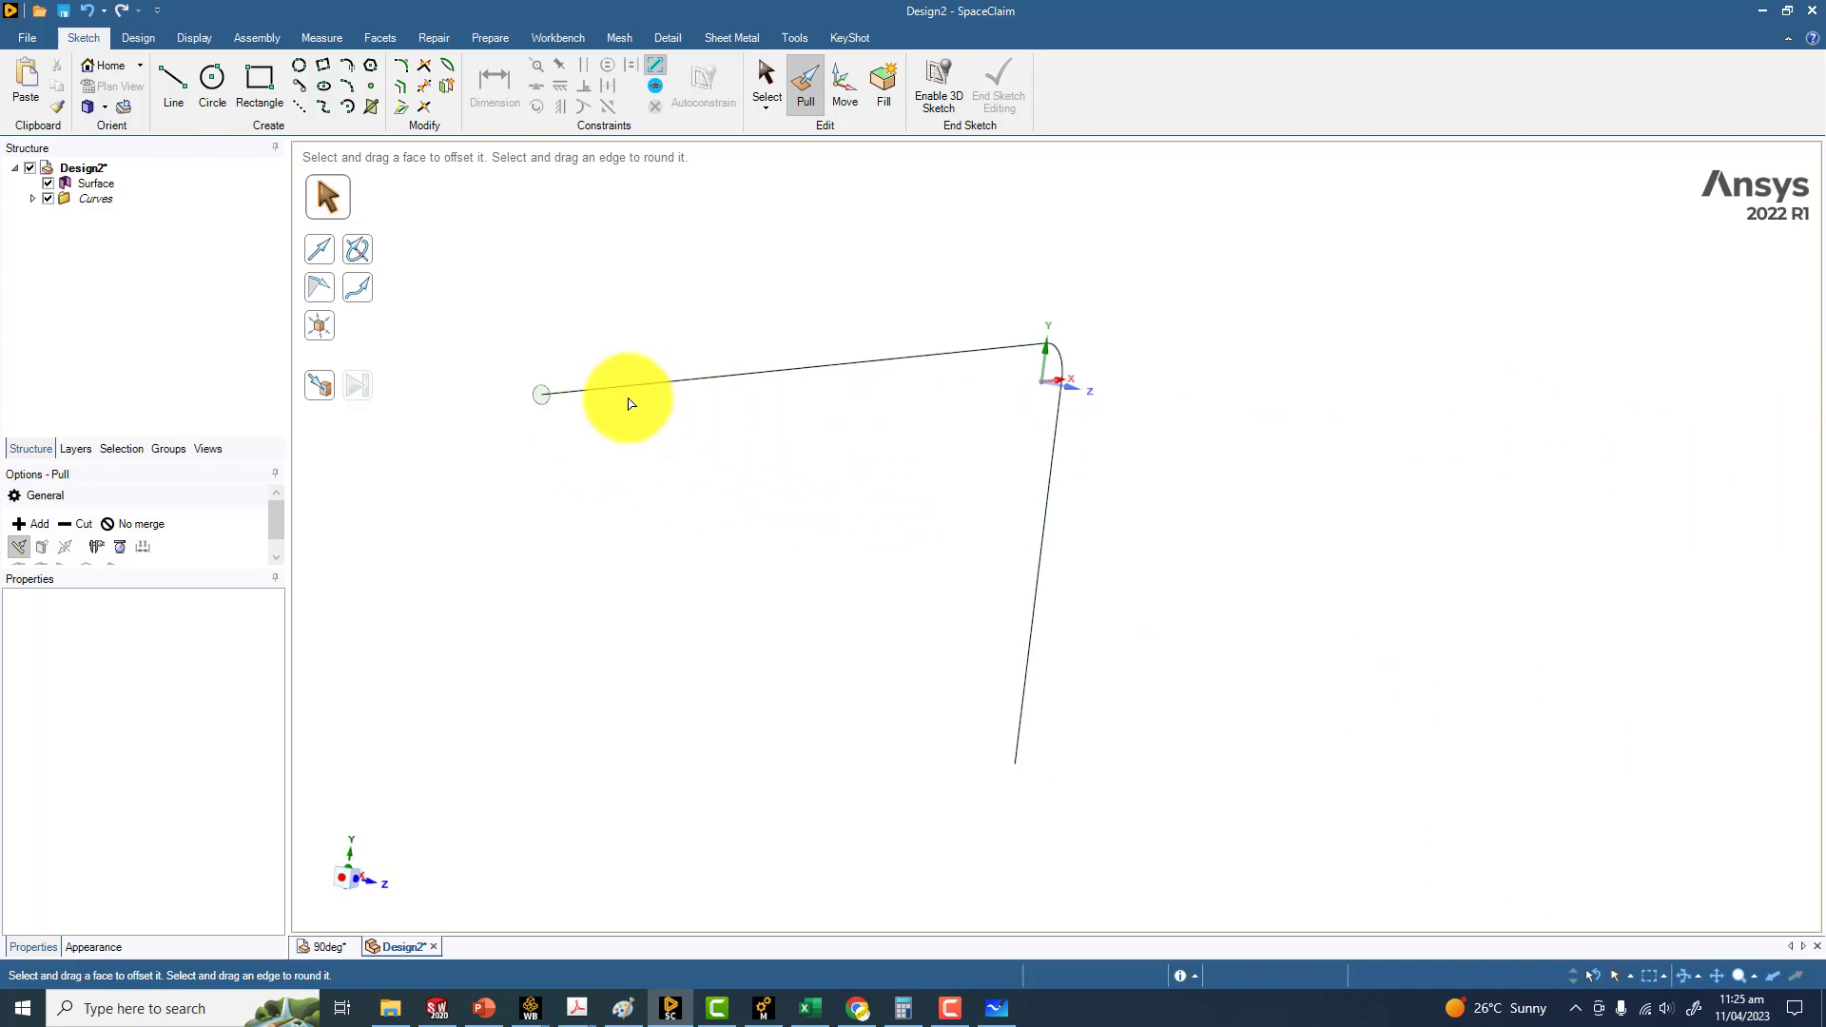
pyautogui.scroll(3, 570, 399)
pyautogui.click(570, 398)
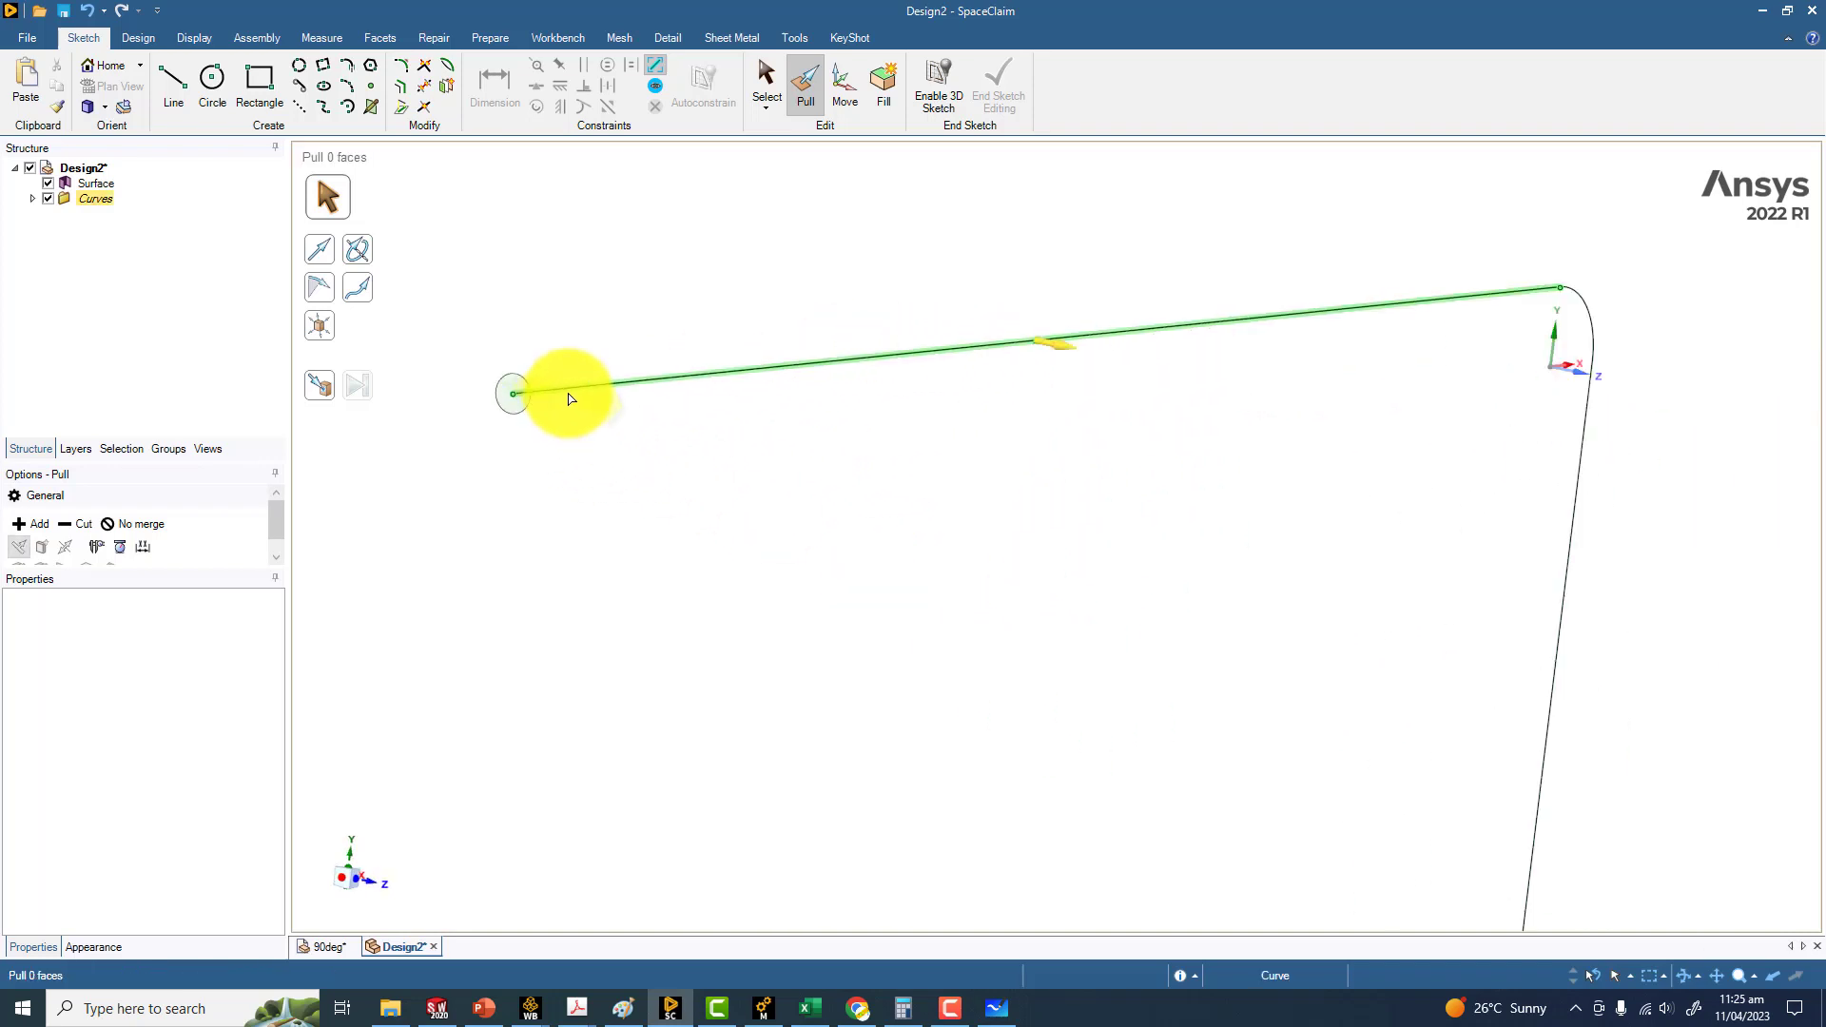
pyautogui.click(493, 396)
pyautogui.click(514, 391)
pyautogui.press('Escape')
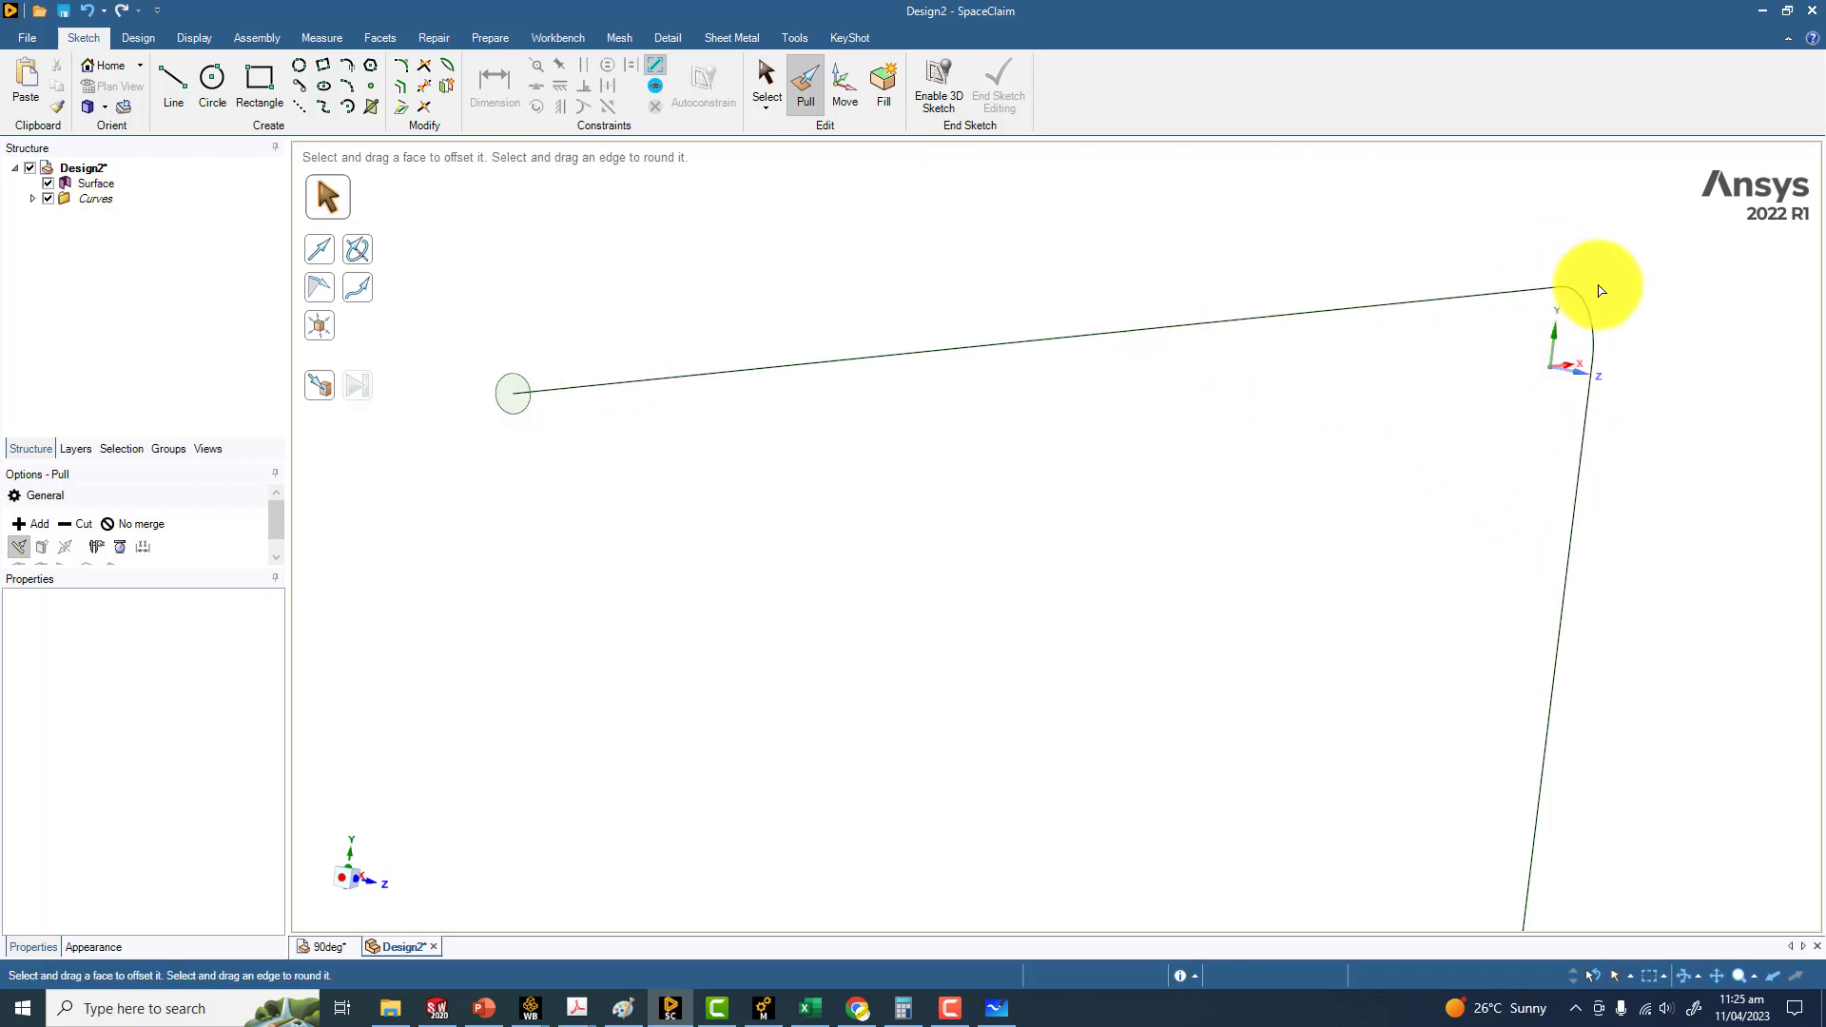
pyautogui.keyDown('shift'); pyautogui.moveTo(1194, 514); pyautogui.dragTo(1155, 492, button='middle'); pyautogui.keyUp('shift')
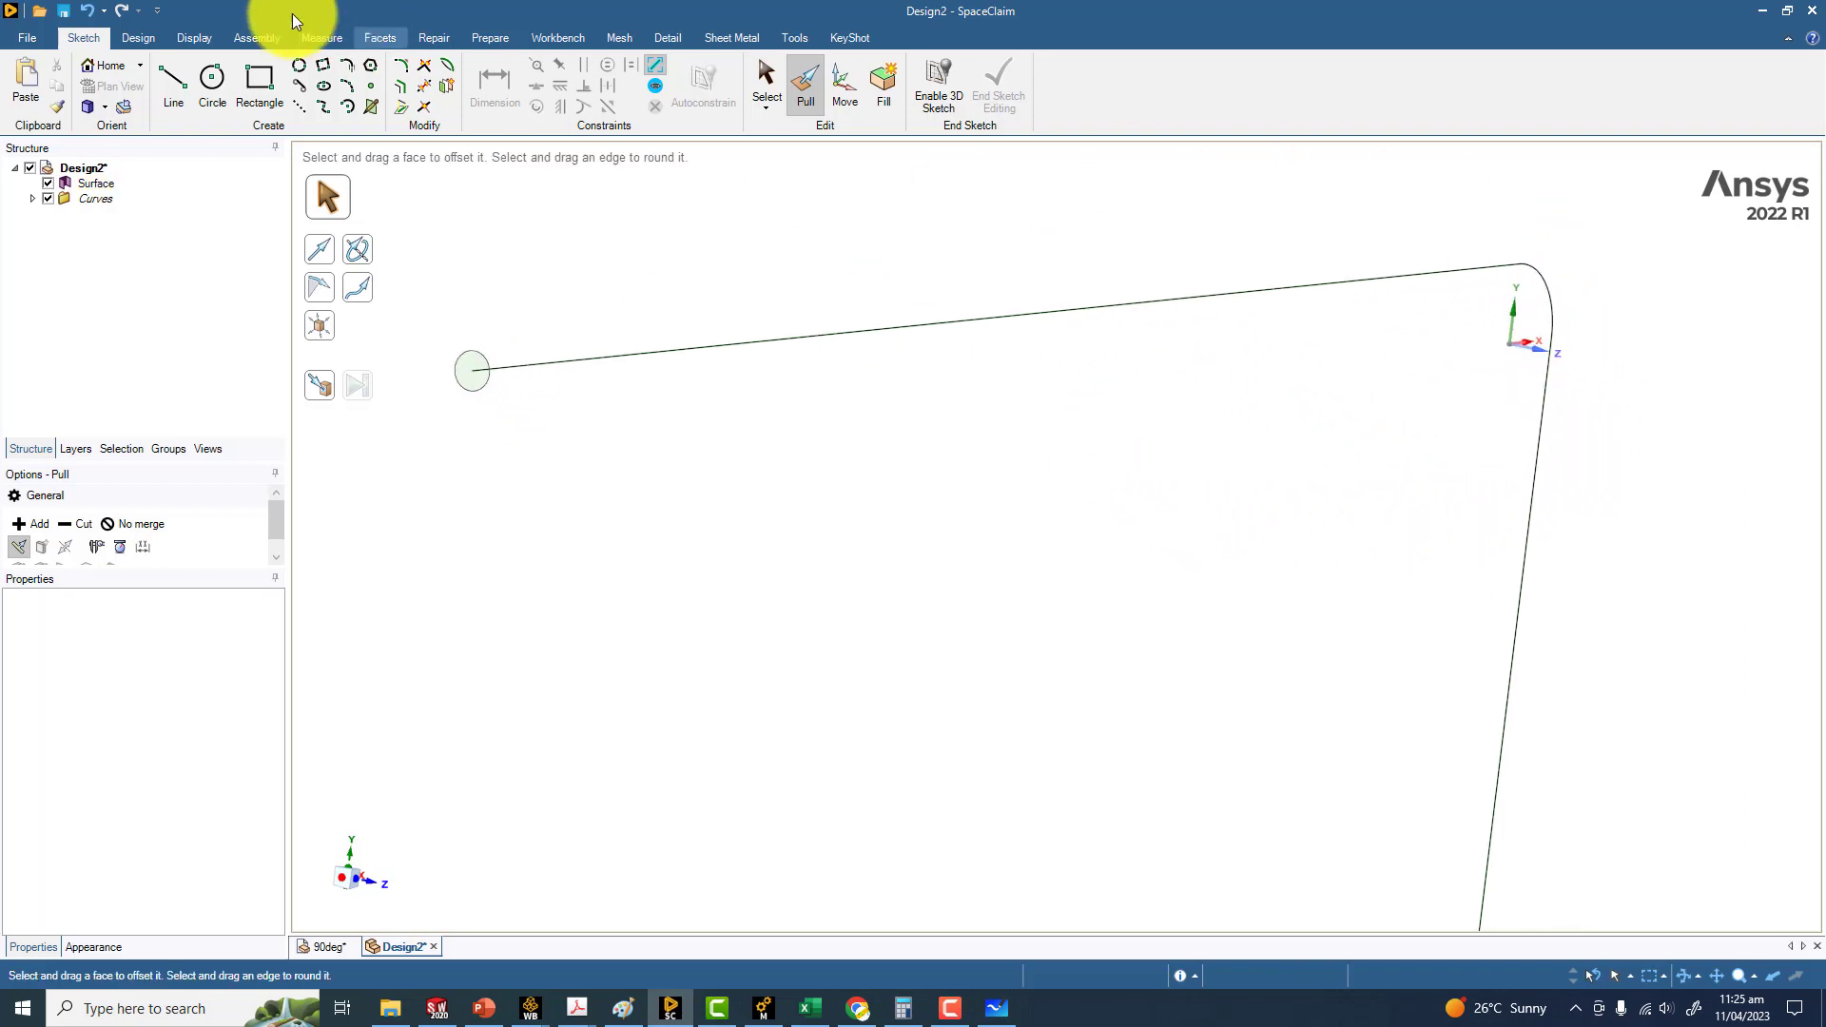
# Step: Sweep the circular surface along the full 0.5 m line to form the solid upstream pipe leg
pyautogui.click(134, 38)
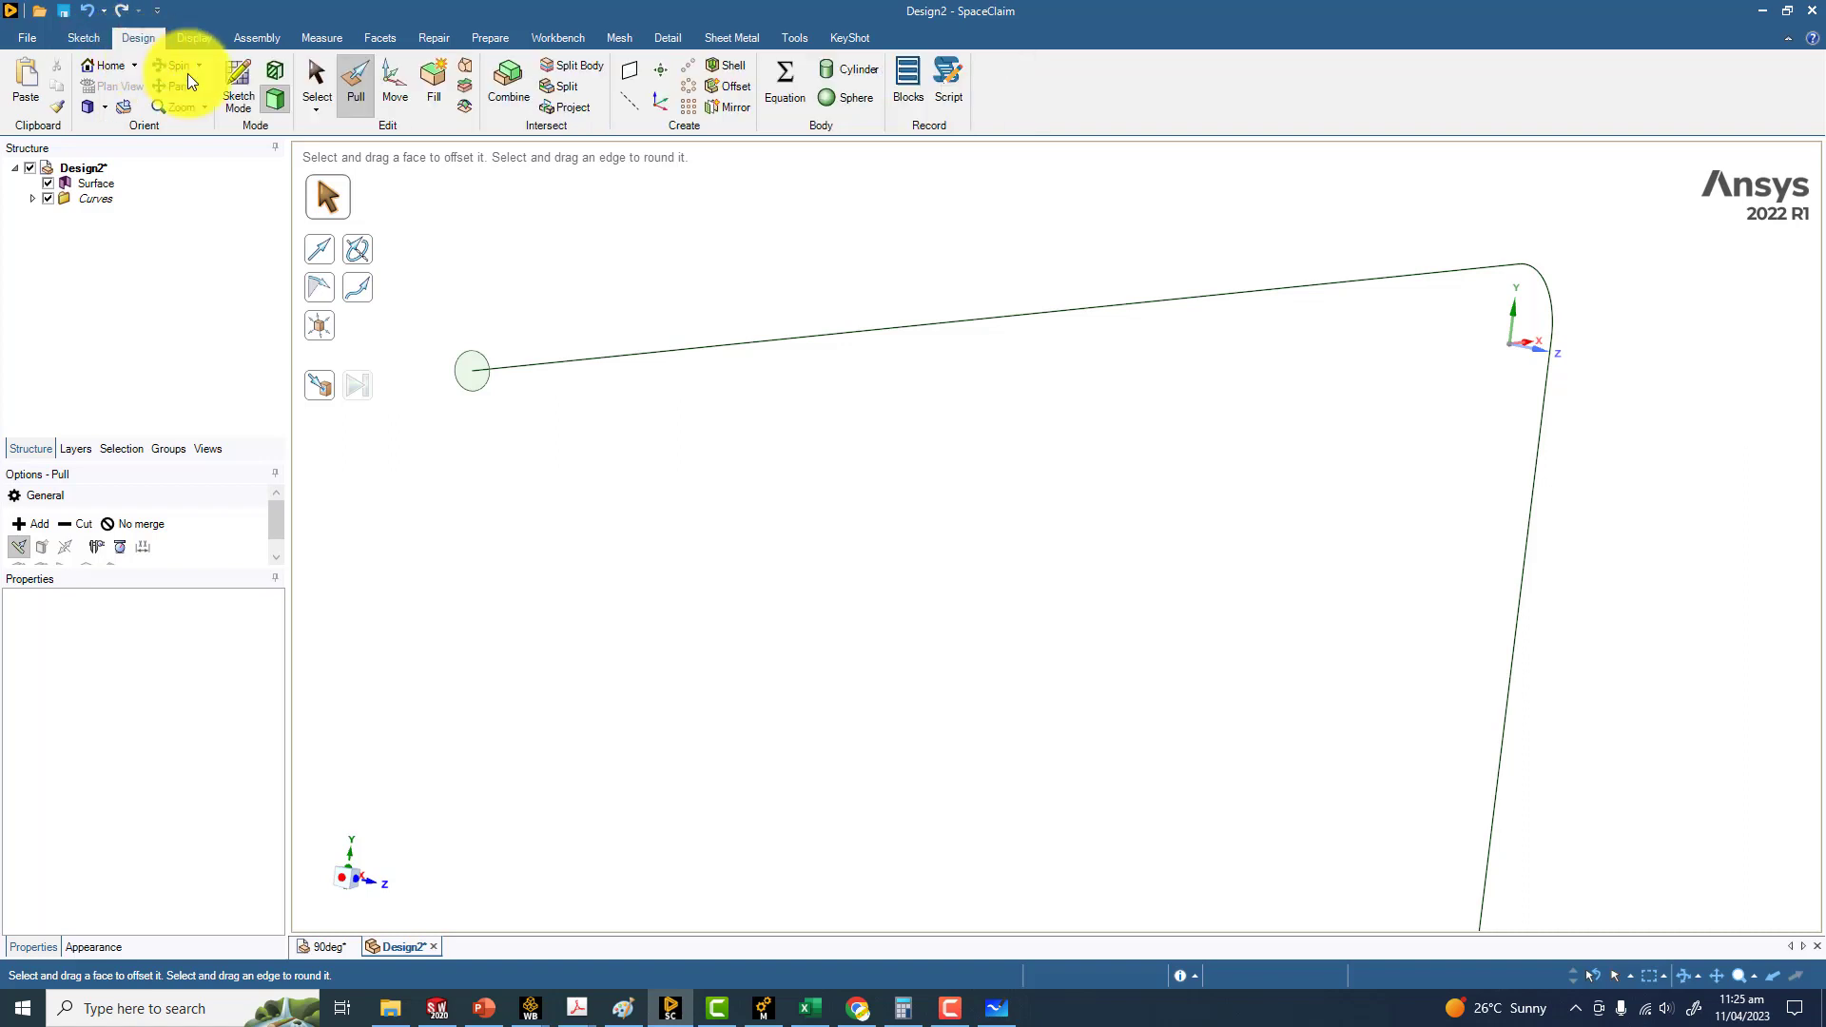
pyautogui.click(361, 84)
pyautogui.scroll(3, 494, 257)
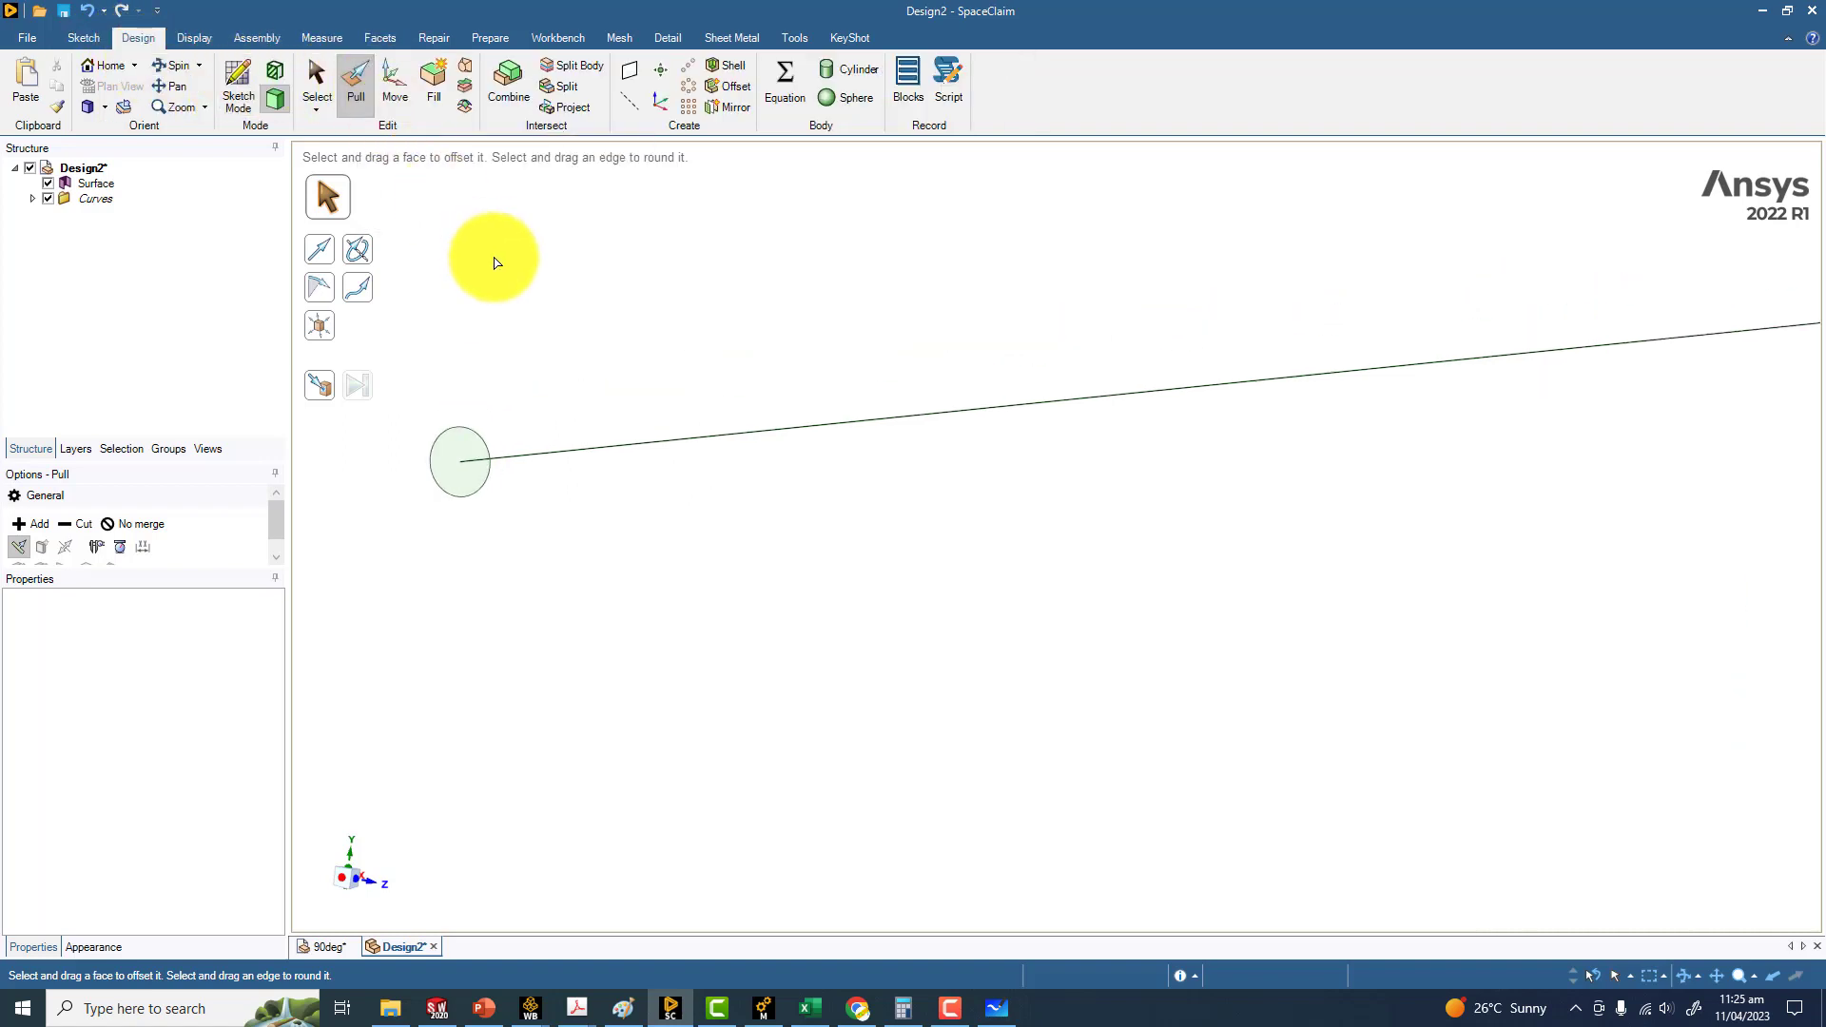
pyautogui.click(466, 454)
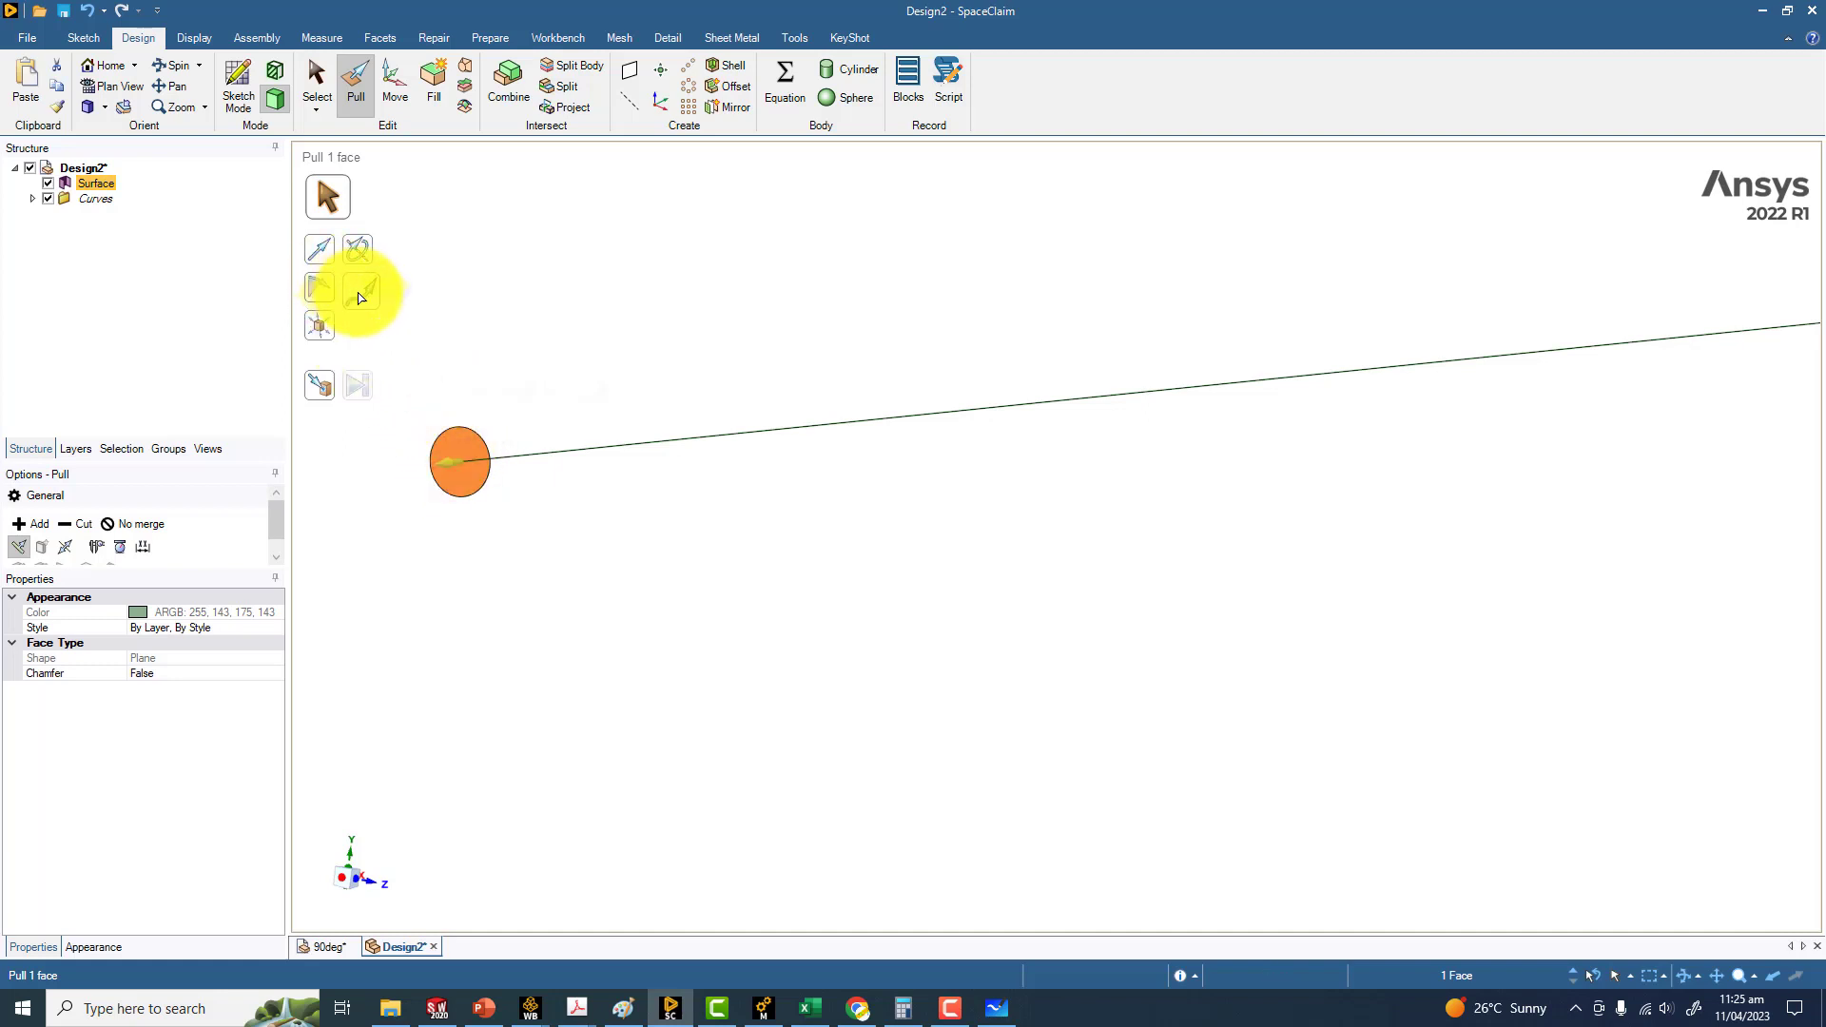
pyautogui.click(361, 298)
pyautogui.click(612, 446)
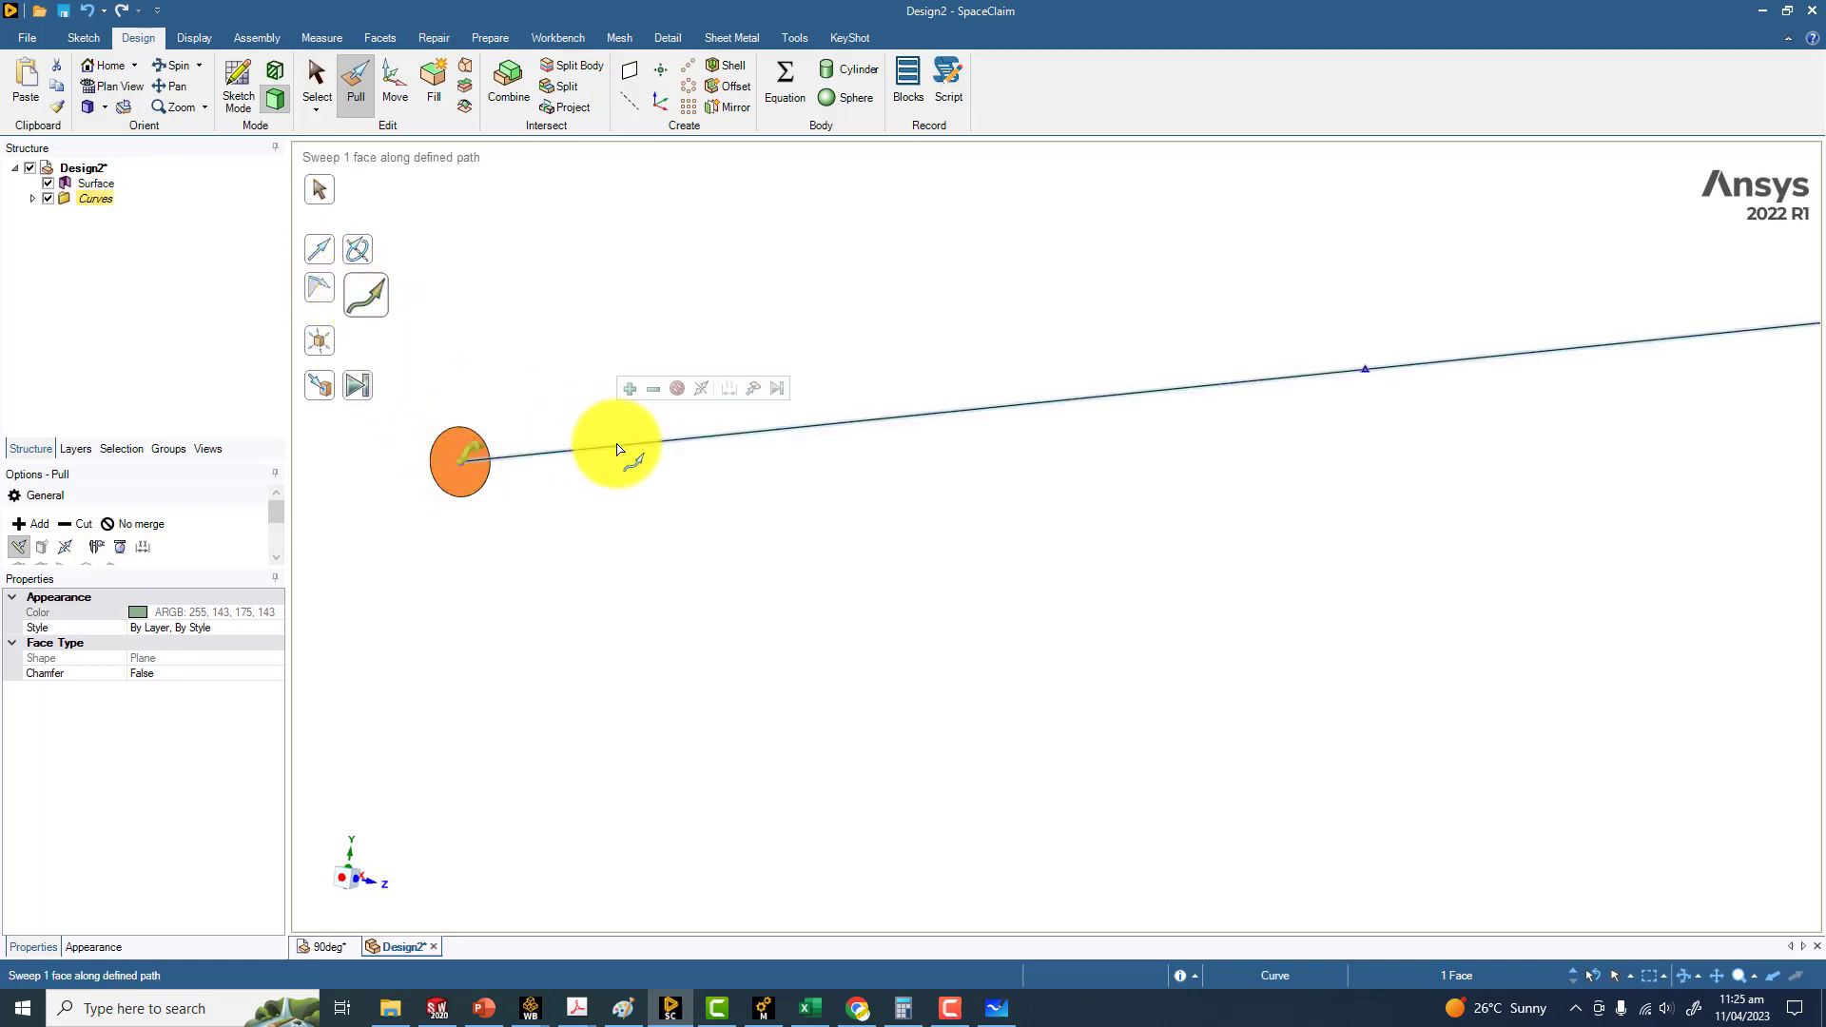
pyautogui.scroll(-2, 682, 523)
pyautogui.moveTo(594, 483); pyautogui.dragTo(1598, 411)
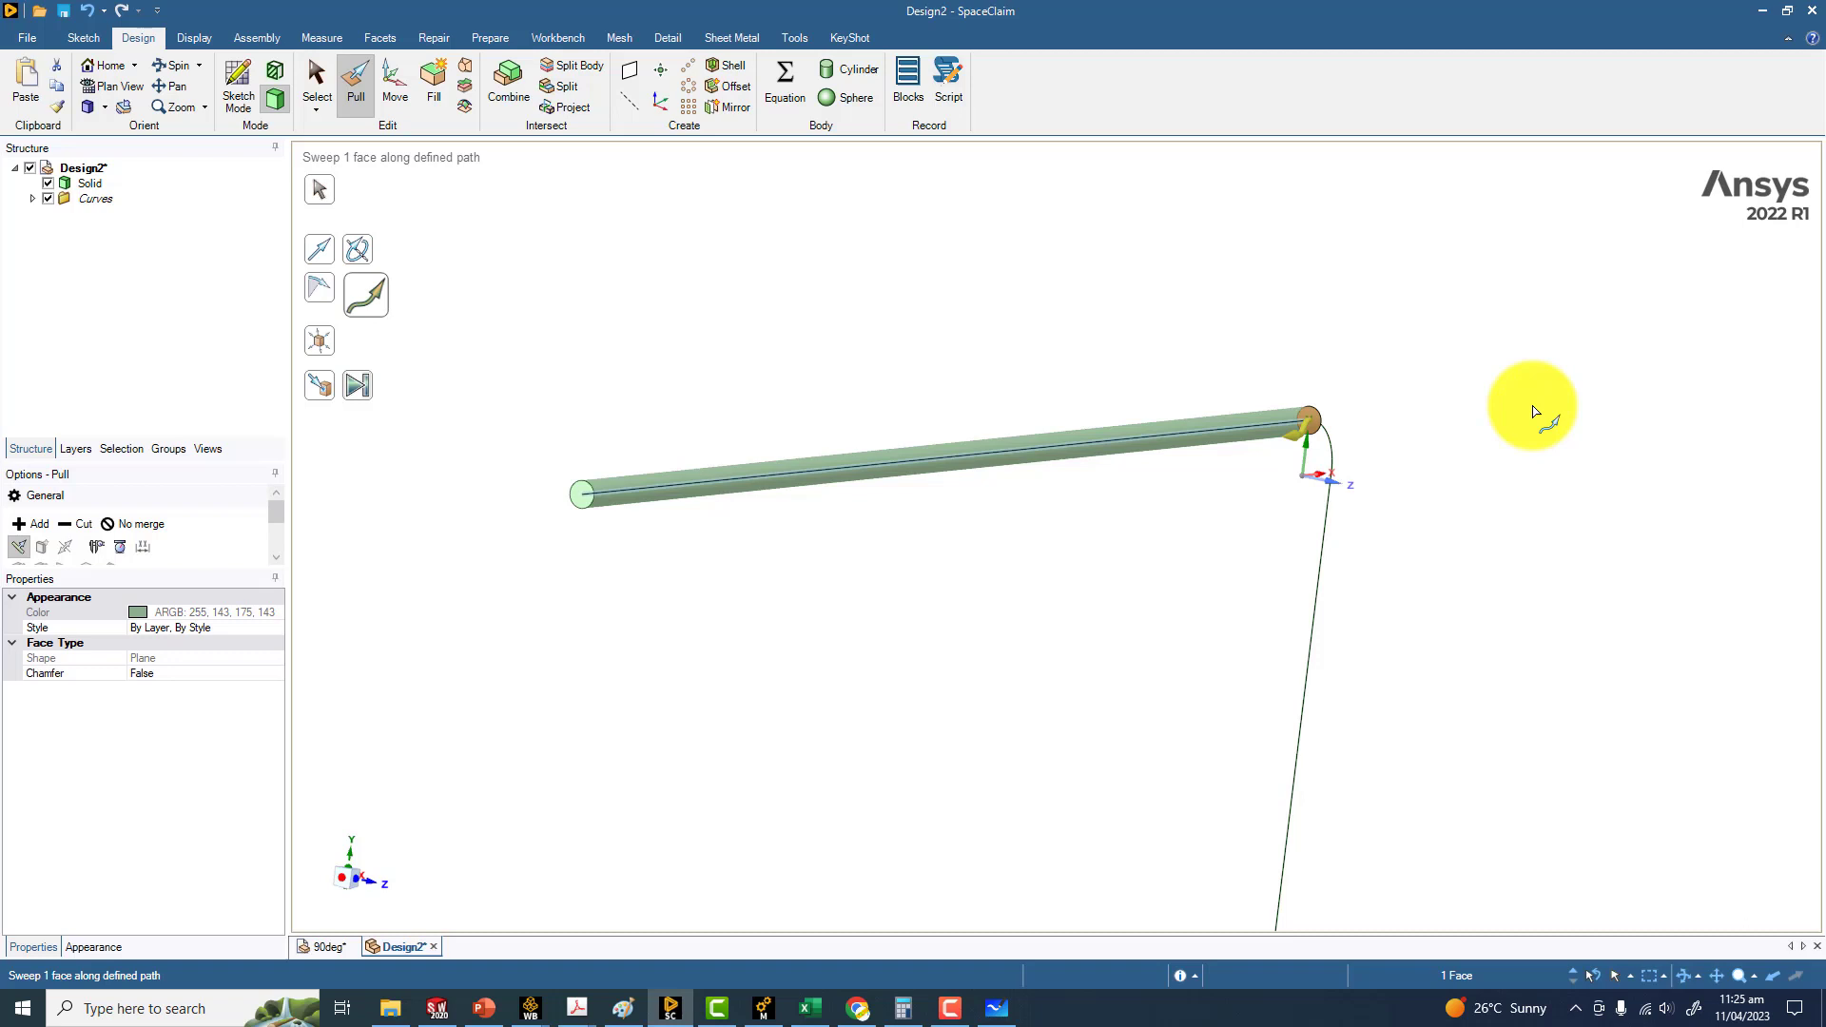
pyautogui.moveTo(1360, 375); pyautogui.dragTo(1384, 325, button='middle')
pyautogui.scroll(-3, 1598, 403)
pyautogui.press('Escape')
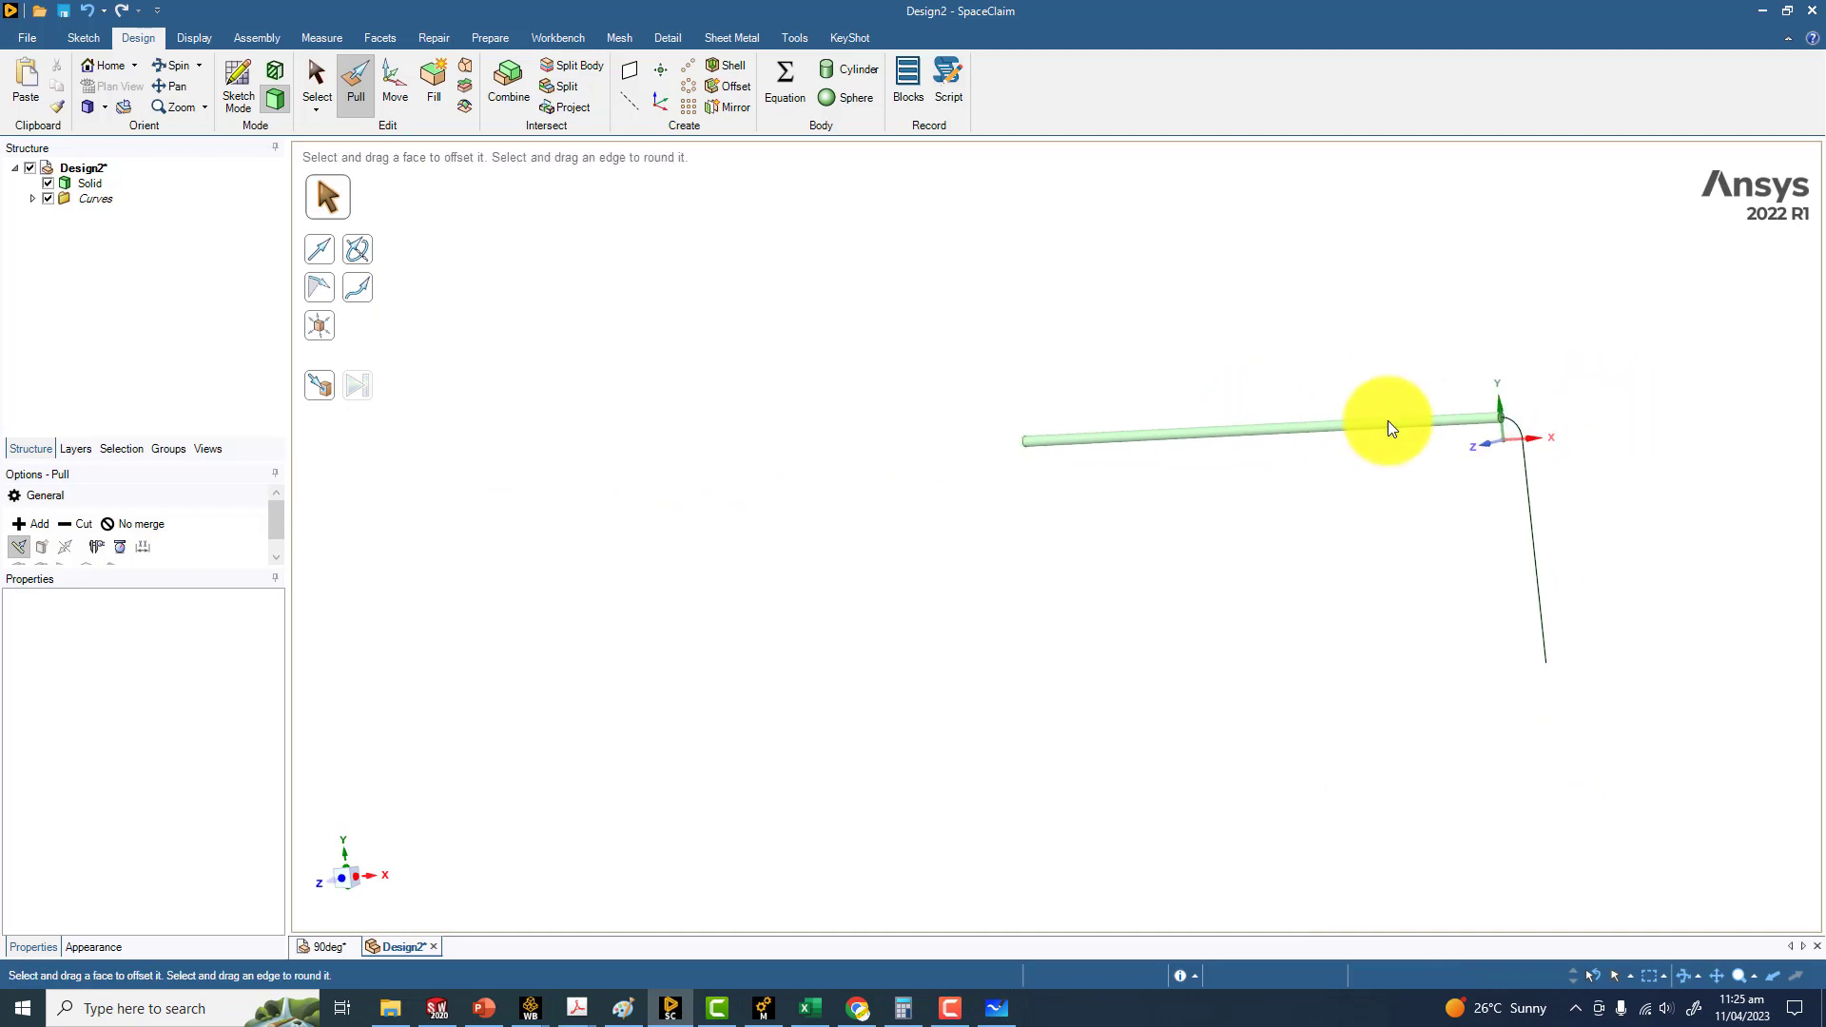
# Step: Sweep the end face of the upstream leg along the quarter arc to form the 90° bend
pyautogui.scroll(2, 1201, 428)
pyautogui.scroll(3, 1202, 429)
pyautogui.keyDown('shift'); pyautogui.moveTo(1419, 457); pyautogui.dragTo(1194, 485, button='middle'); pyautogui.keyUp('shift')
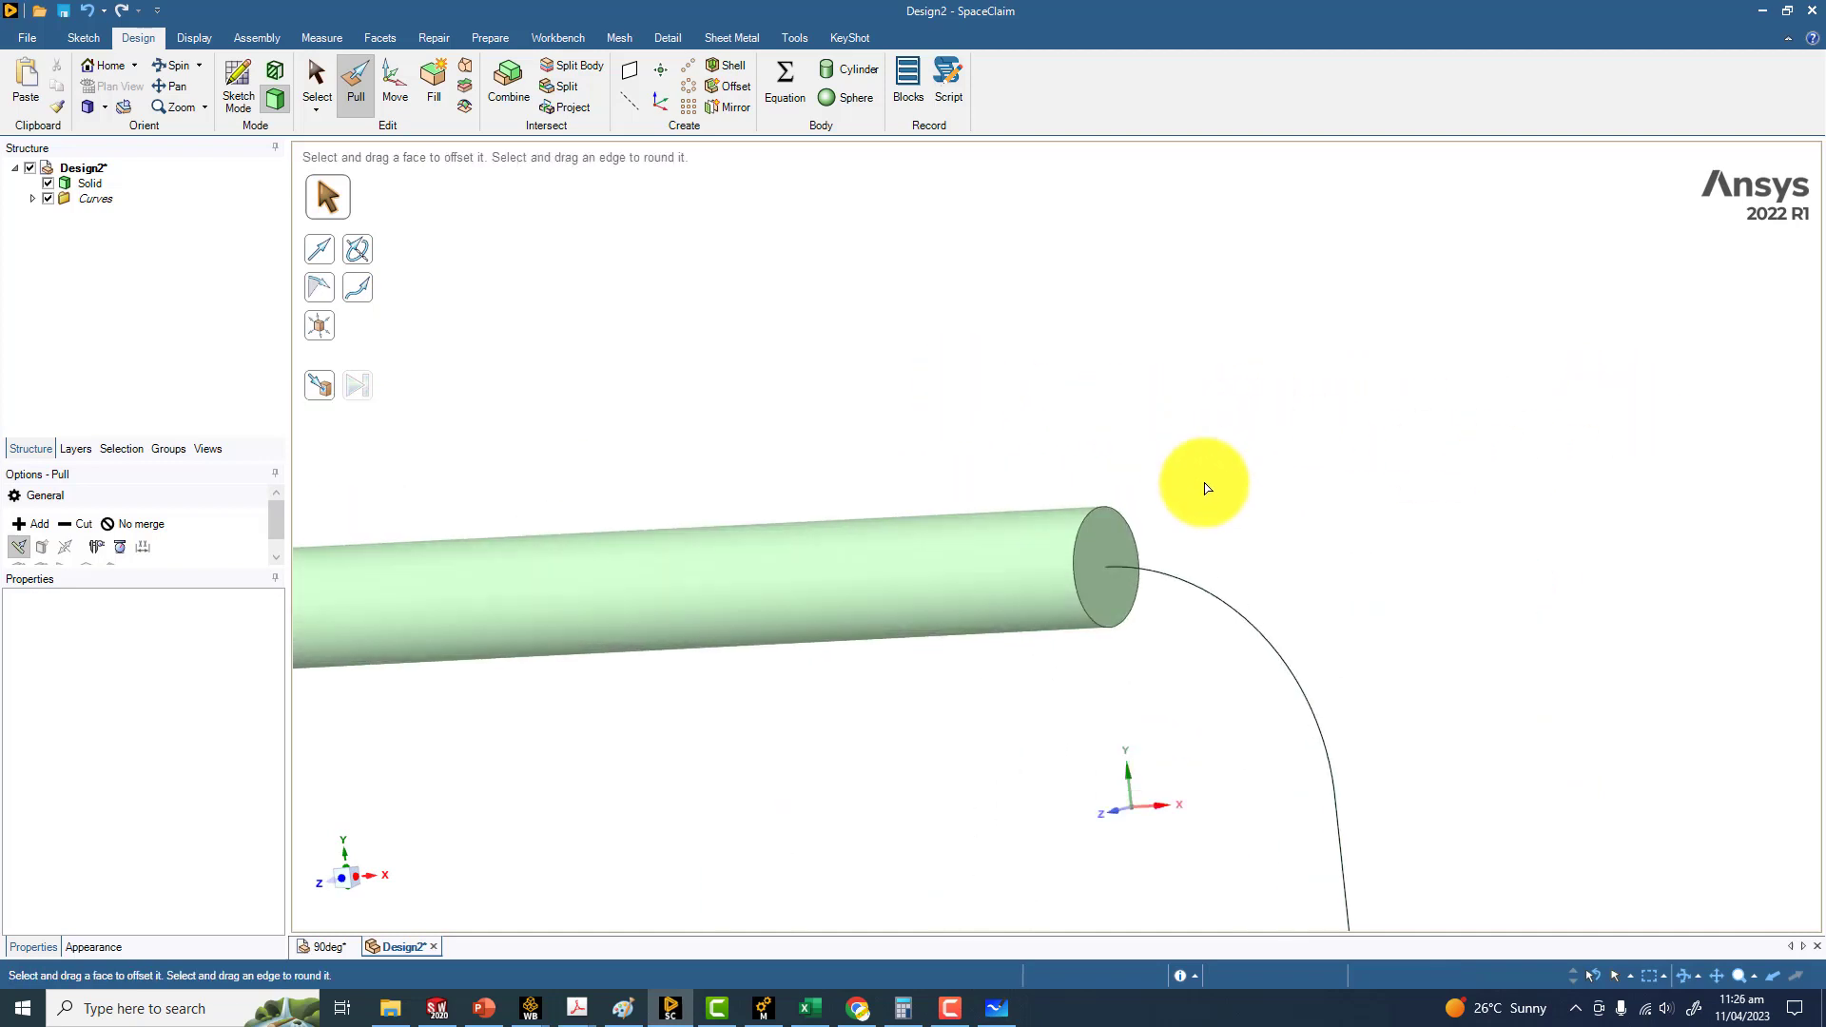
pyautogui.keyDown('shift'); pyautogui.moveTo(1175, 398); pyautogui.dragTo(1149, 284, button='middle'); pyautogui.keyUp('shift')
pyautogui.click(1088, 415)
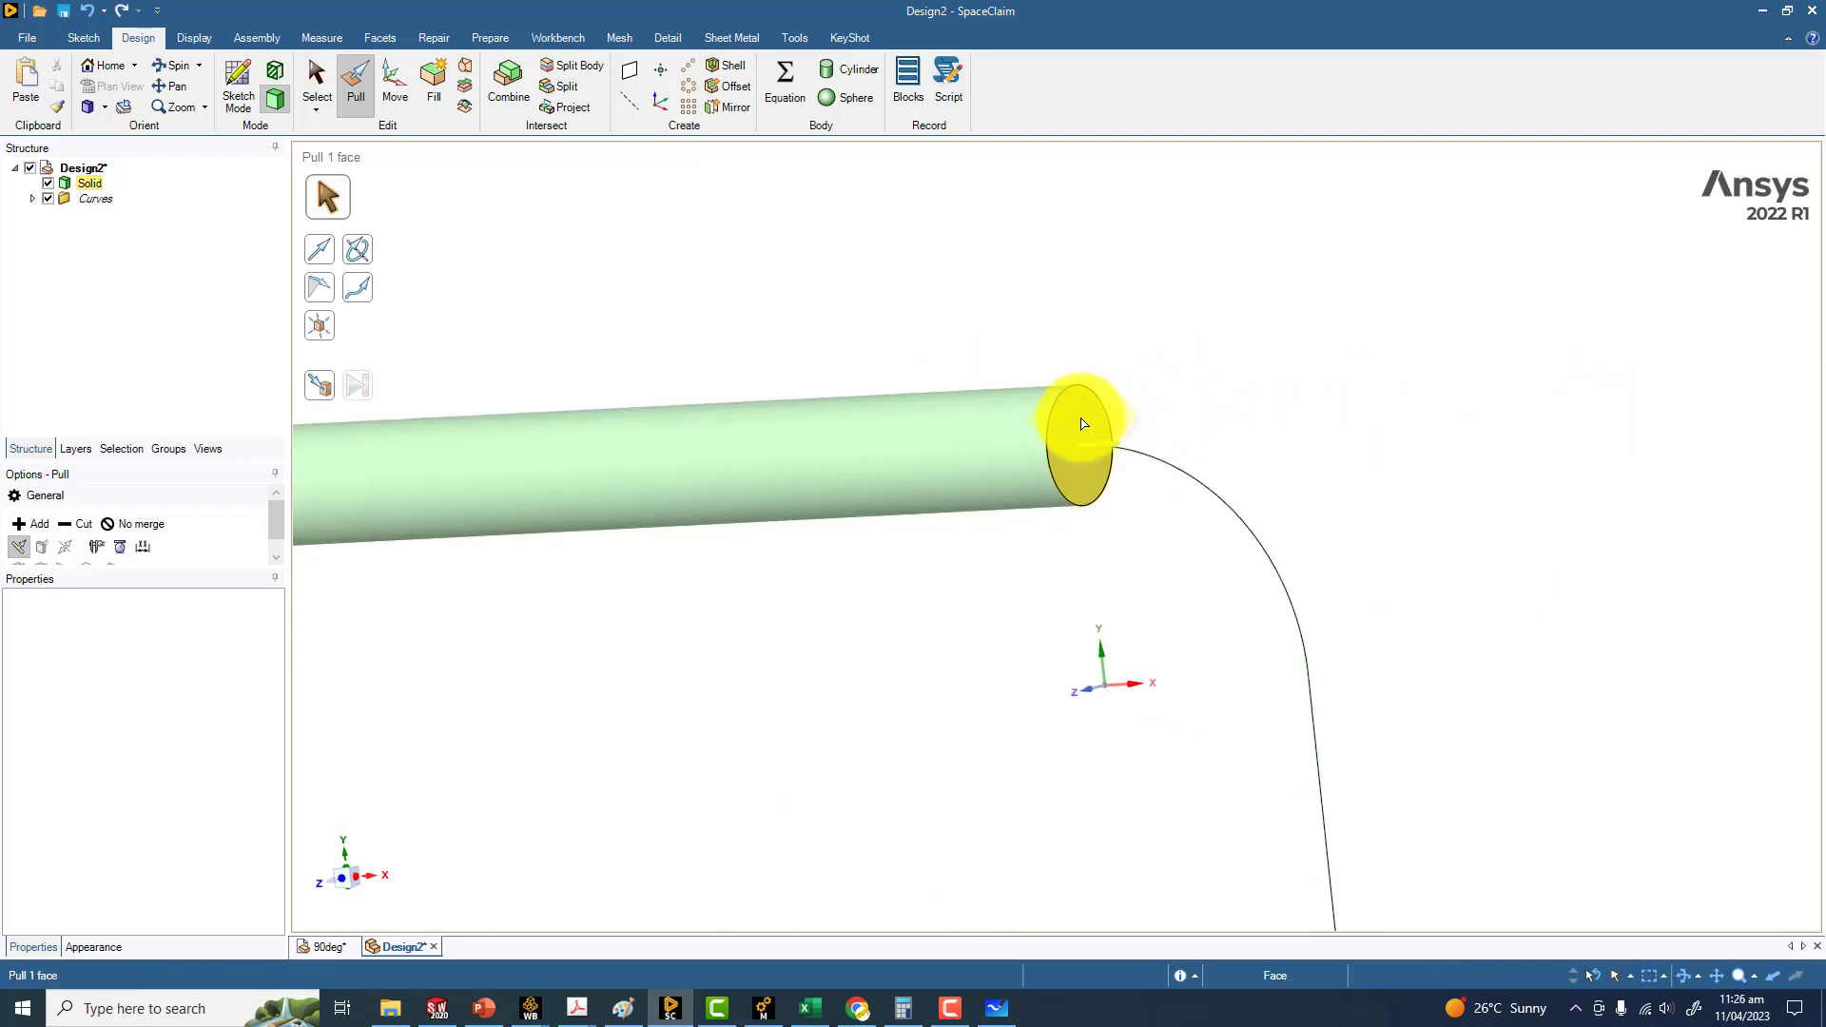
pyautogui.click(1082, 423)
pyautogui.click(359, 303)
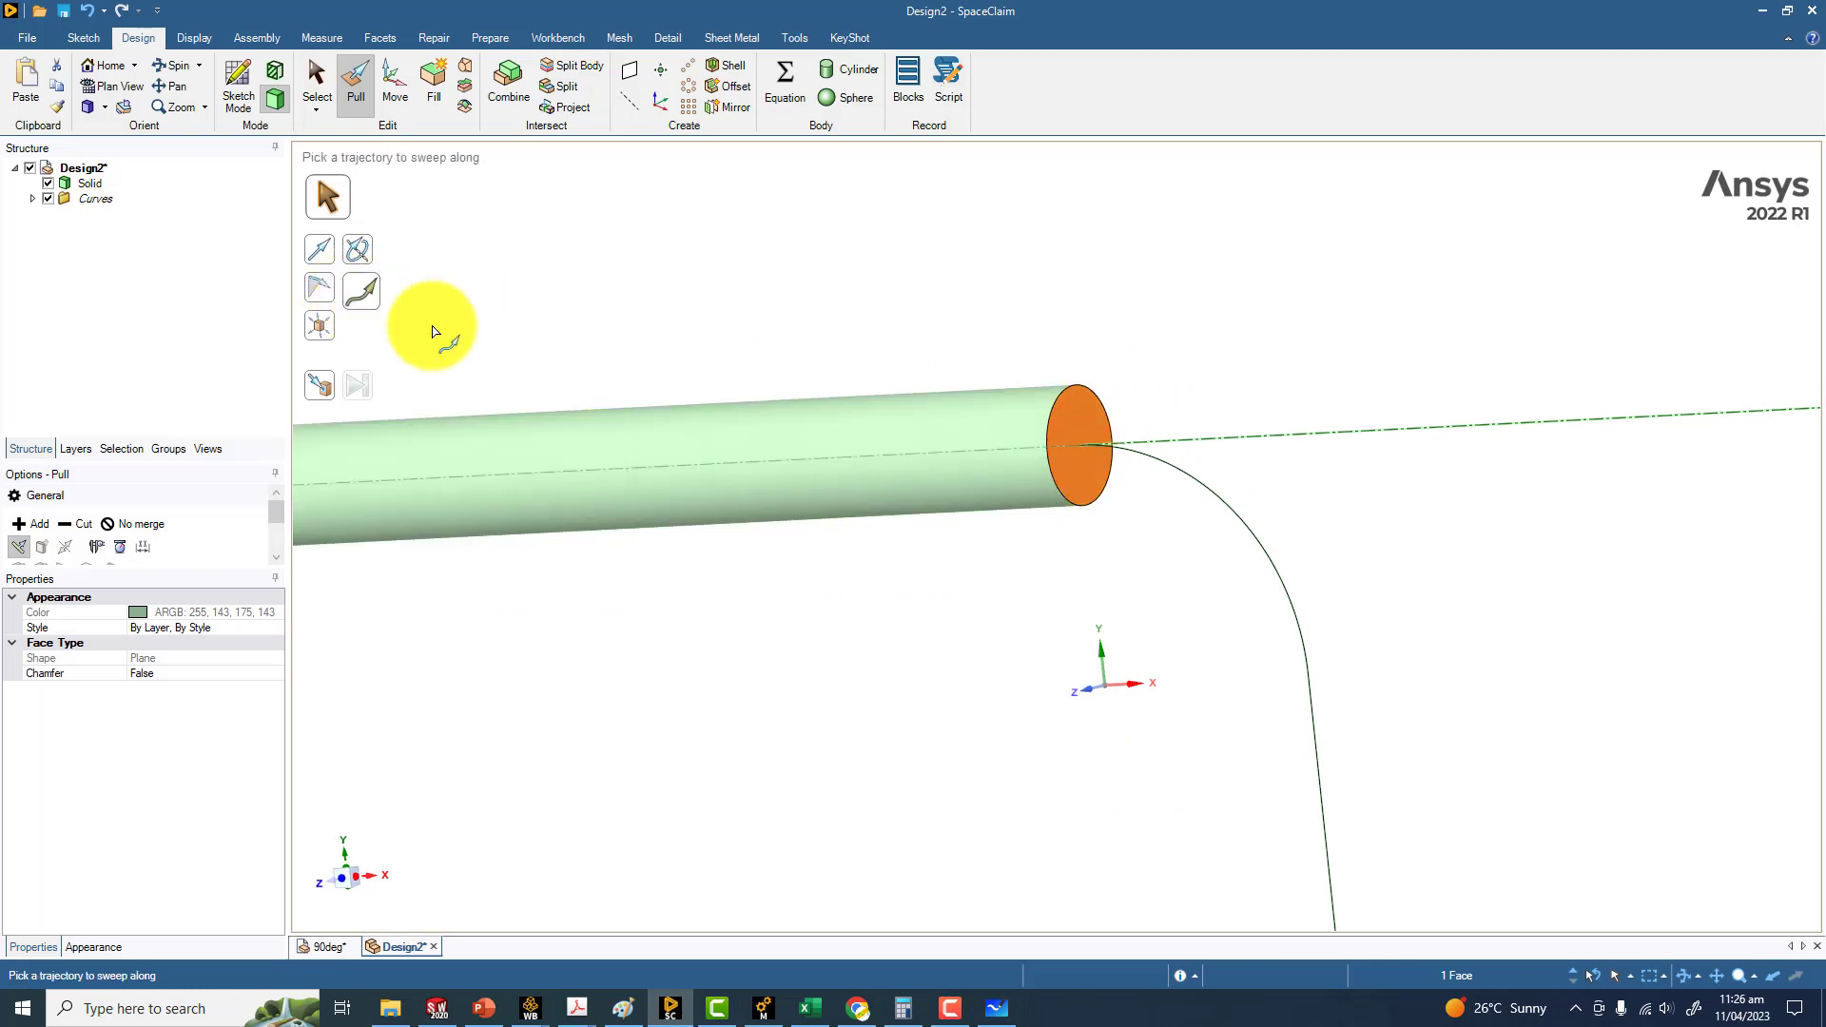
pyautogui.click(1206, 488)
pyautogui.moveTo(1120, 483); pyautogui.dragTo(1550, 778)
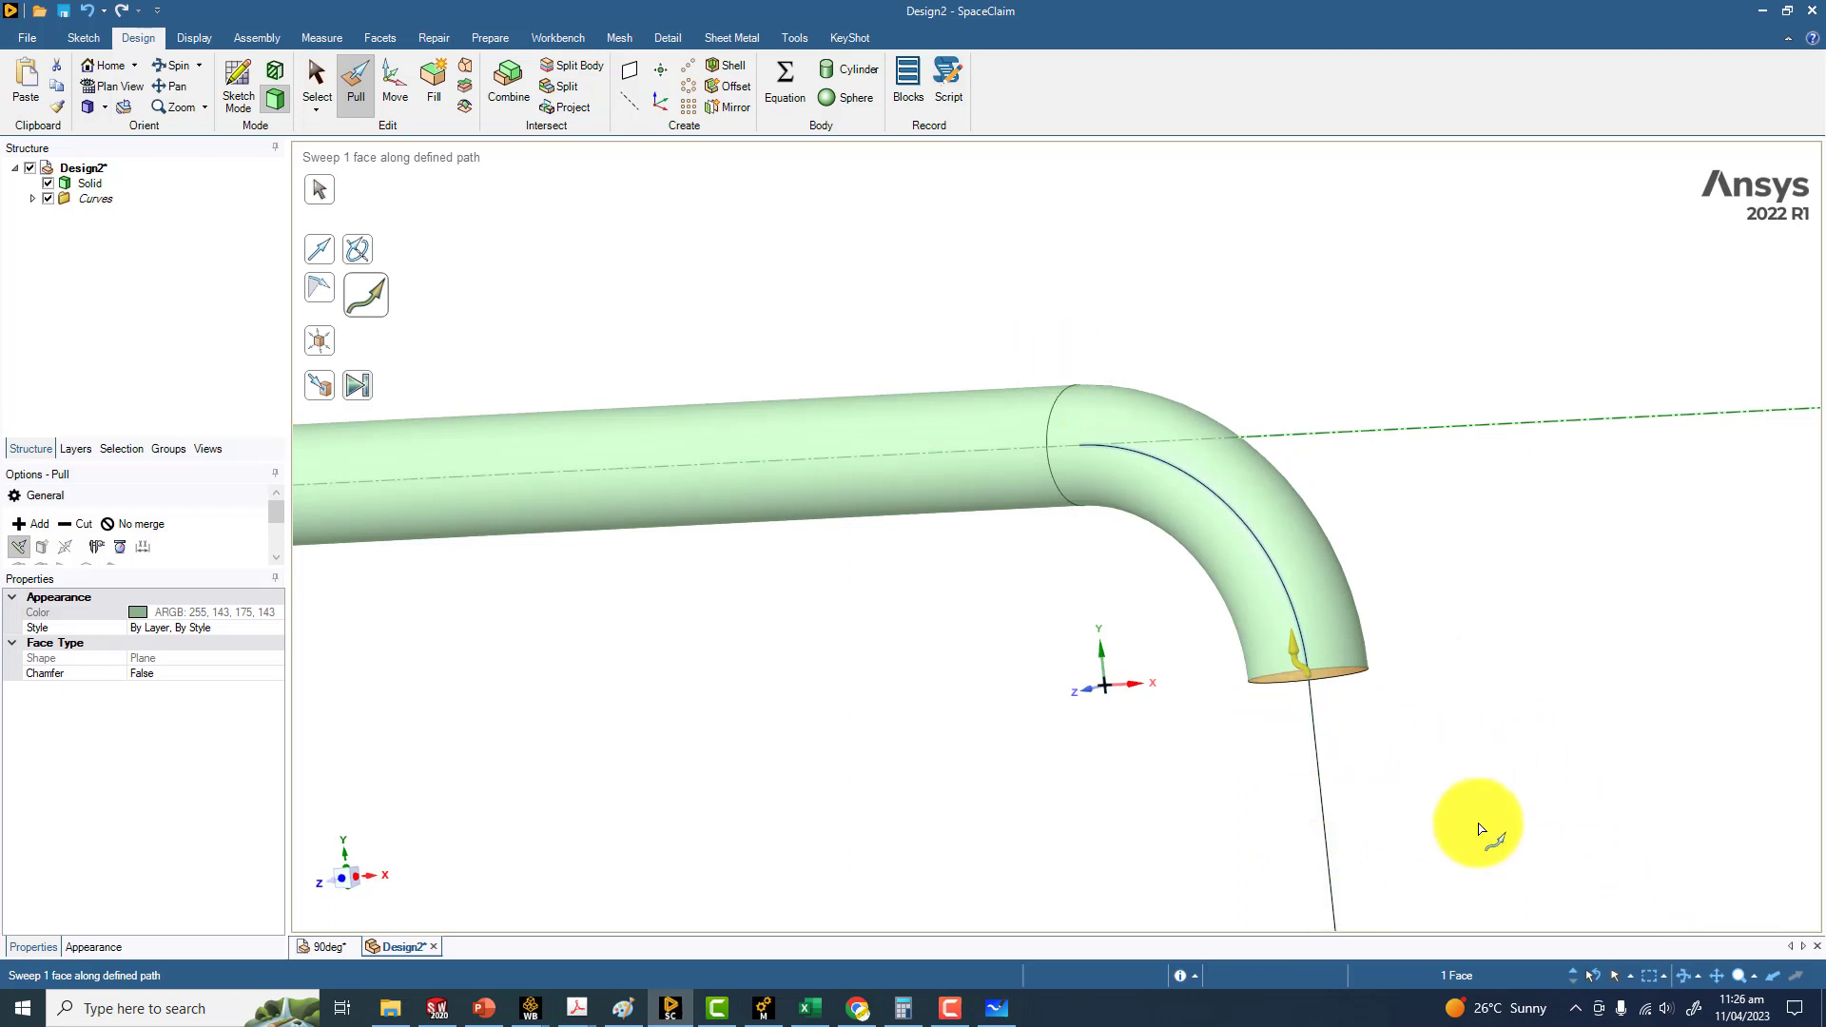
# Step: Sweep the bend's lower end face 0.2 m along the vertical line to form the downstream pipe leg
pyautogui.keyDown('shift'); pyautogui.moveTo(1295, 681); pyautogui.dragTo(922, 354, button='middle'); pyautogui.keyUp('shift')
pyautogui.click(921, 354)
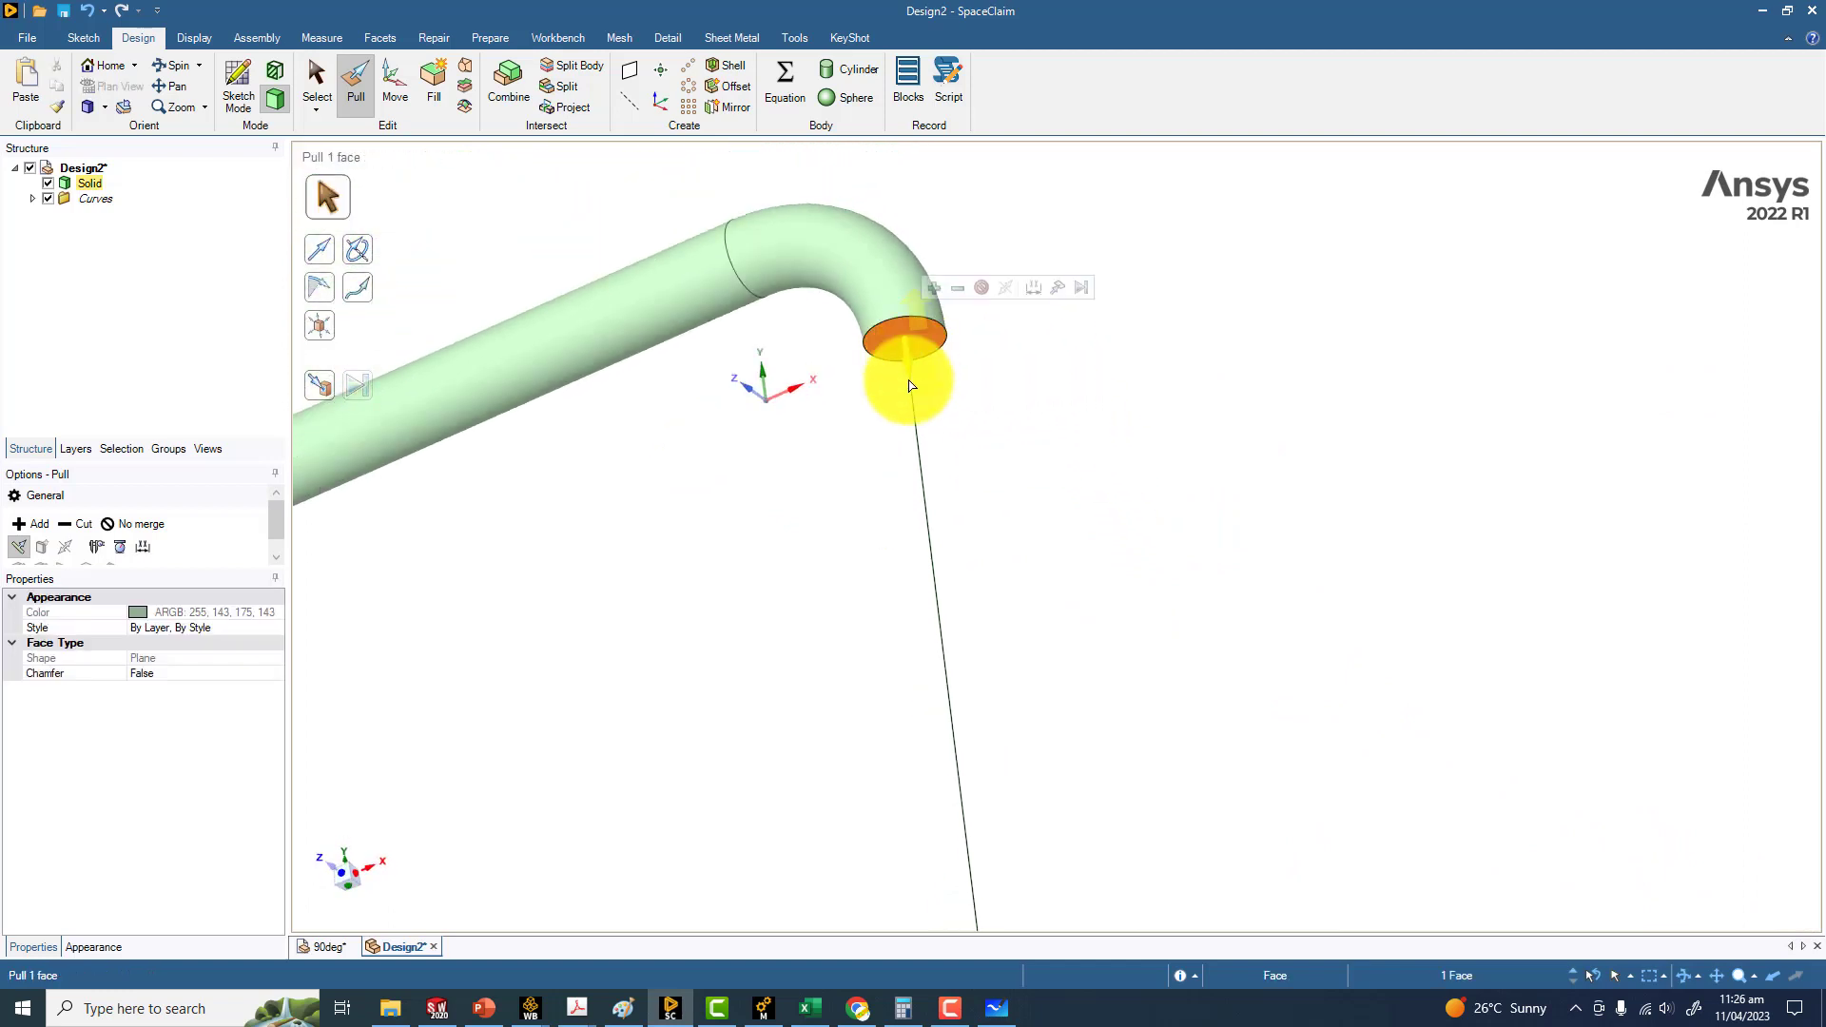
pyautogui.click(357, 288)
pyautogui.click(931, 483)
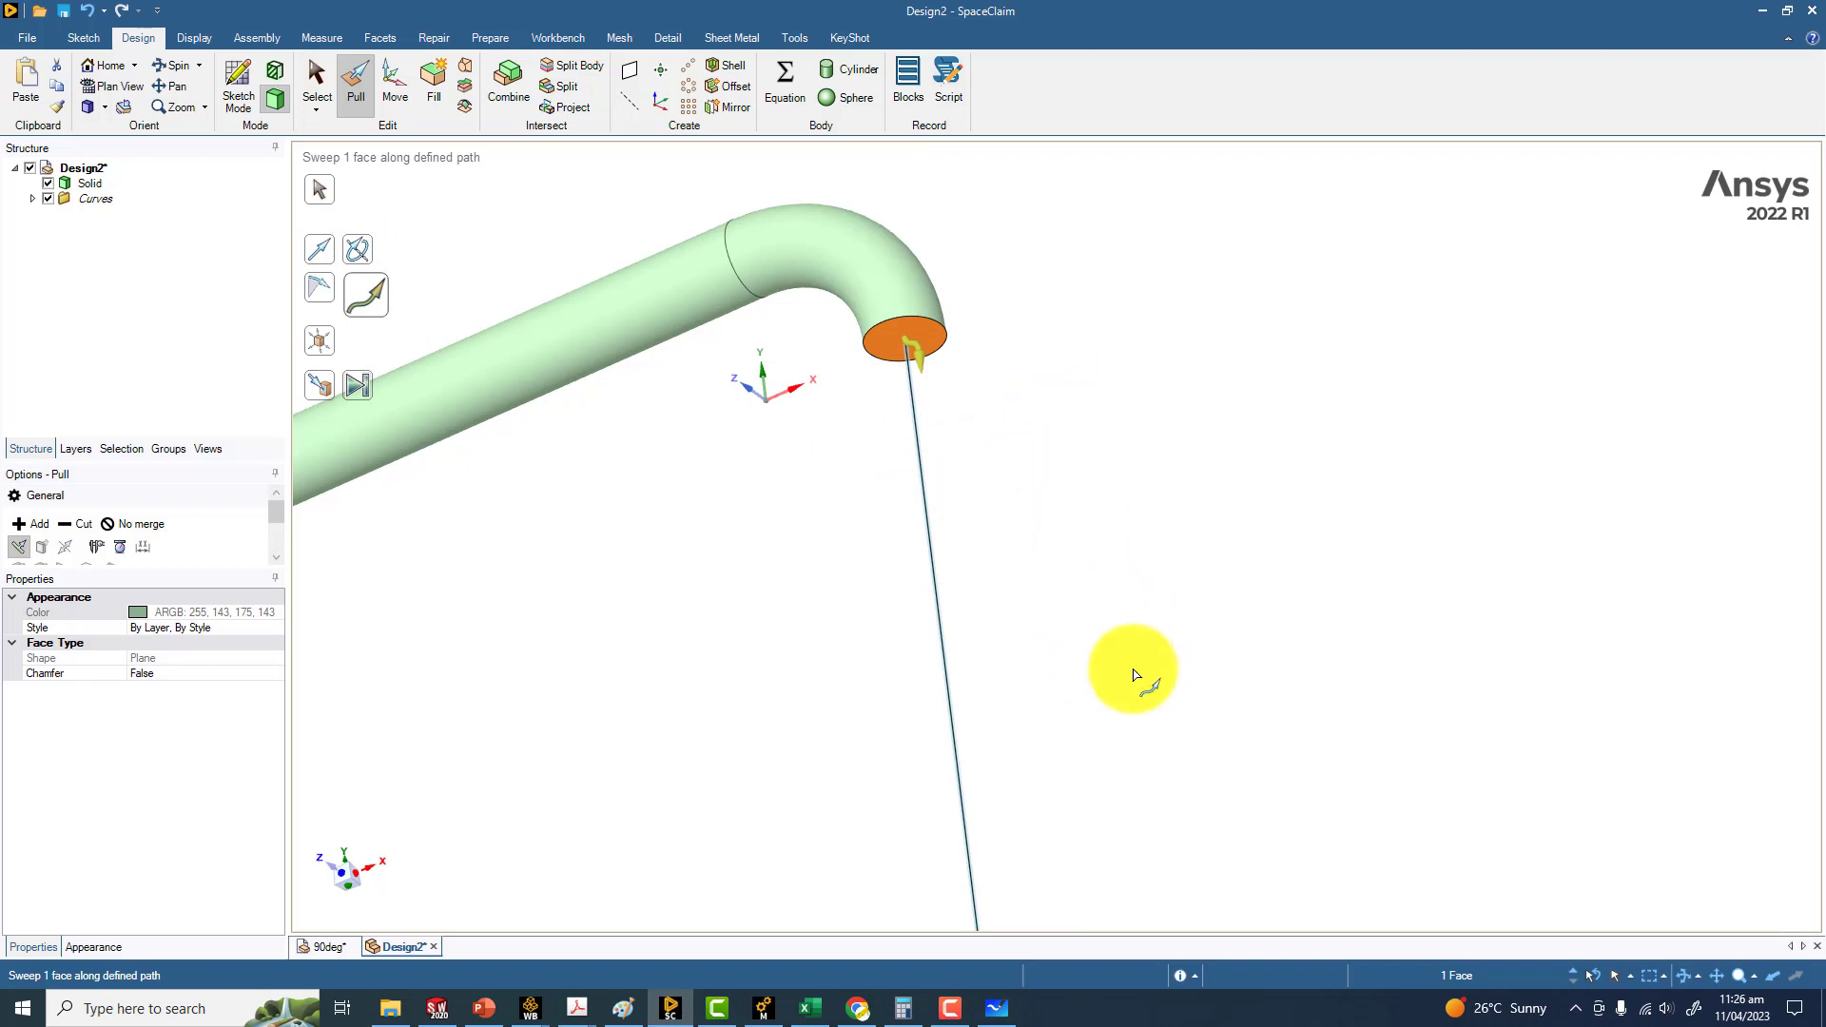
pyautogui.moveTo(1133, 665); pyautogui.dragTo(1227, 980)
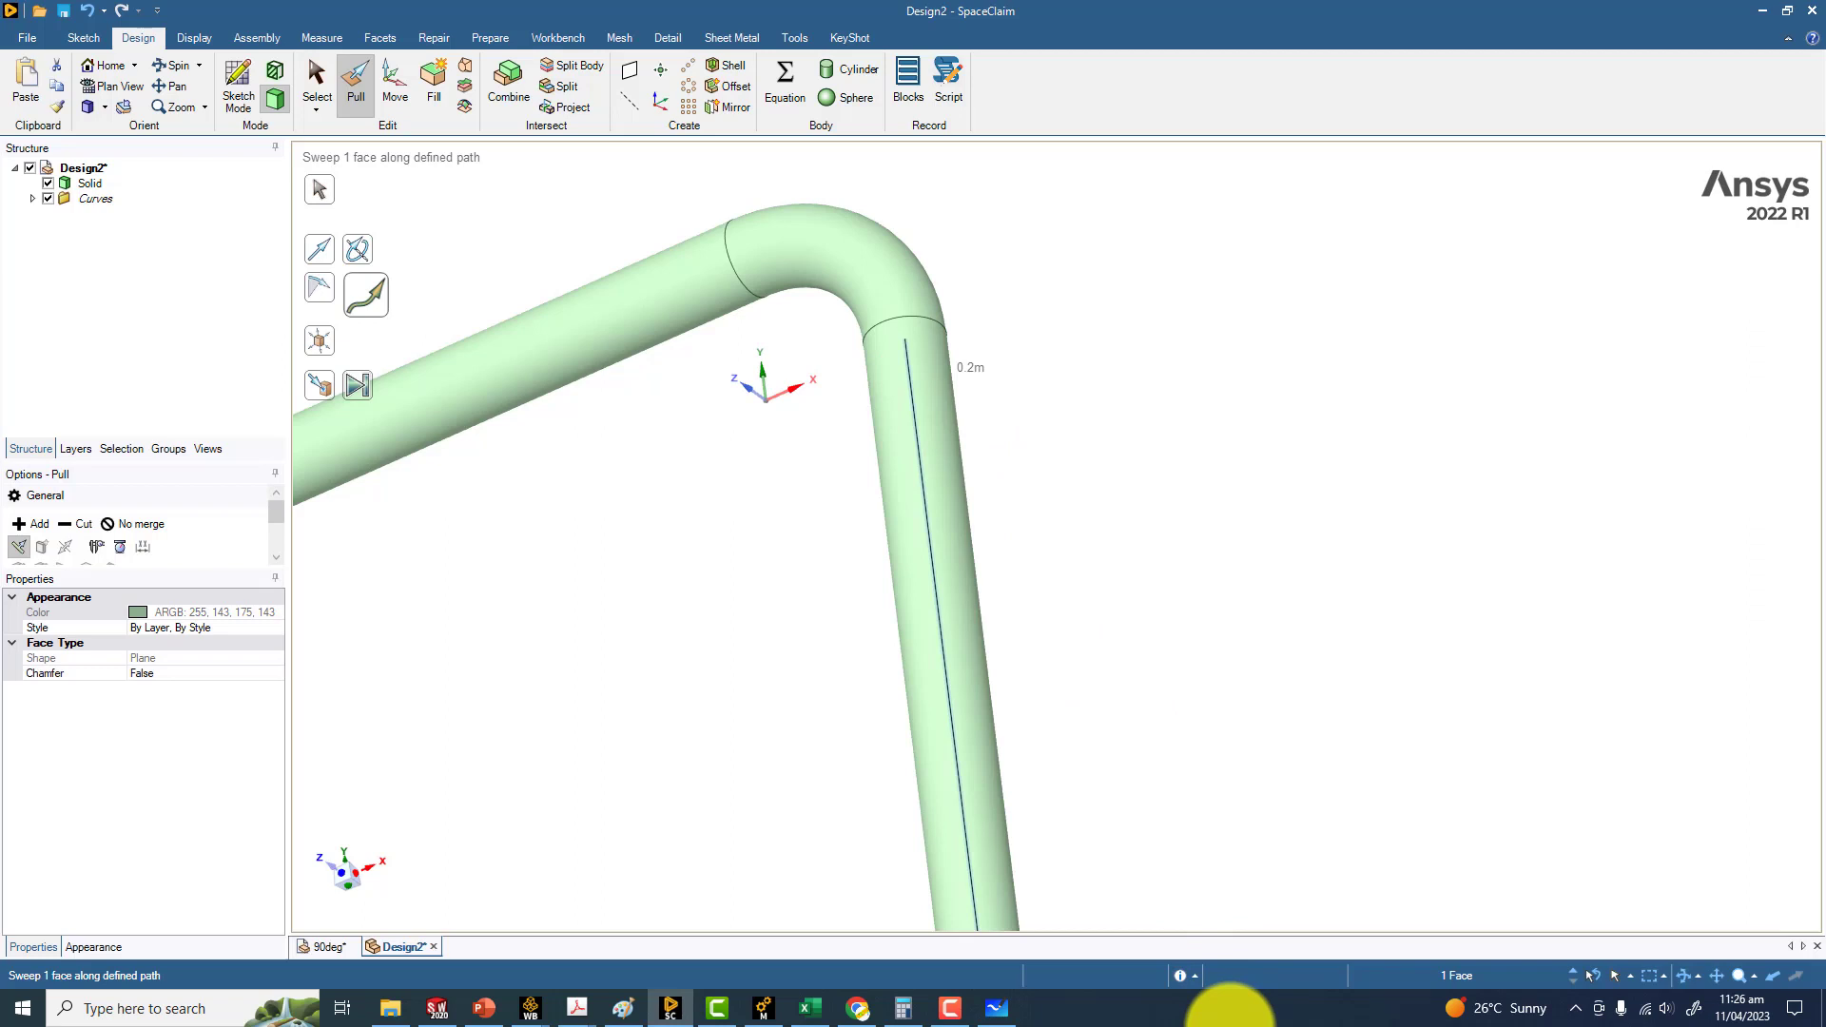
pyautogui.click(1190, 611)
pyautogui.scroll(-5, 1227, 489)
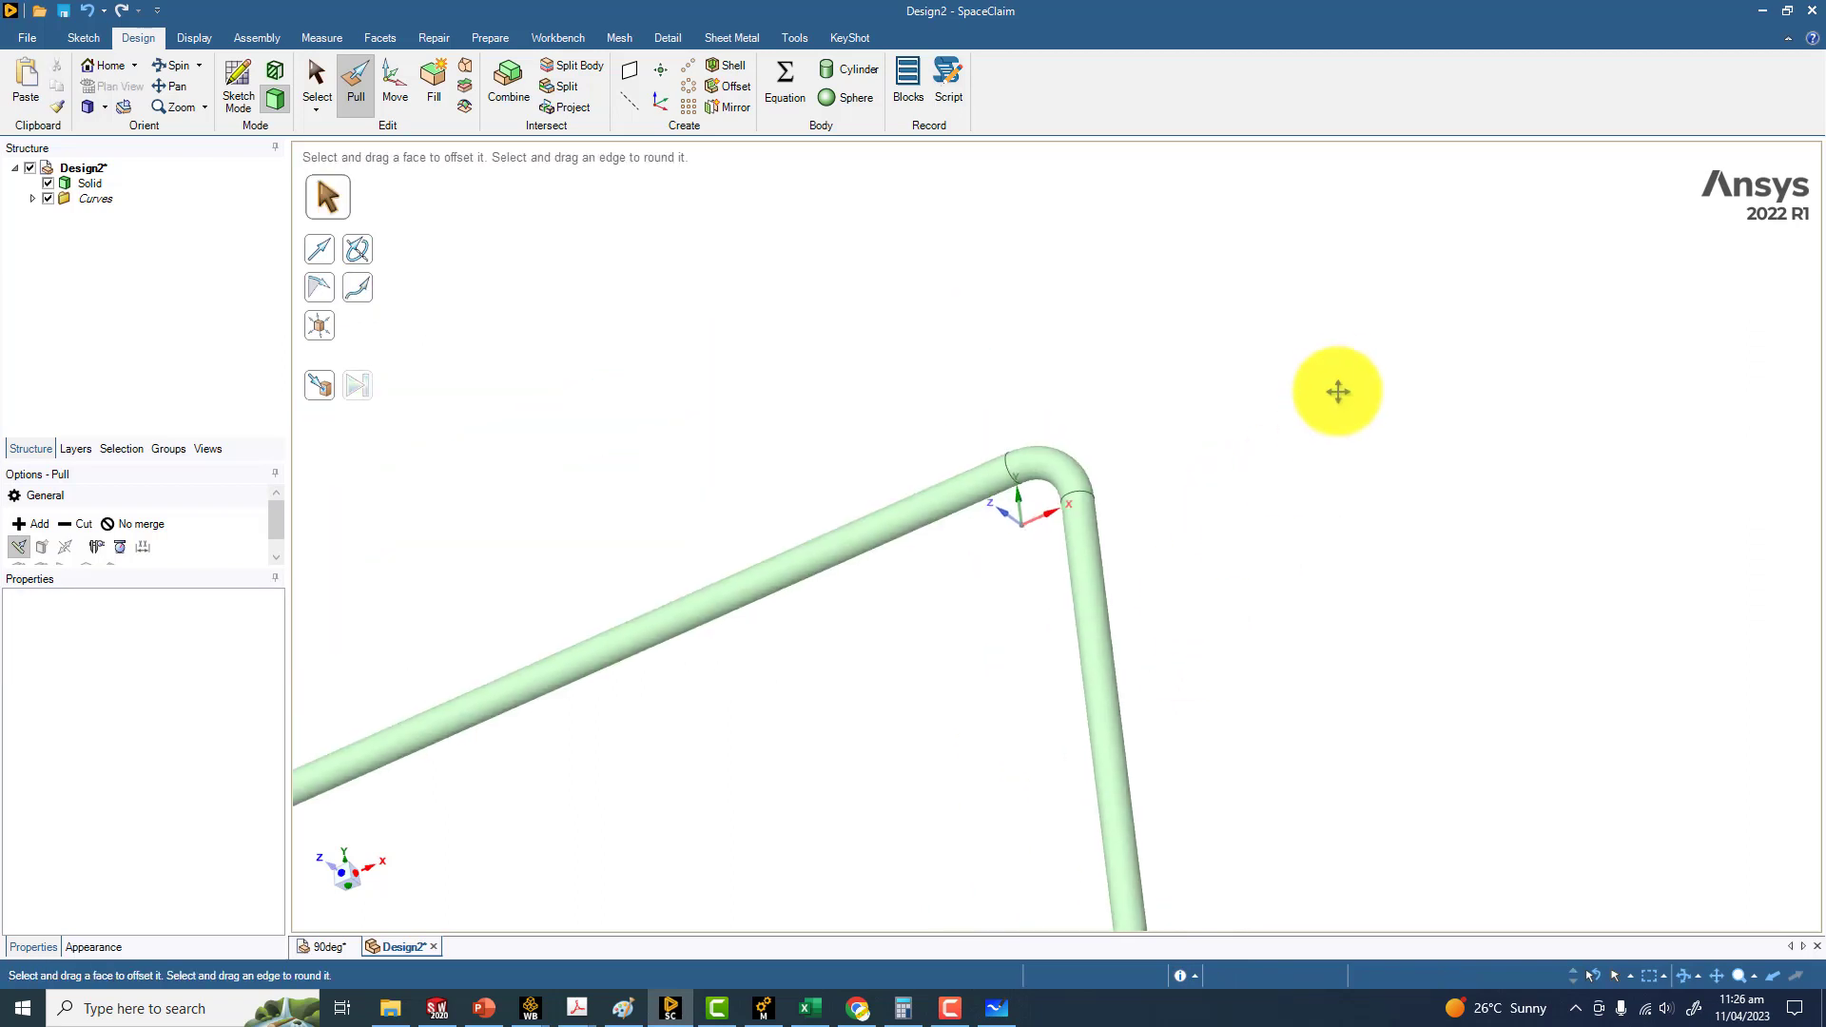
pyautogui.moveTo(1338, 391); pyautogui.dragTo(1313, 428, button='middle')
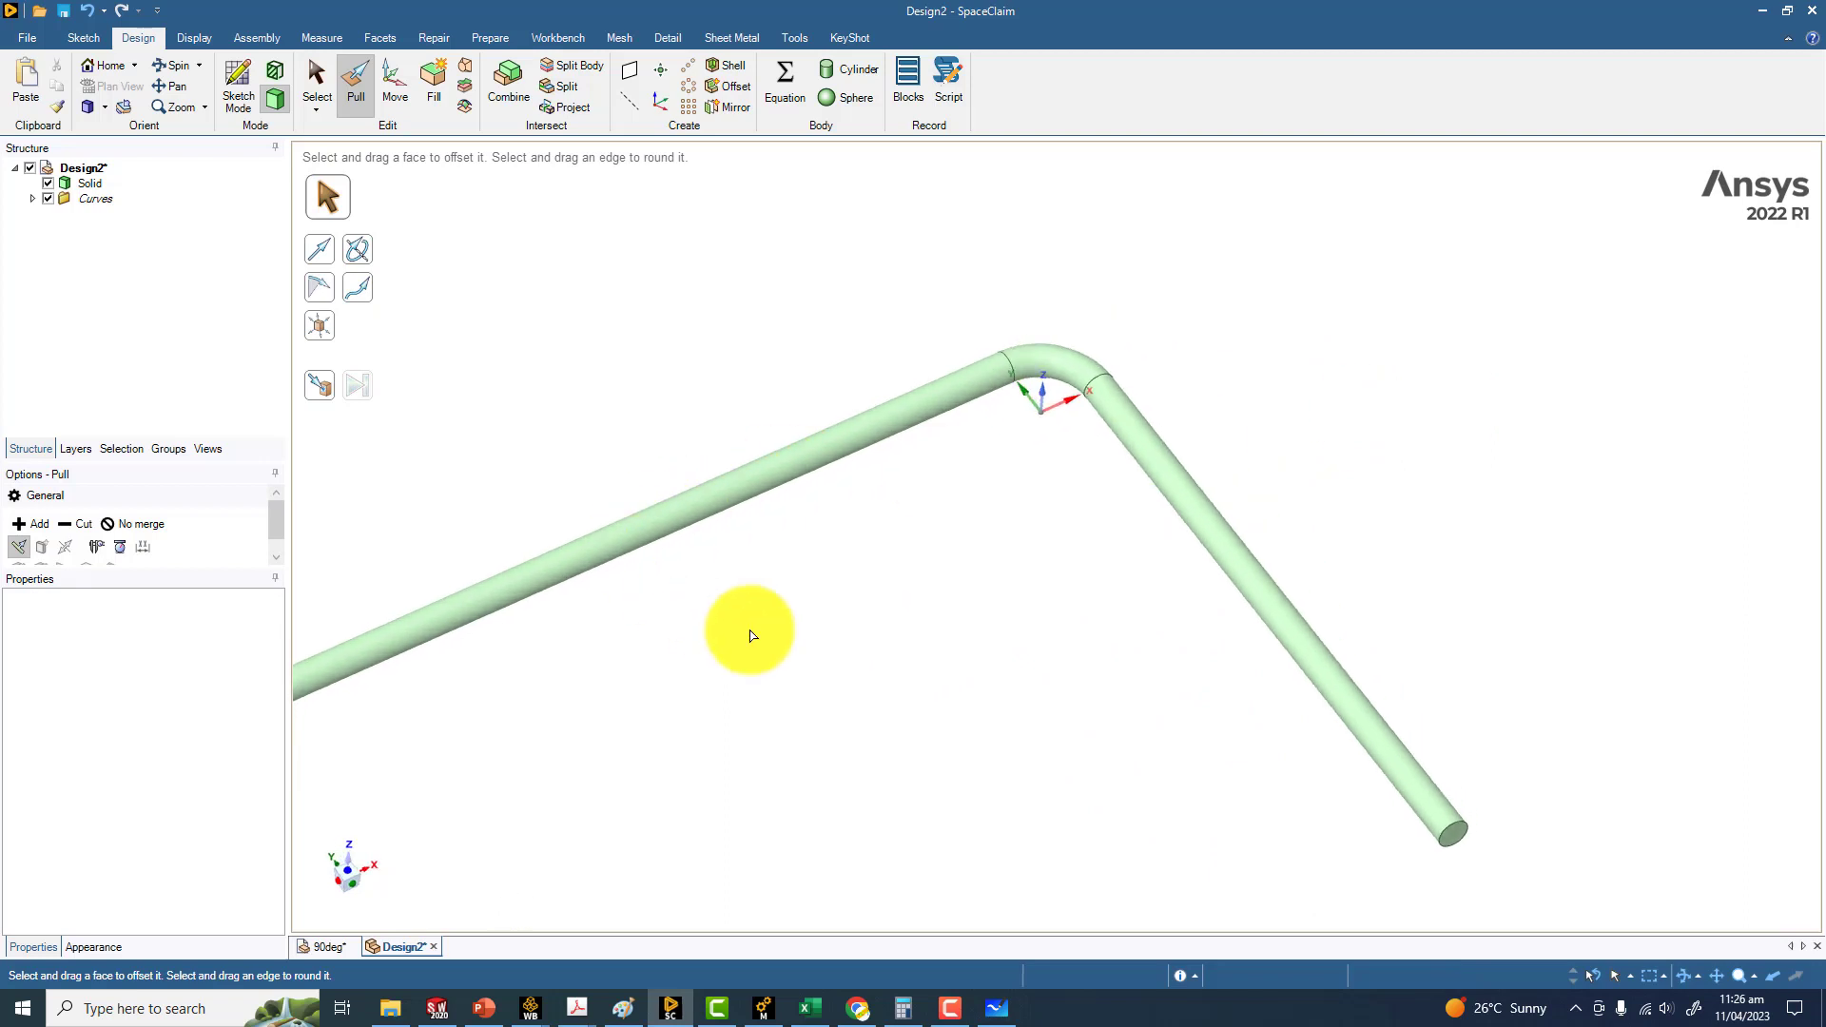
pyautogui.moveTo(750, 636); pyautogui.dragTo(765, 454, button='middle')
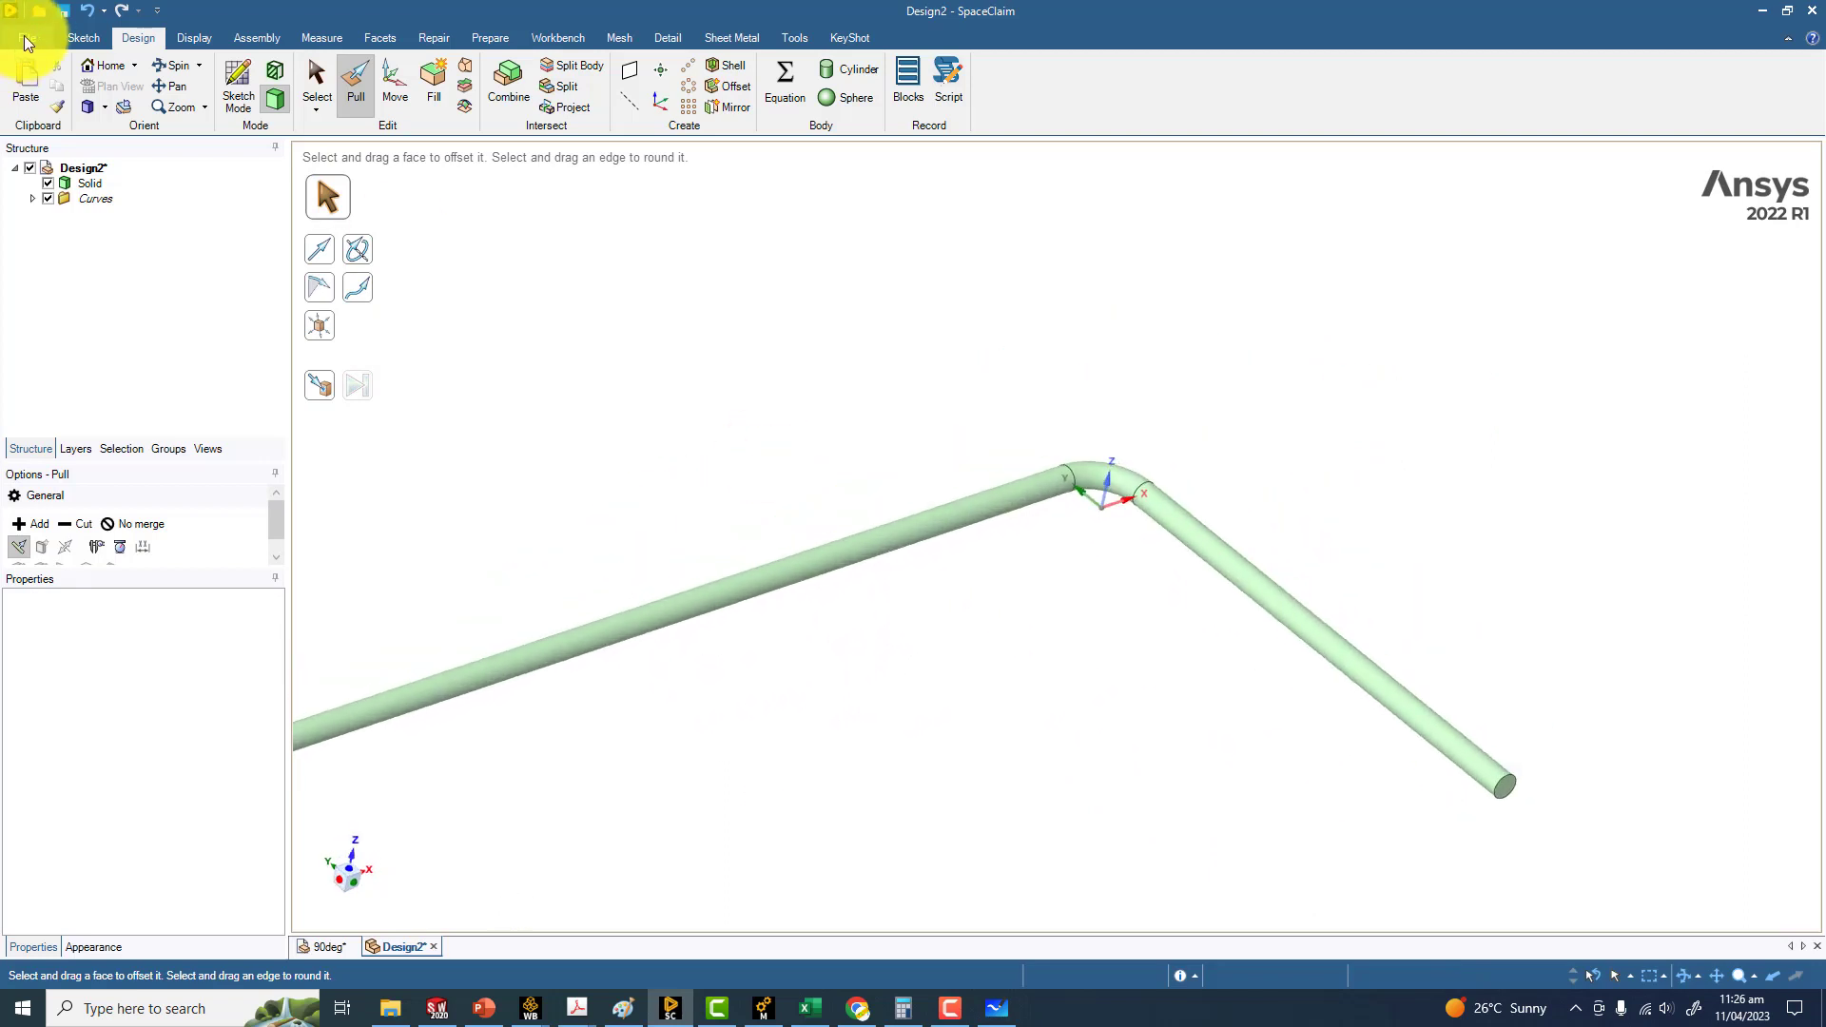
# Step: Try to save the design over the existing 90deg file in the 90 deg bend folder
pyautogui.click(26, 43)
pyautogui.press('Escape')
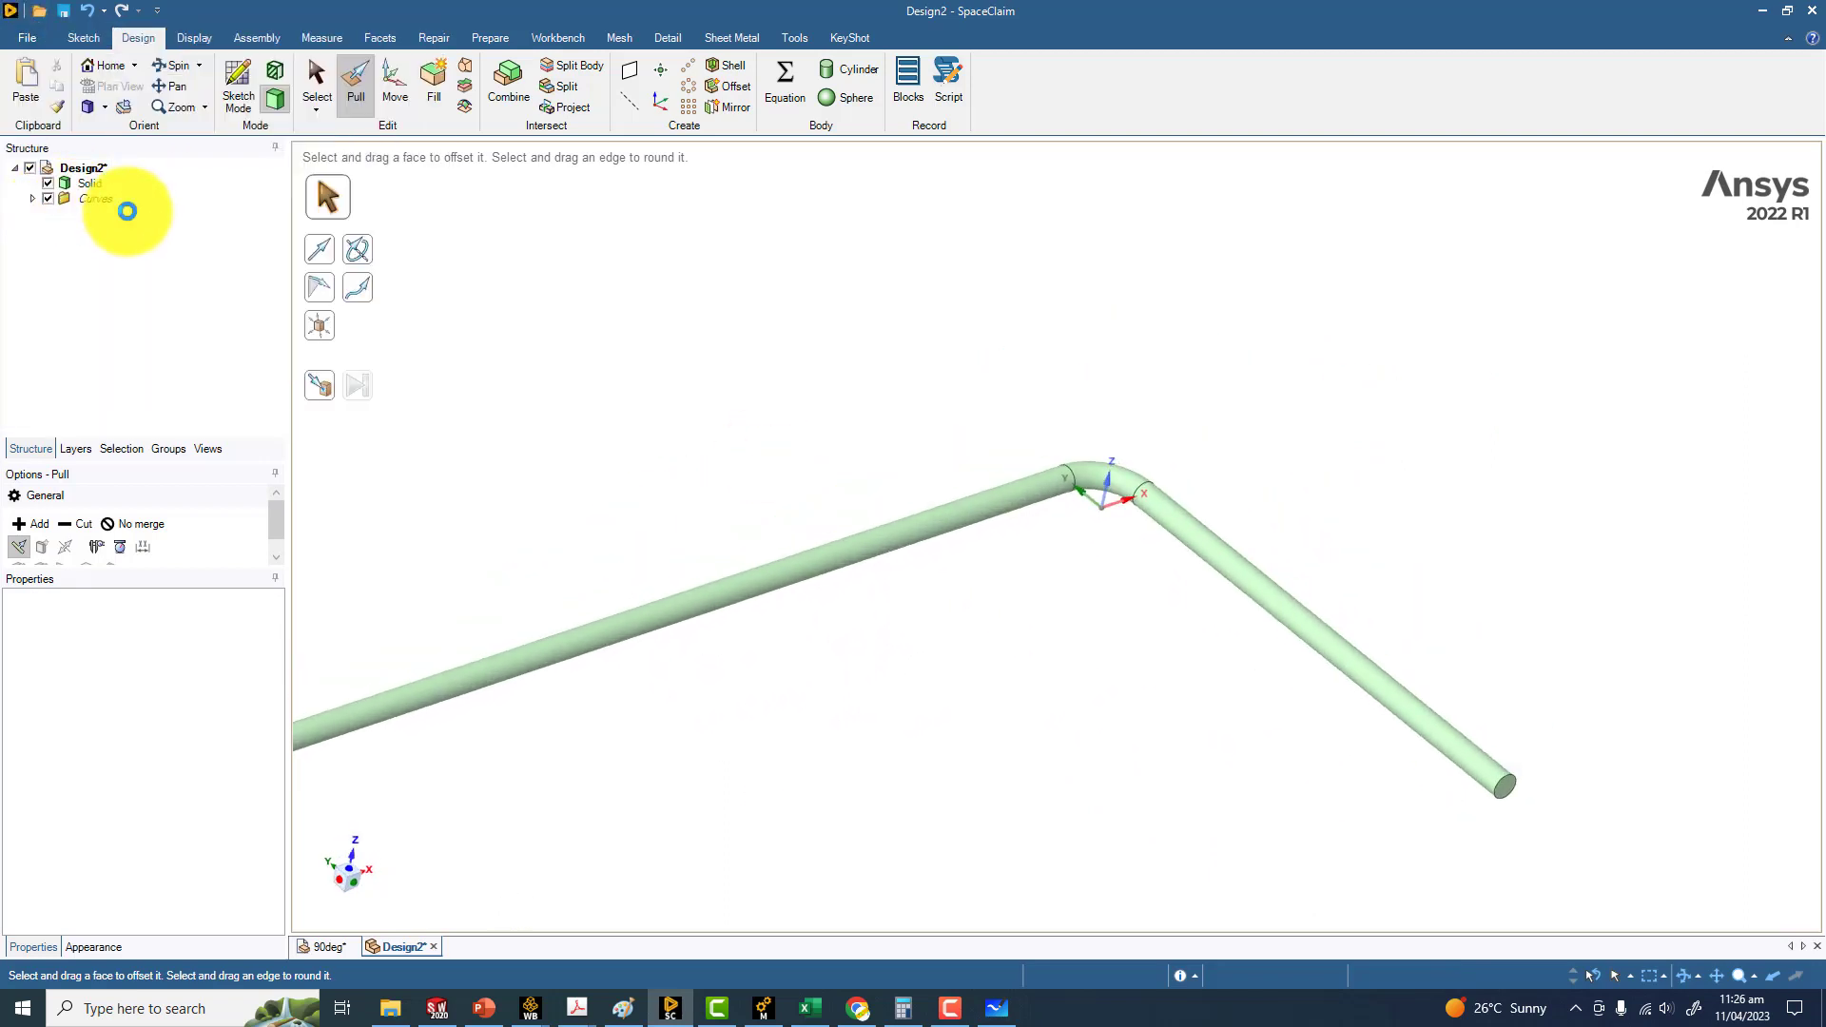
pyautogui.hotkey('ctrl', 's')
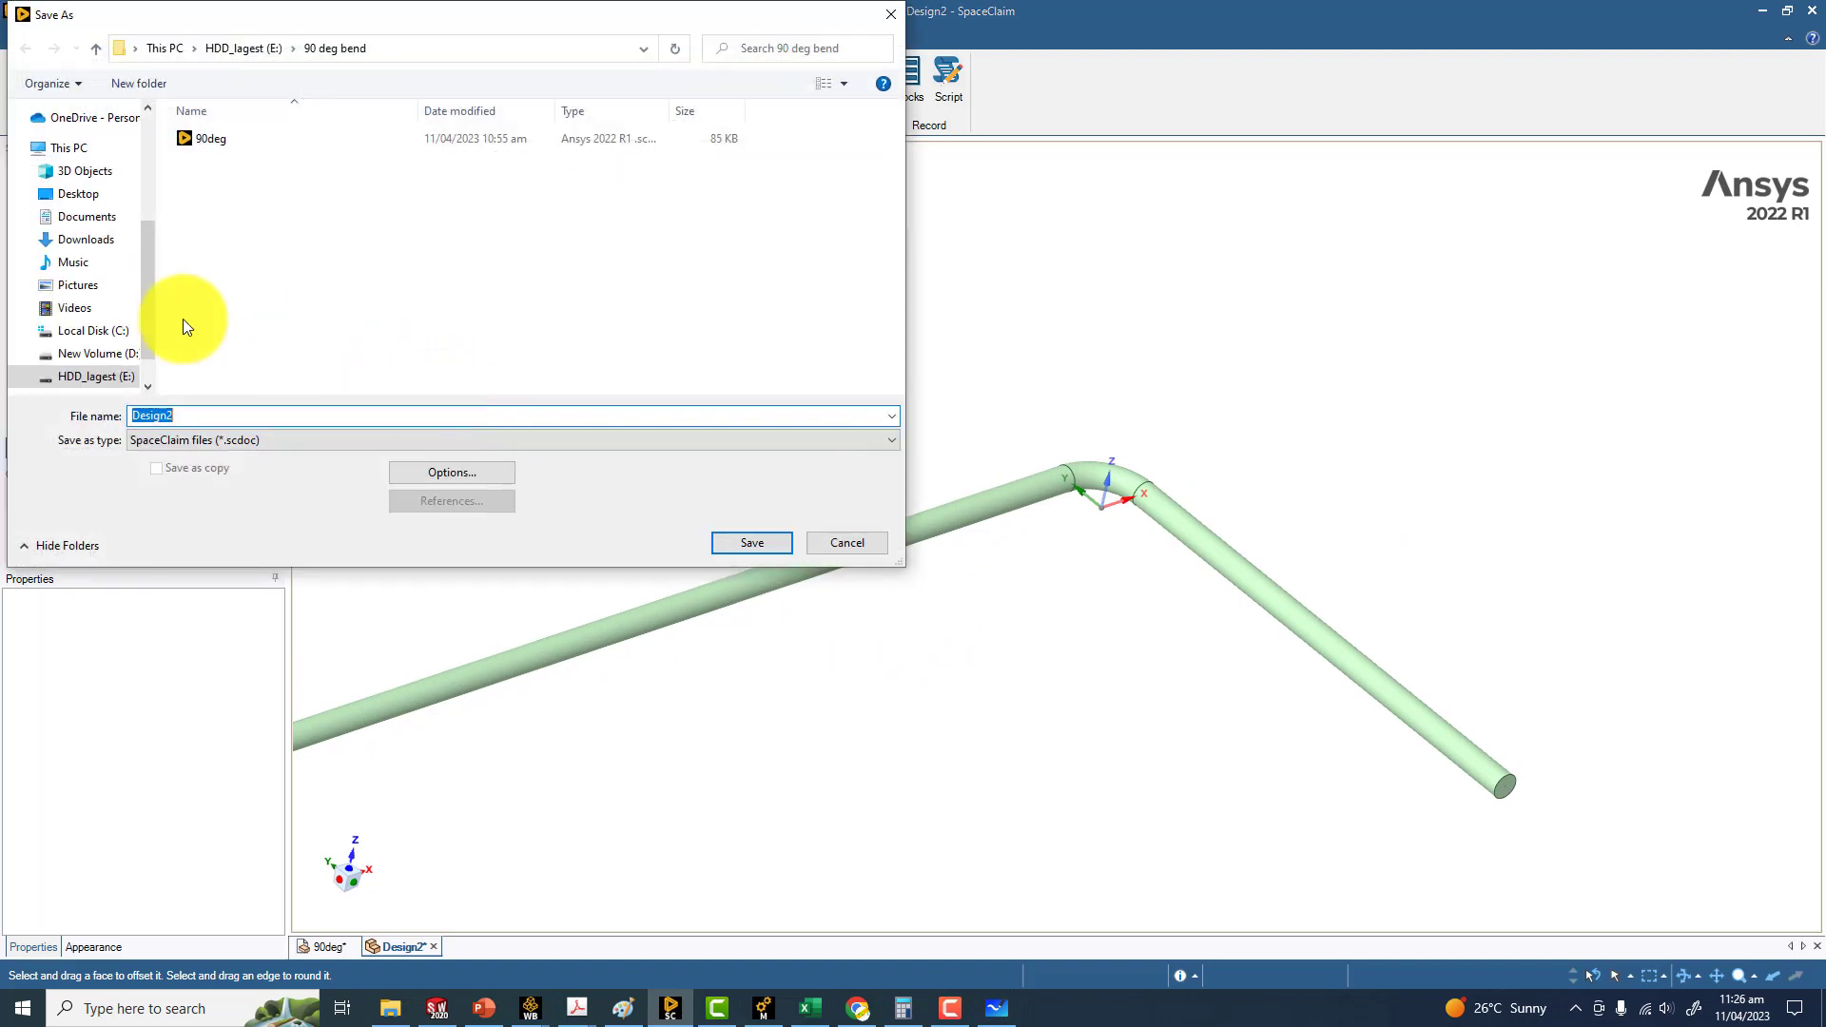
pyautogui.click(207, 141)
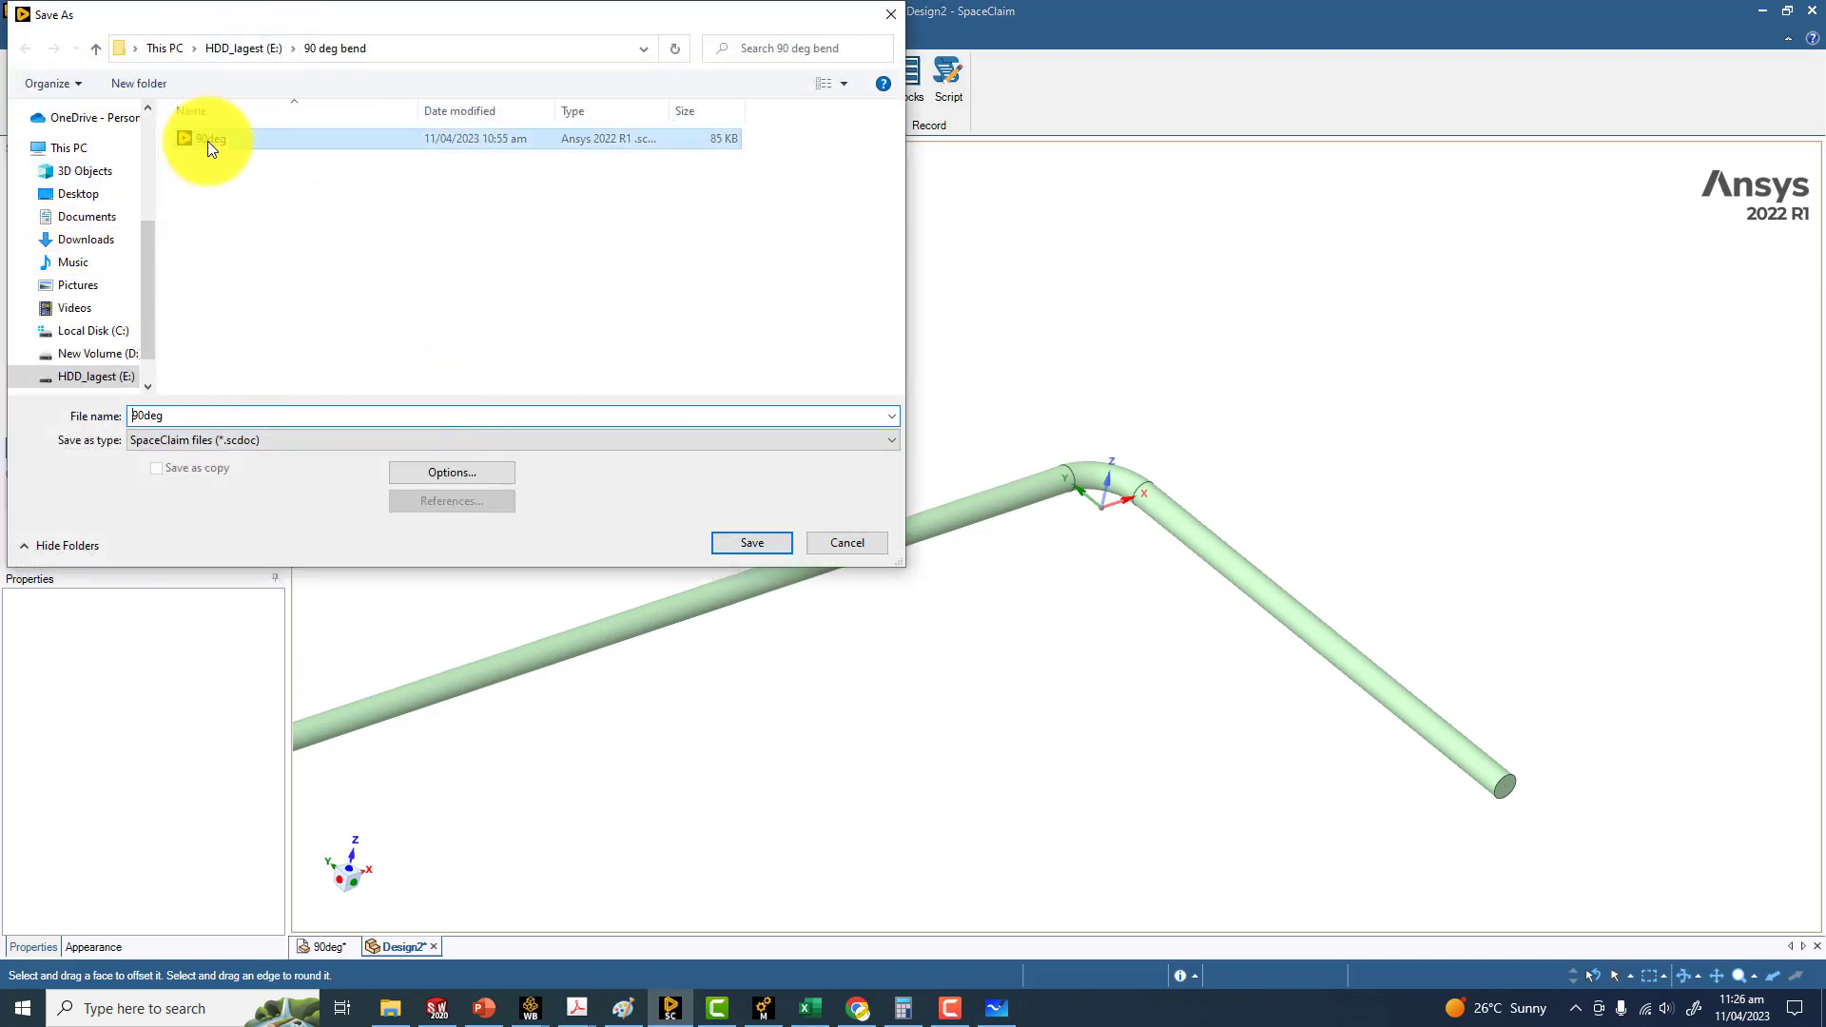
pyautogui.click(754, 542)
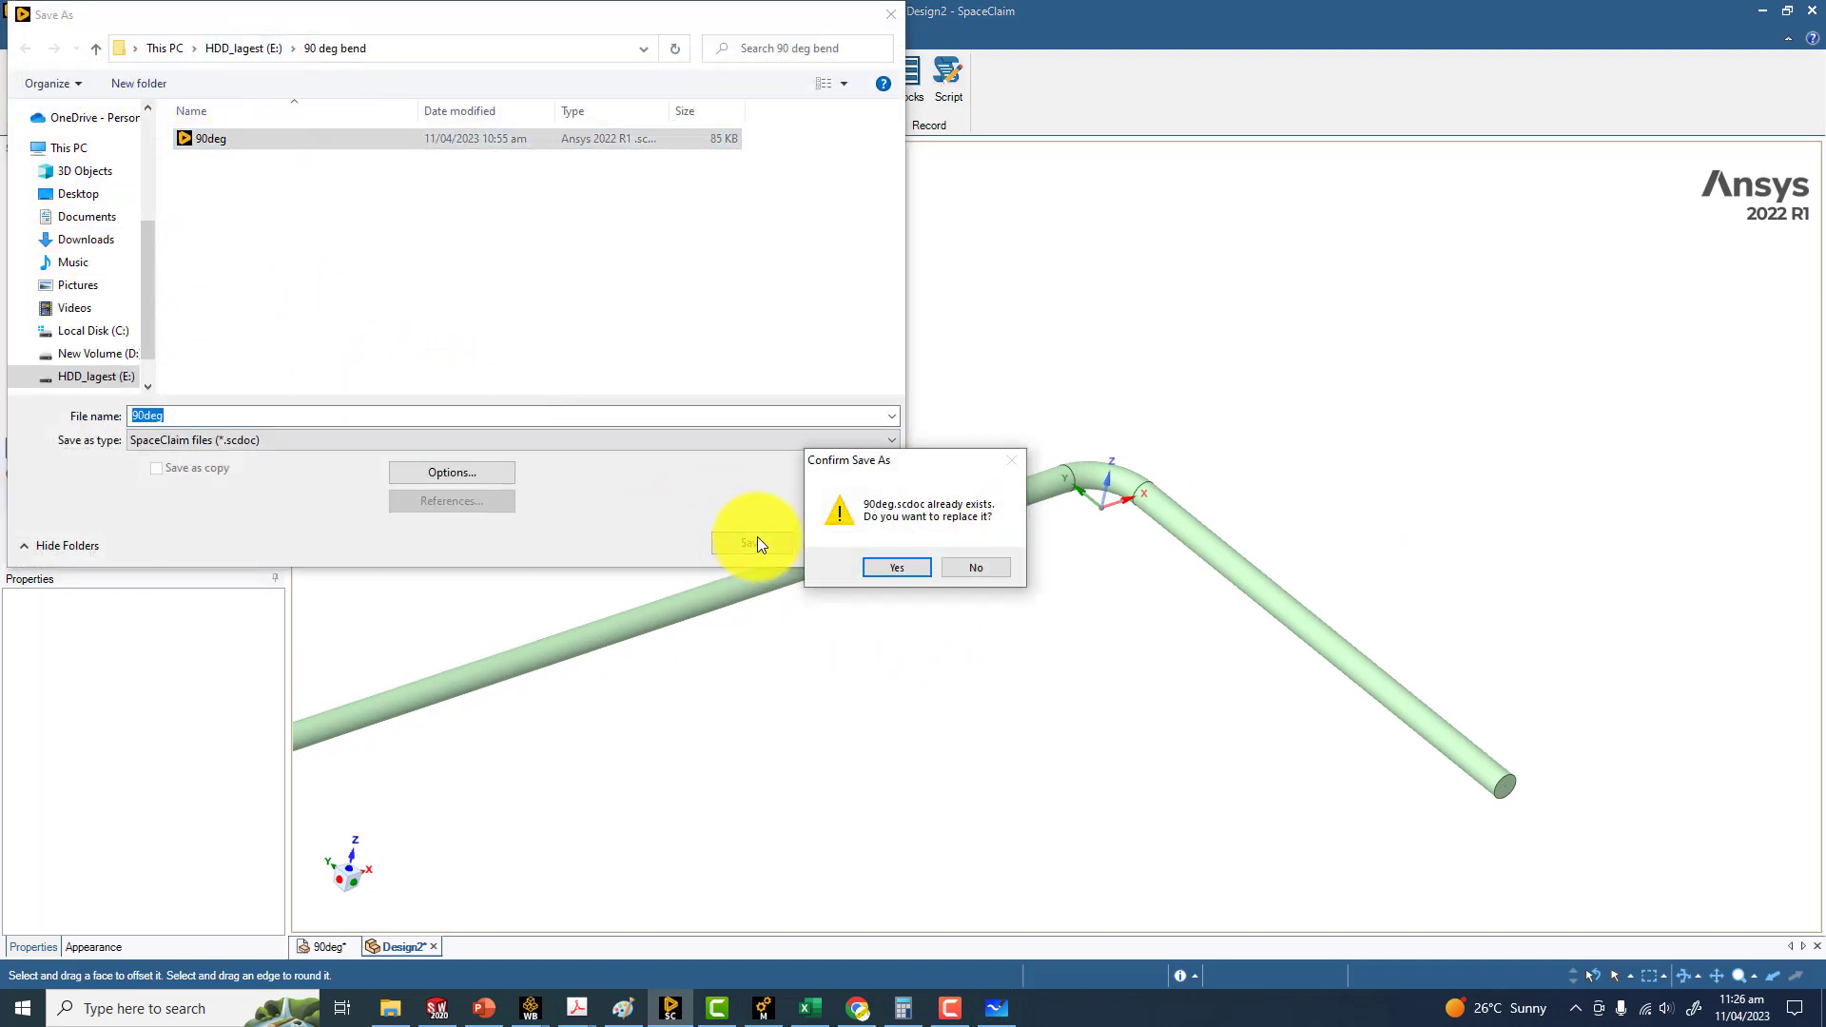
pyautogui.click(883, 571)
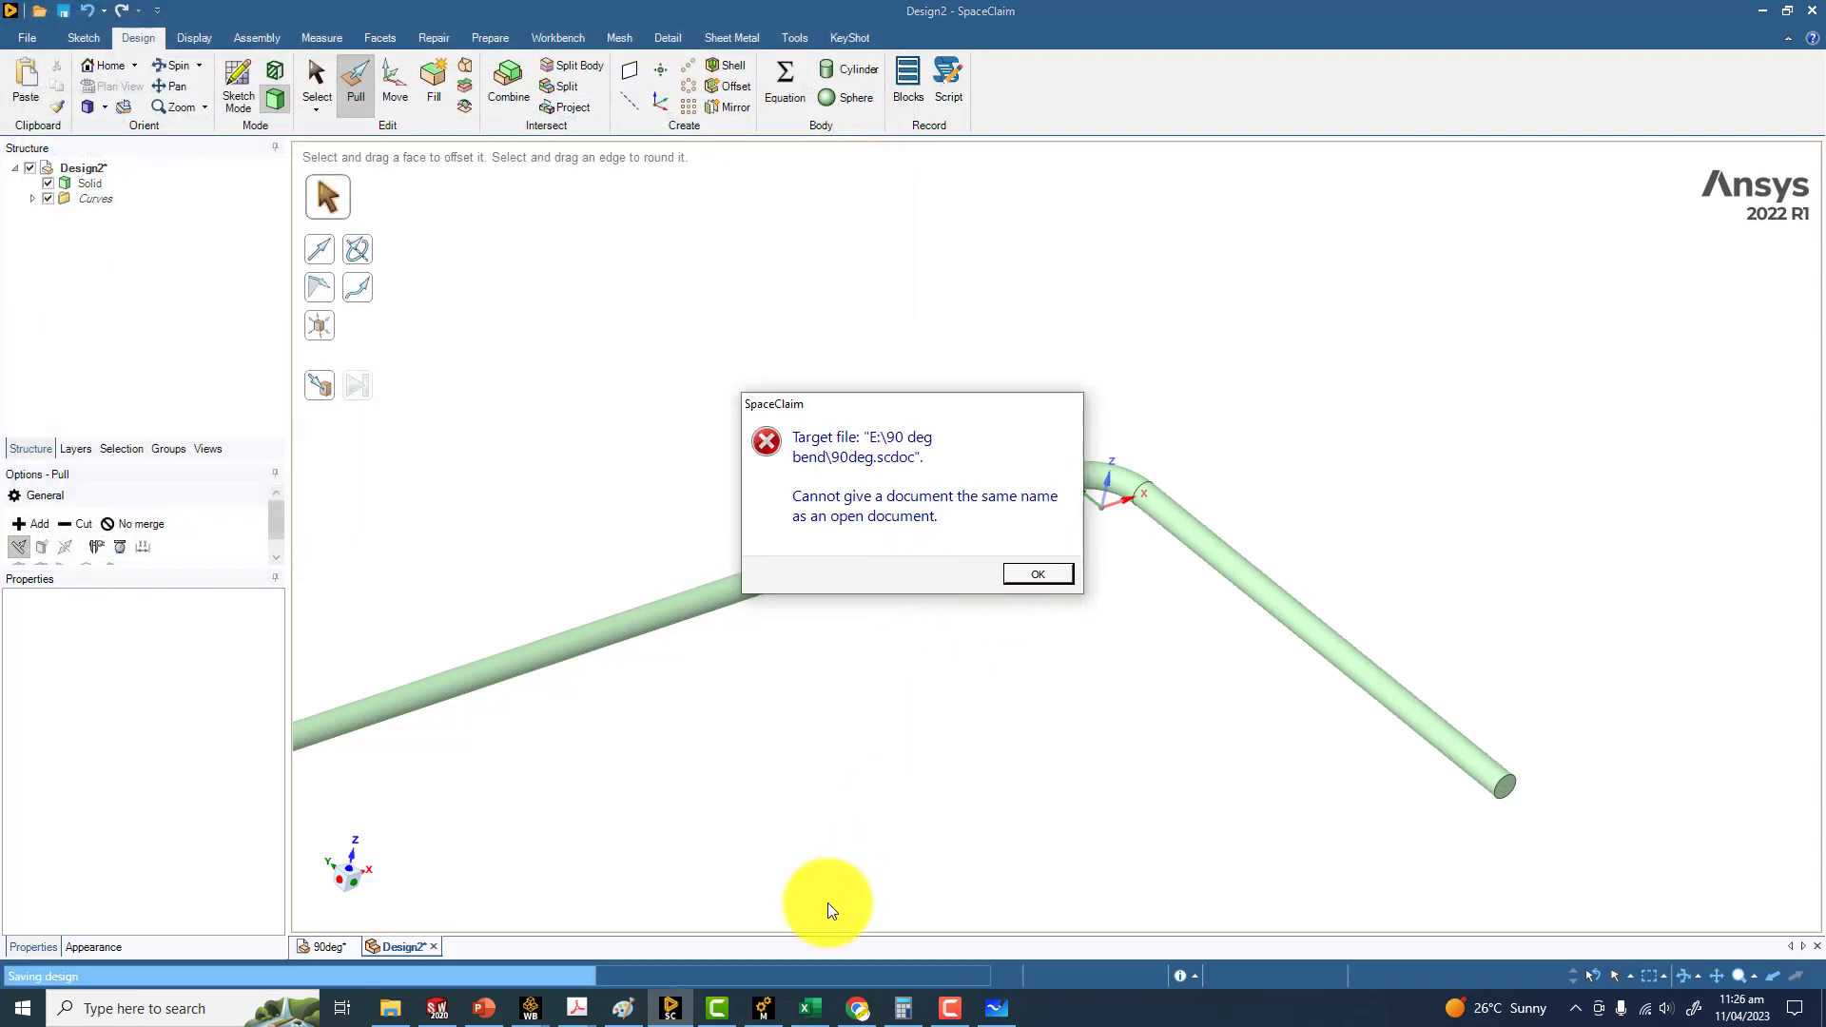
pyautogui.click(1035, 575)
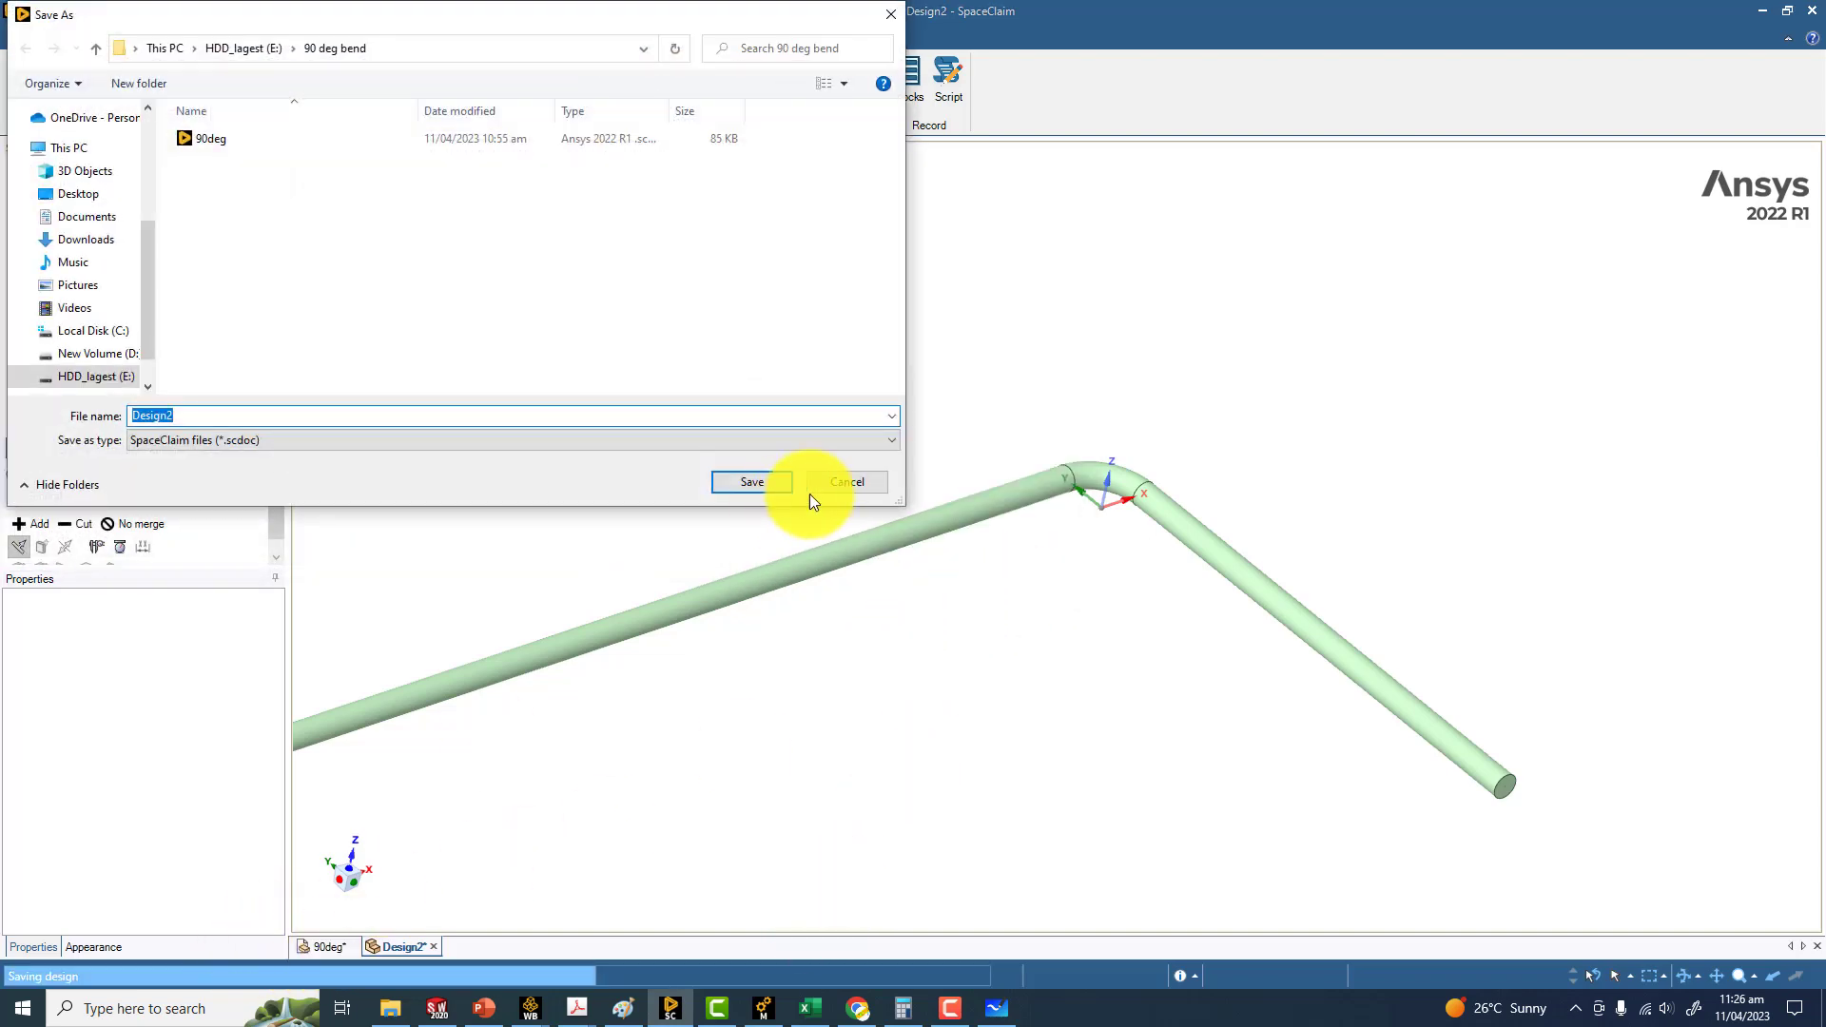
pyautogui.click(860, 488)
# Step: Close the open 90deg document without saving its changes
pyautogui.click(333, 946)
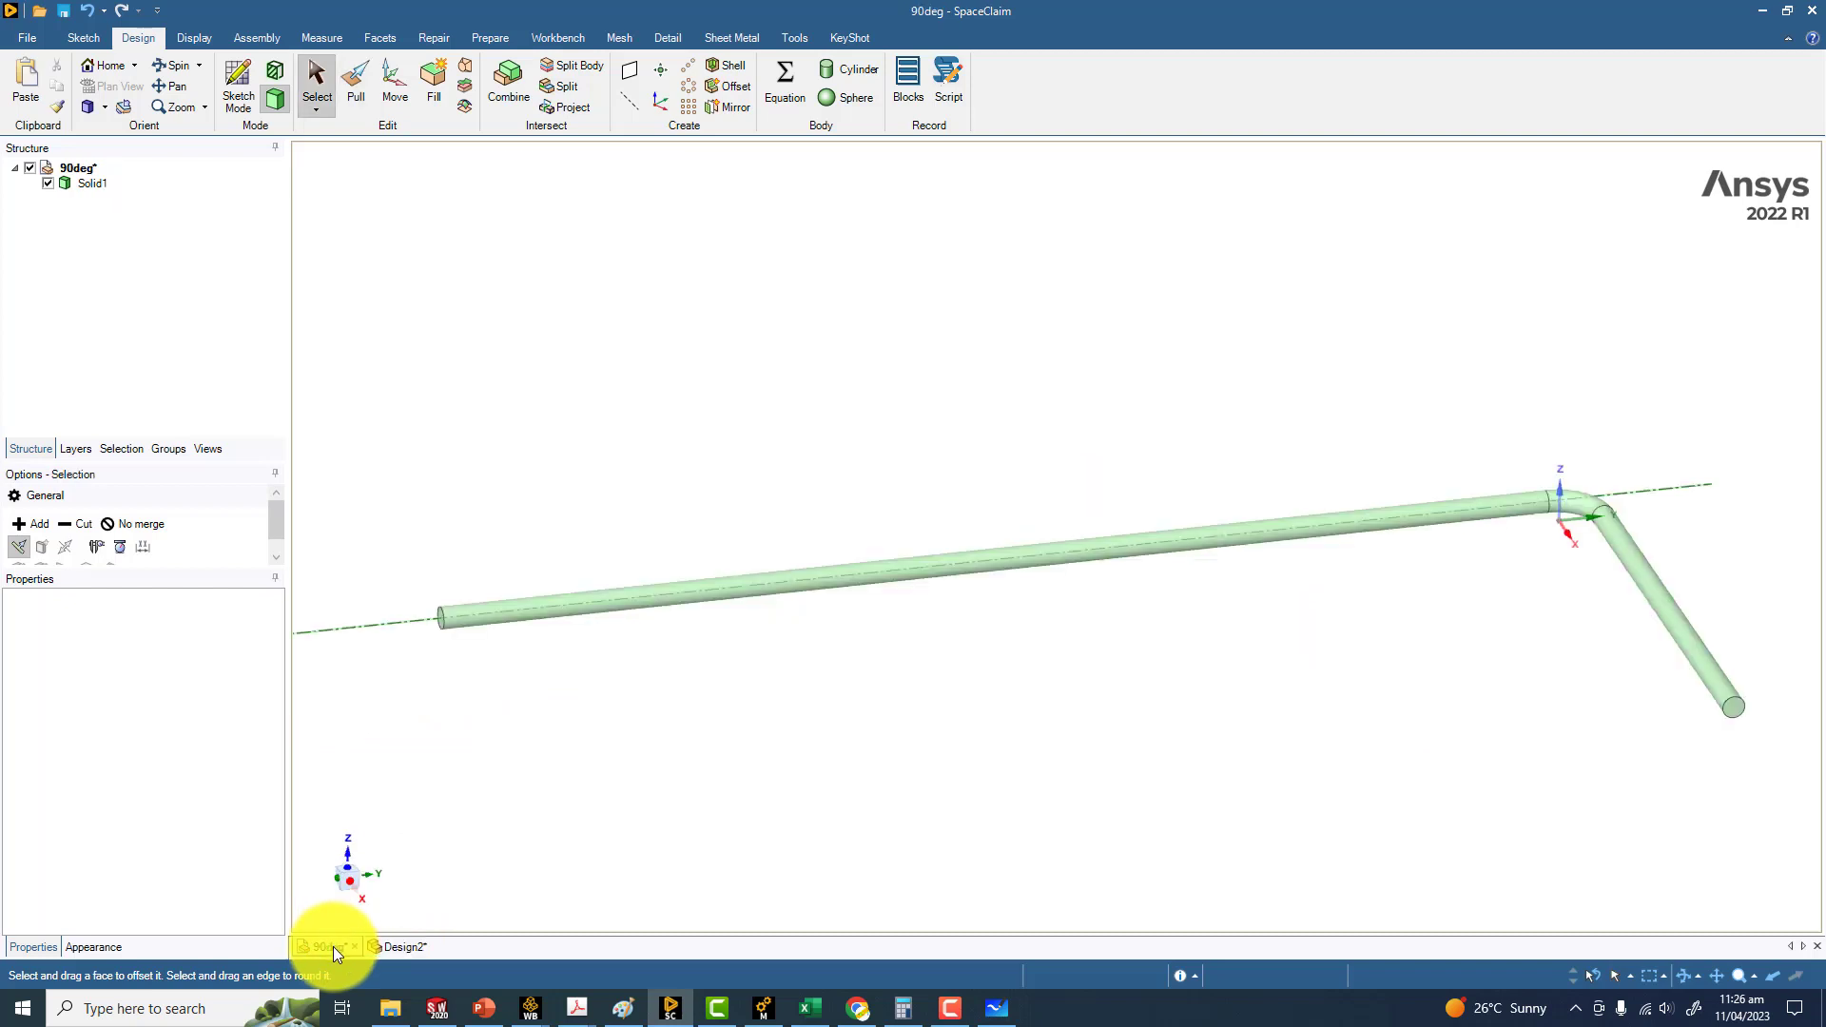
pyautogui.click(352, 946)
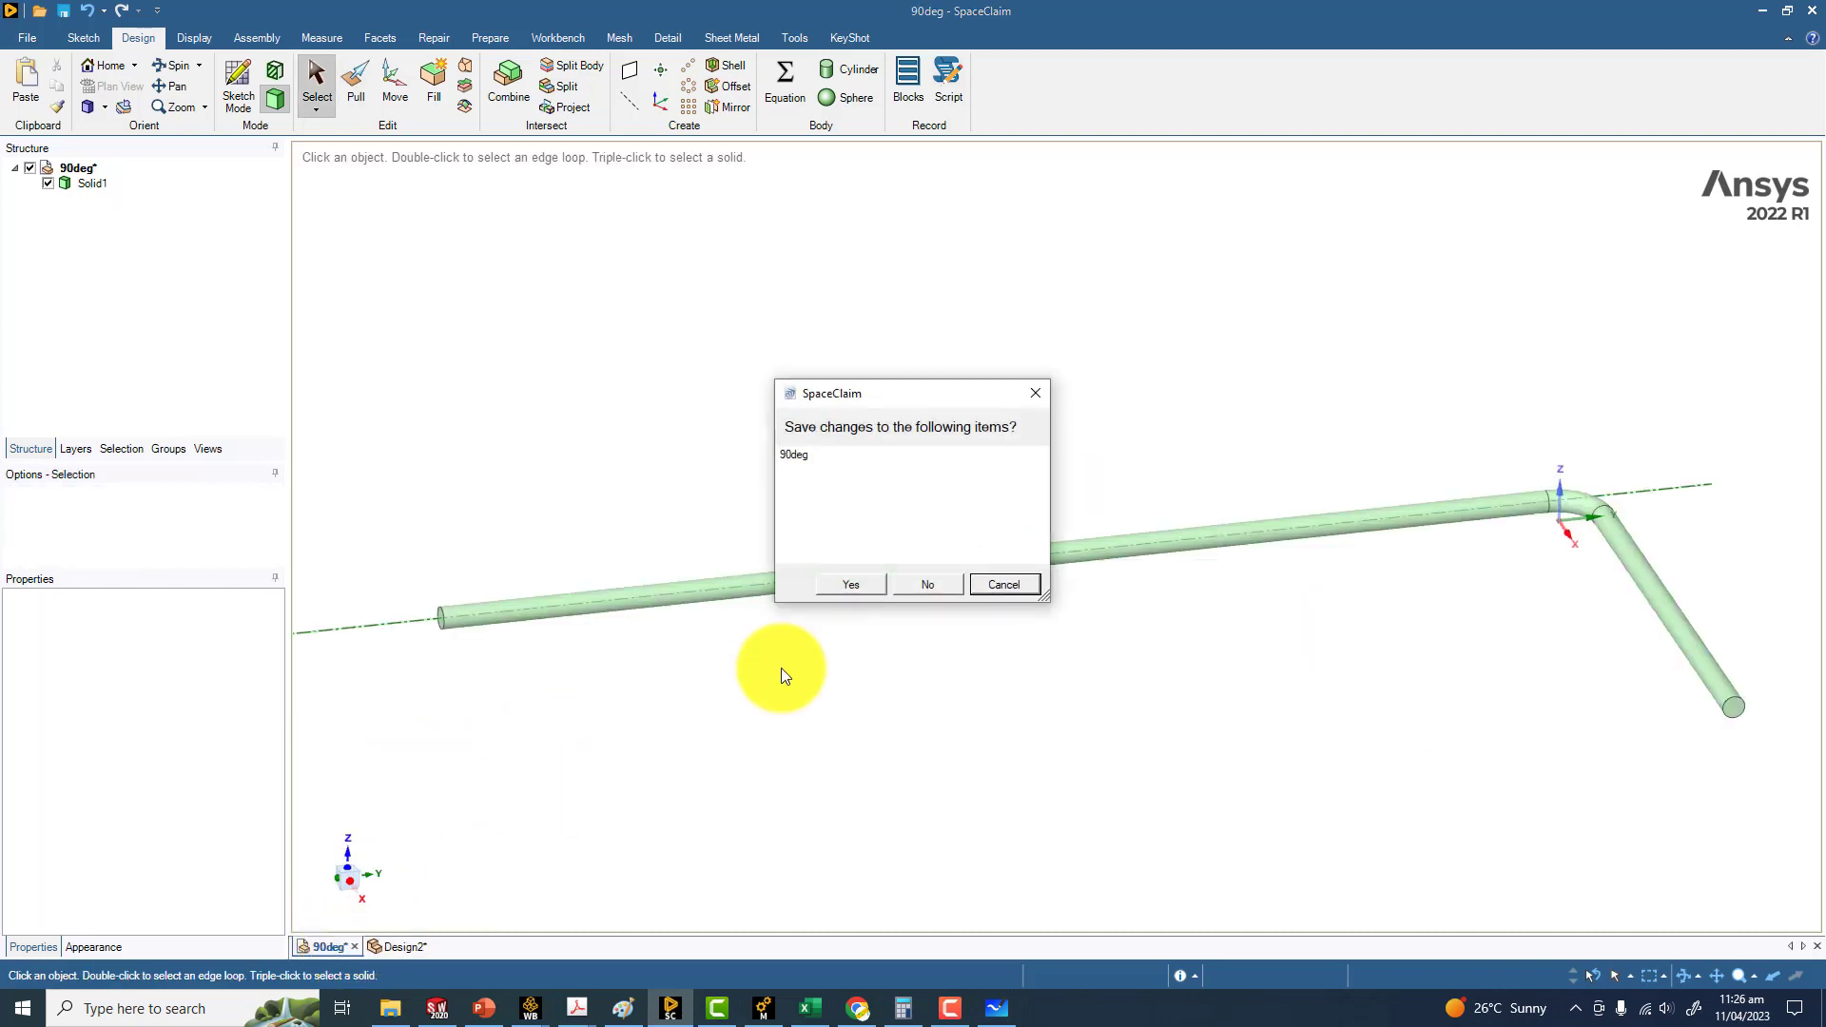
pyautogui.click(929, 583)
# Step: Save the pipe bend design as 90deg in the 90 deg bend folder, replacing the existing file
pyautogui.click(27, 37)
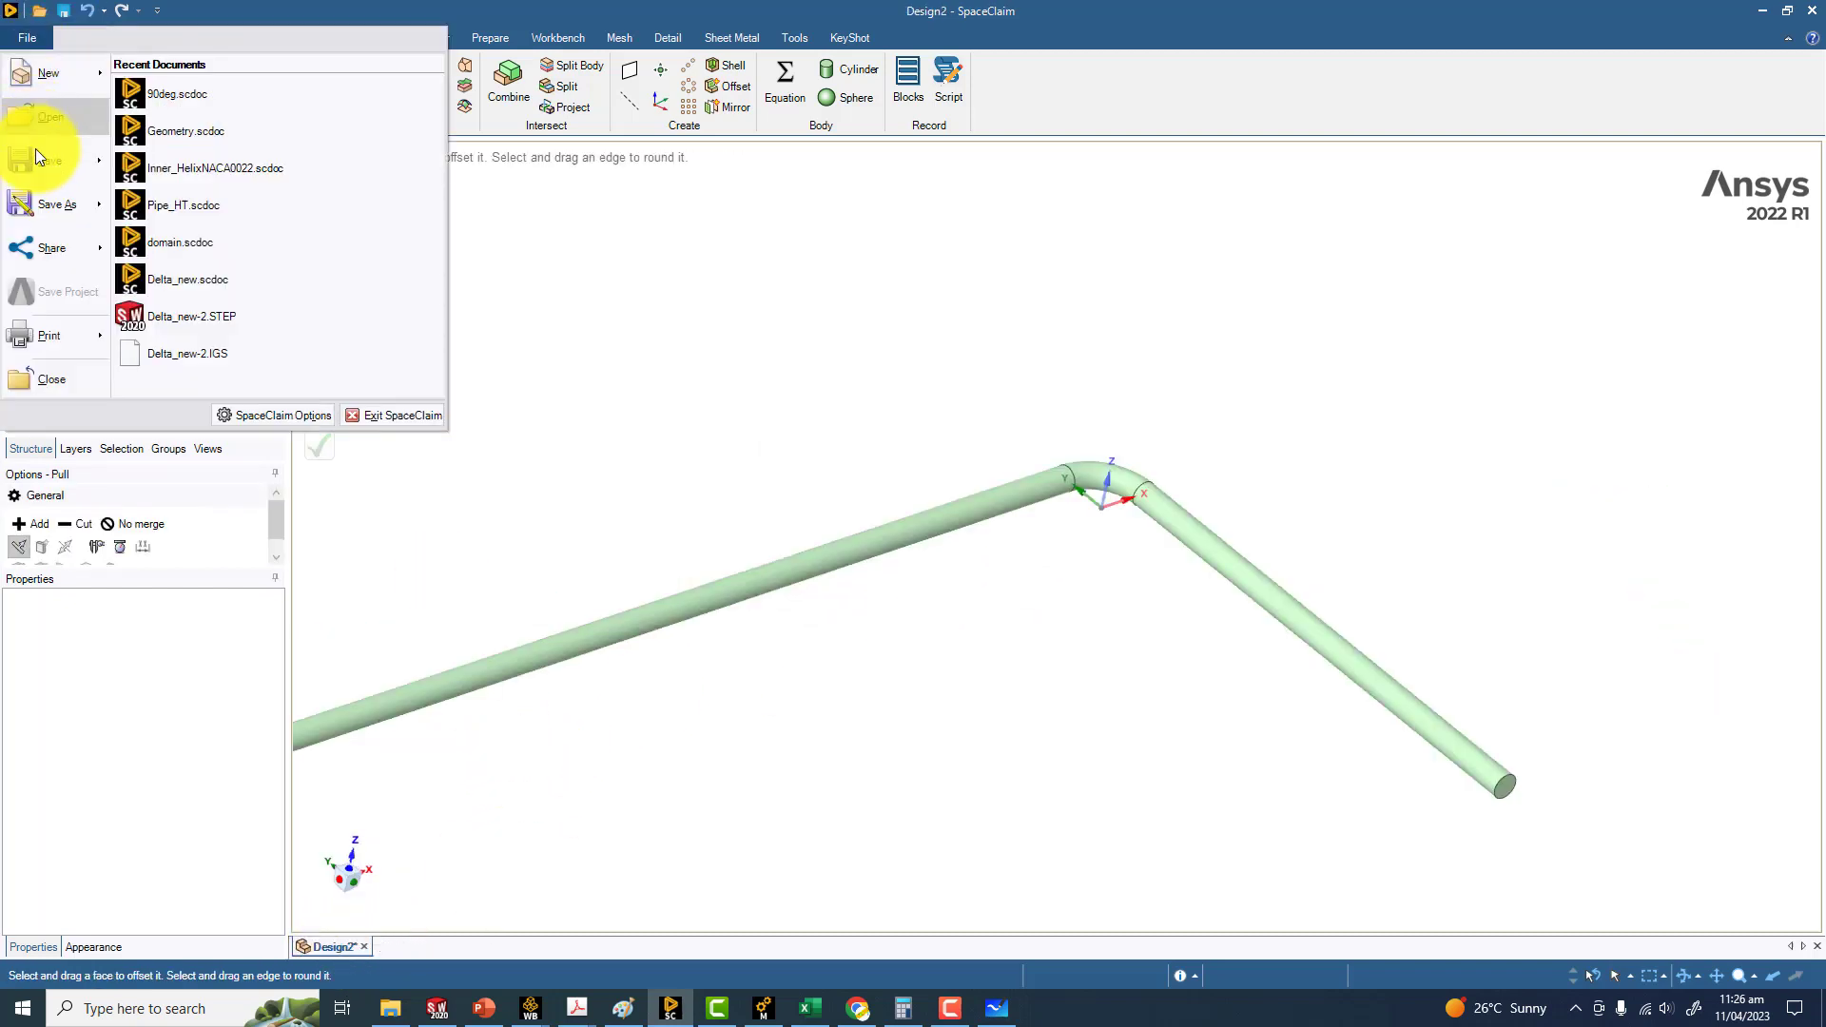
pyautogui.moveTo(44, 196)
pyautogui.press('Escape')
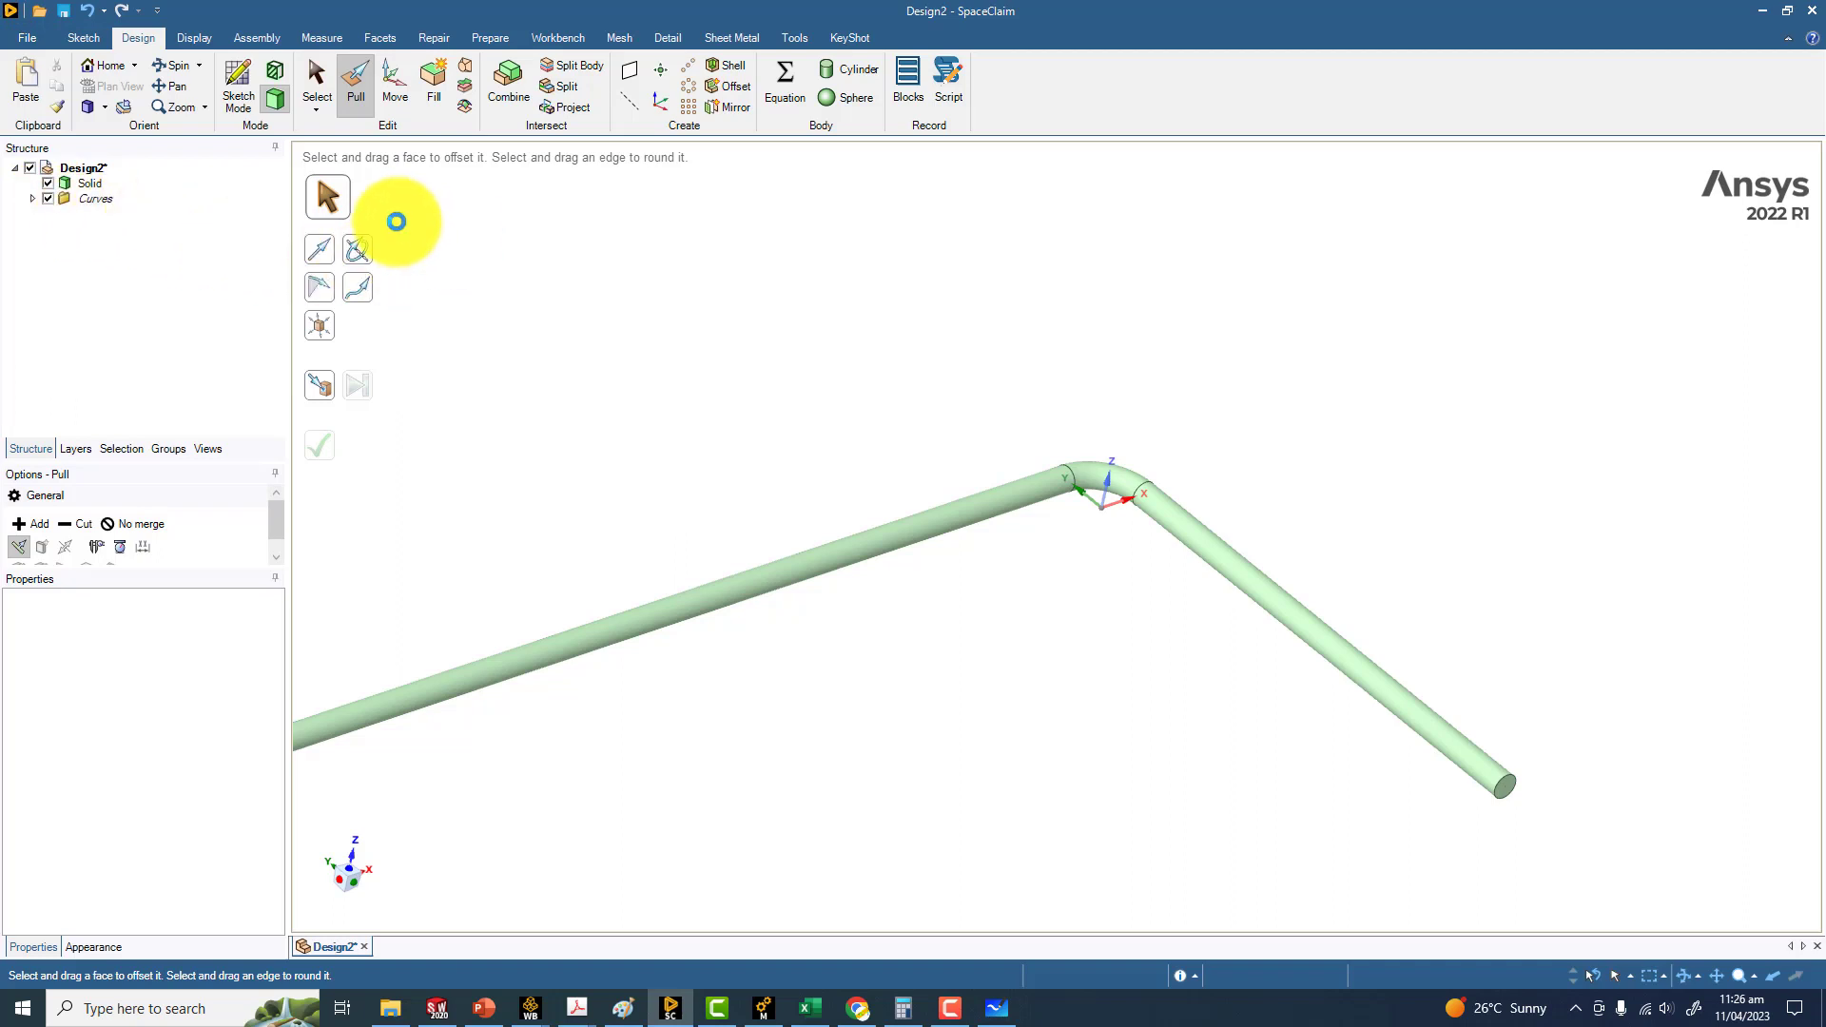
pyautogui.hotkey('ctrl', 'shift', 's')
pyautogui.click(196, 139)
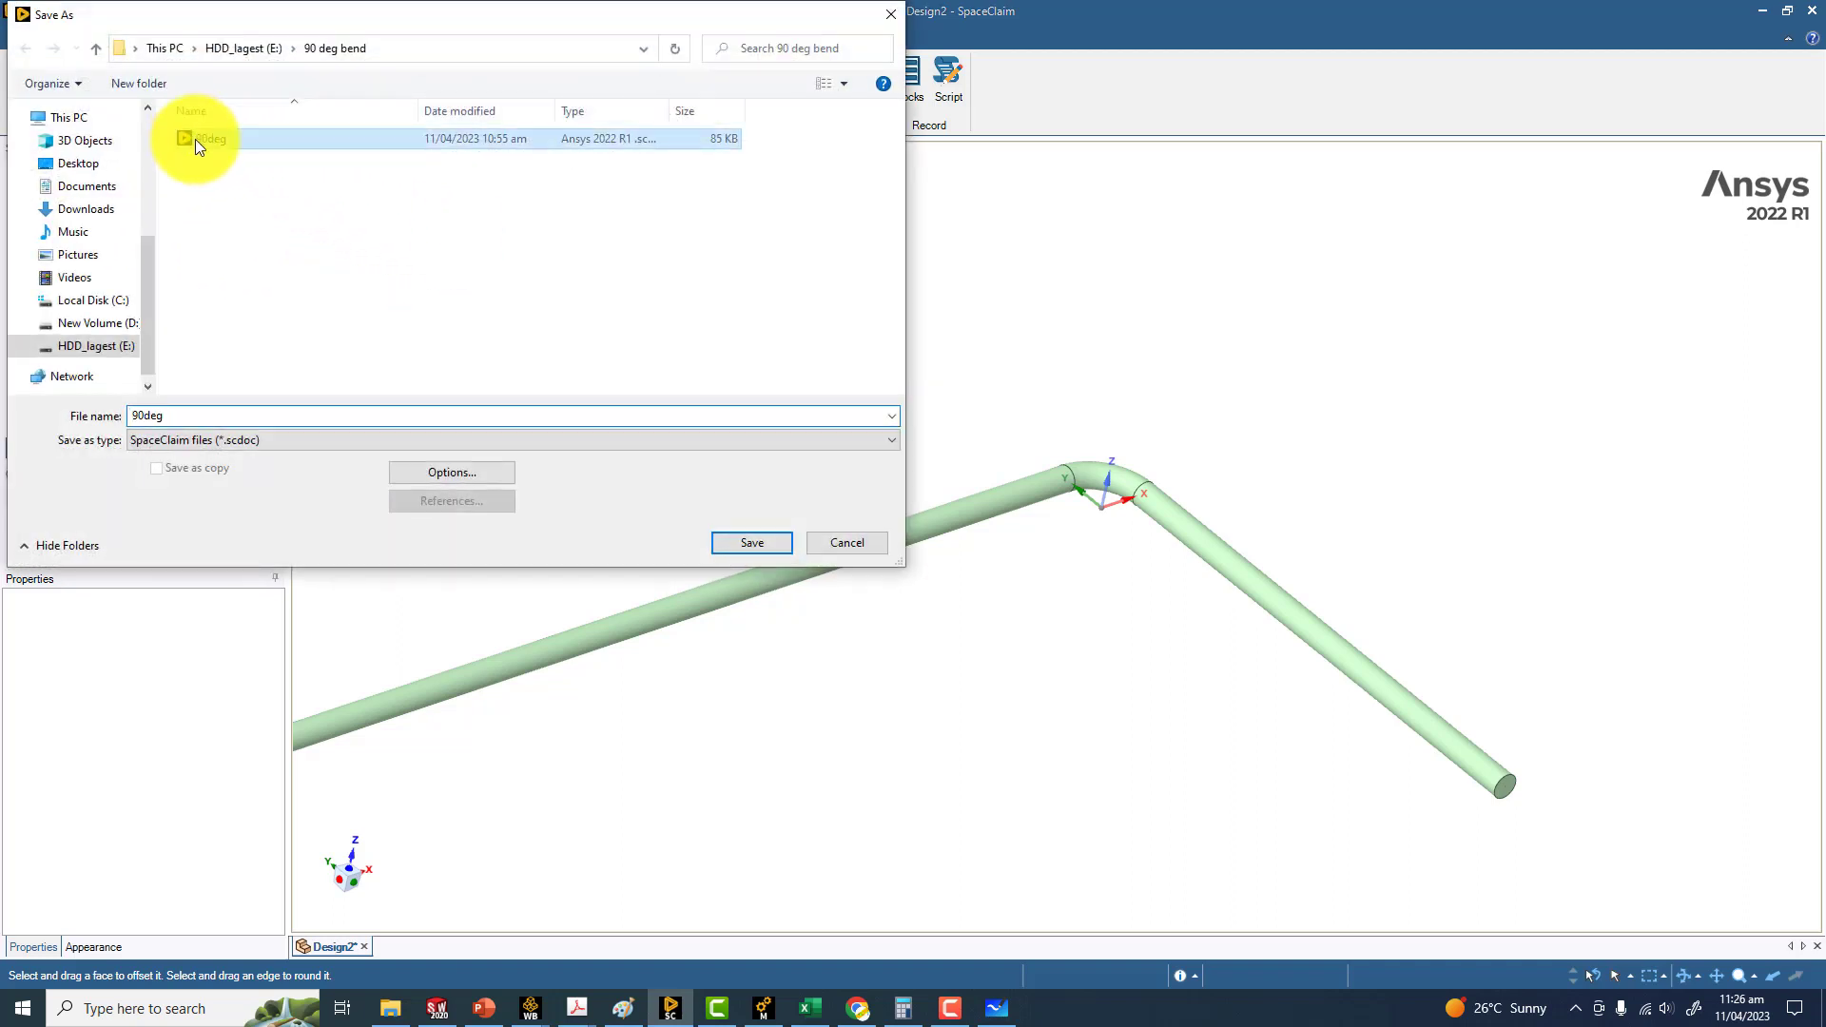
pyautogui.click(728, 539)
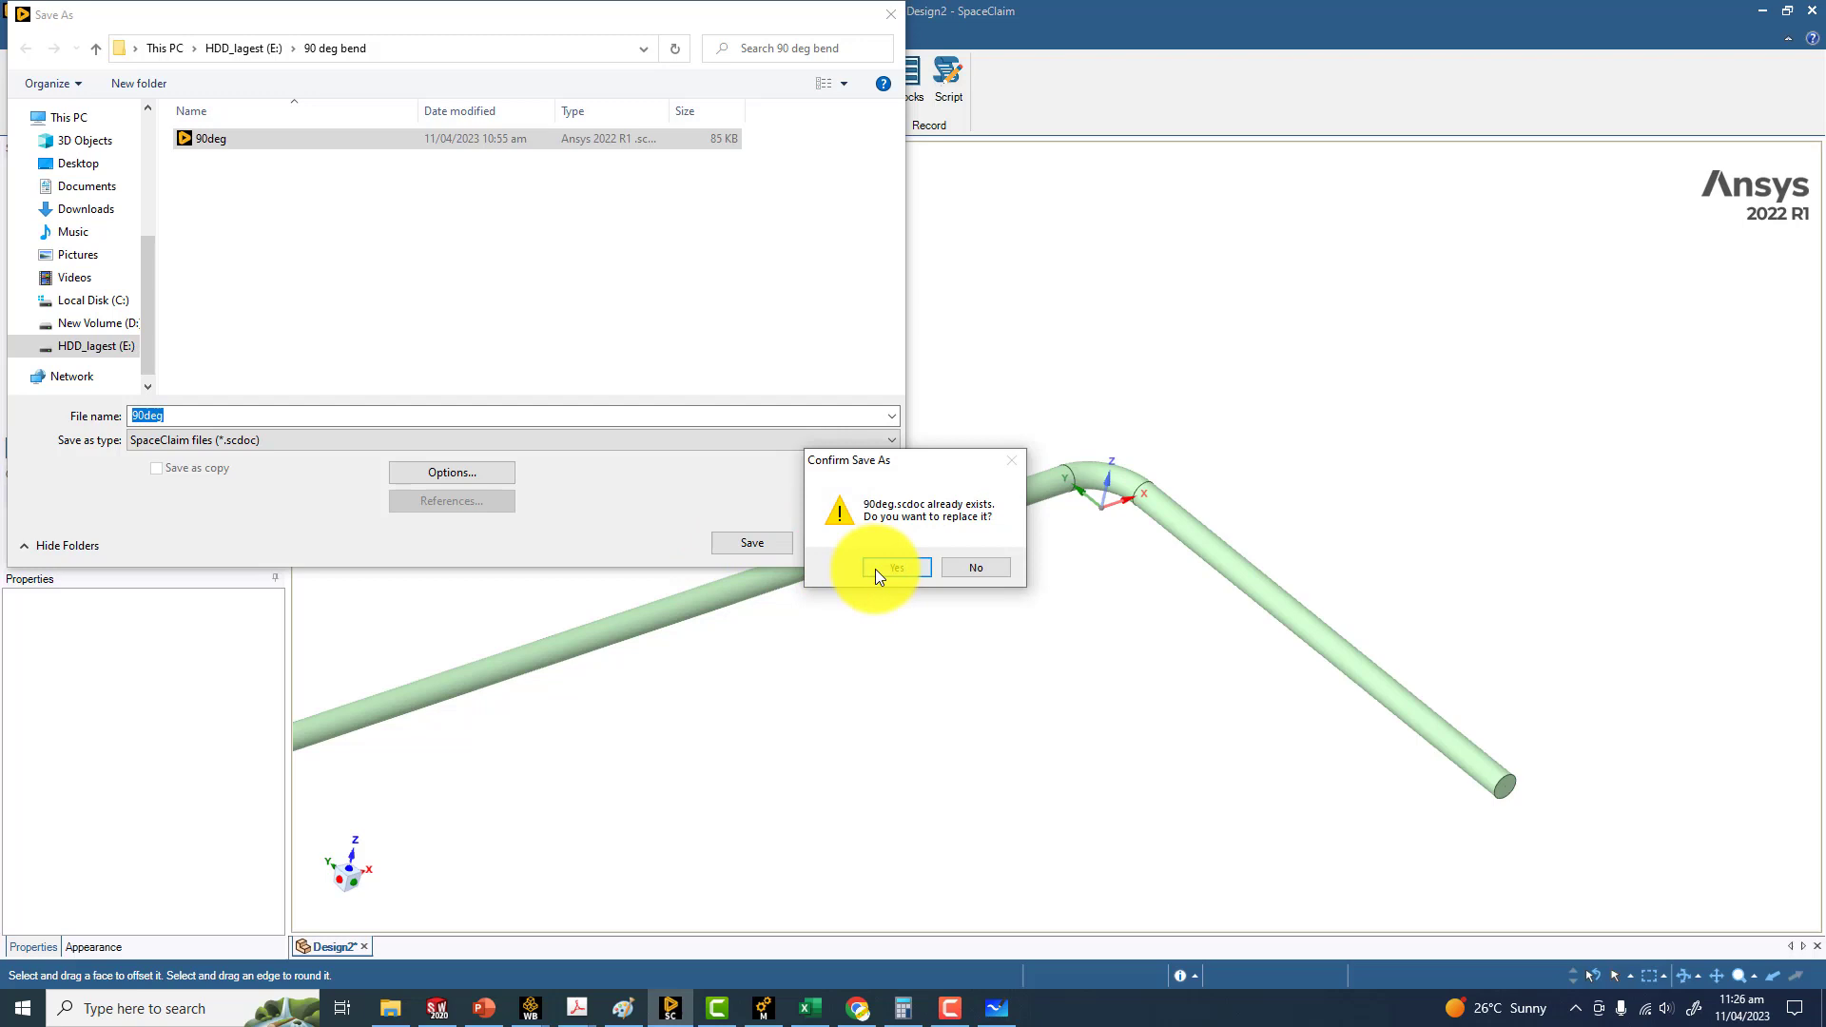
pyautogui.click(875, 571)
# Step: Rotate the whole pipe solid 90° about the Z axis through the origin with the Move tool
pyautogui.click(1121, 495)
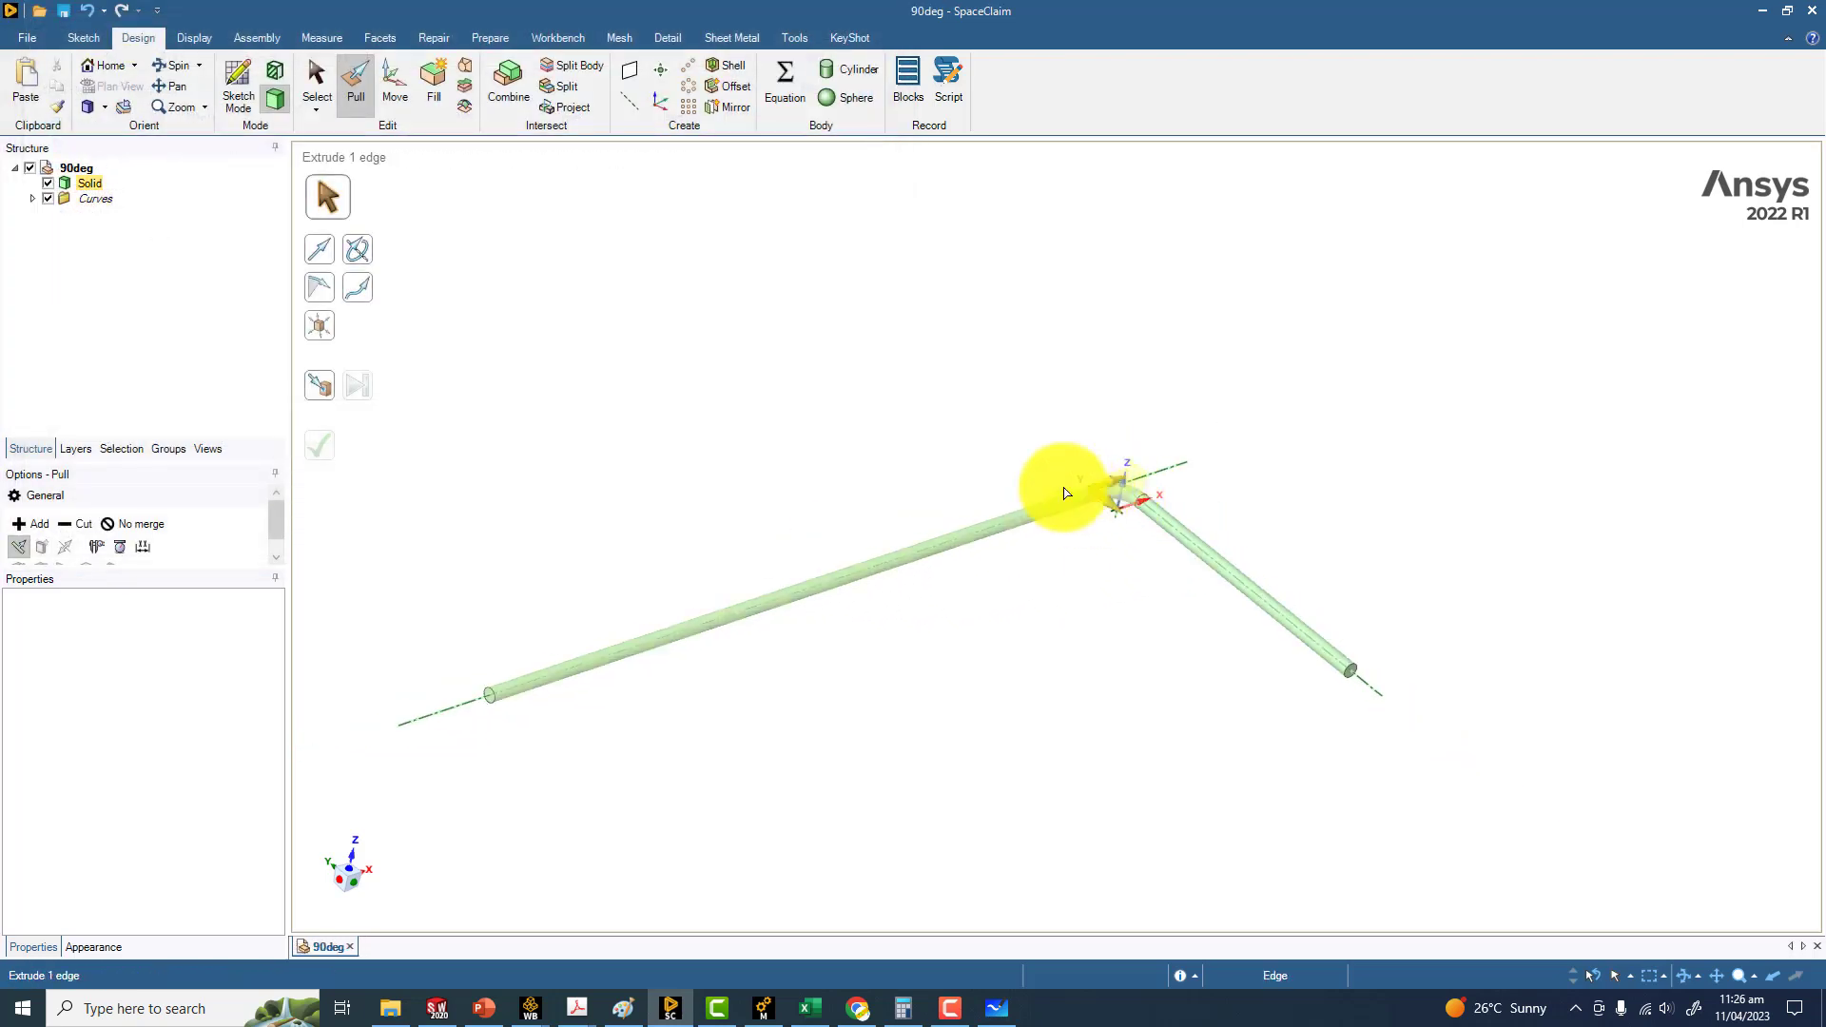
pyautogui.moveTo(1066, 493); pyautogui.dragTo(901, 399)
pyautogui.scroll(5, 881, 380)
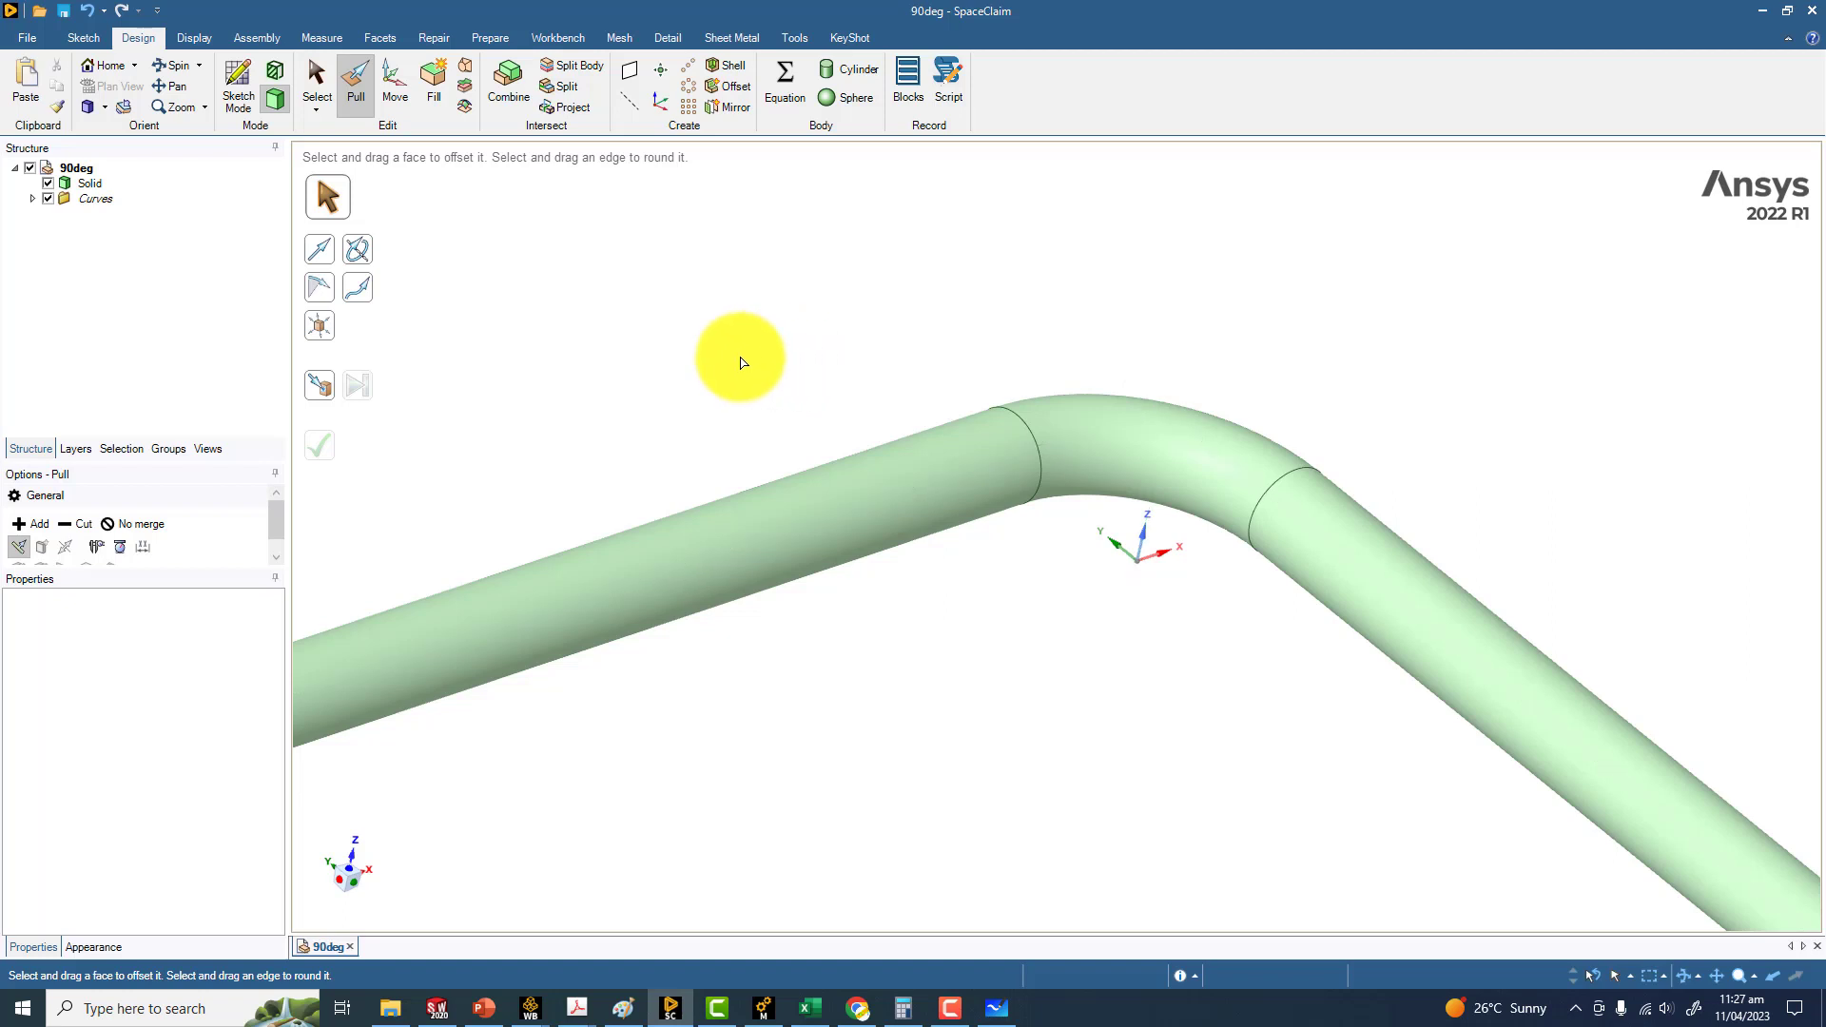
pyautogui.keyDown('shift'); pyautogui.moveTo(700, 325); pyautogui.dragTo(612, 271, button='middle'); pyautogui.keyUp('shift')
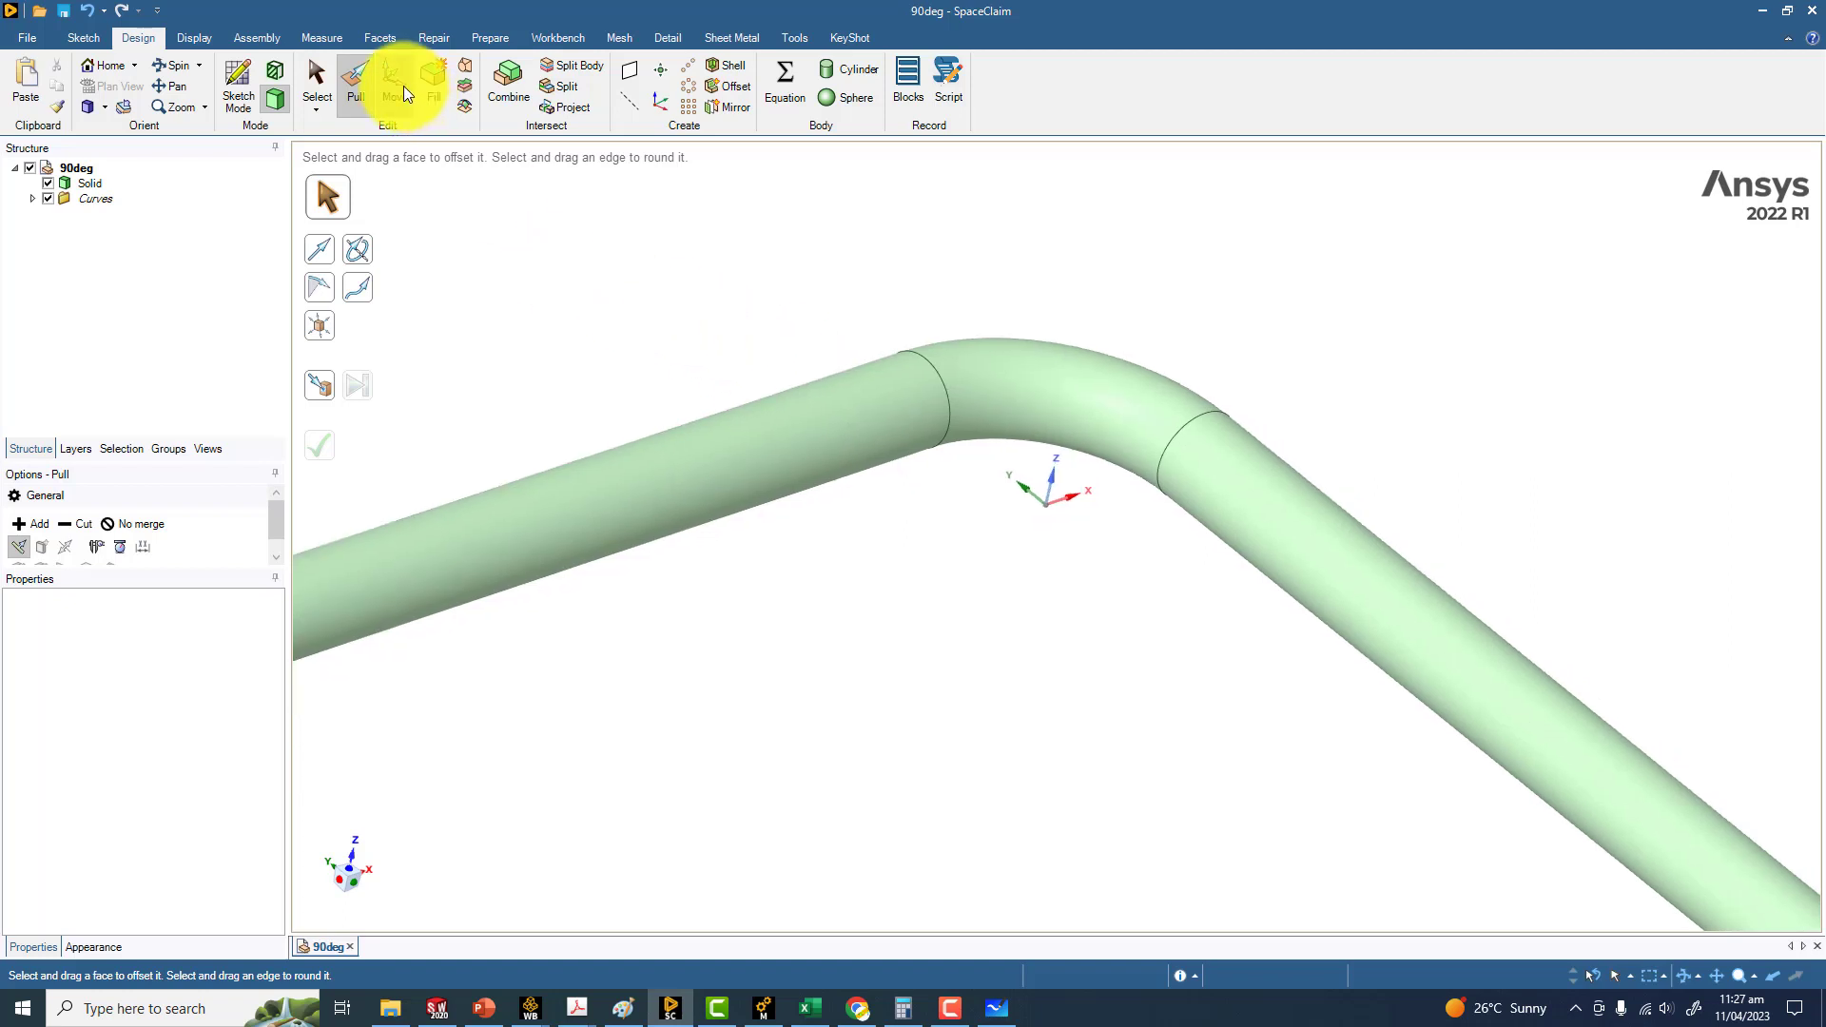
pyautogui.moveTo(1101, 498); pyautogui.dragTo(808, 270, button='middle')
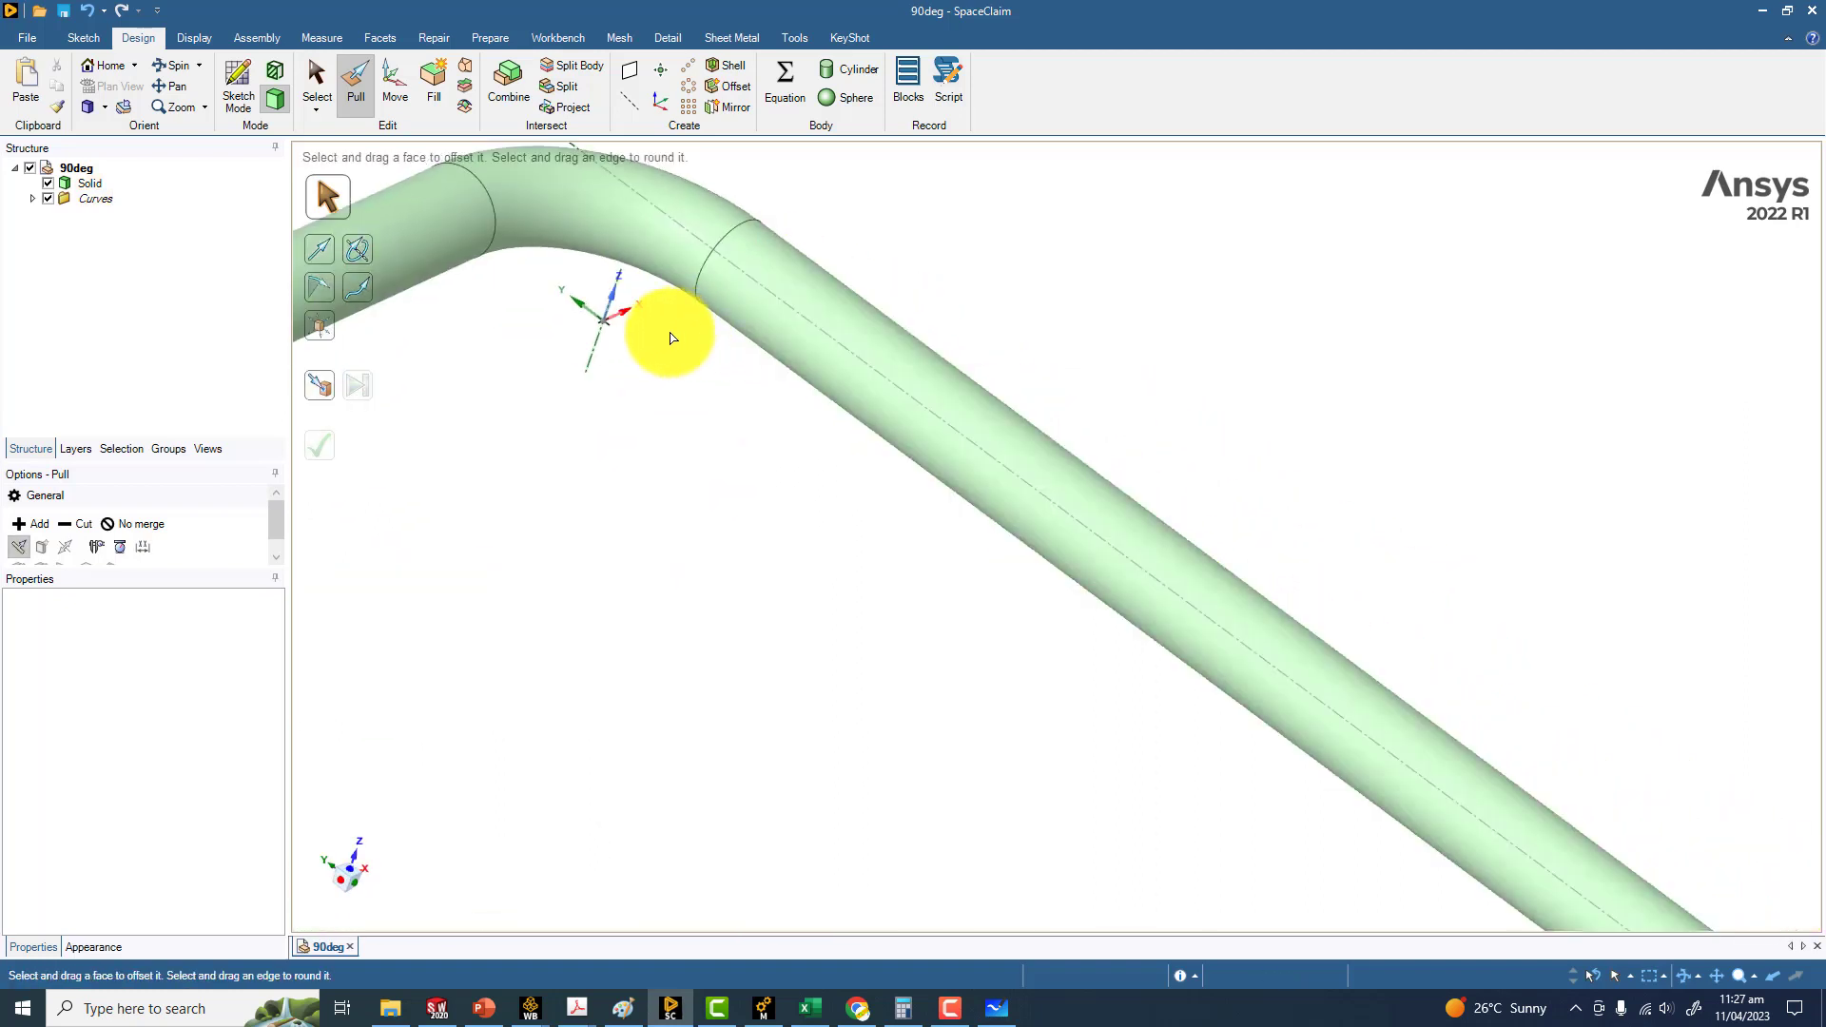
pyautogui.click(390, 87)
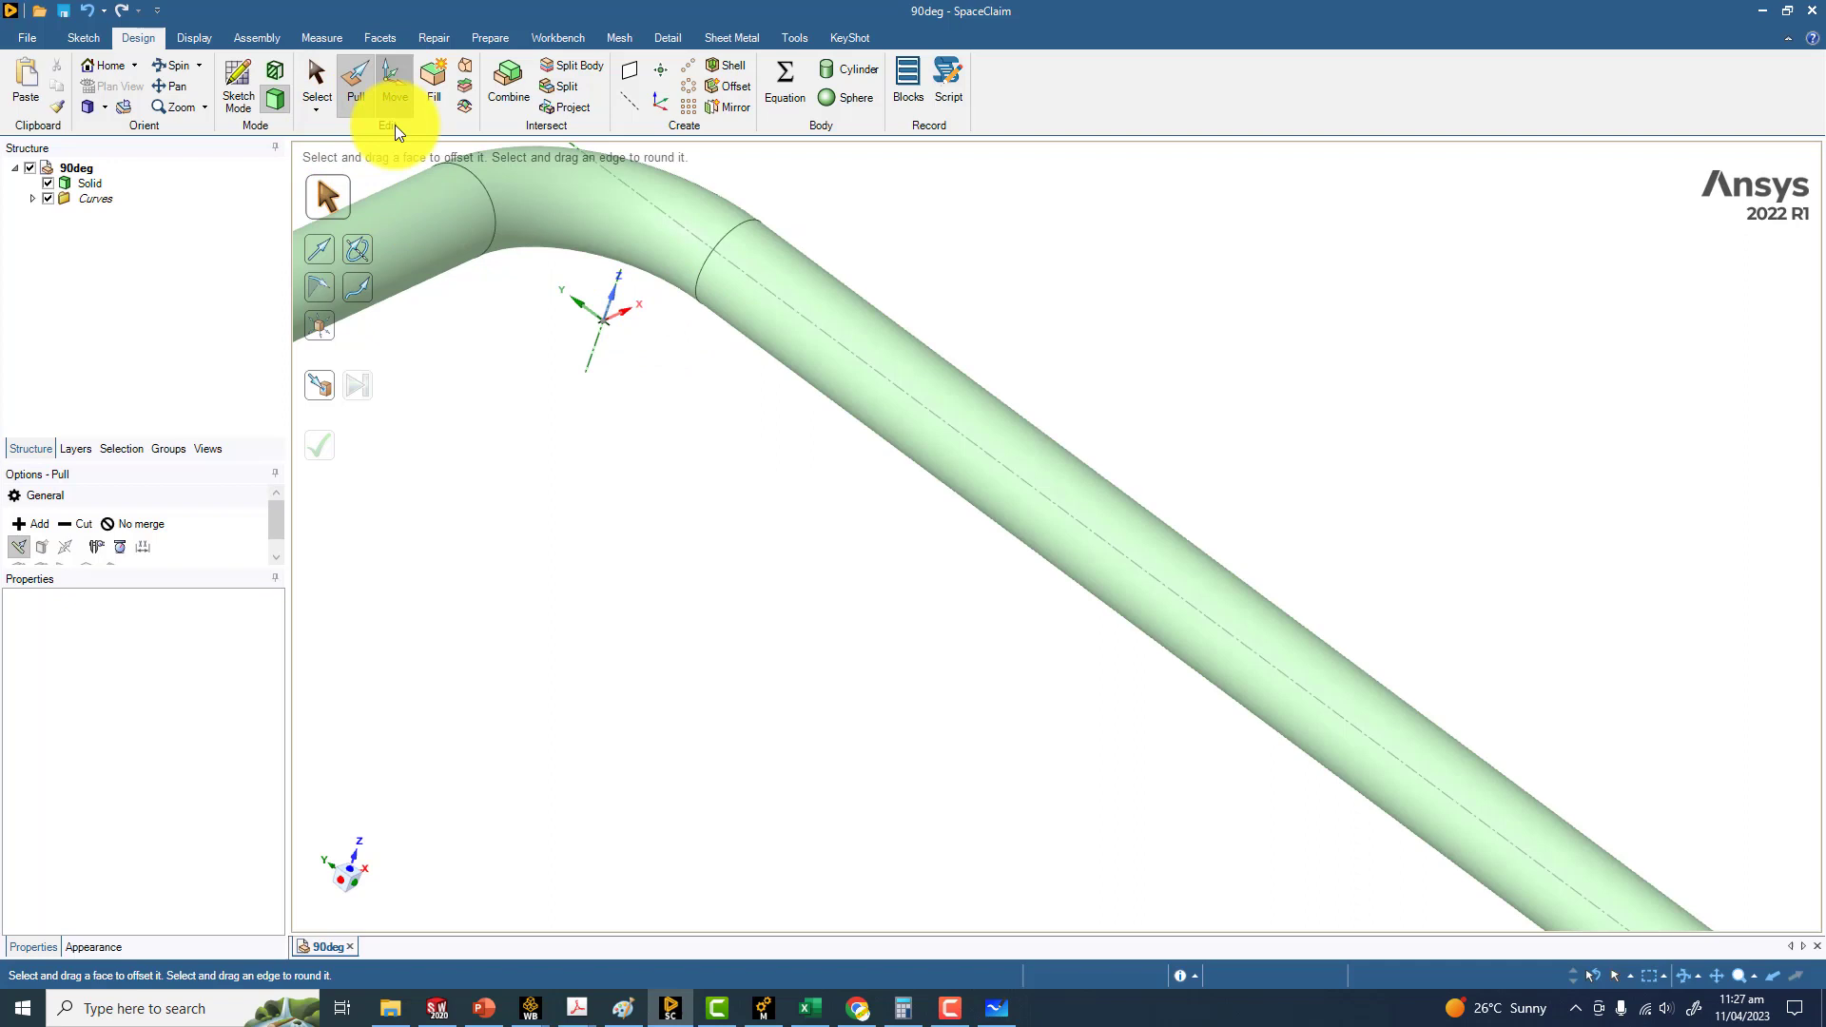
pyautogui.tripleClick(584, 221)
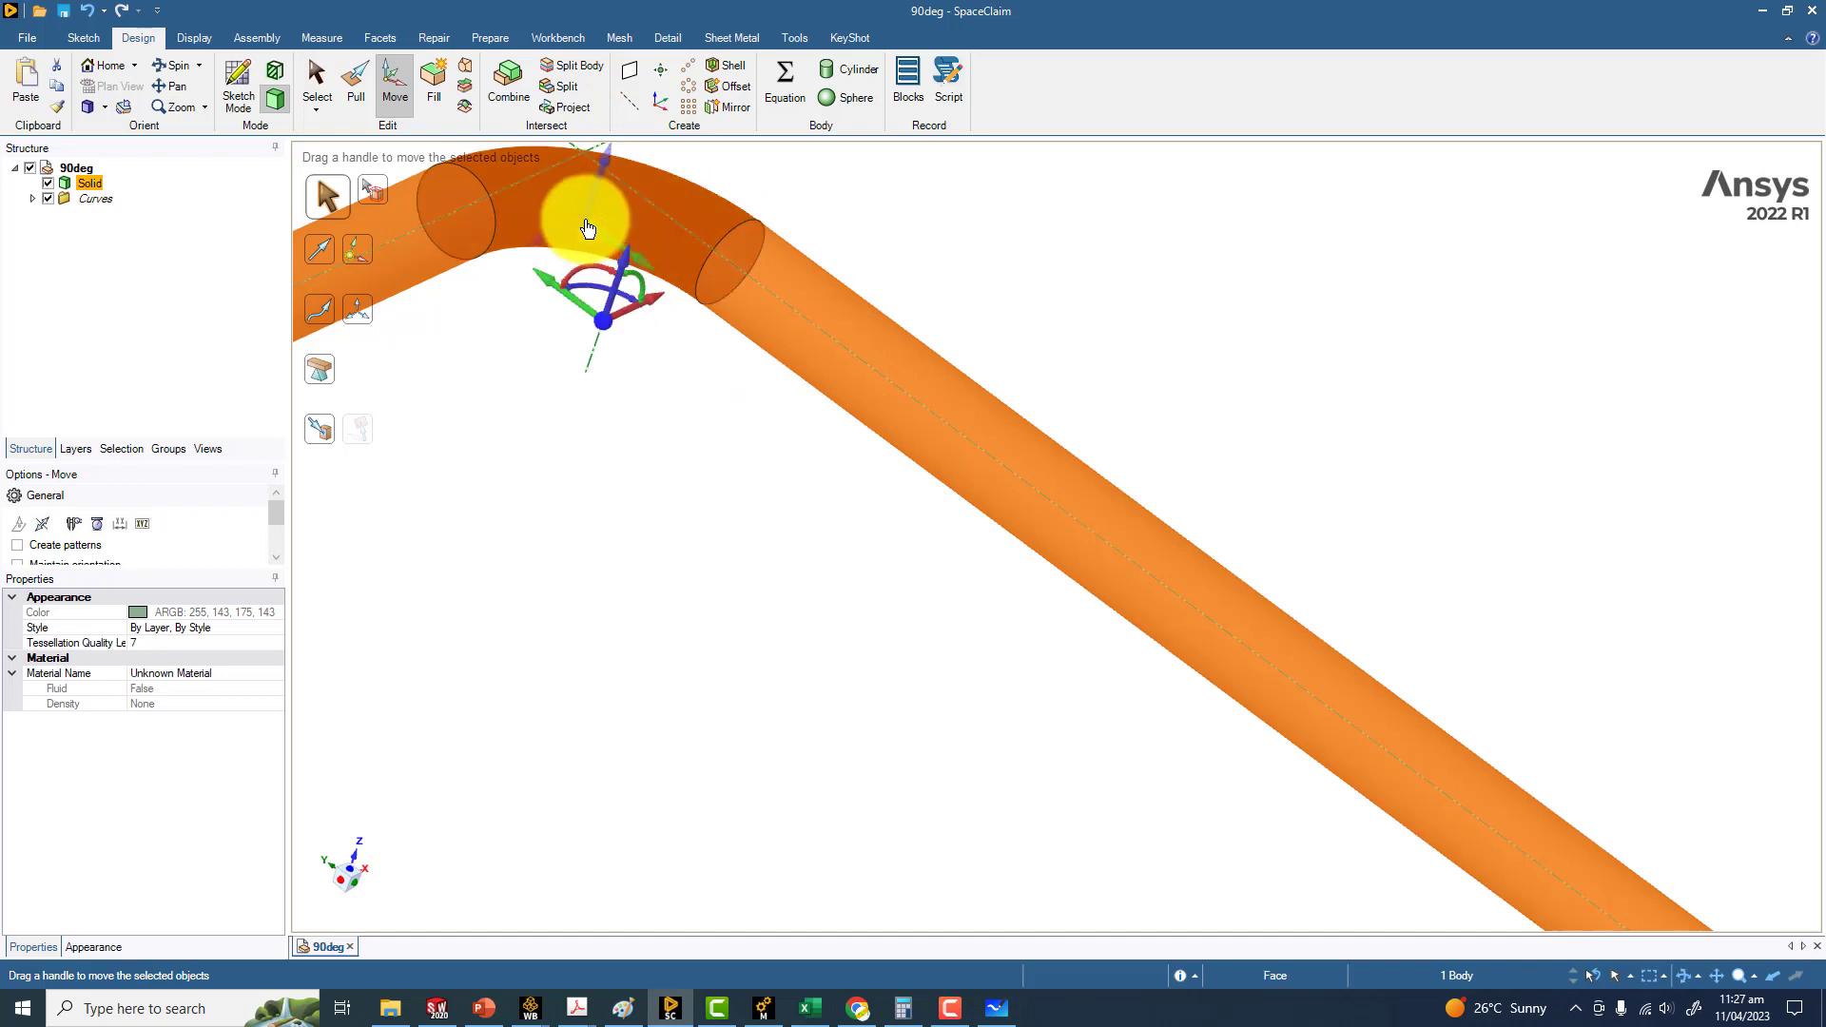
pyautogui.moveTo(588, 226); pyautogui.dragTo(603, 322)
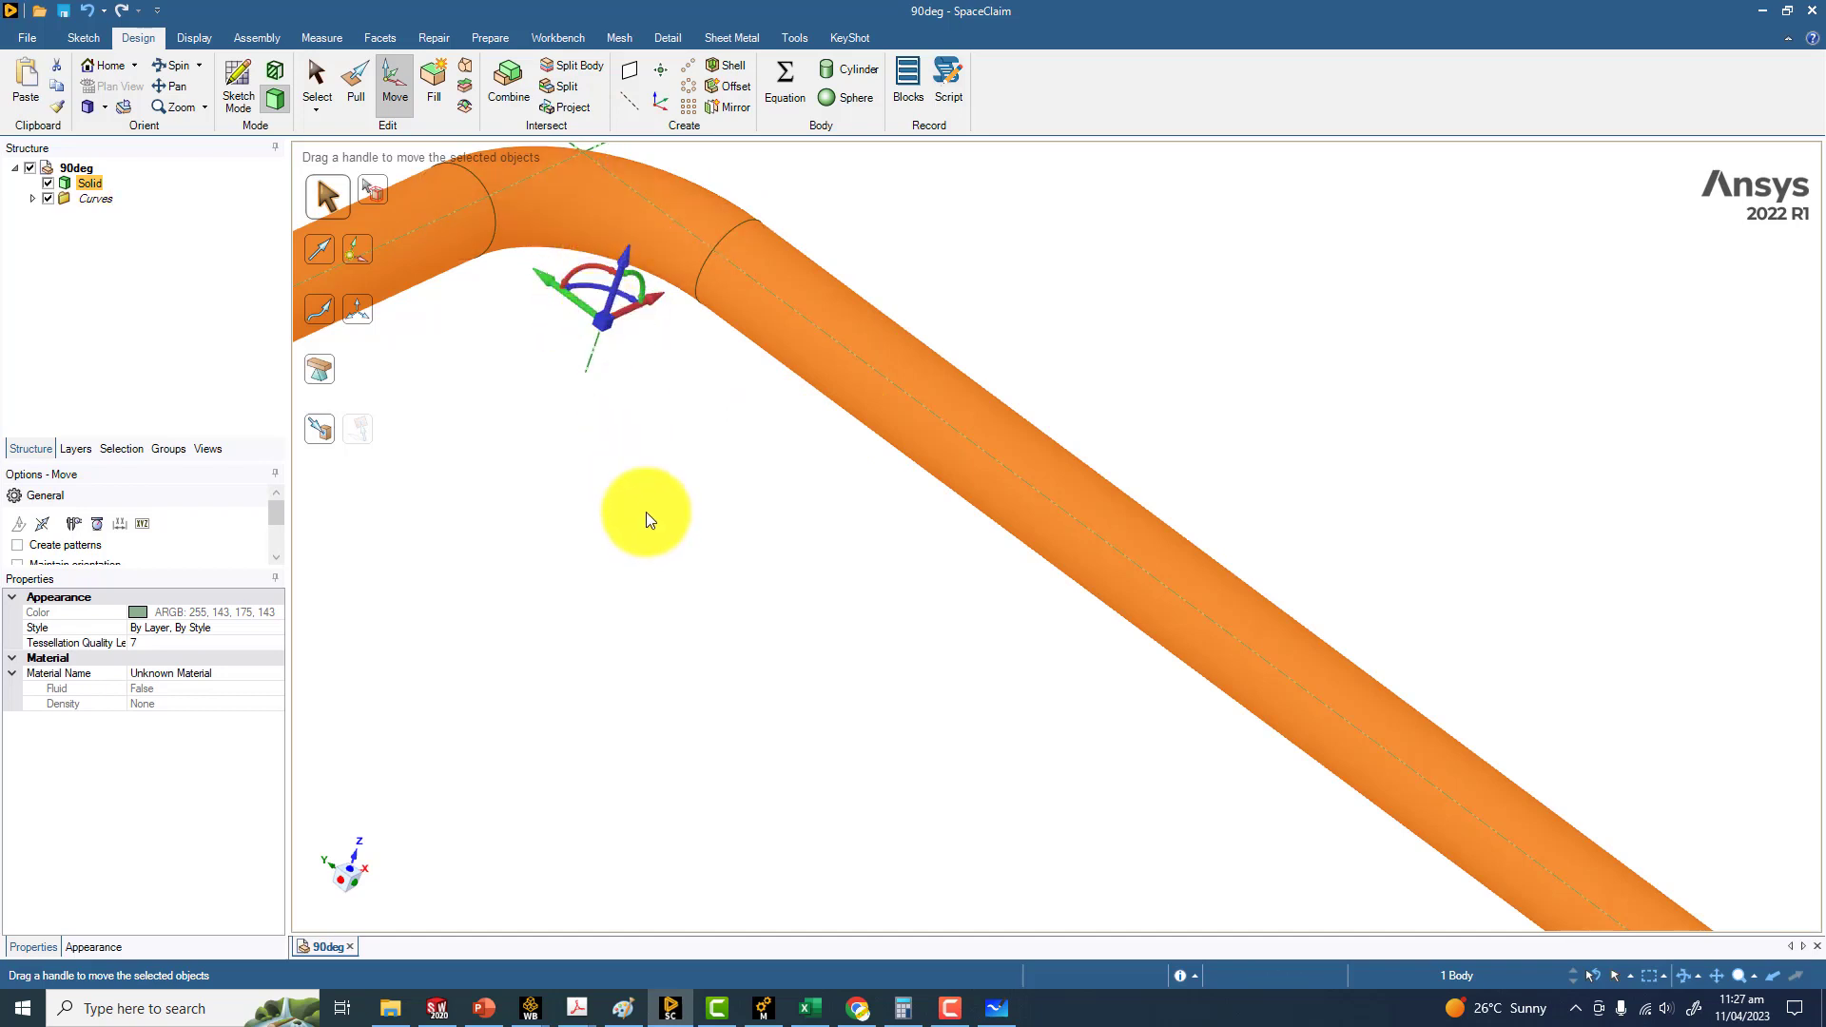
pyautogui.moveTo(647, 512); pyautogui.dragTo(927, 352, button='middle')
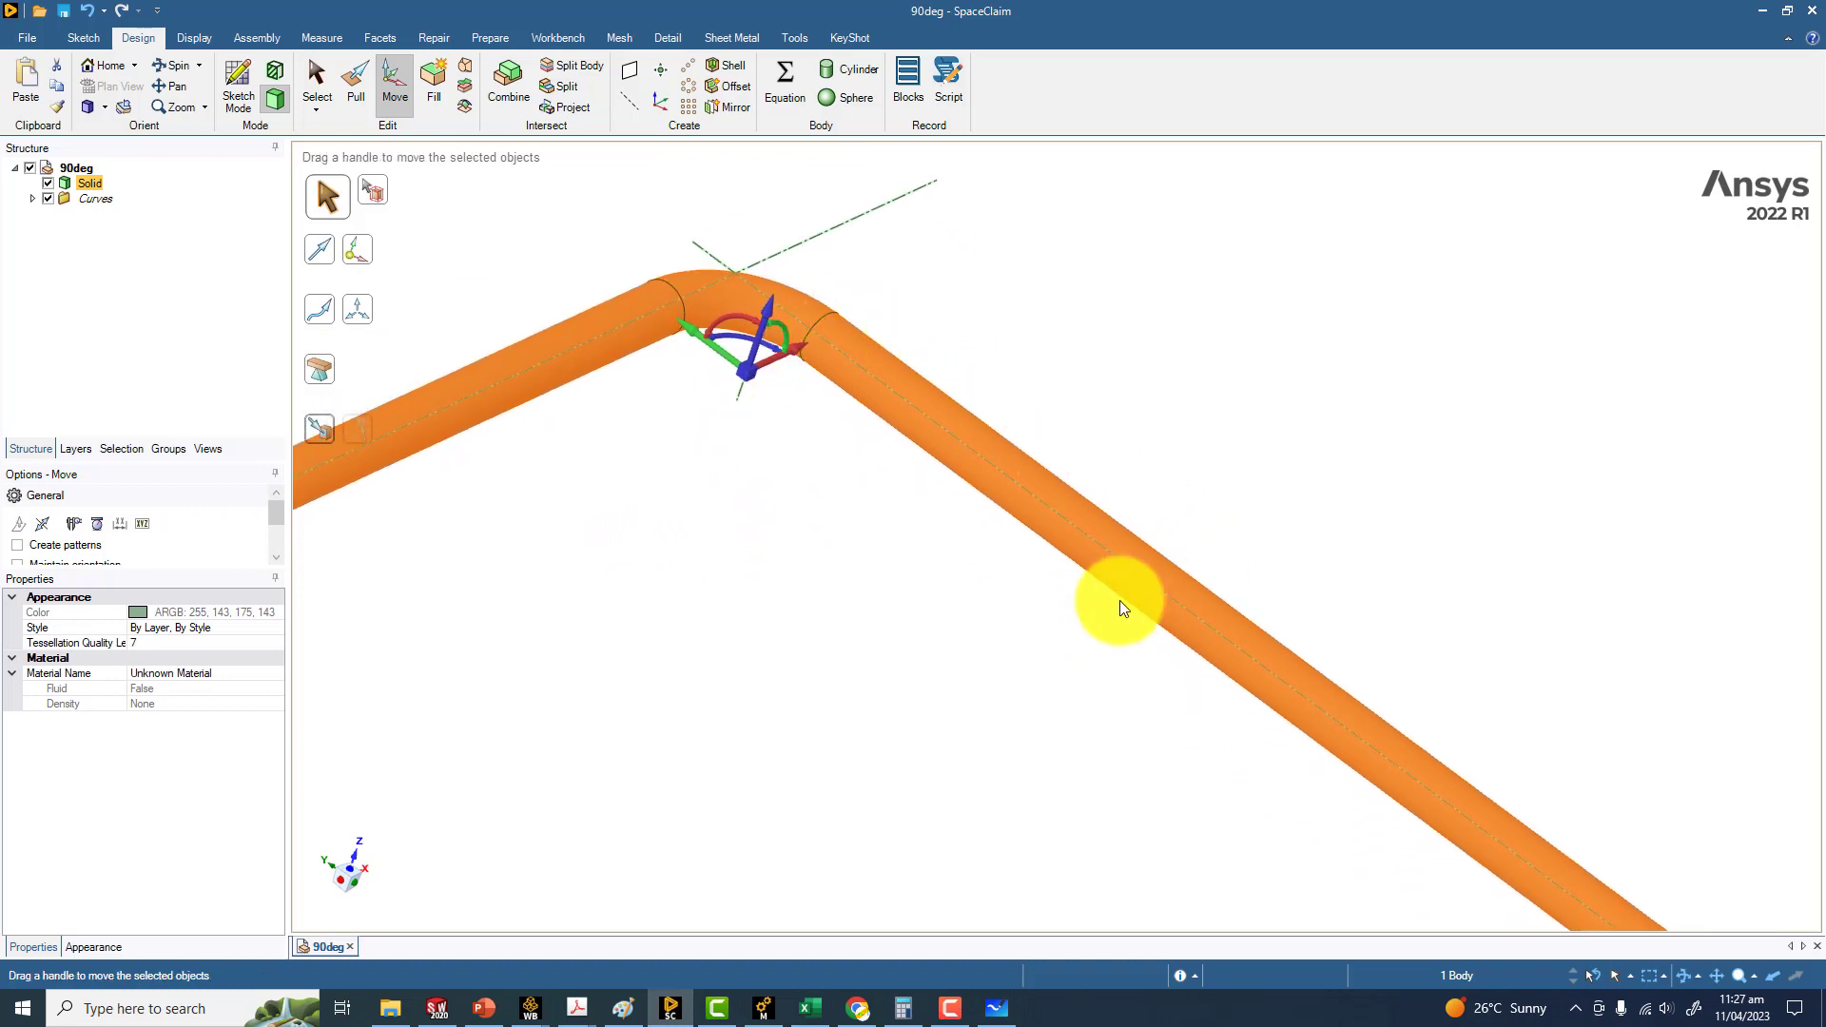
pyautogui.scroll(-5, 1036, 561)
pyautogui.scroll(6, 970, 516)
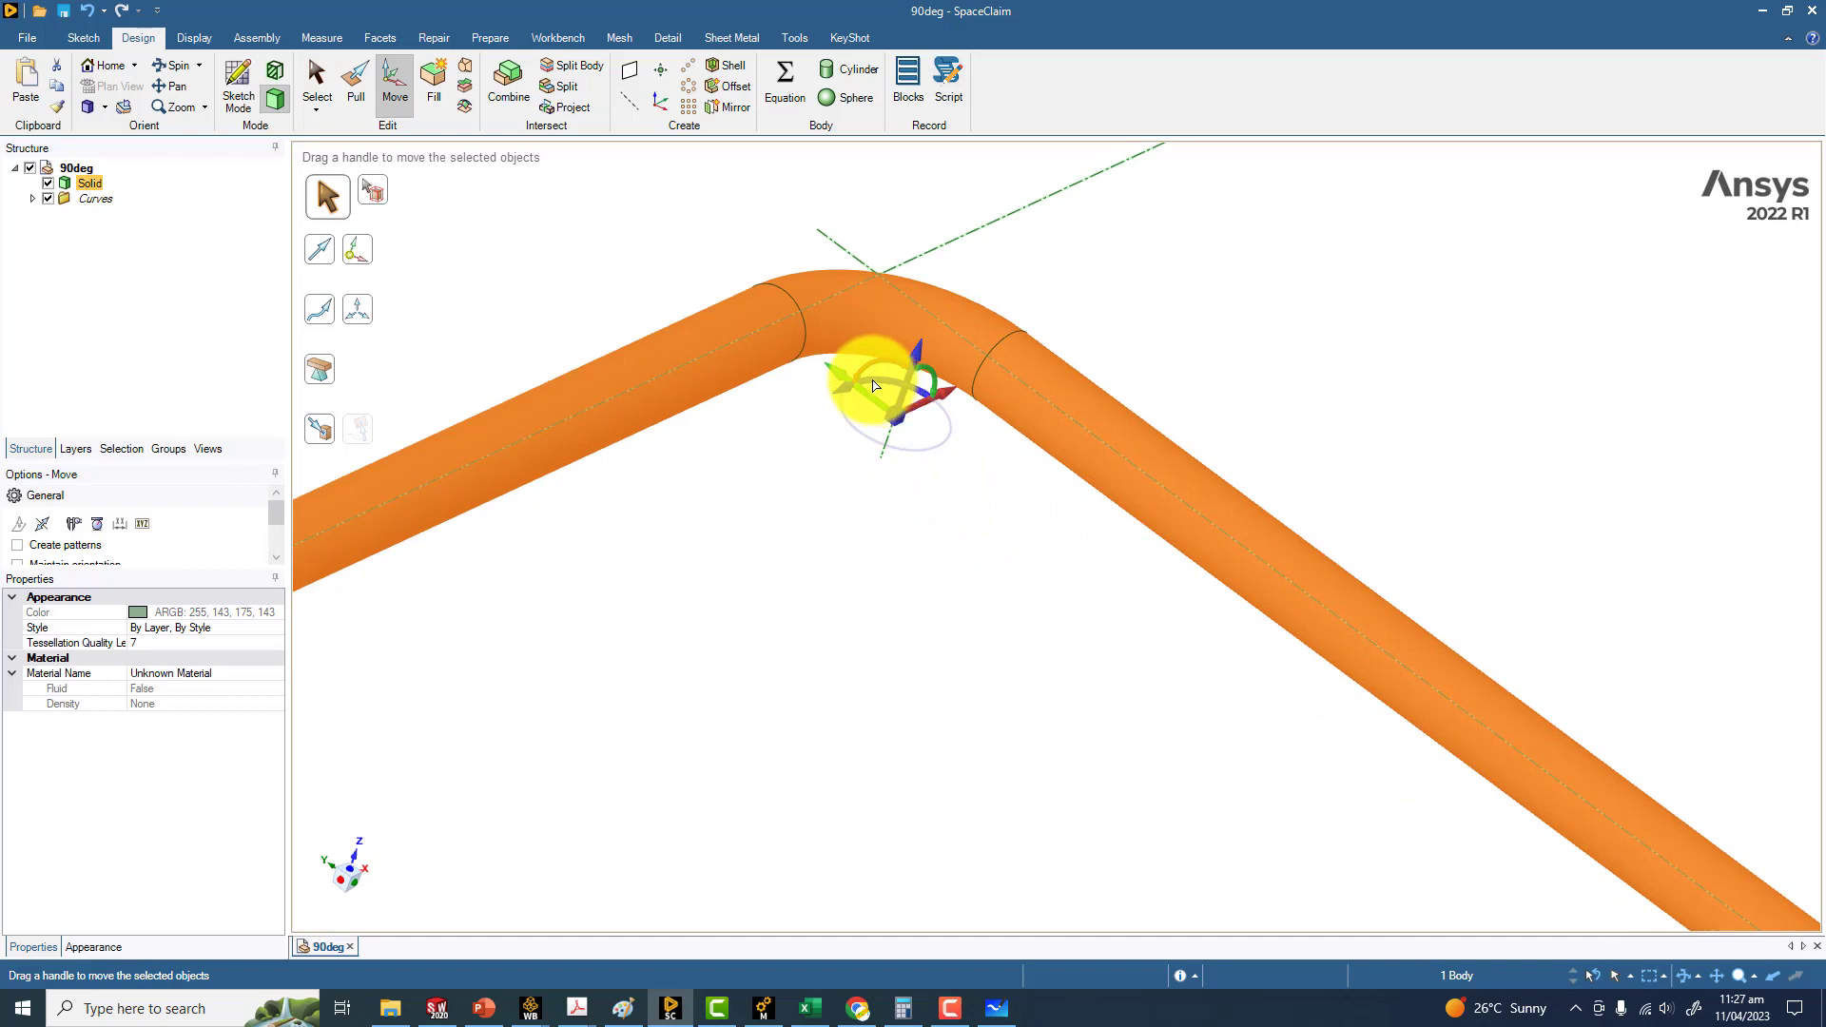
pyautogui.moveTo(876, 385); pyautogui.dragTo(840, 406)
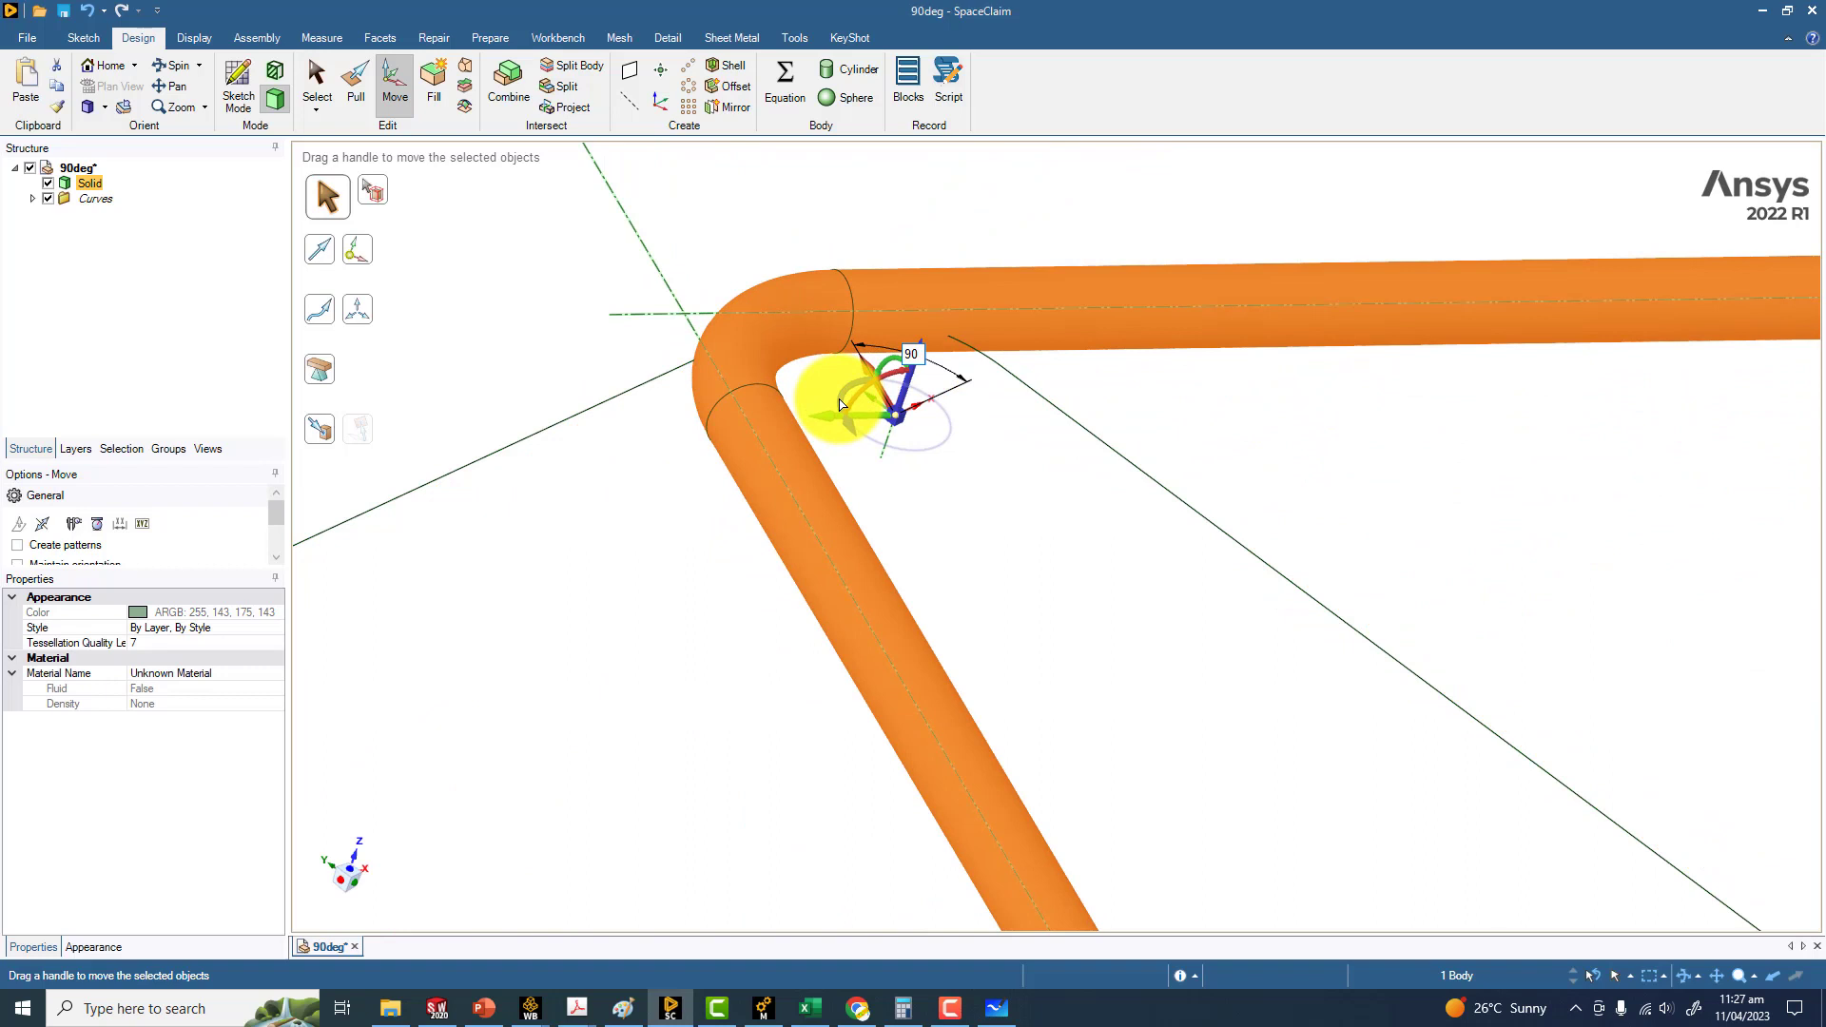
pyautogui.press('Return')
pyautogui.click(718, 654)
# Step: Hide the construction curves and view the rotated pipe solid around its bend
pyautogui.scroll(-3, 718, 654)
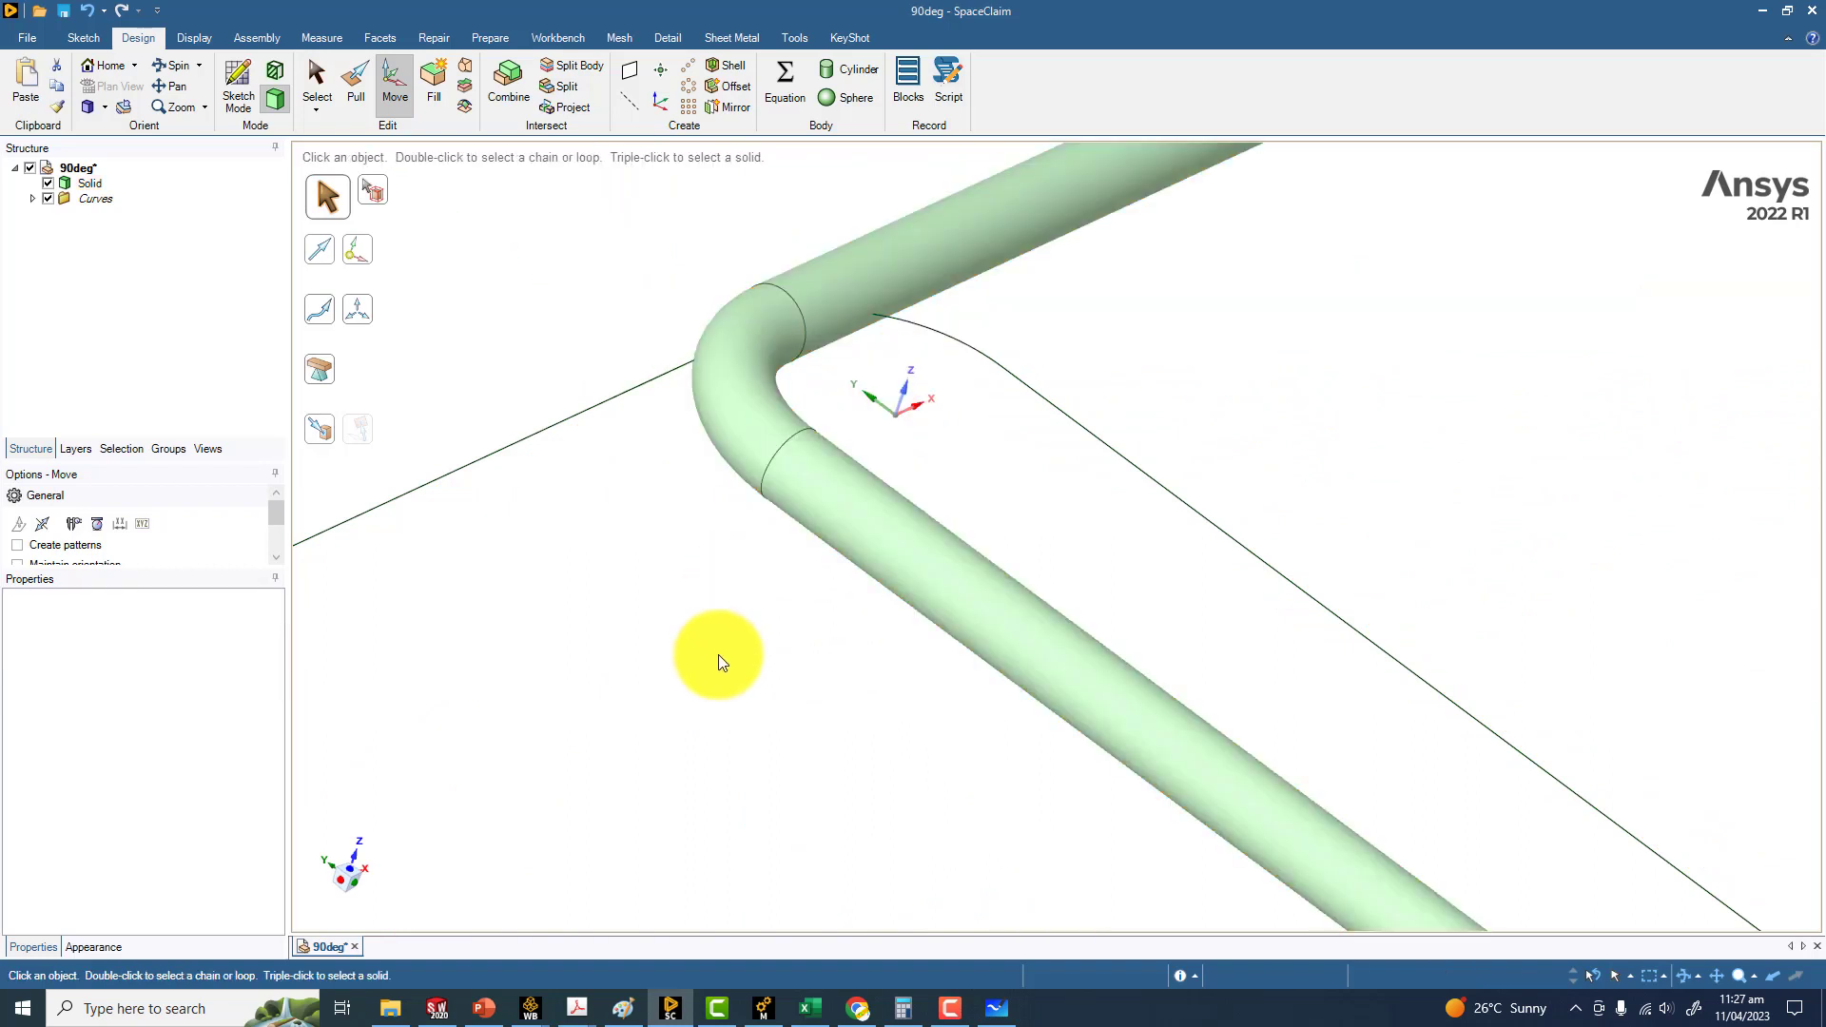
pyautogui.scroll(-4, 704, 609)
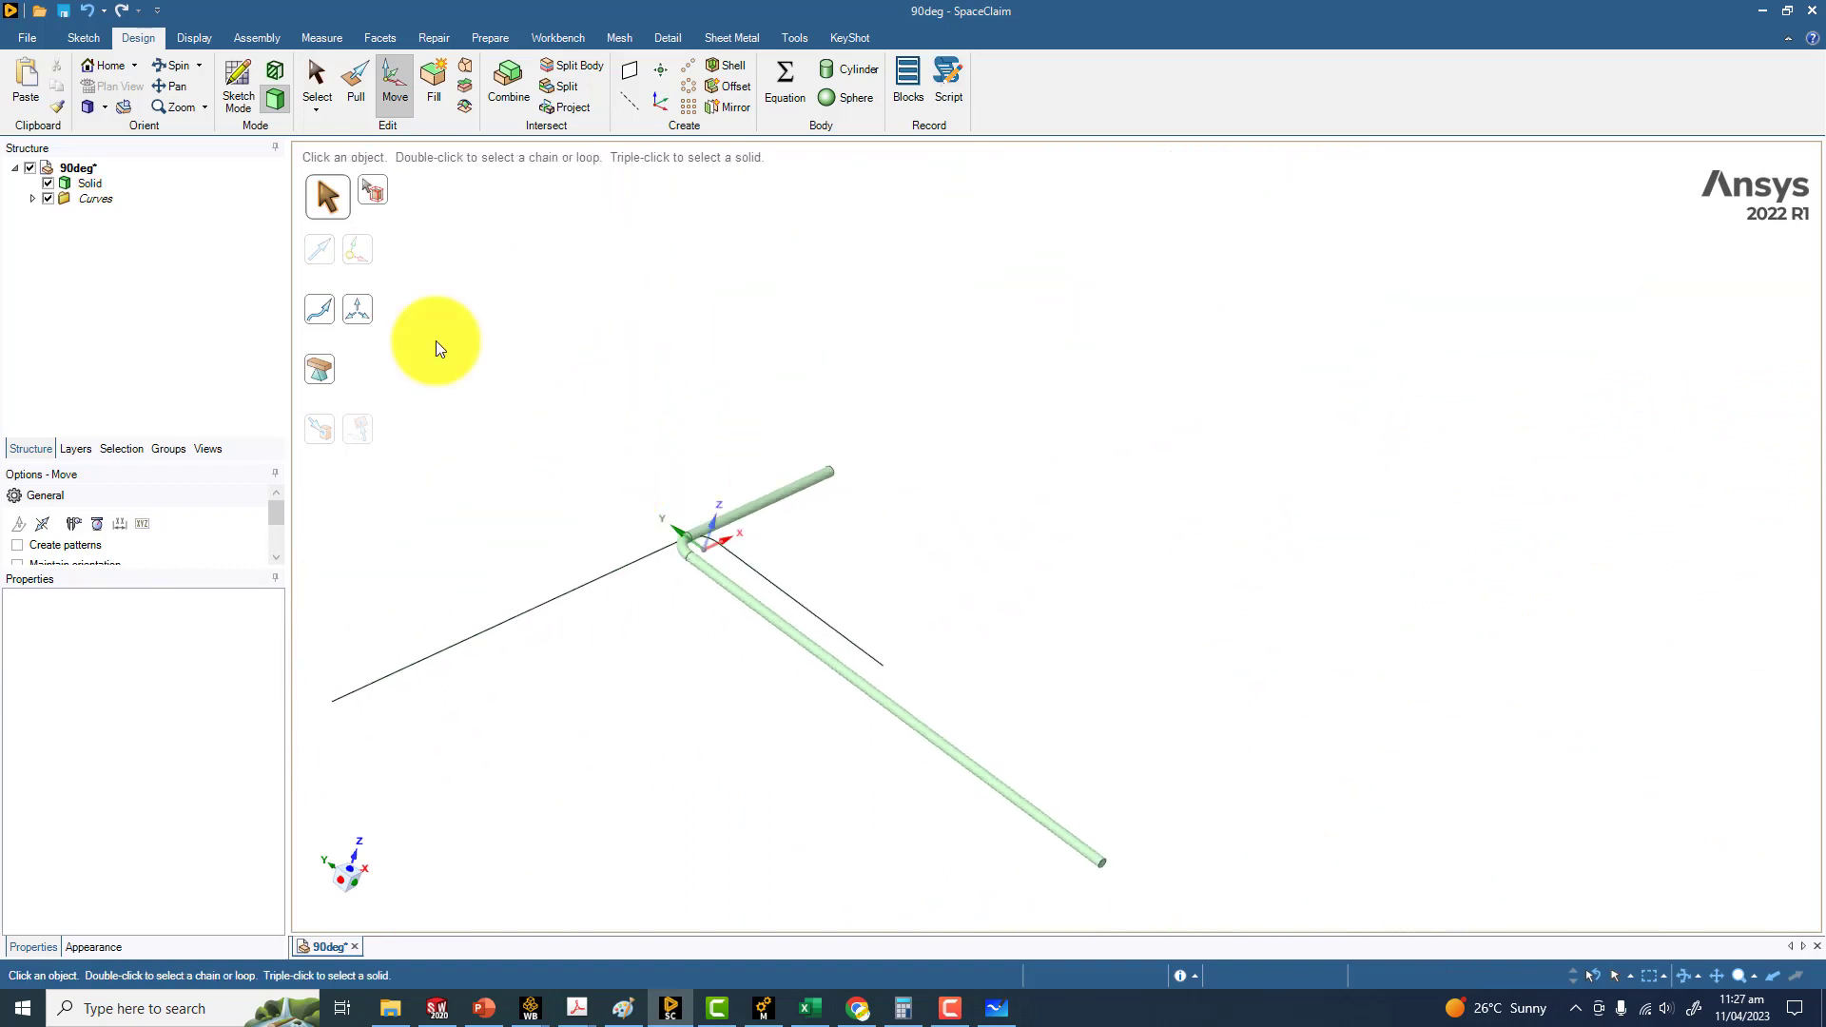
pyautogui.click(48, 198)
pyautogui.moveTo(455, 415); pyautogui.dragTo(945, 523, button='middle')
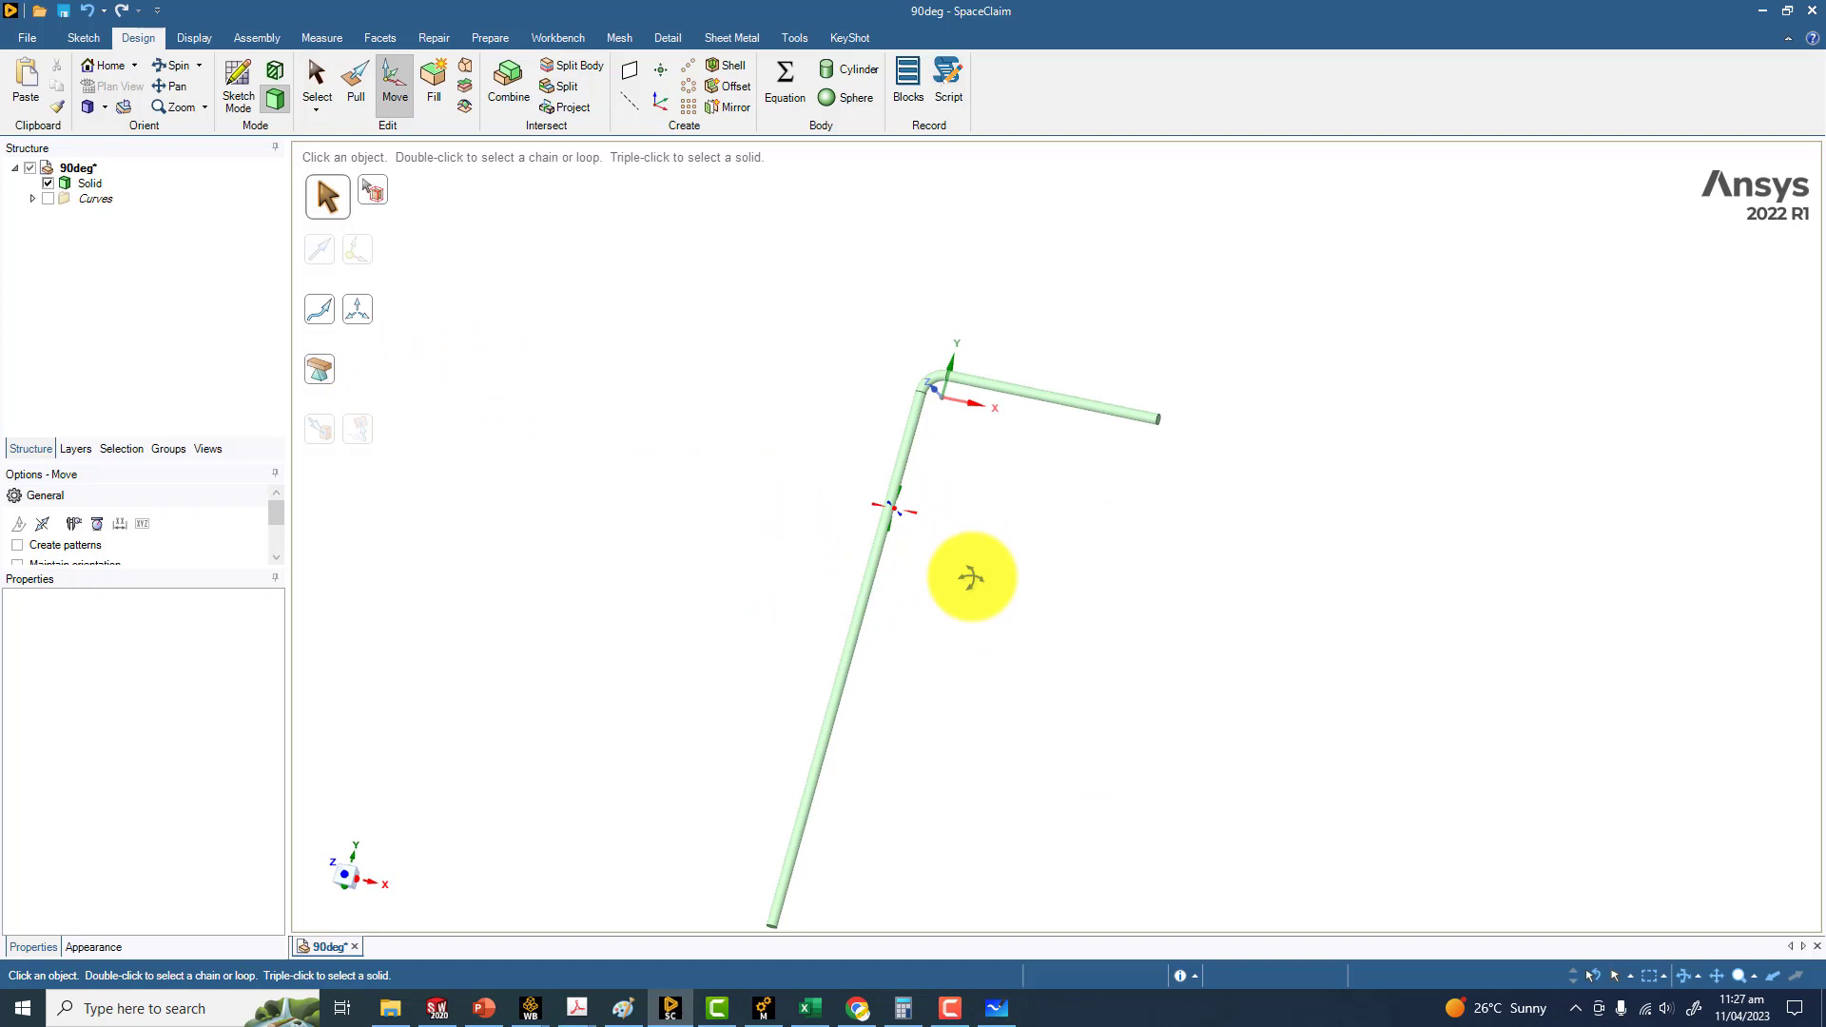
pyautogui.scroll(3, 1013, 470)
pyautogui.moveTo(1013, 470); pyautogui.dragTo(853, 489, button='middle')
pyautogui.scroll(3, 922, 517)
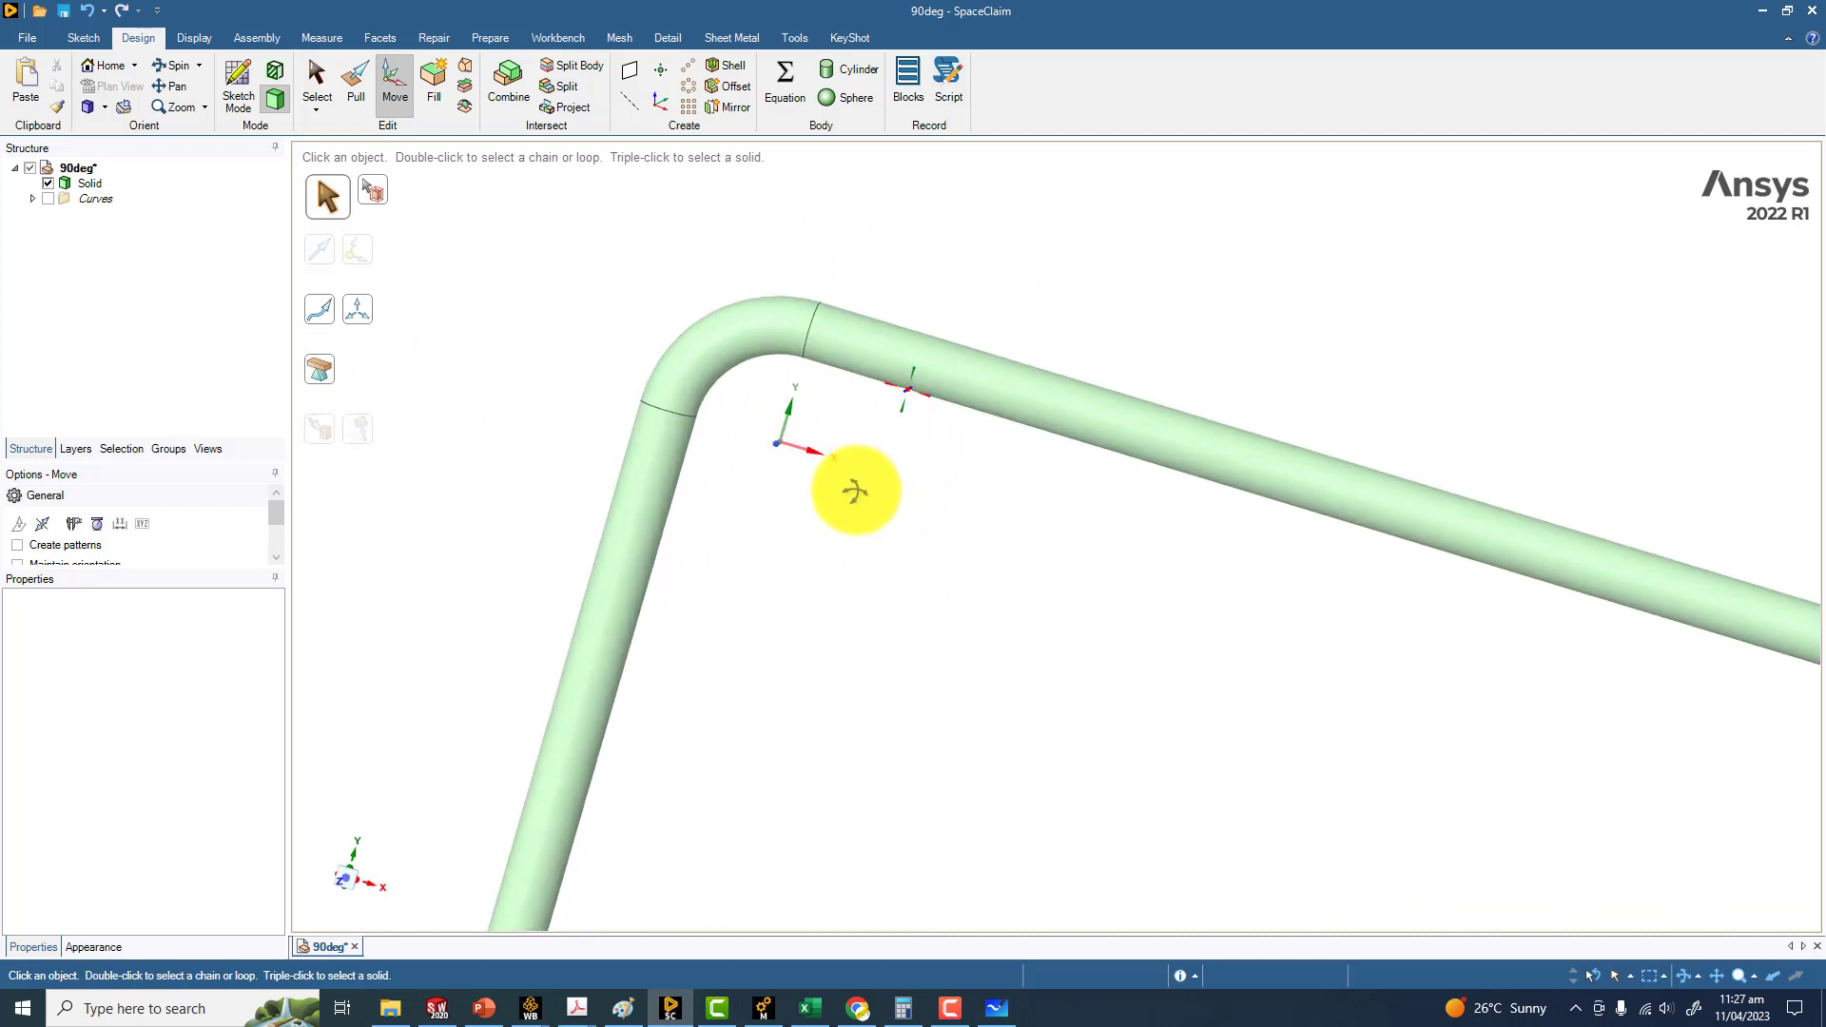
# Step: Measure from the origin to the centre of the downstream pipe section using a temporary line on the YZ sketch plane
pyautogui.click(244, 72)
pyautogui.click(778, 446)
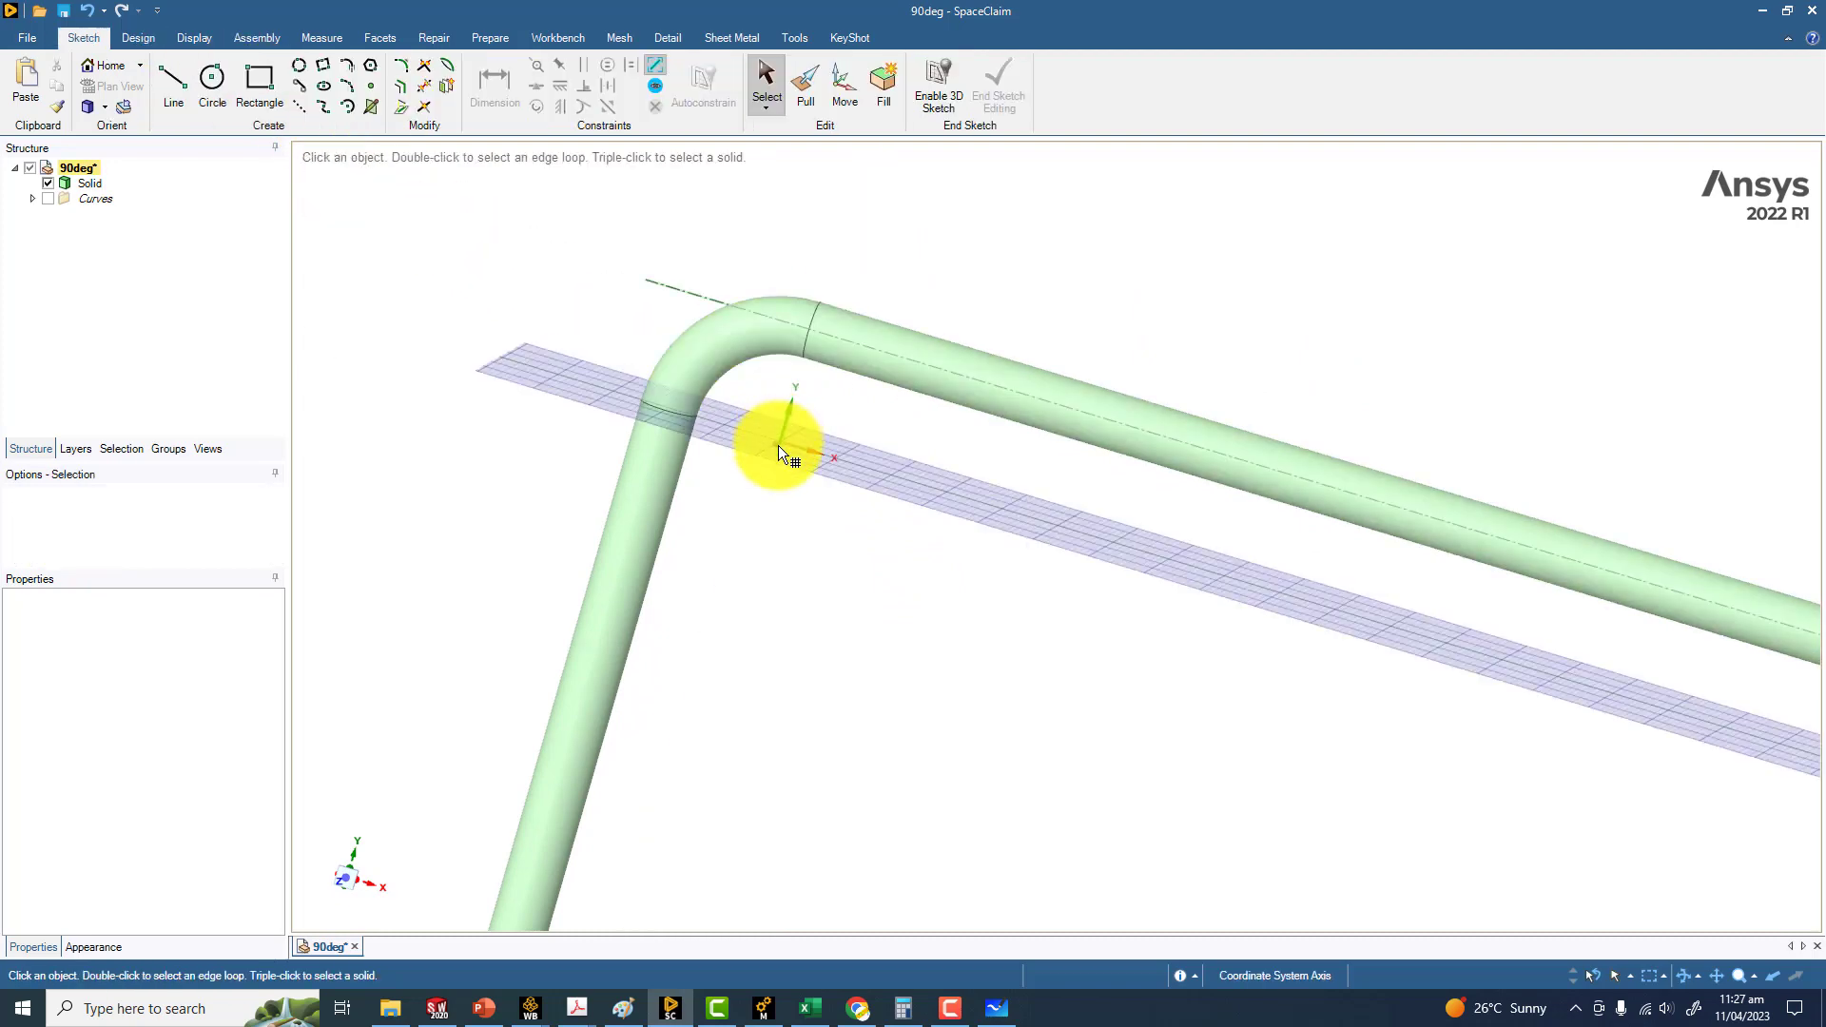
pyautogui.click(797, 400)
pyautogui.moveTo(808, 346)
pyautogui.mouseDown(button='middle')
pyautogui.moveTo(545, 288)
pyautogui.moveTo(440, 298)
pyautogui.moveTo(1264, 412)
pyautogui.mouseUp(button='middle')
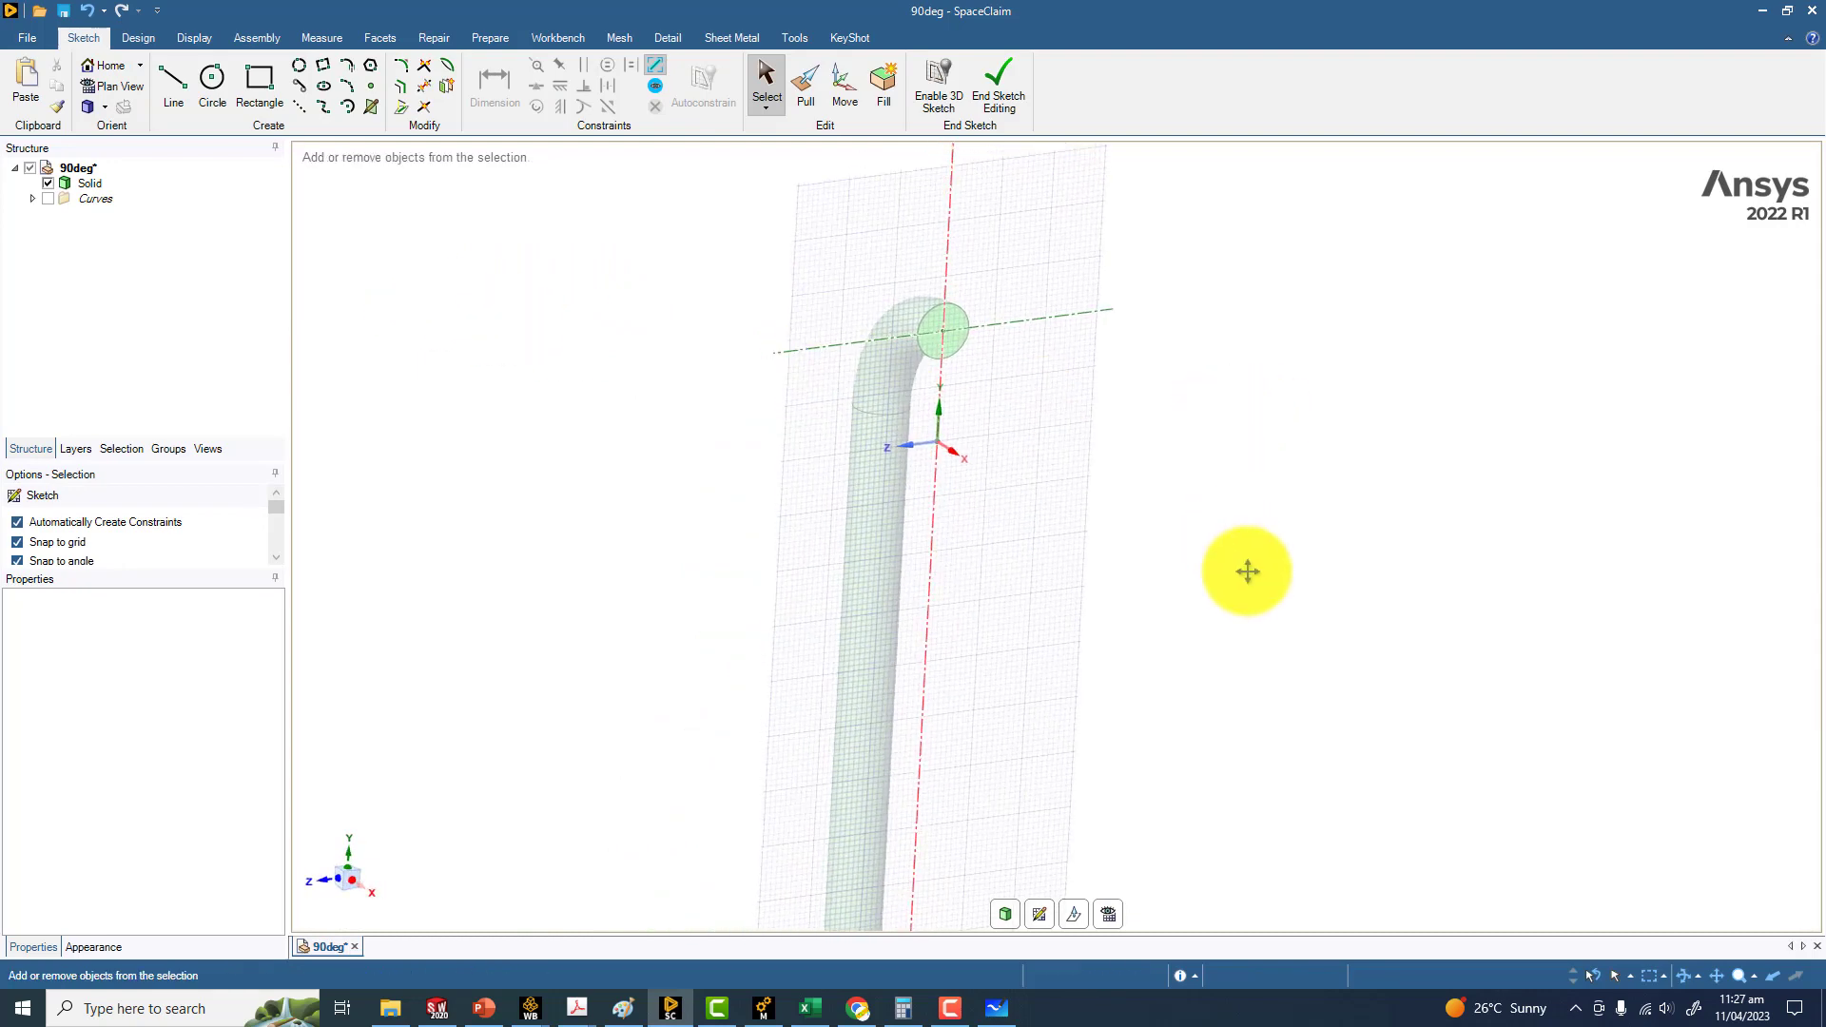
pyautogui.moveTo(1248, 571)
pyautogui.mouseDown(button='middle')
pyautogui.moveTo(1182, 505)
pyautogui.moveTo(1231, 489)
pyautogui.mouseUp(button='middle')
pyautogui.press('v')
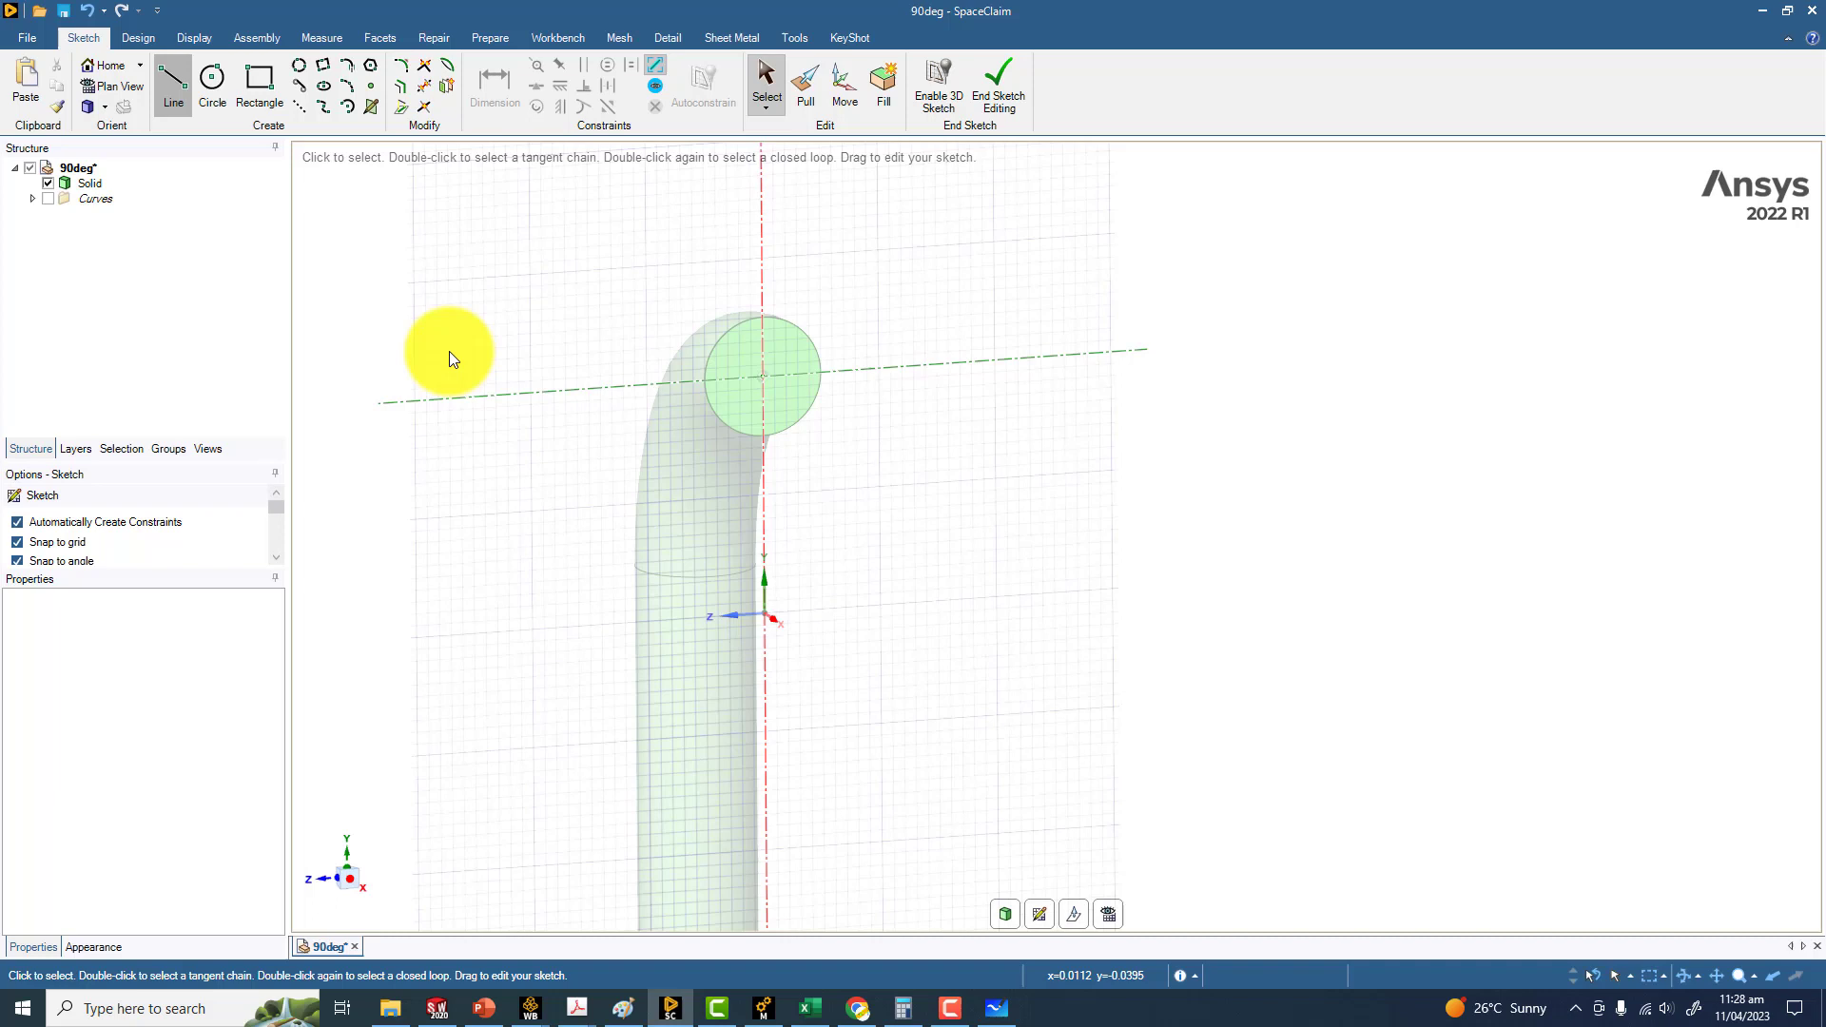
pyautogui.press('l')
pyautogui.click(767, 611)
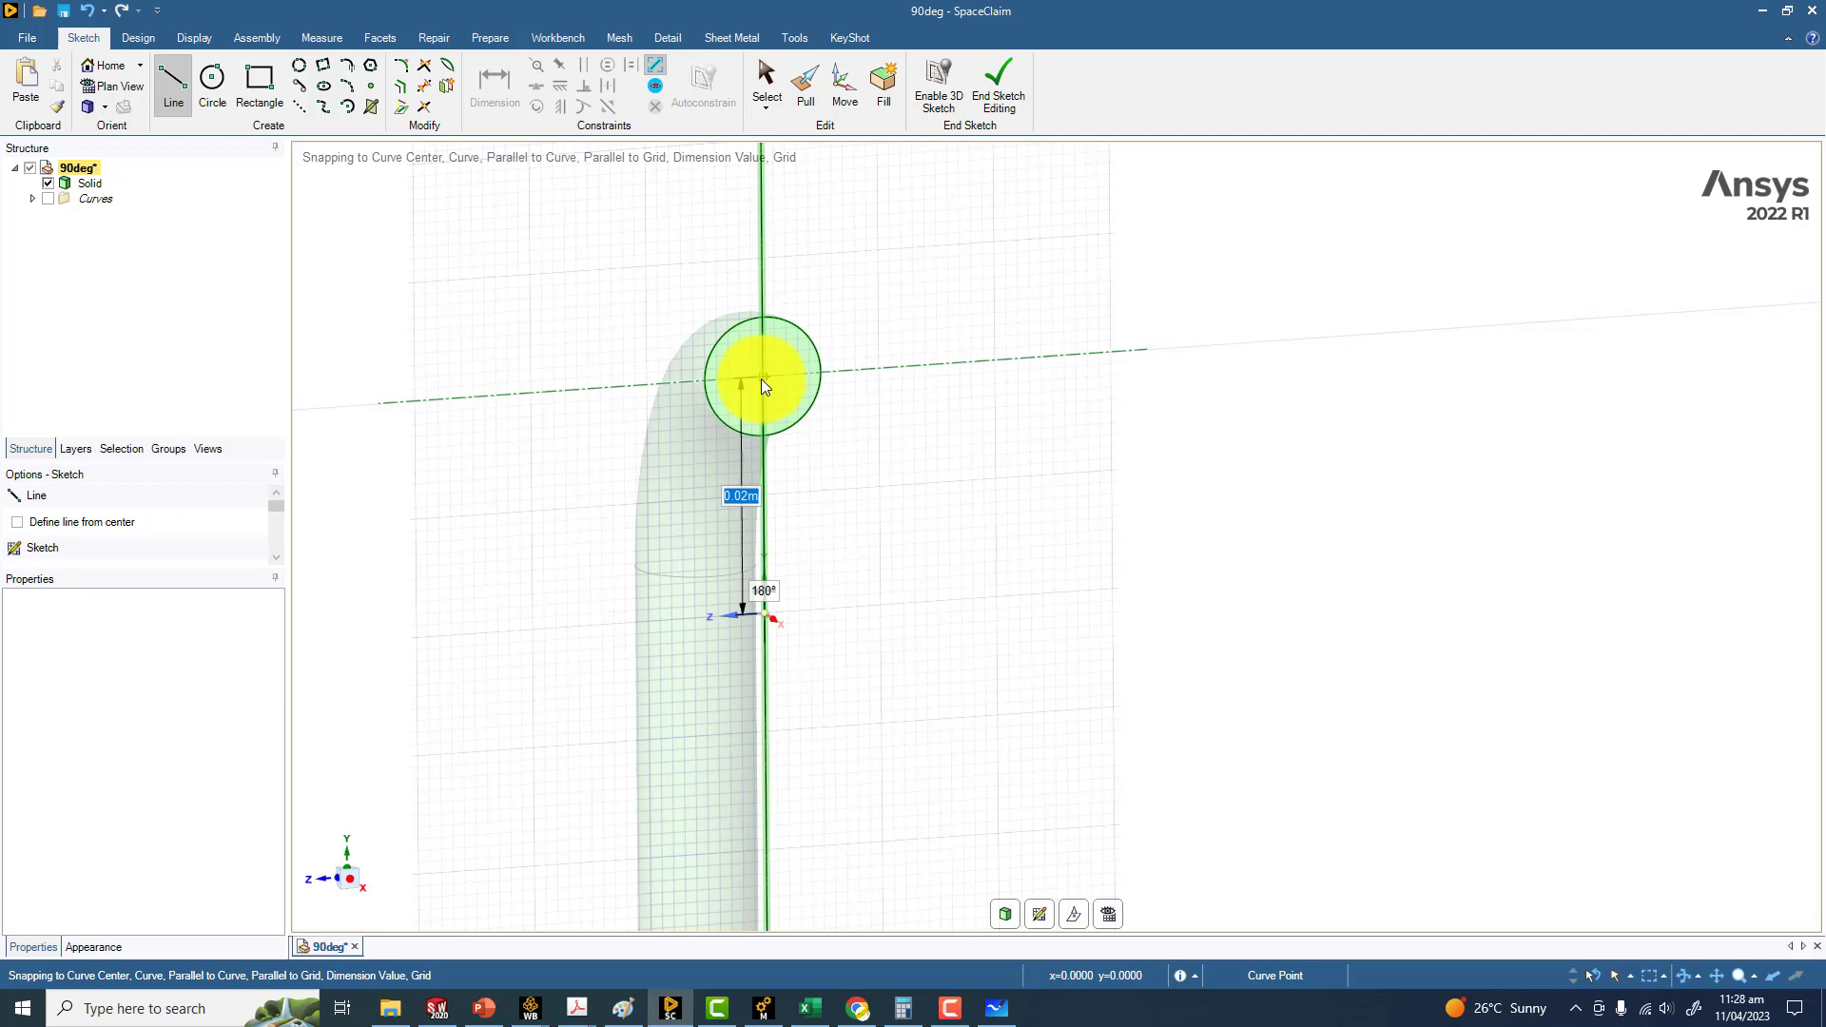
pyautogui.click(1008, 911)
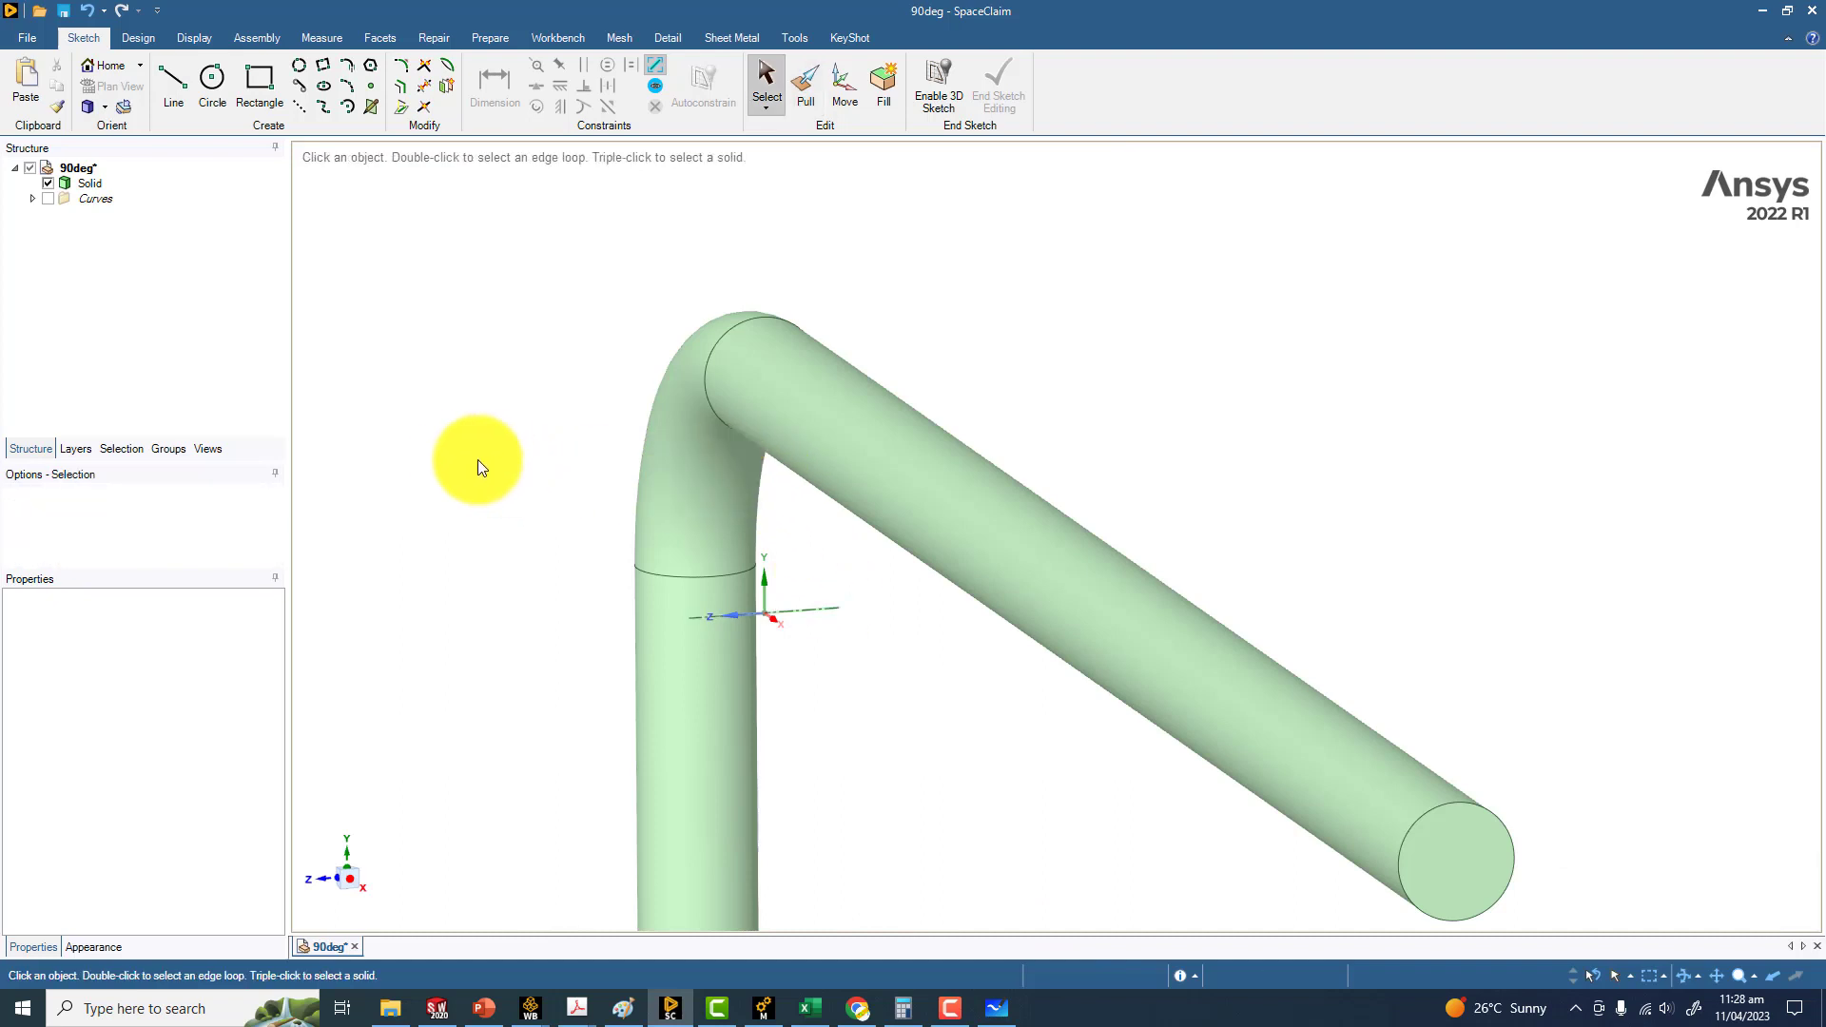
pyautogui.moveTo(428, 482); pyautogui.dragTo(642, 317, button='middle')
pyautogui.moveTo(706, 473); pyautogui.dragTo(832, 519, button='middle')
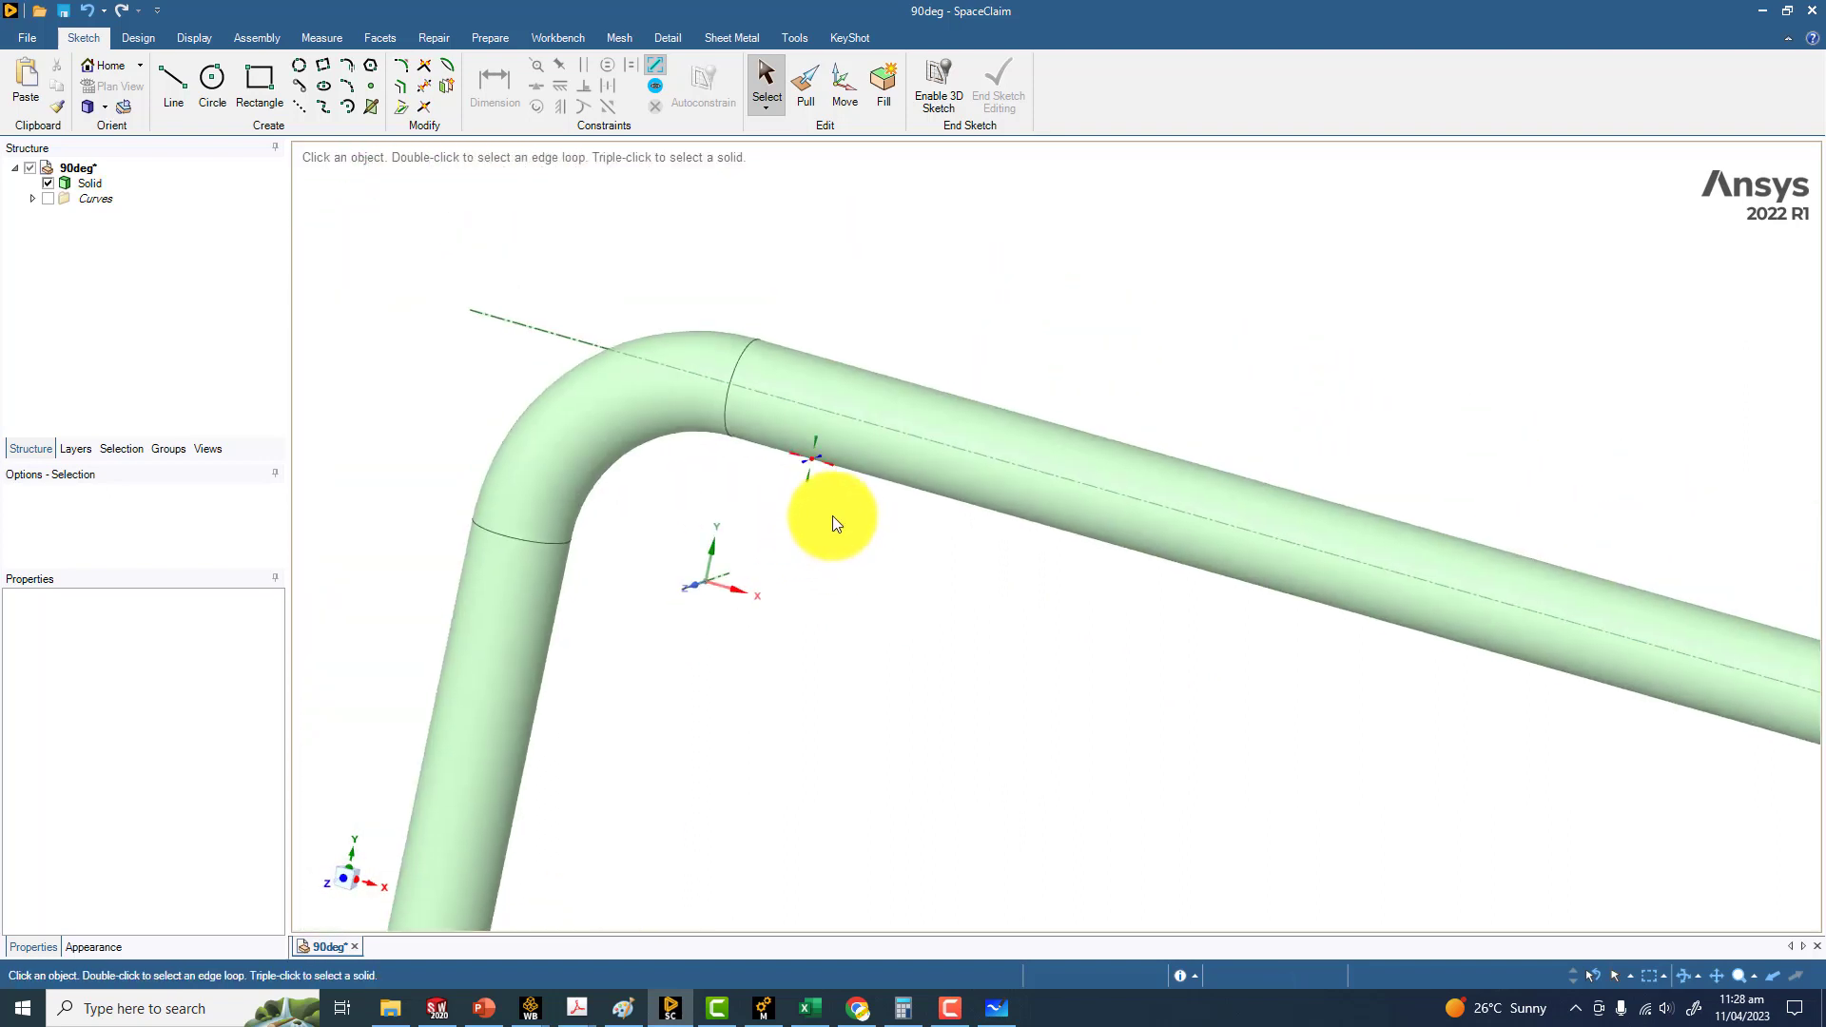
pyautogui.click(728, 390)
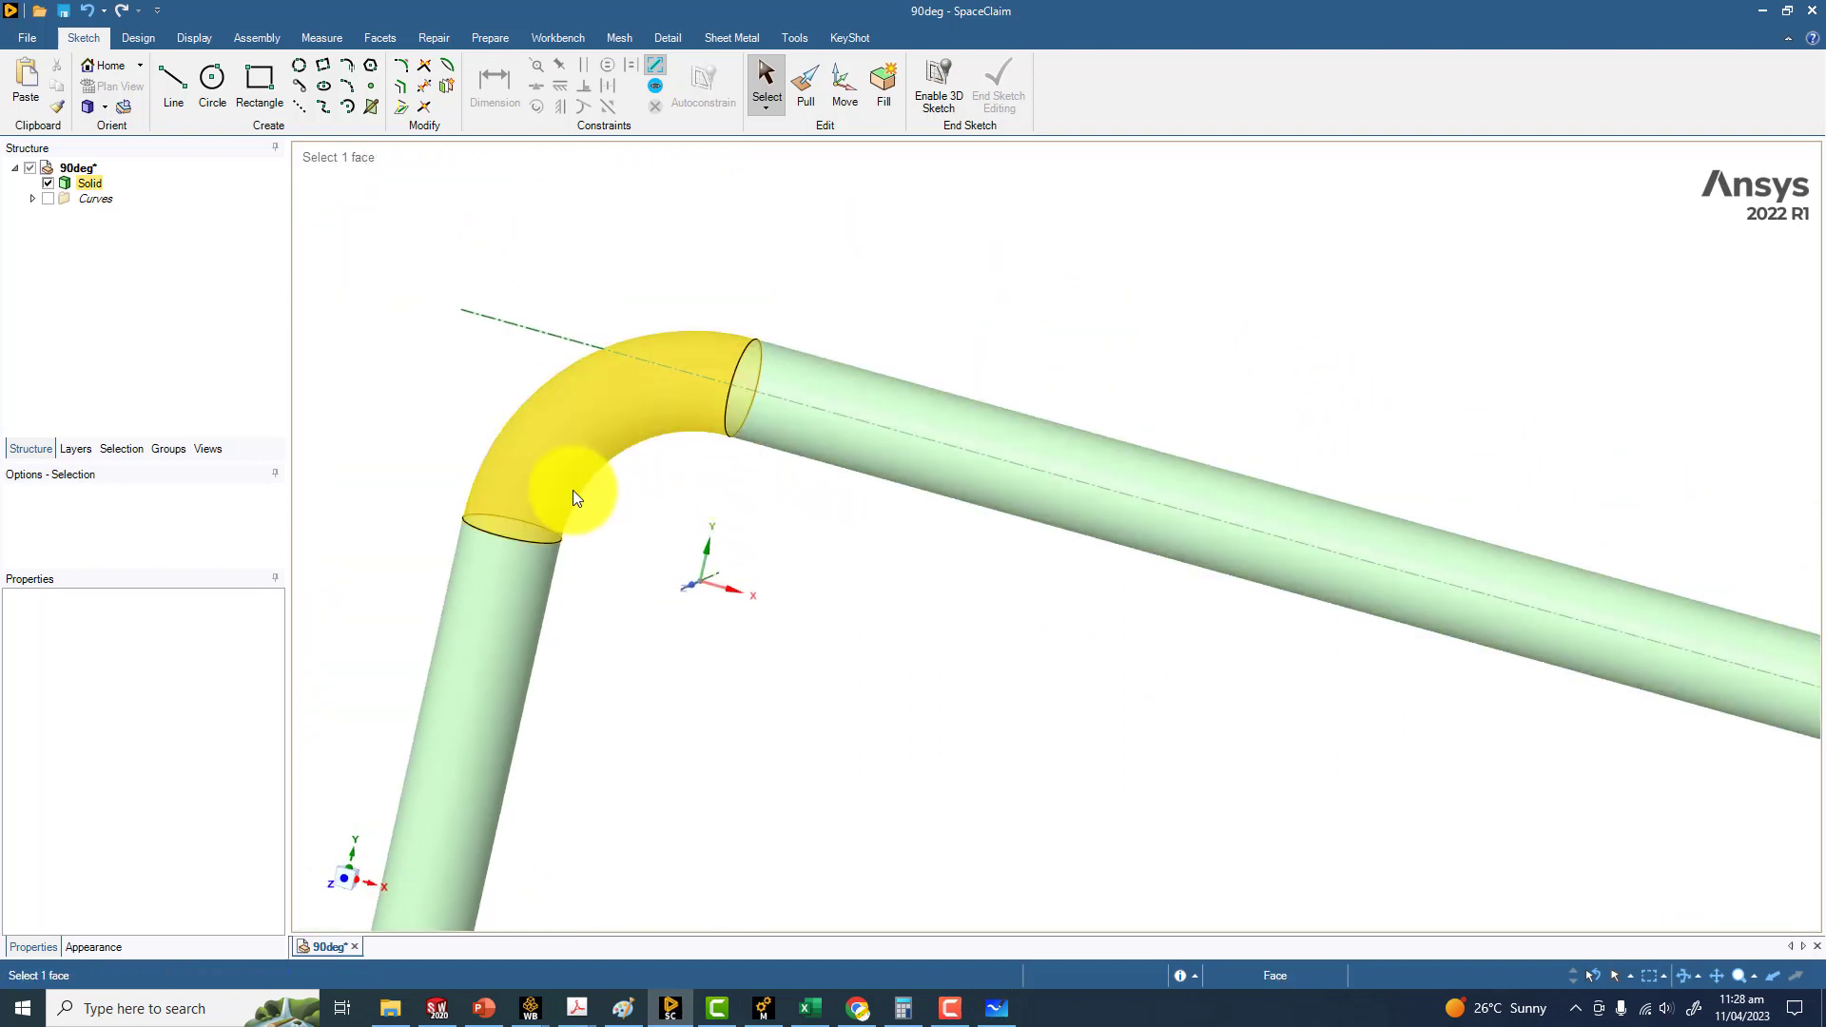
pyautogui.click(700, 517)
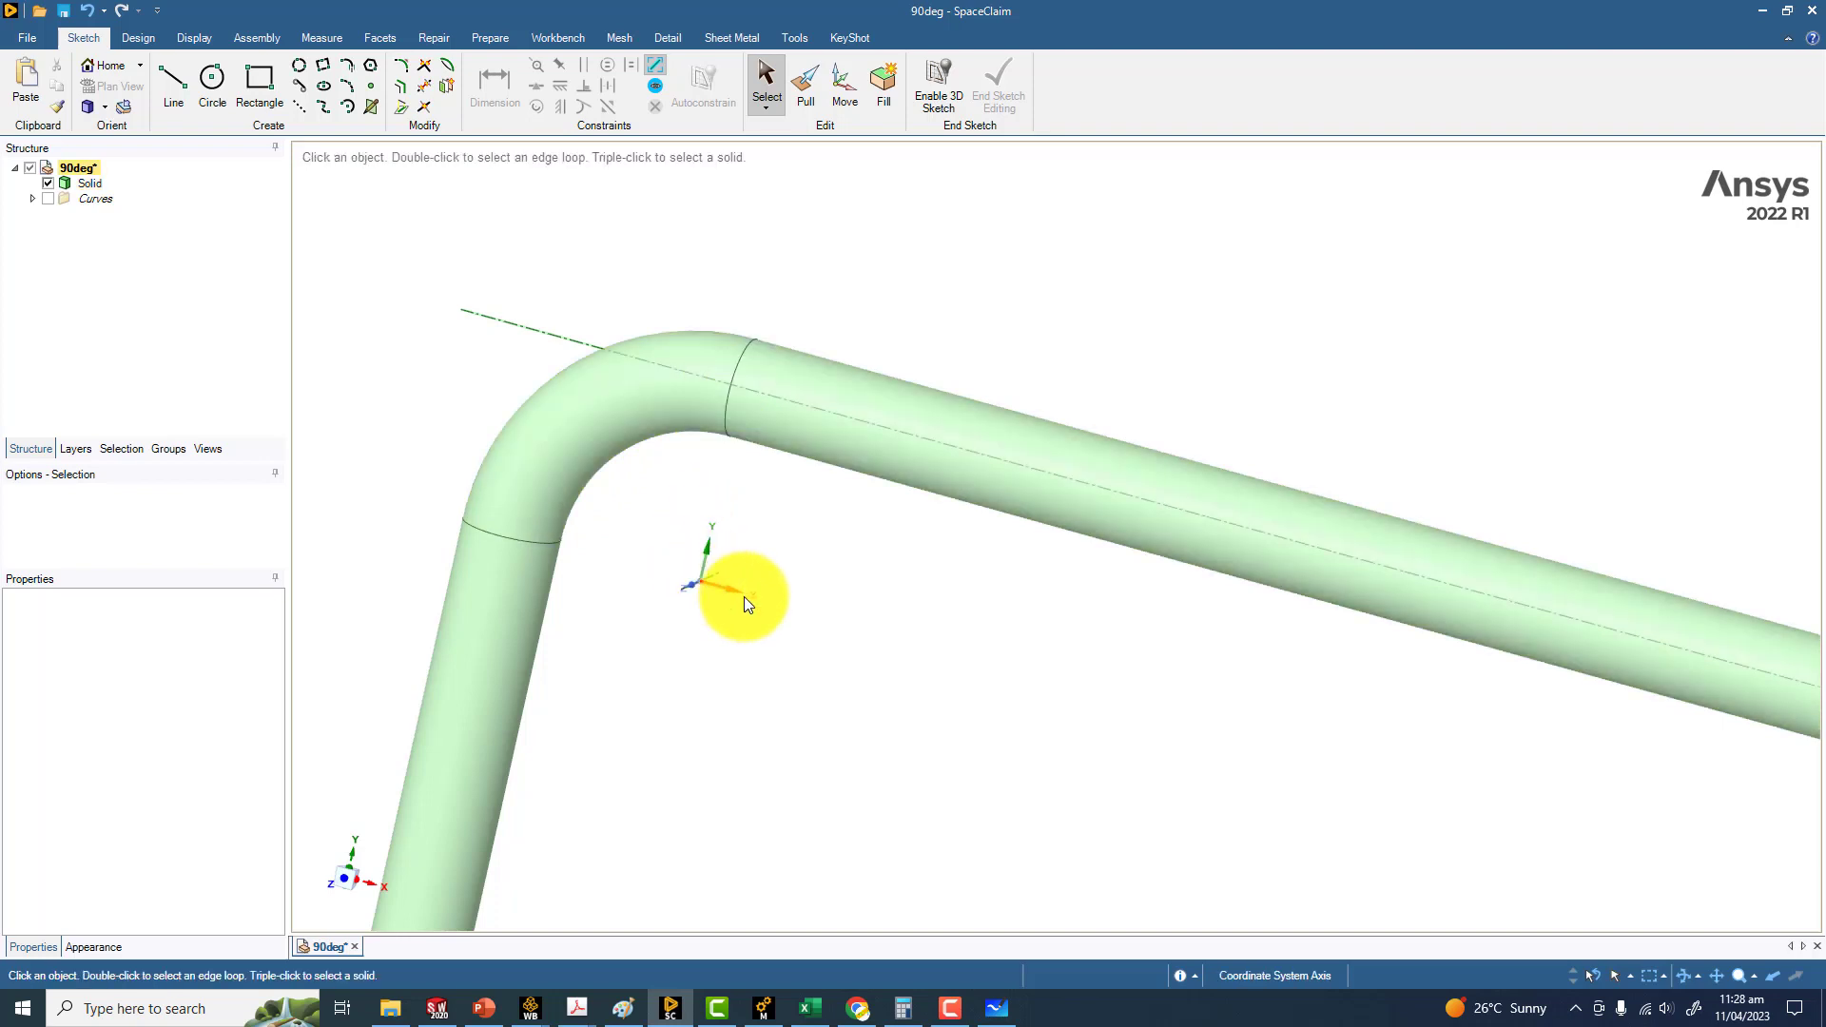
pyautogui.click(734, 386)
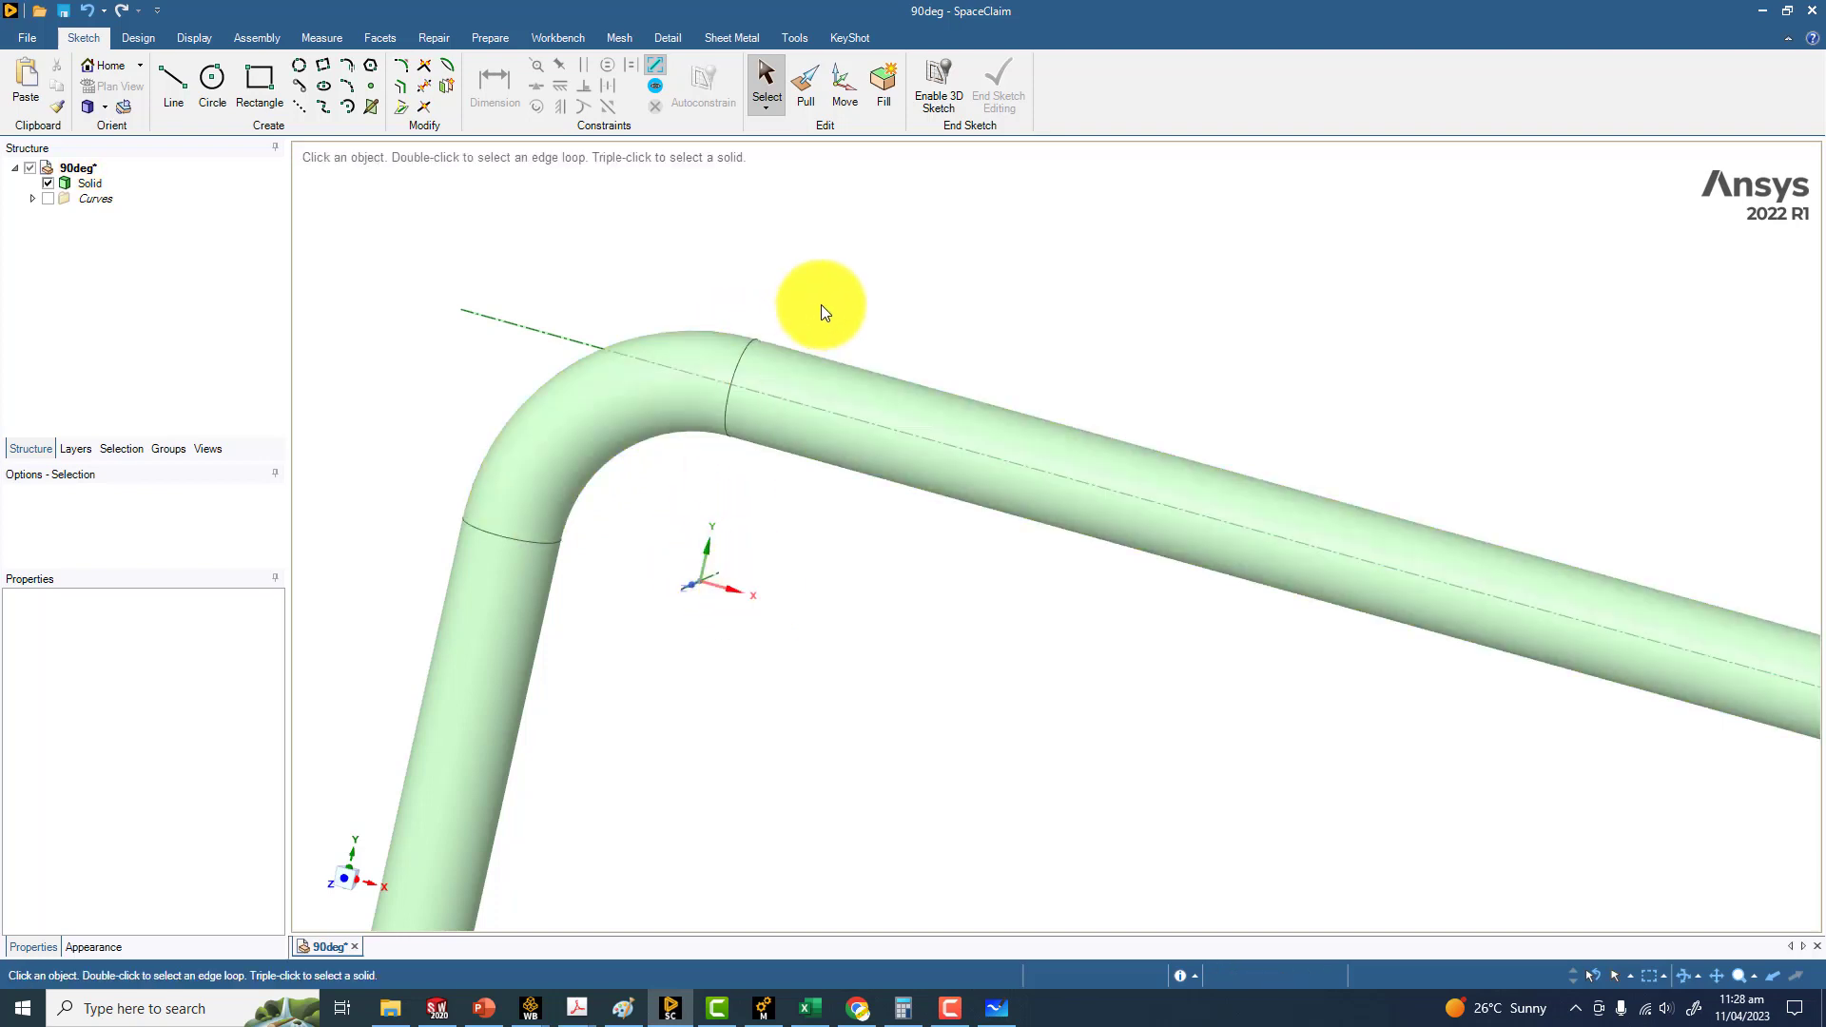
pyautogui.click(610, 300)
# Step: Create a named selection called Wall1 from the cylindrical face of the long upstream pipe leg
pyautogui.click(162, 453)
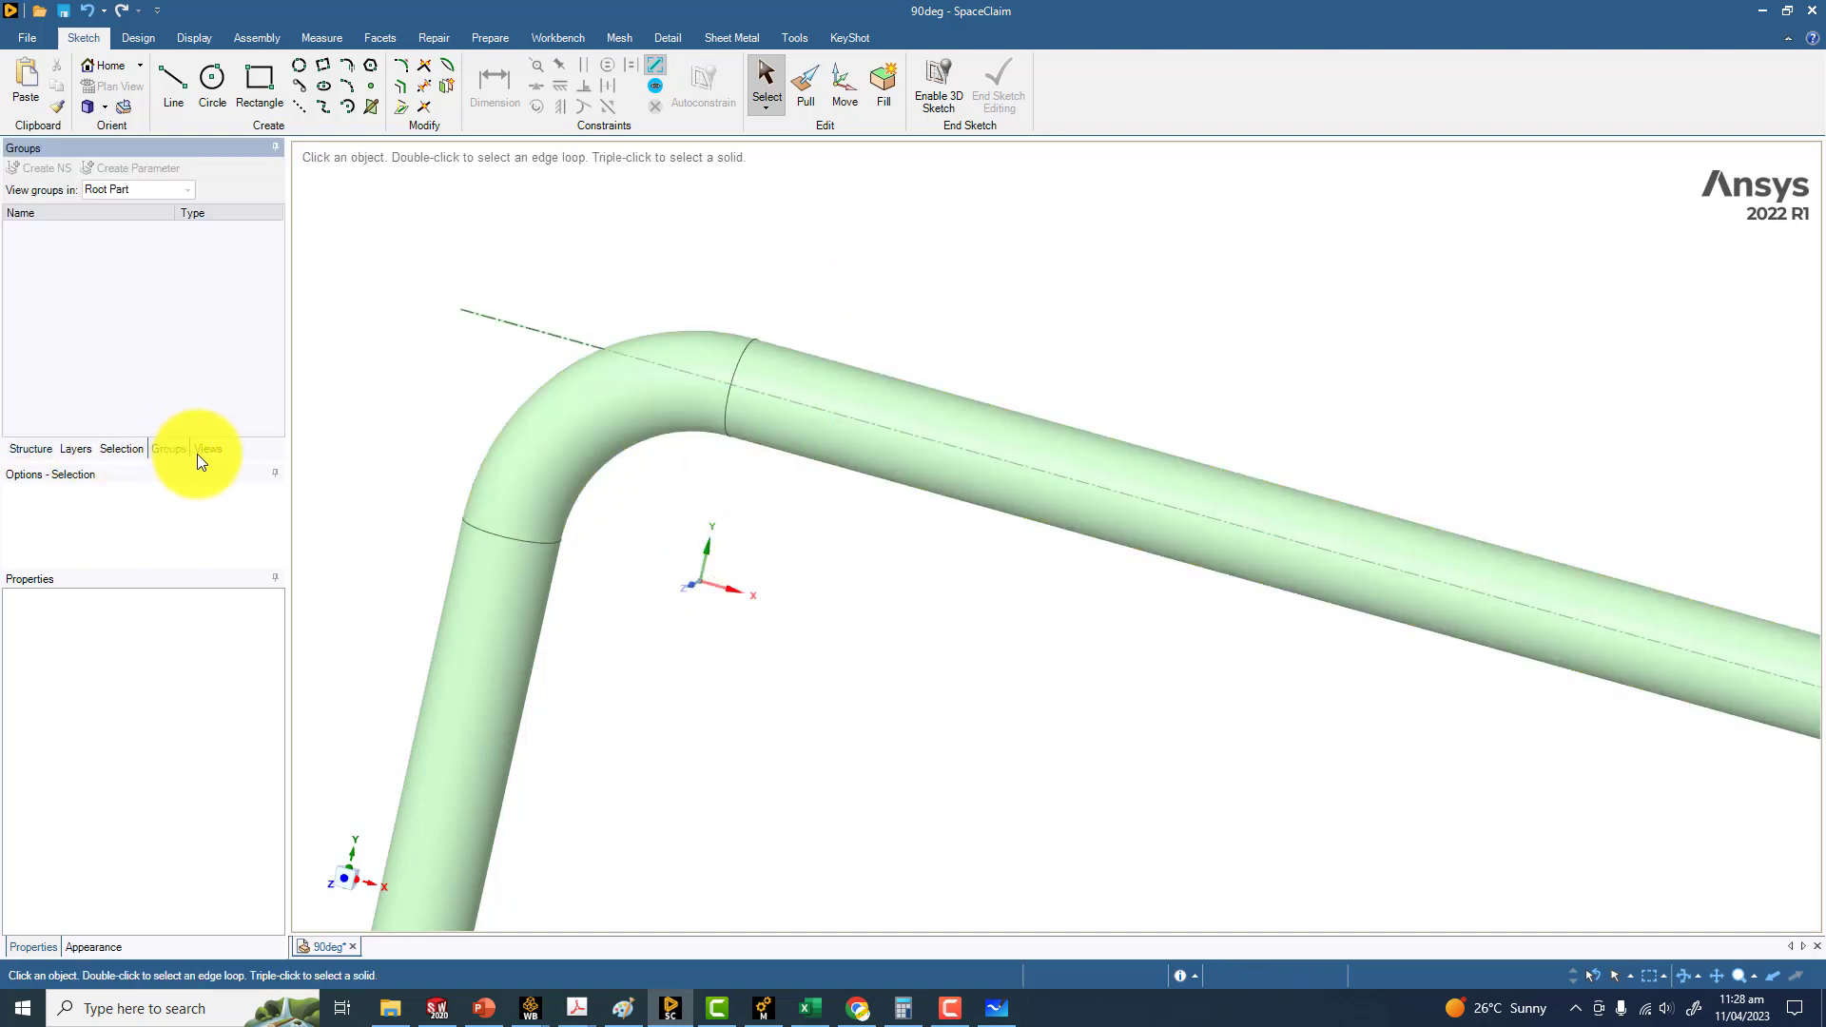
pyautogui.scroll(-5, 710, 615)
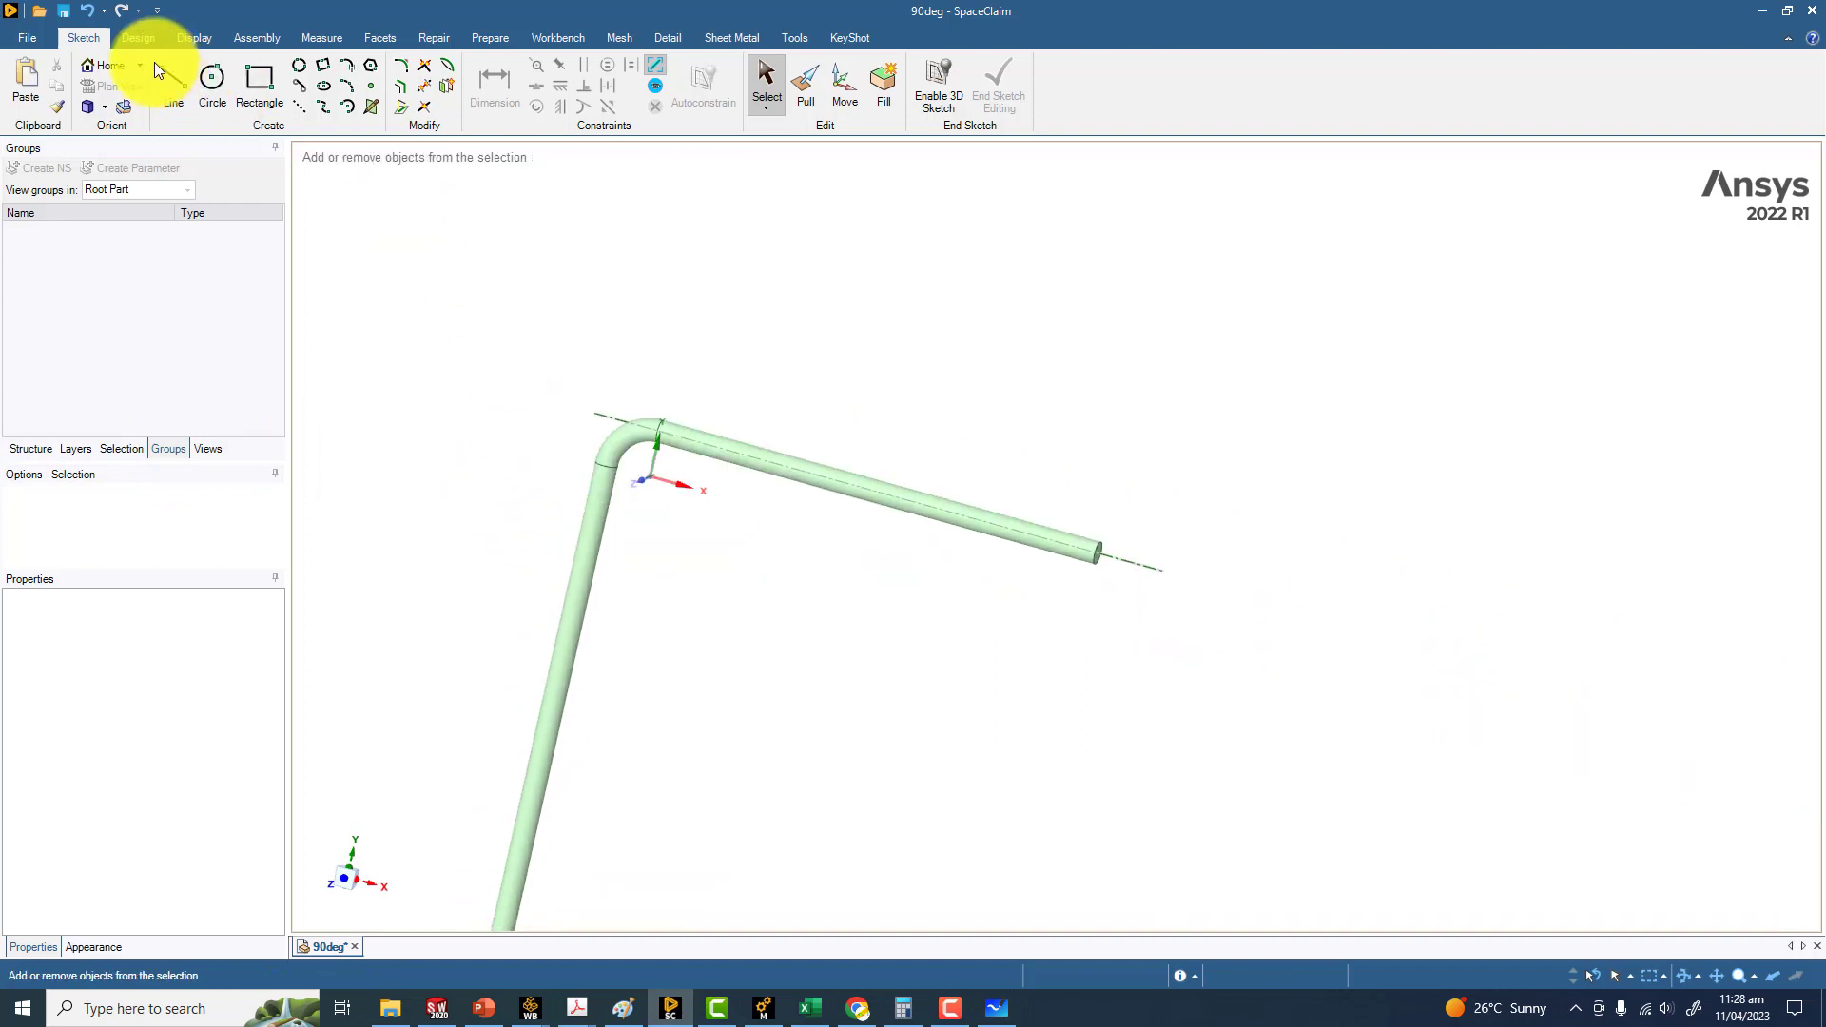
pyautogui.click(138, 39)
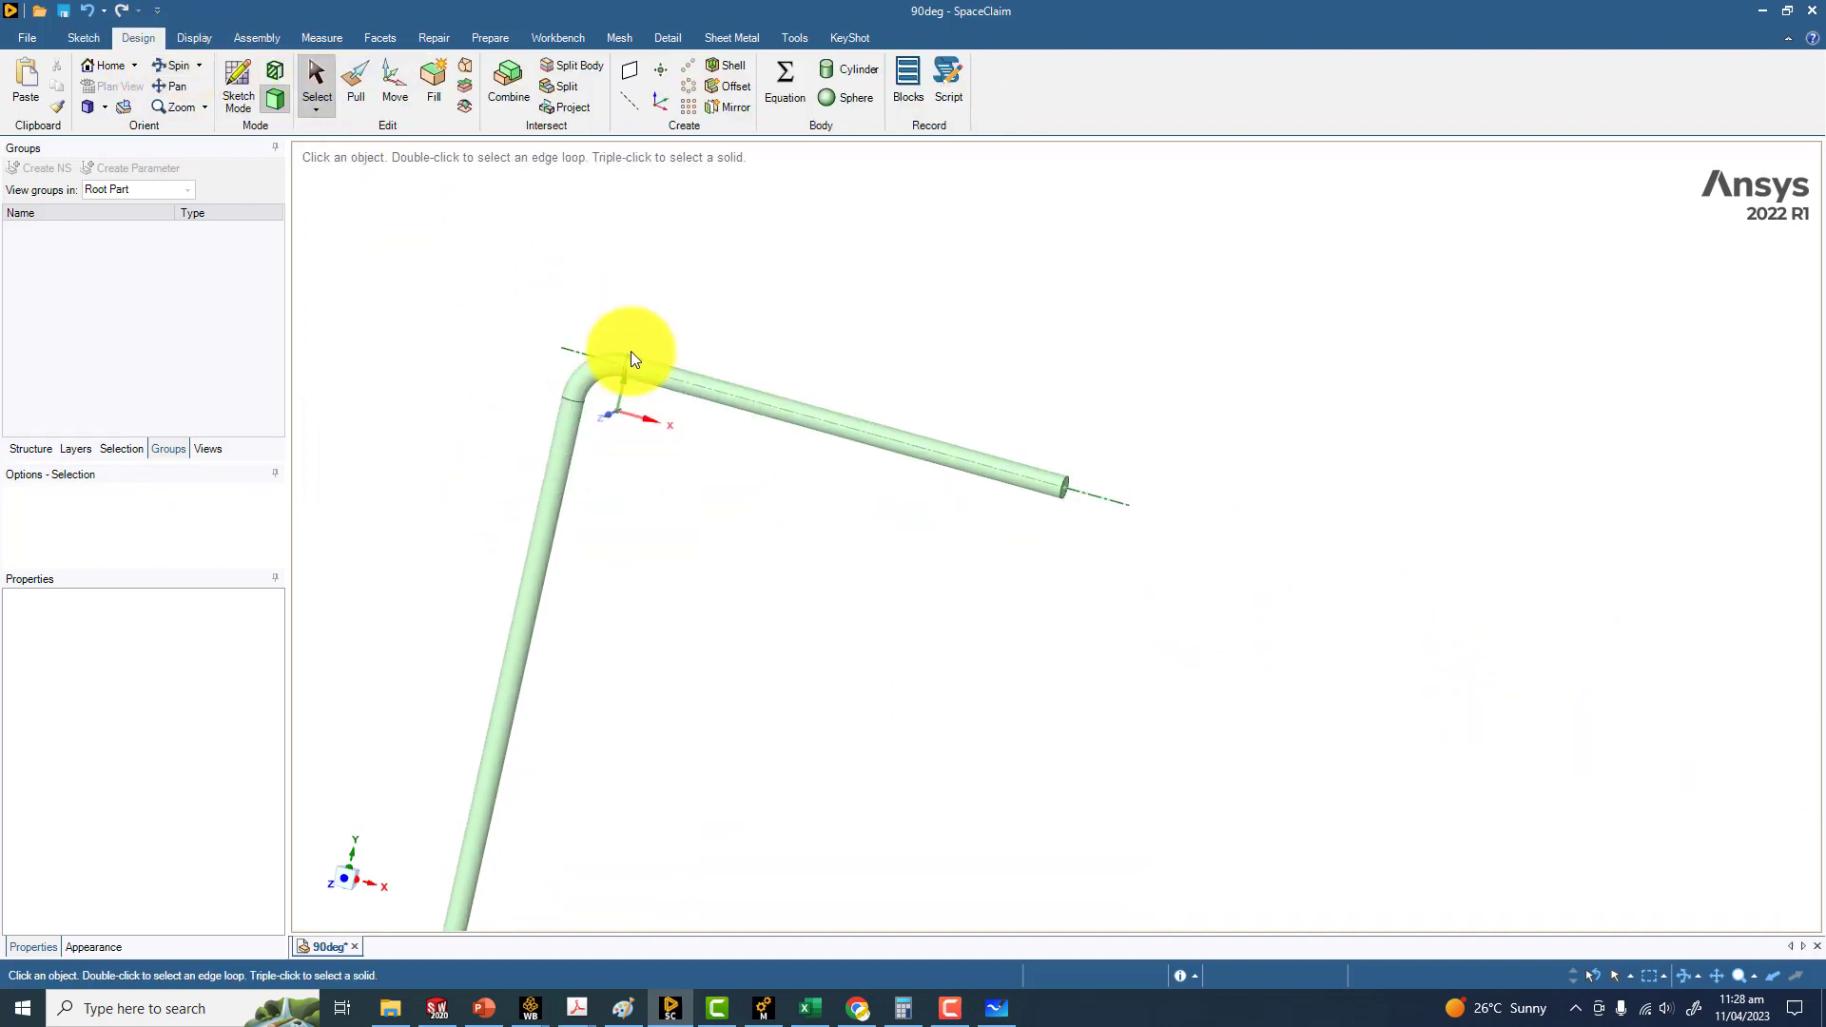
pyautogui.click(553, 512)
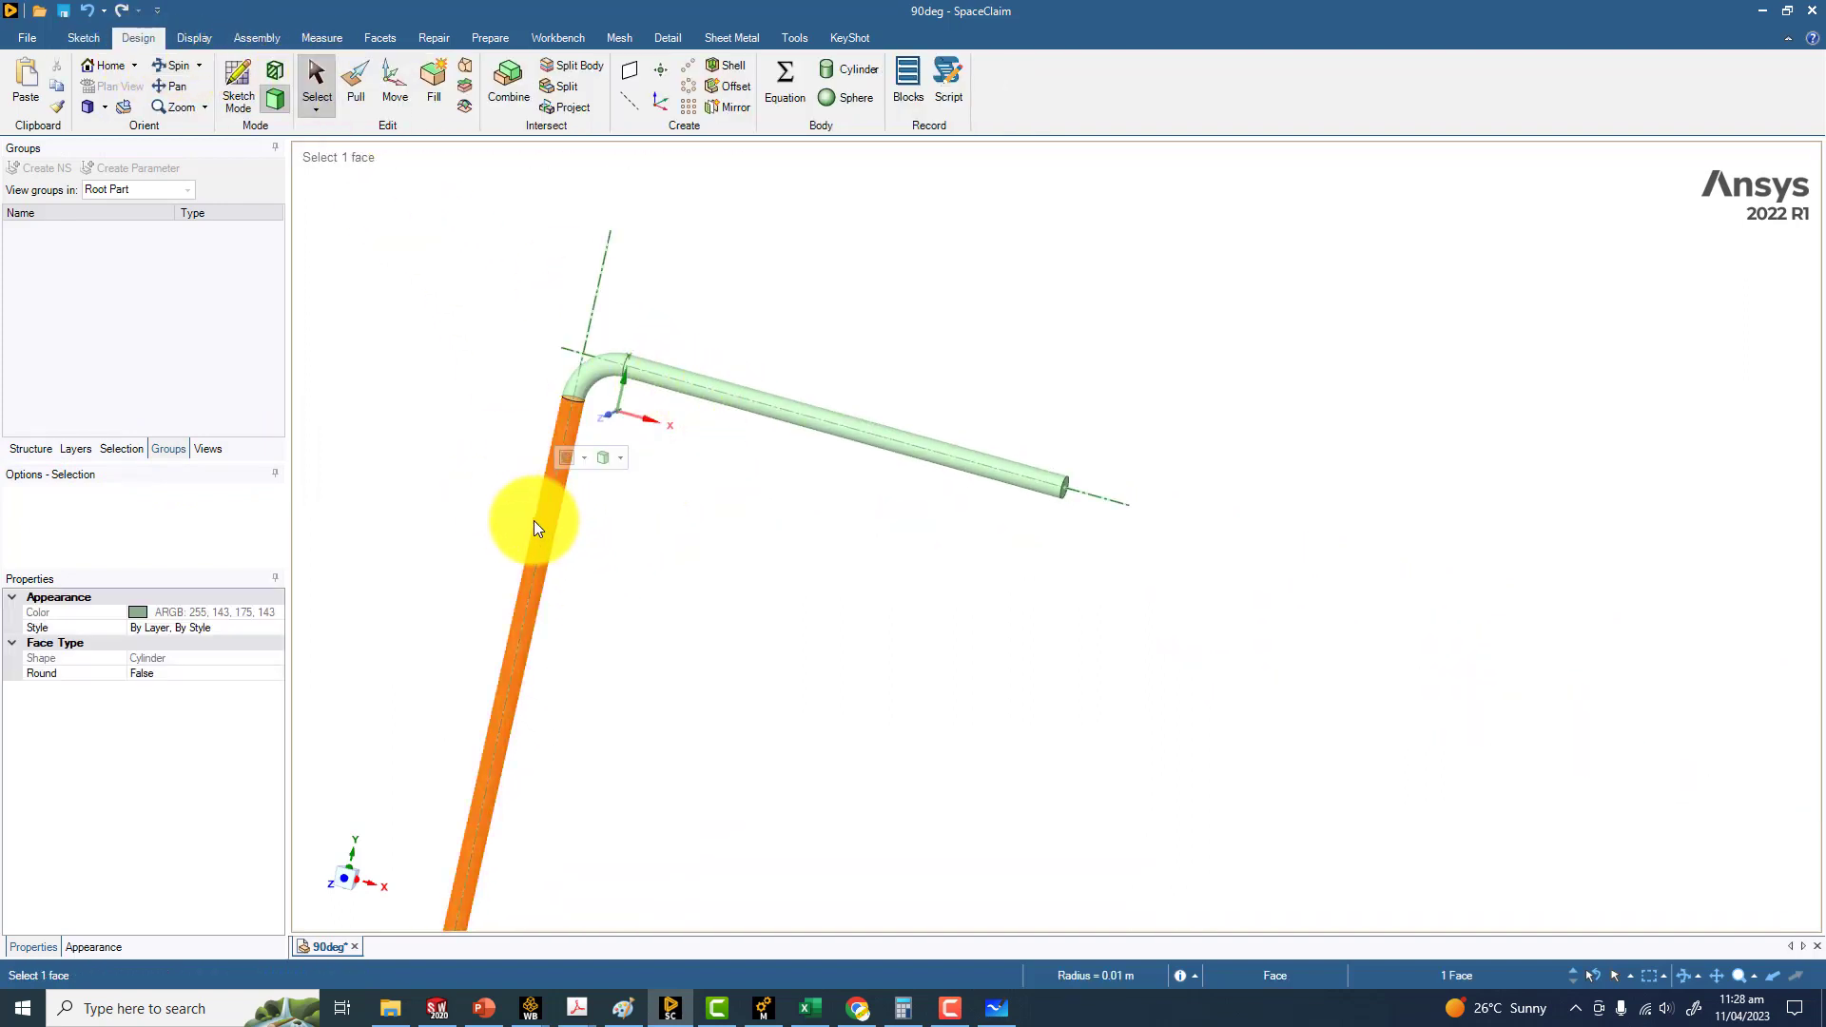
pyautogui.click(38, 170)
pyautogui.write('Wall')
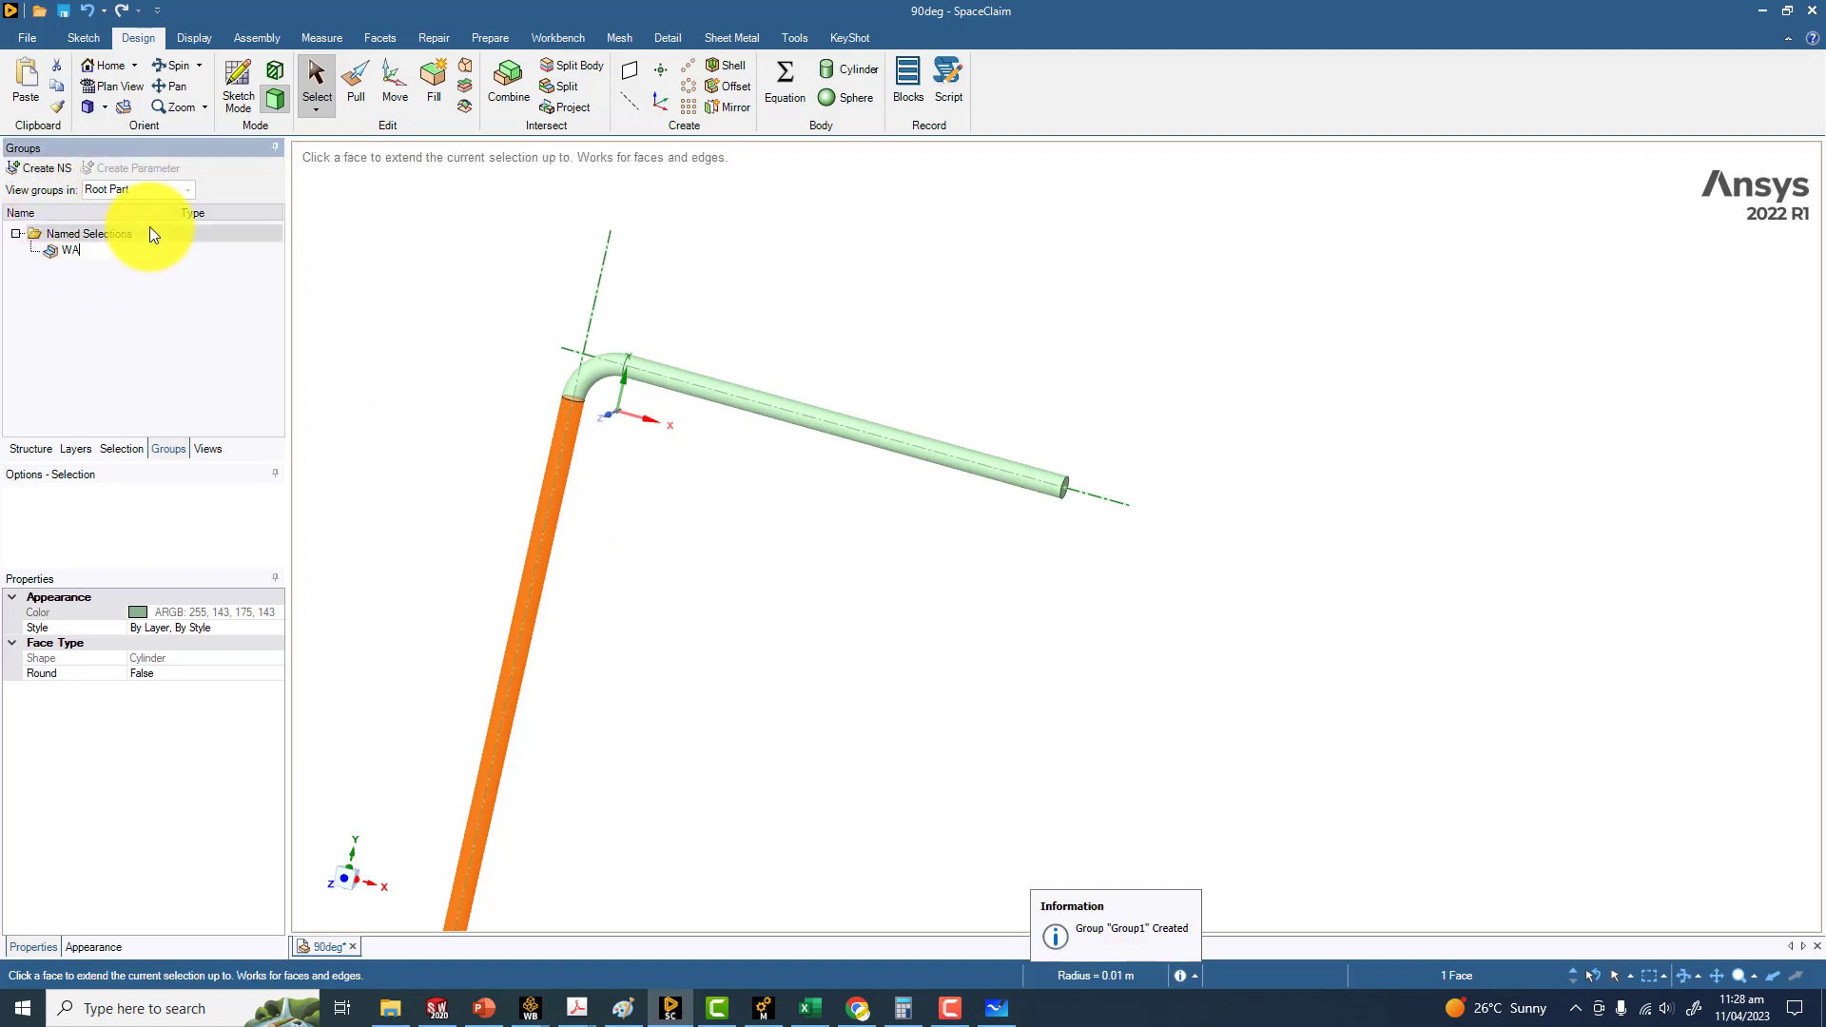
pyautogui.press('BackSpace')
pyautogui.press('BackSpace')
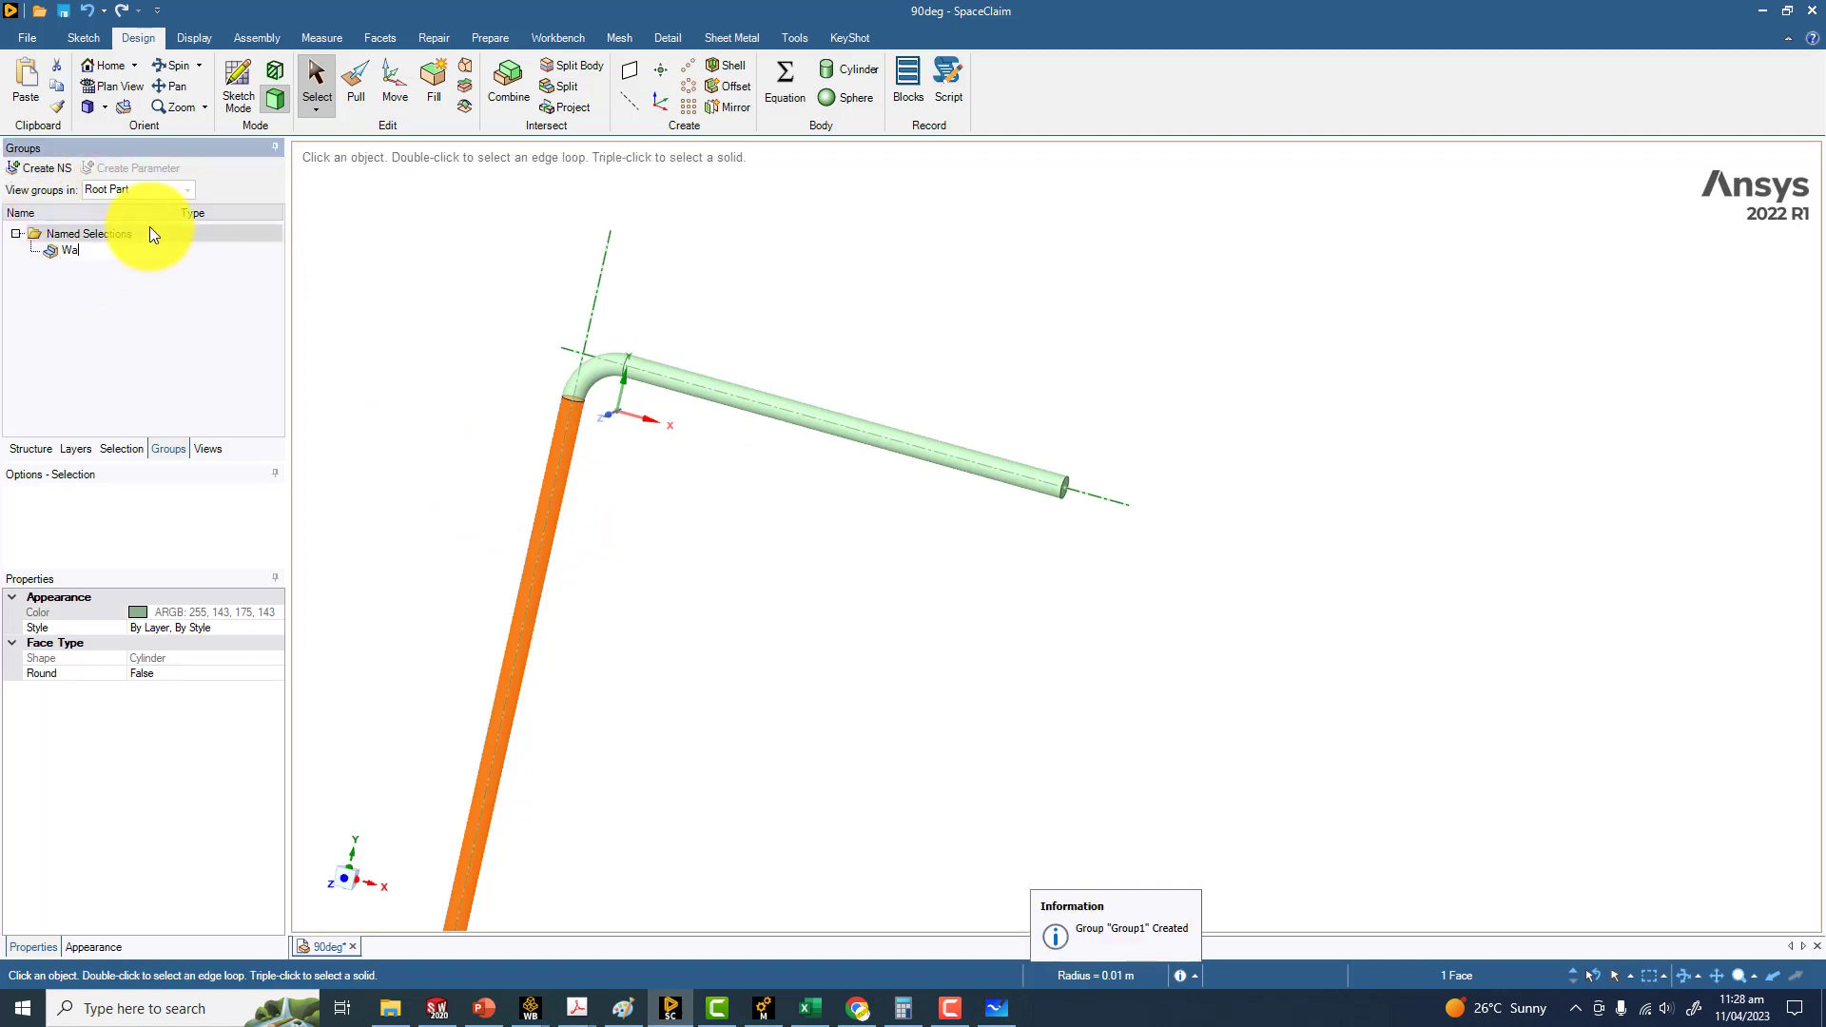
pyautogui.write('ll1')
pyautogui.press('Return')
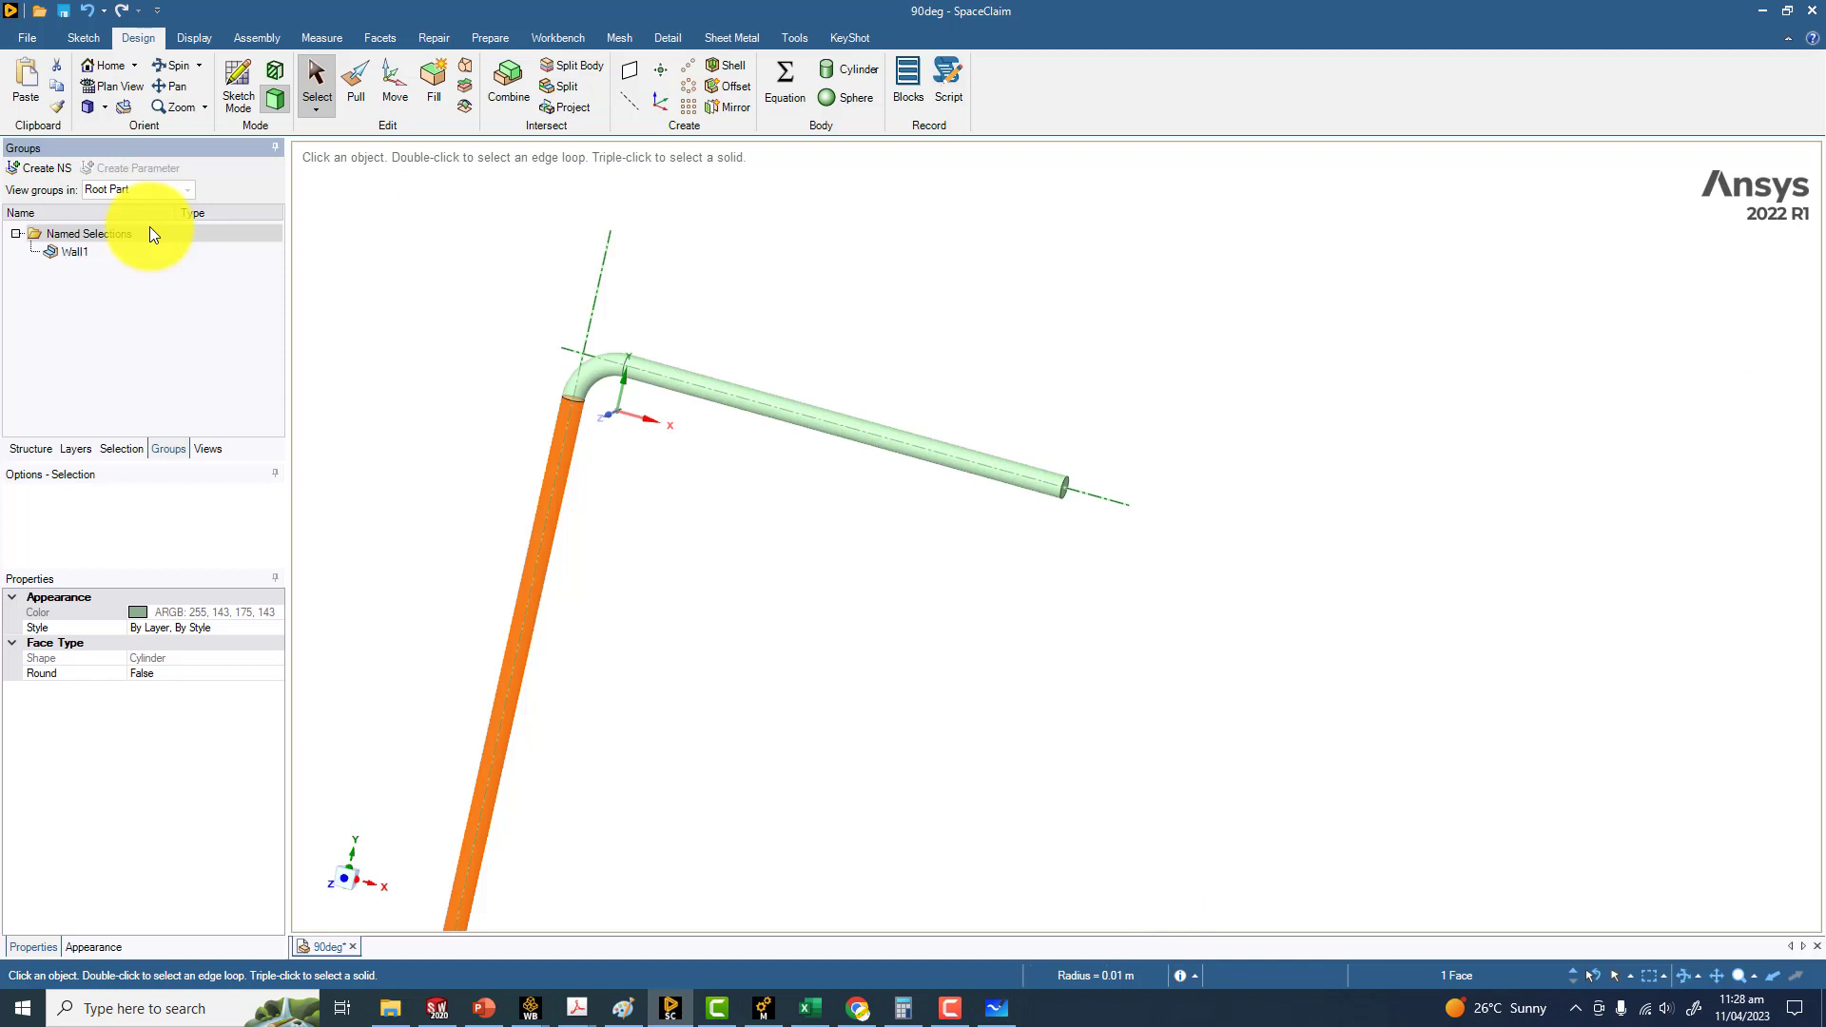
# Step: Create a named selection called Wall2 from the cylindrical face of the short downstream pipe leg
pyautogui.click(702, 379)
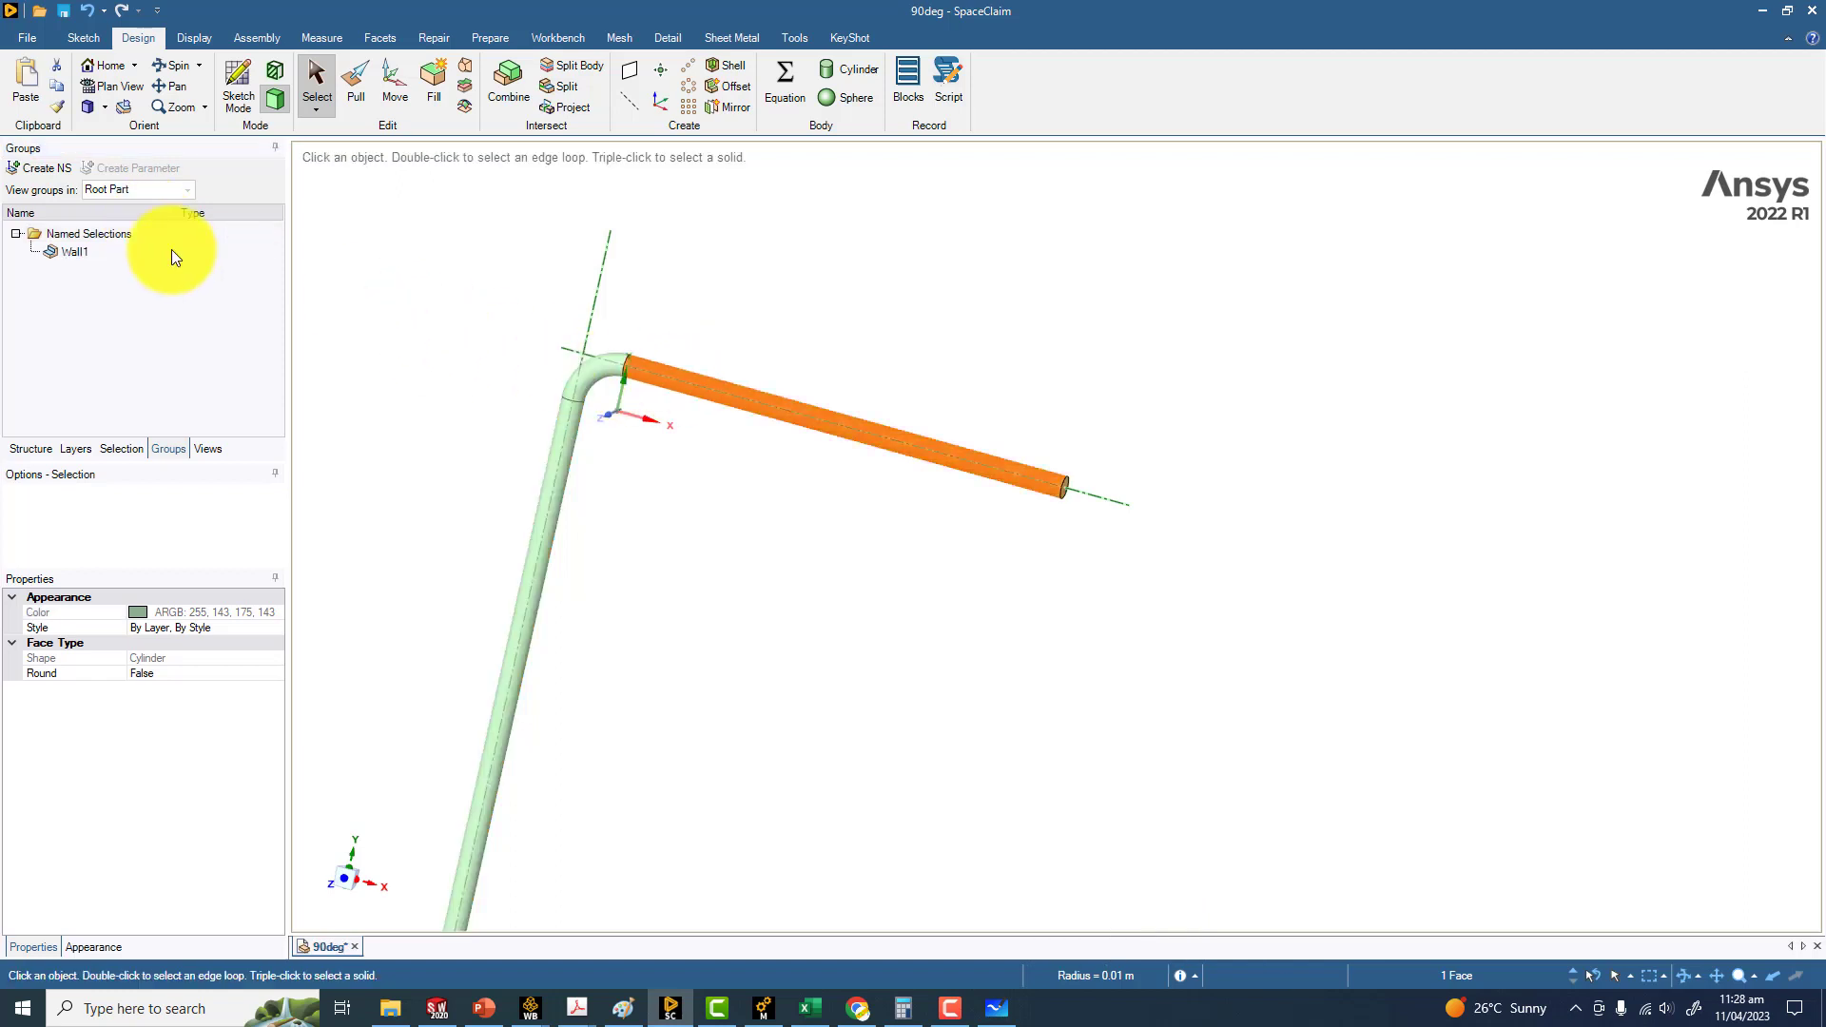
pyautogui.click(48, 169)
pyautogui.write('Wall')
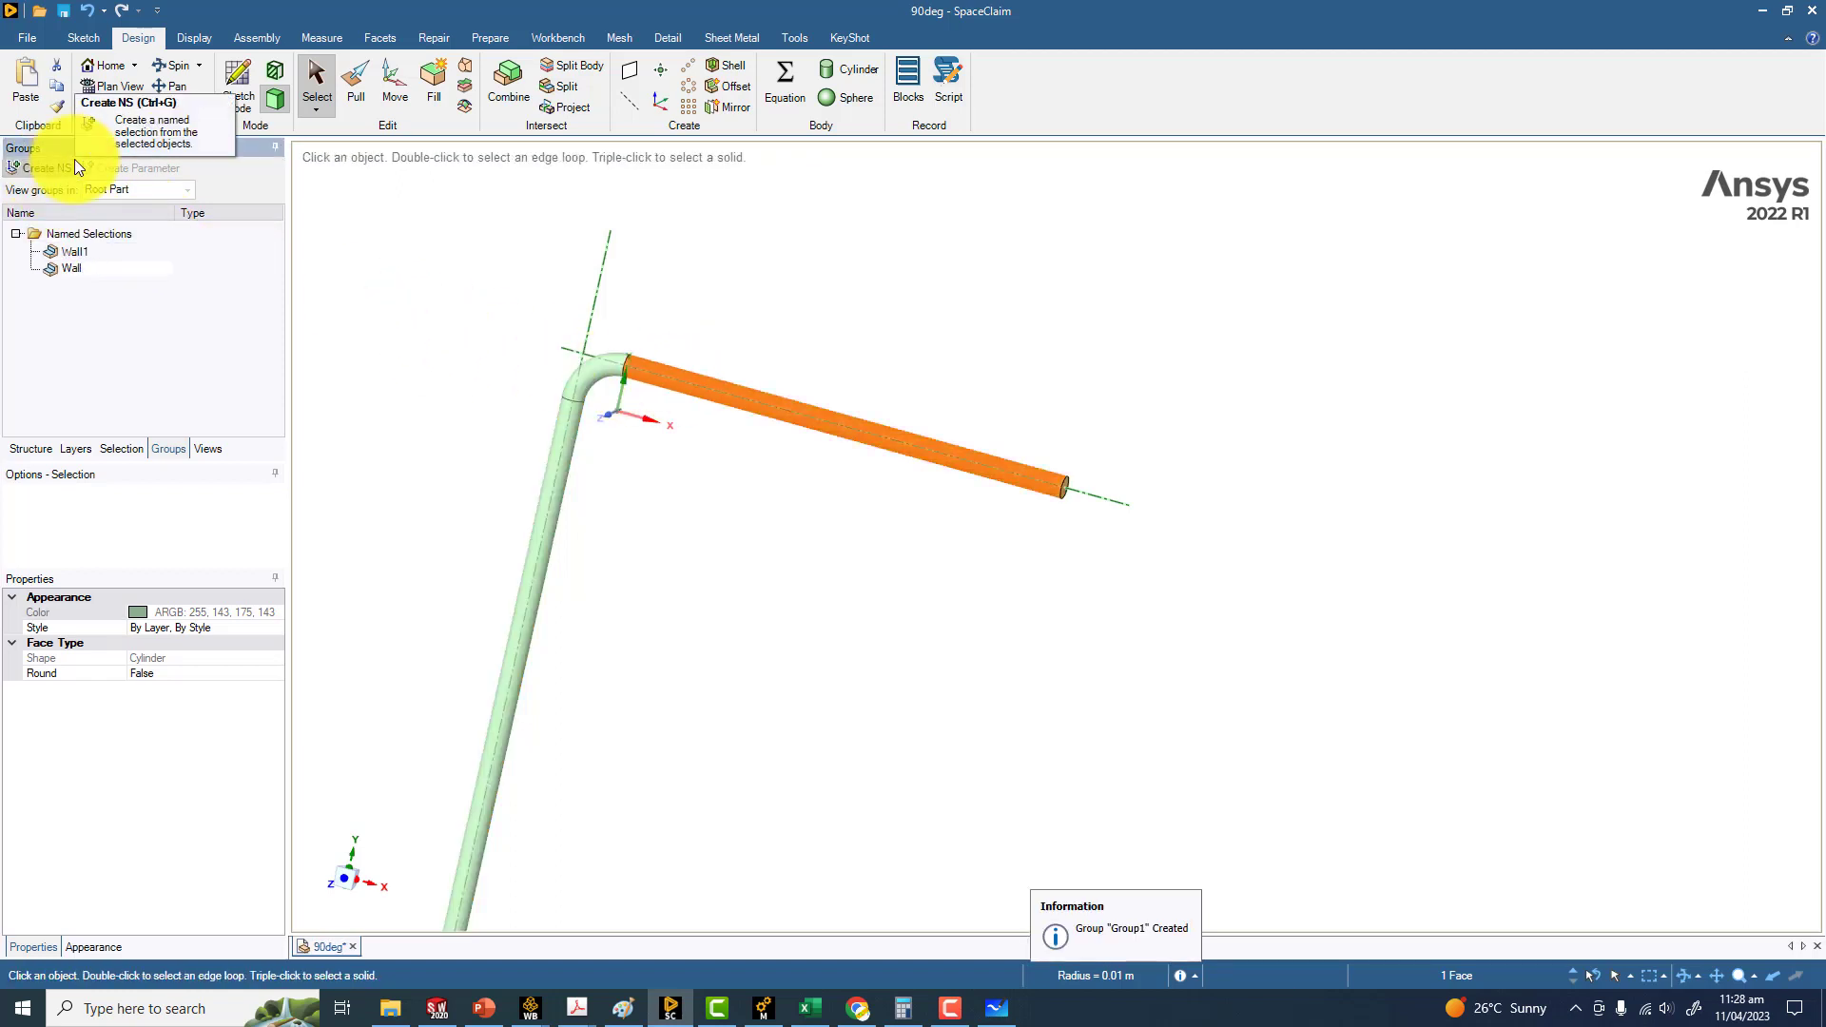
pyautogui.write('2')
pyautogui.press('Return')
# Step: Create a named selection called Bend from the curved face of the 90° elbow
pyautogui.click(591, 381)
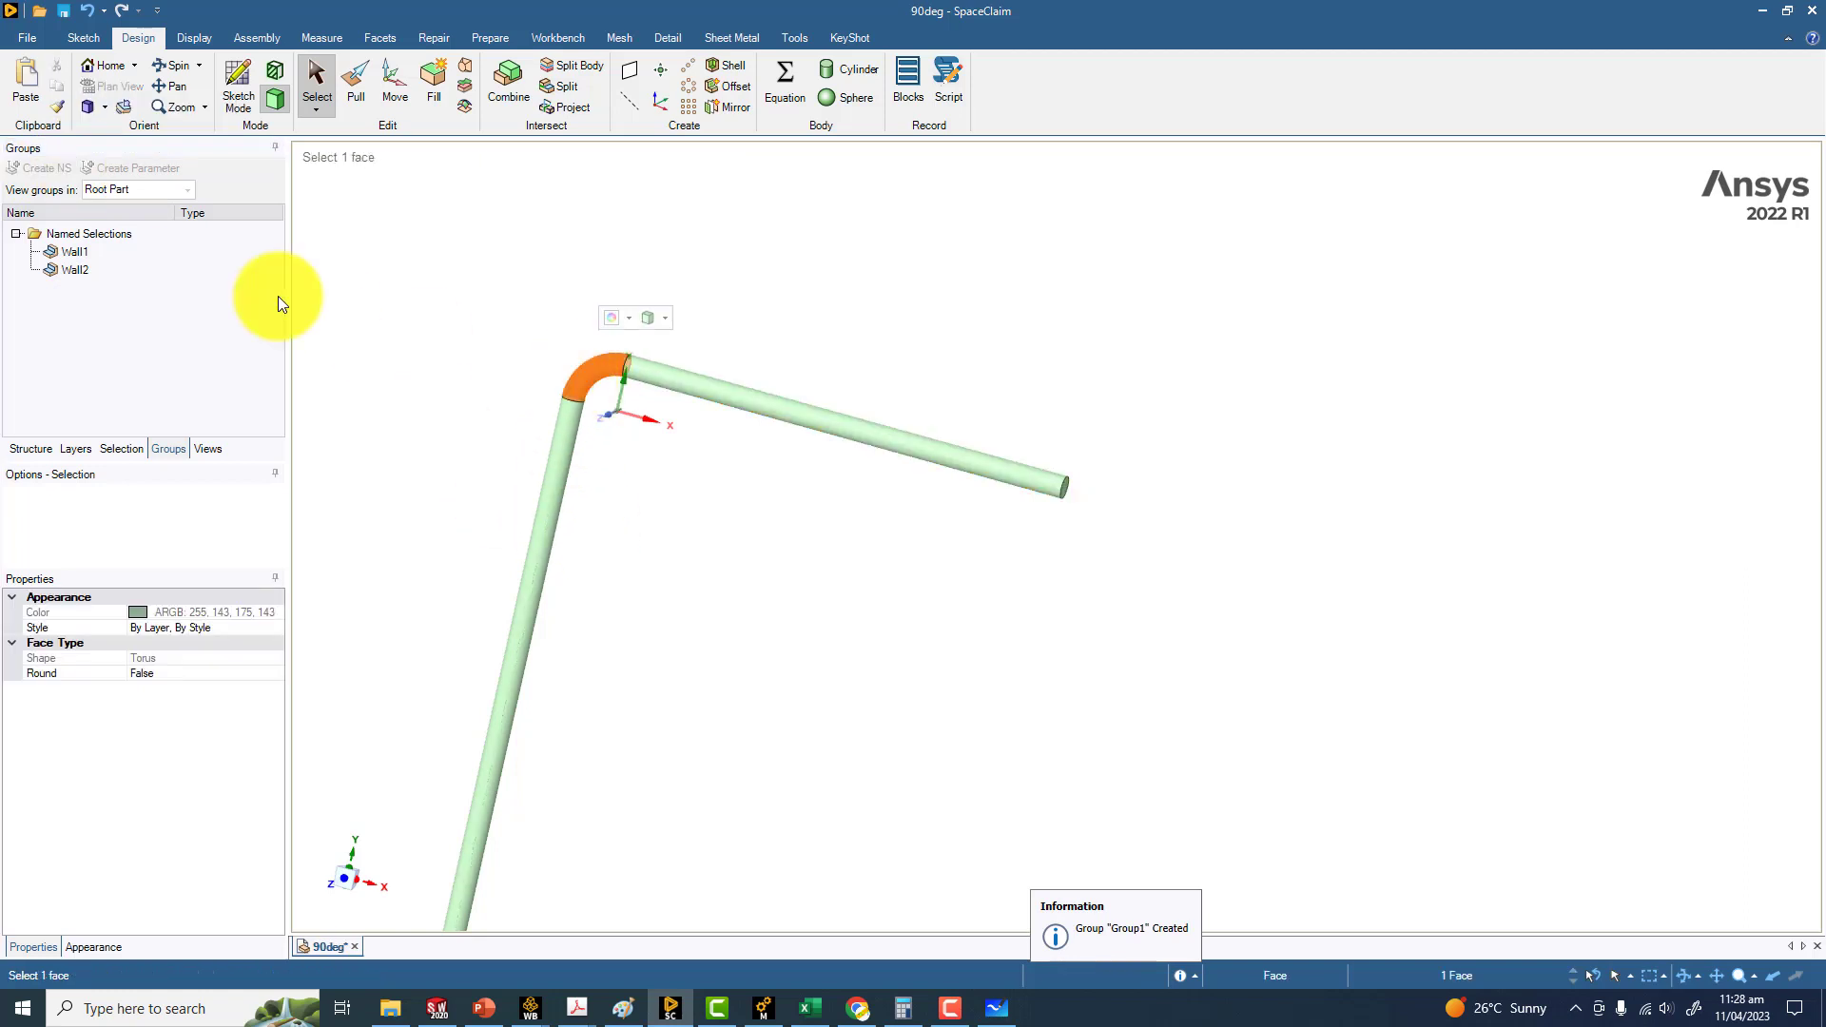
pyautogui.click(52, 167)
pyautogui.write('B')
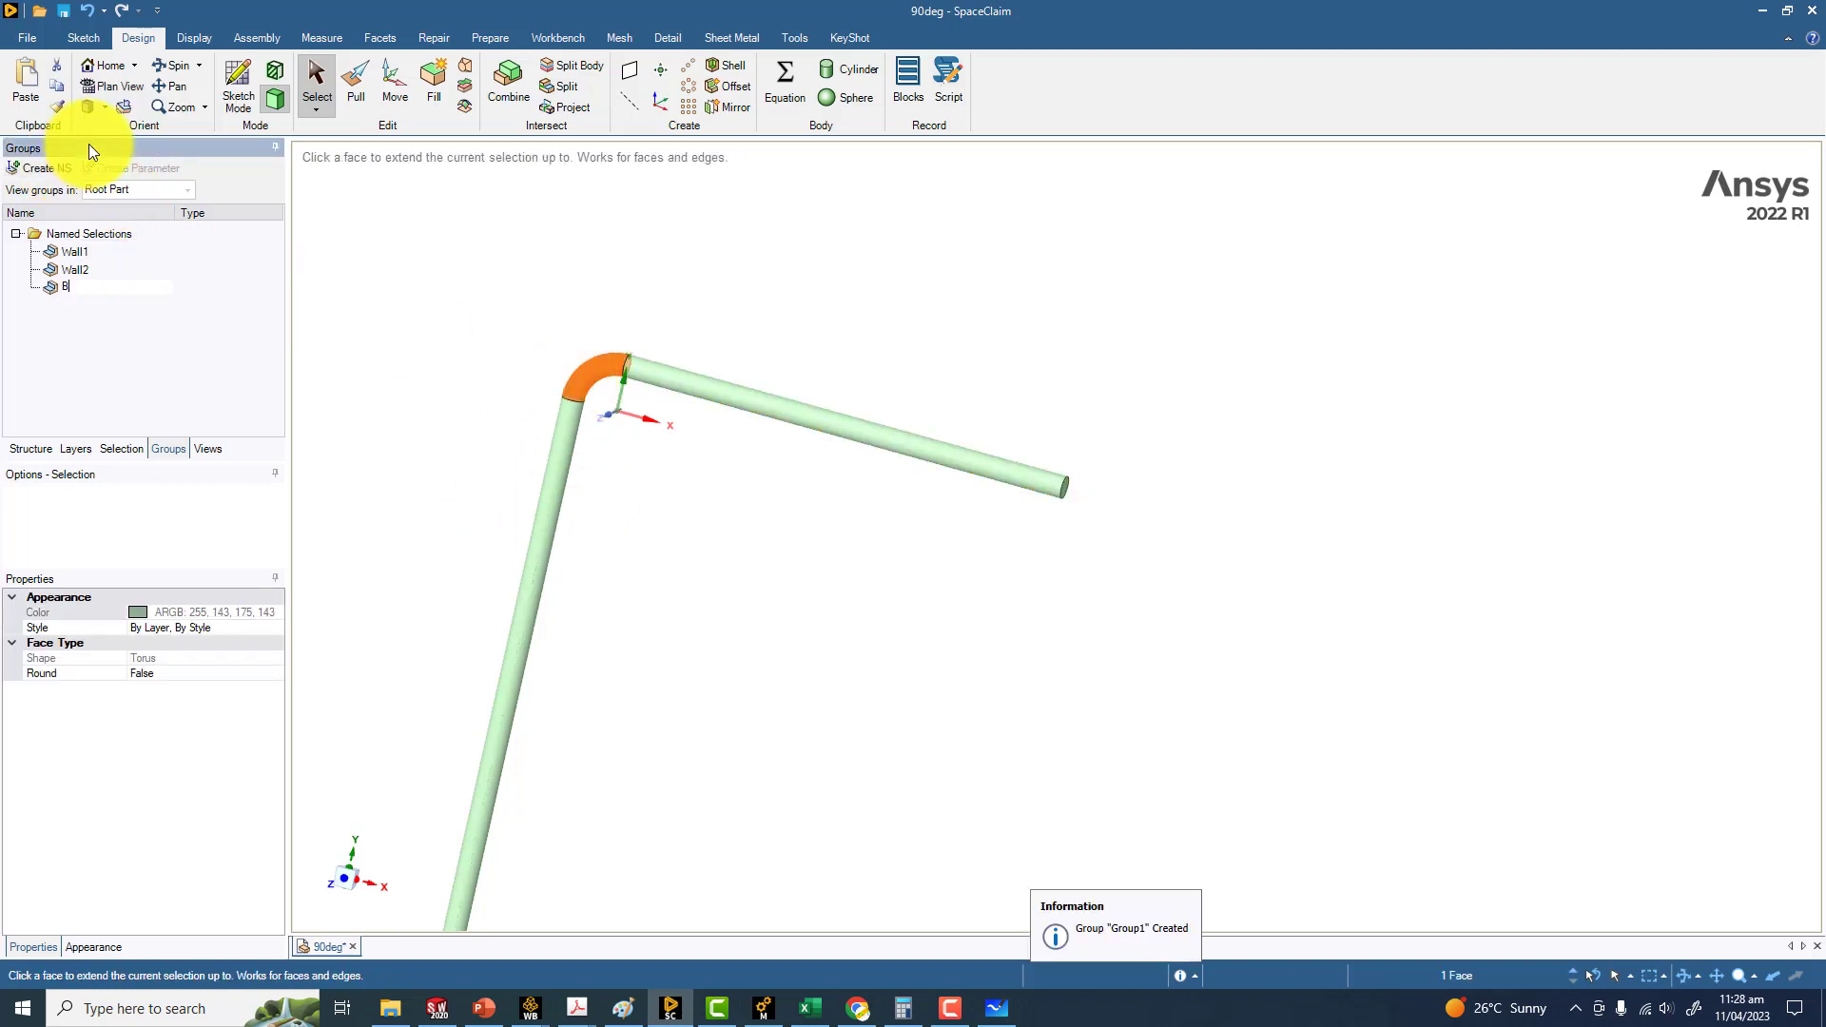
pyautogui.write('end')
pyautogui.press('Return')
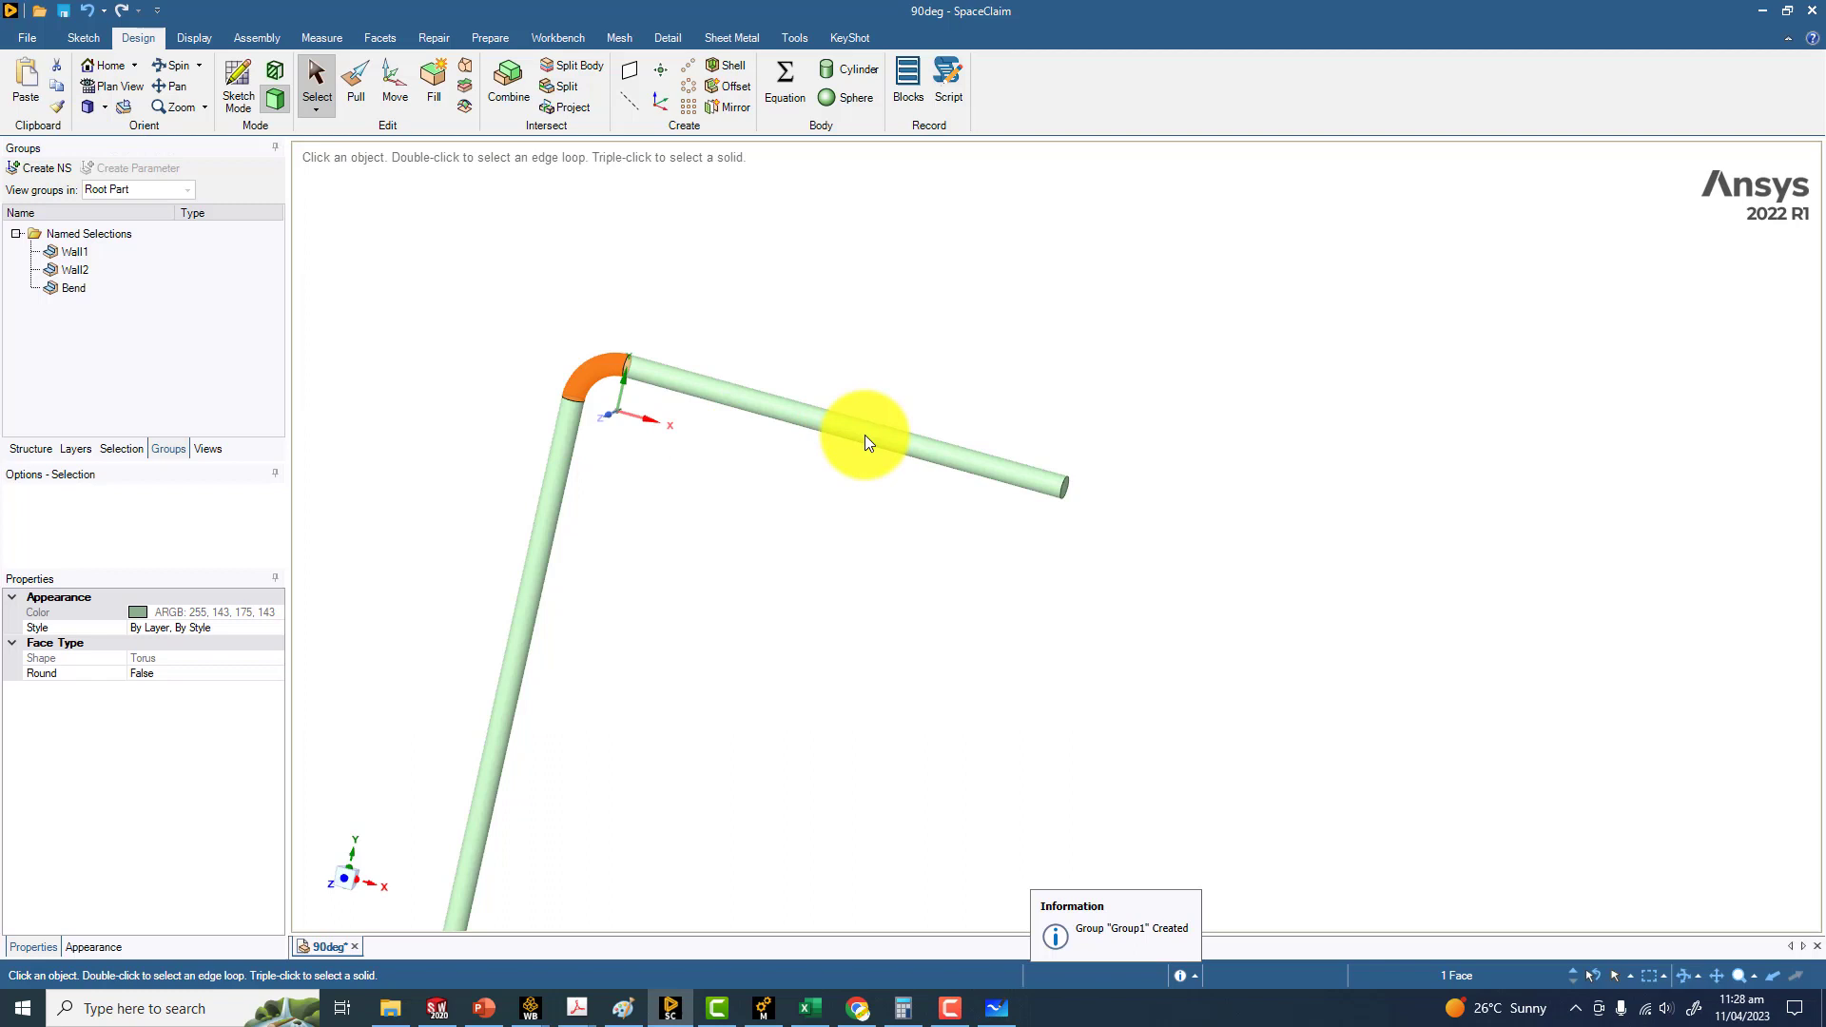
# Step: Create a named selection called Outlet from the flat end face of the short downstream pipe leg
pyautogui.scroll(5, 1162, 488)
pyautogui.click(1130, 562)
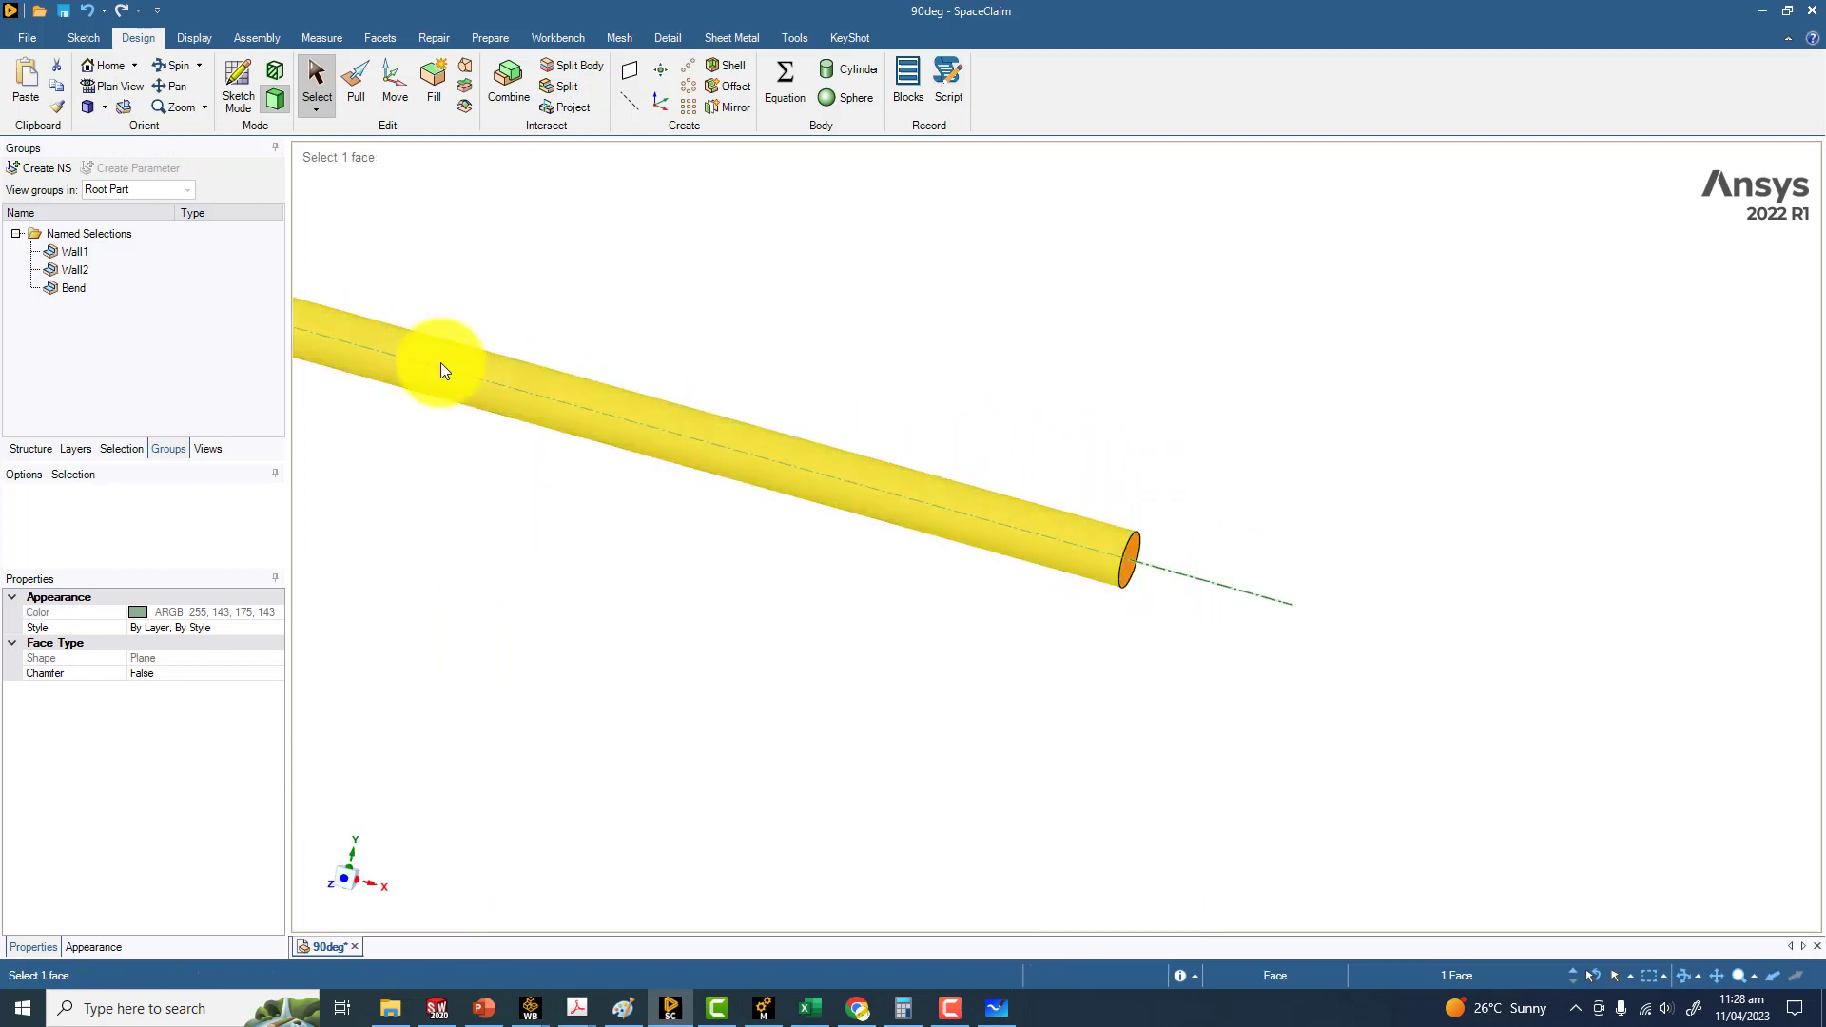
pyautogui.click(66, 173)
pyautogui.write('O')
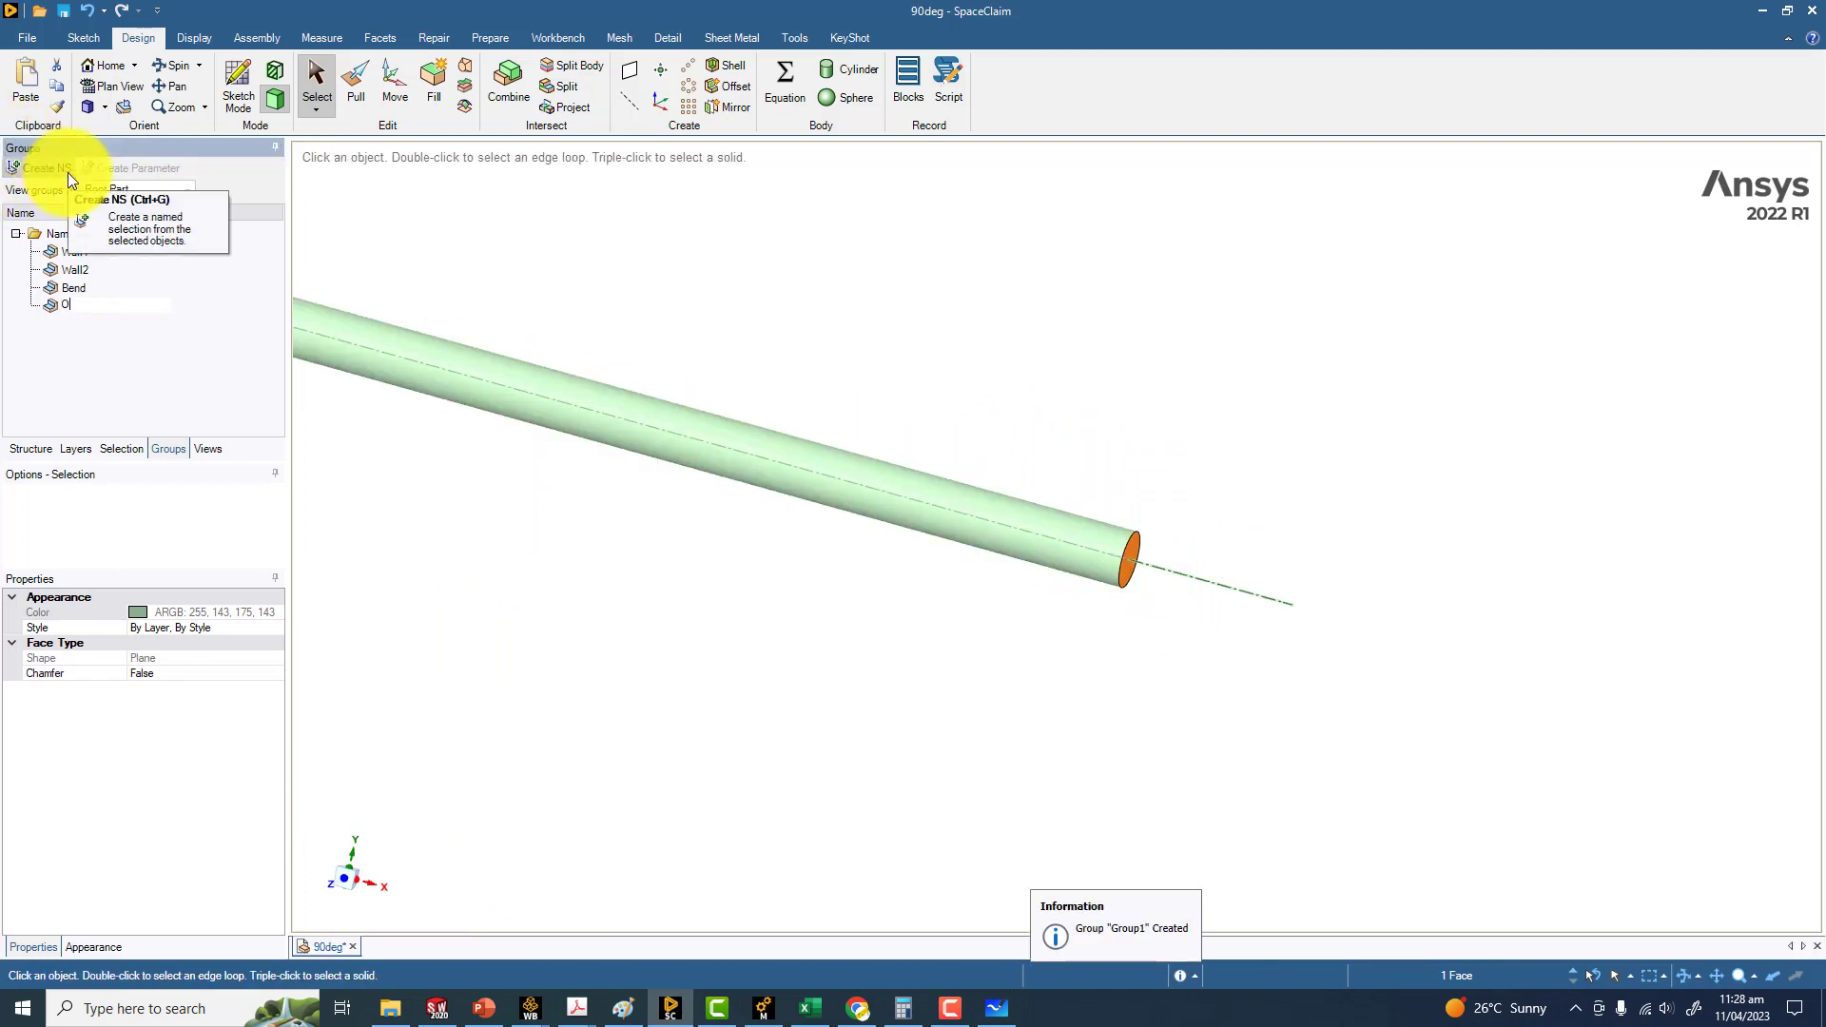
pyautogui.write('utlet')
pyautogui.press('Return')
# Step: Create a named selection called Inlet from the flat end face of the long upstream pipe leg and save the 90deg file
pyautogui.scroll(-5, 573, 746)
pyautogui.moveTo(971, 534)
pyautogui.mouseDown(button='middle')
pyautogui.moveTo(889, 660)
pyautogui.moveTo(1105, 660)
pyautogui.moveTo(1118, 478)
pyautogui.moveTo(941, 783)
pyautogui.moveTo(896, 548)
pyautogui.mouseUp(button='middle')
pyautogui.scroll(3, 1100, 501)
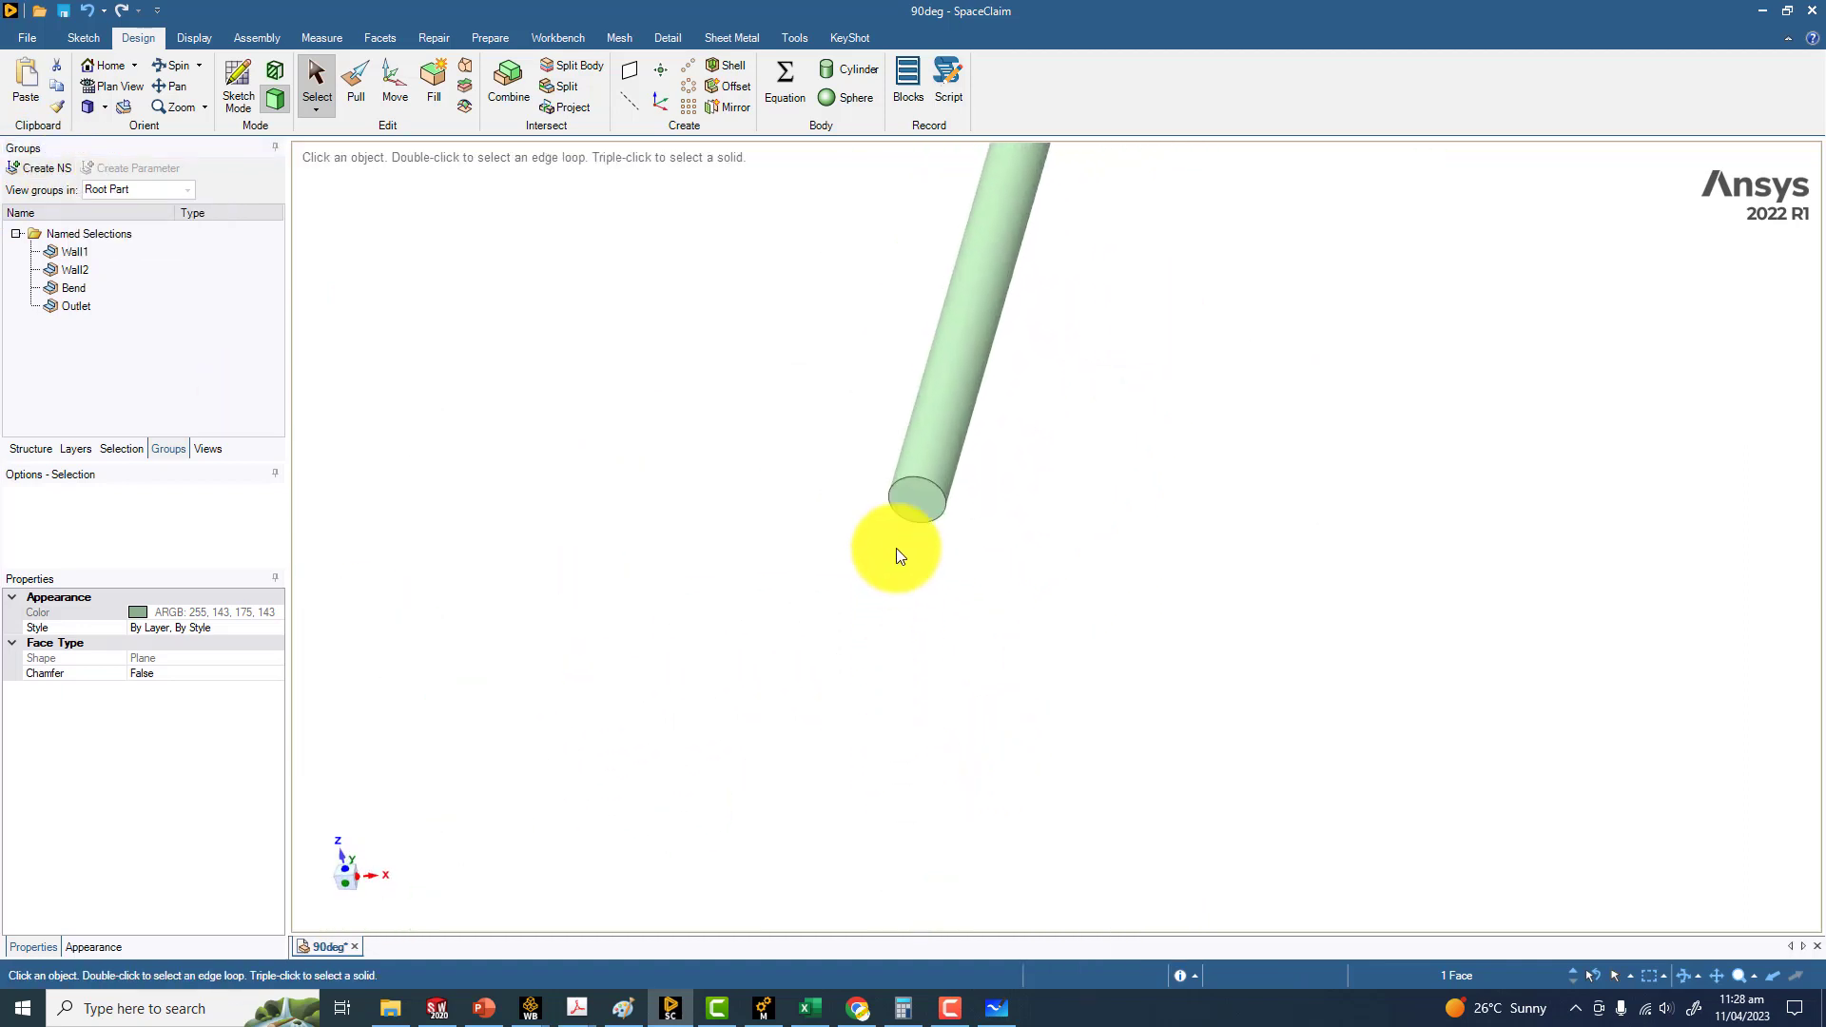
pyautogui.click(921, 506)
pyautogui.click(46, 171)
pyautogui.write('Inlet')
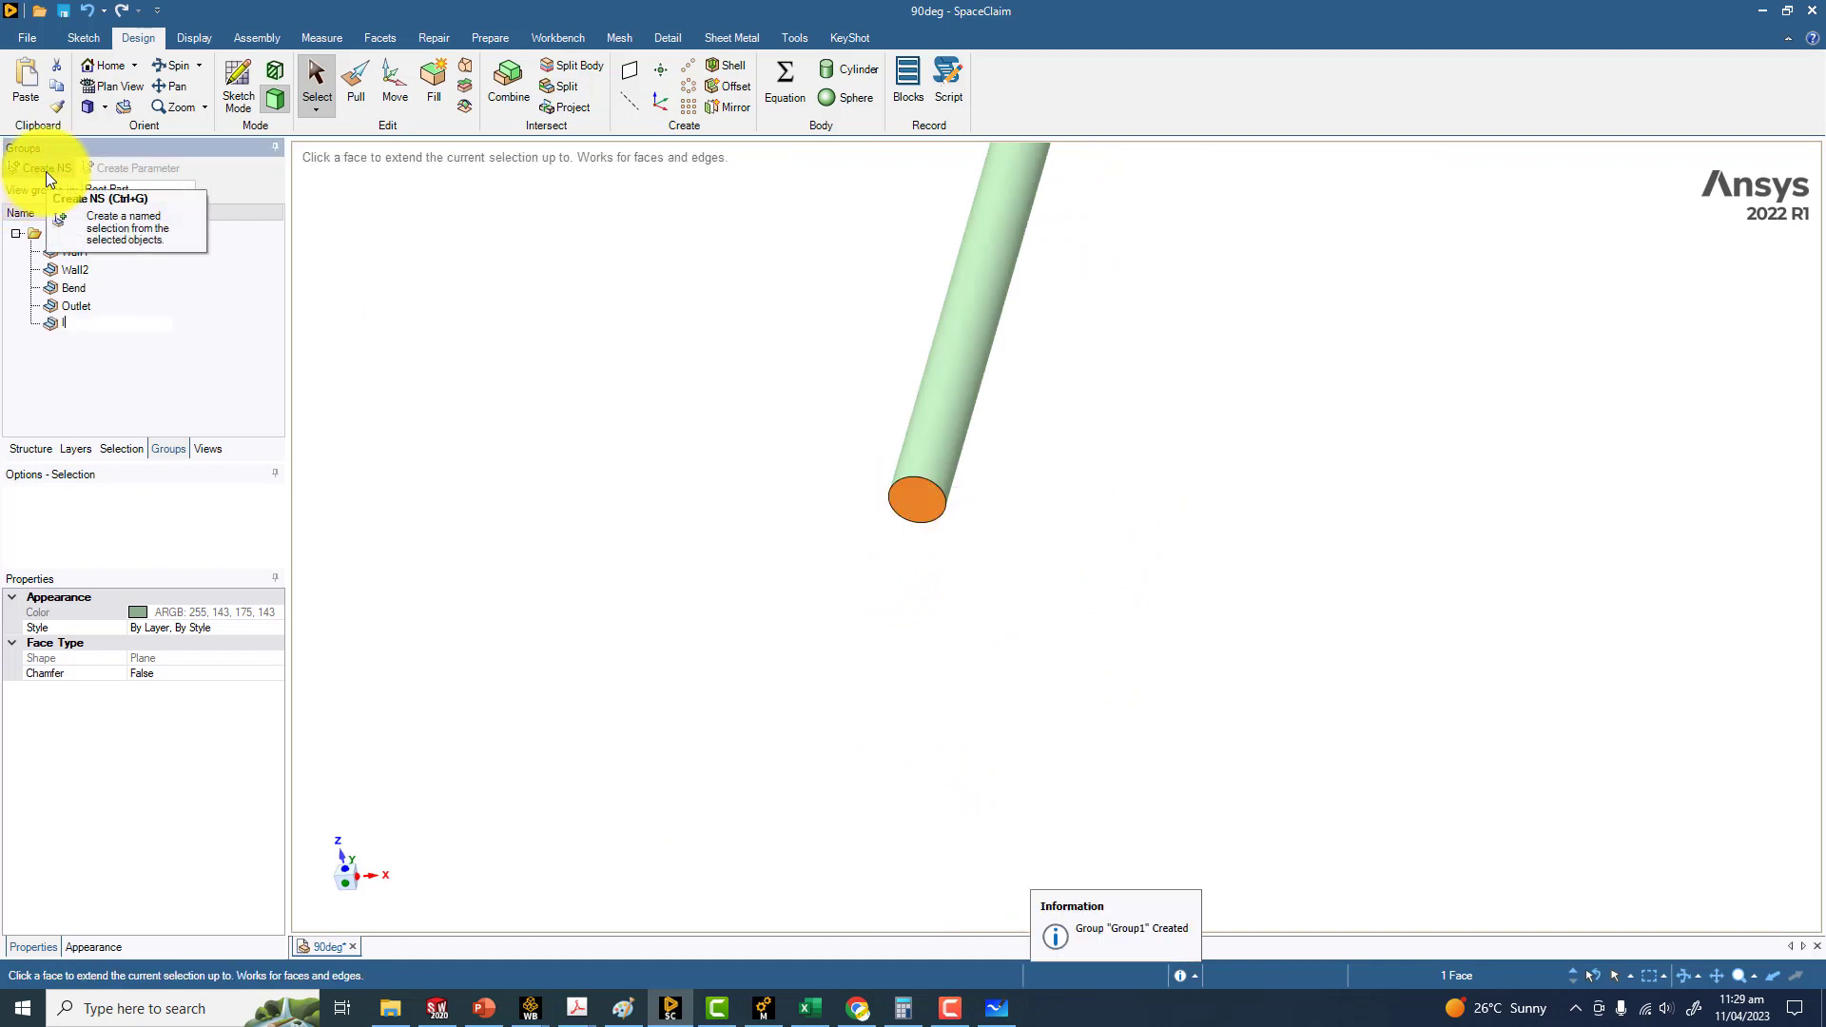
pyautogui.press('Return')
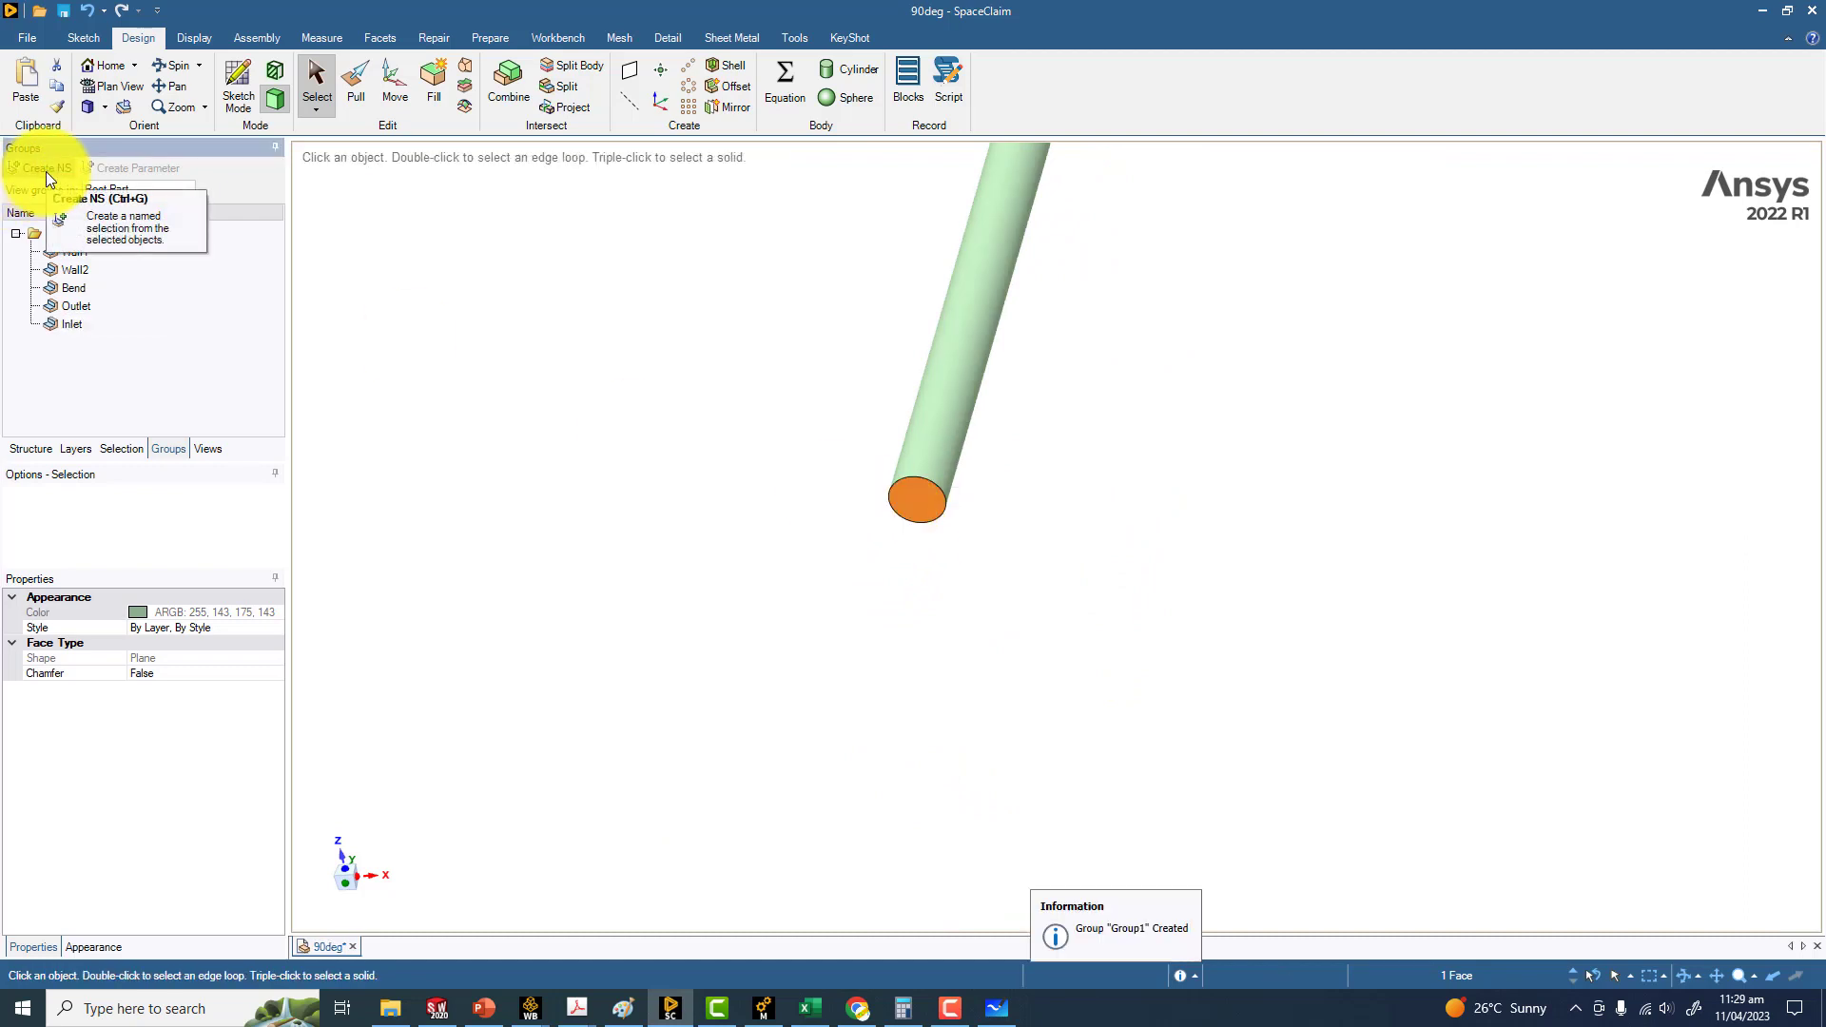
pyautogui.click(64, 12)
pyautogui.keyDown('shift'); pyautogui.moveTo(708, 494); pyautogui.dragTo(661, 571, button='middle'); pyautogui.keyUp('shift')
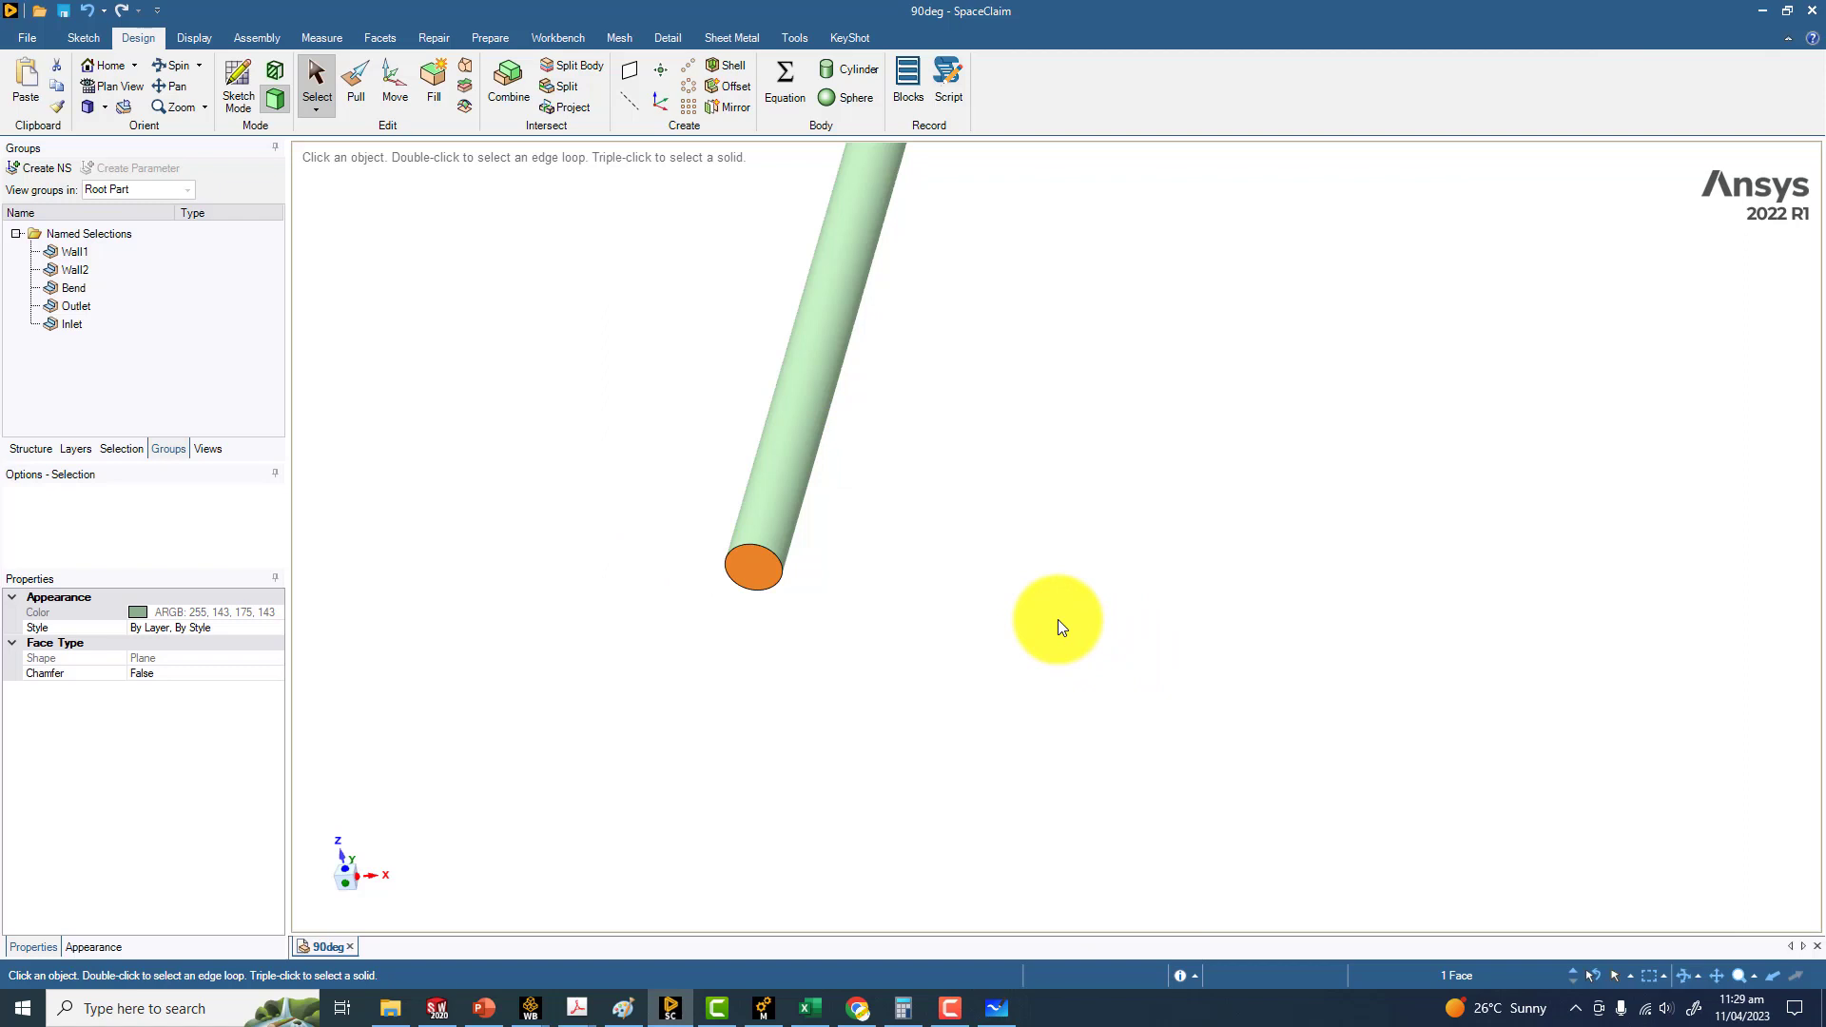
# Step: Search Windows for Workbench and launch Workbench 2022 R1
pyautogui.click(176, 1008)
pyautogui.write('workbench')
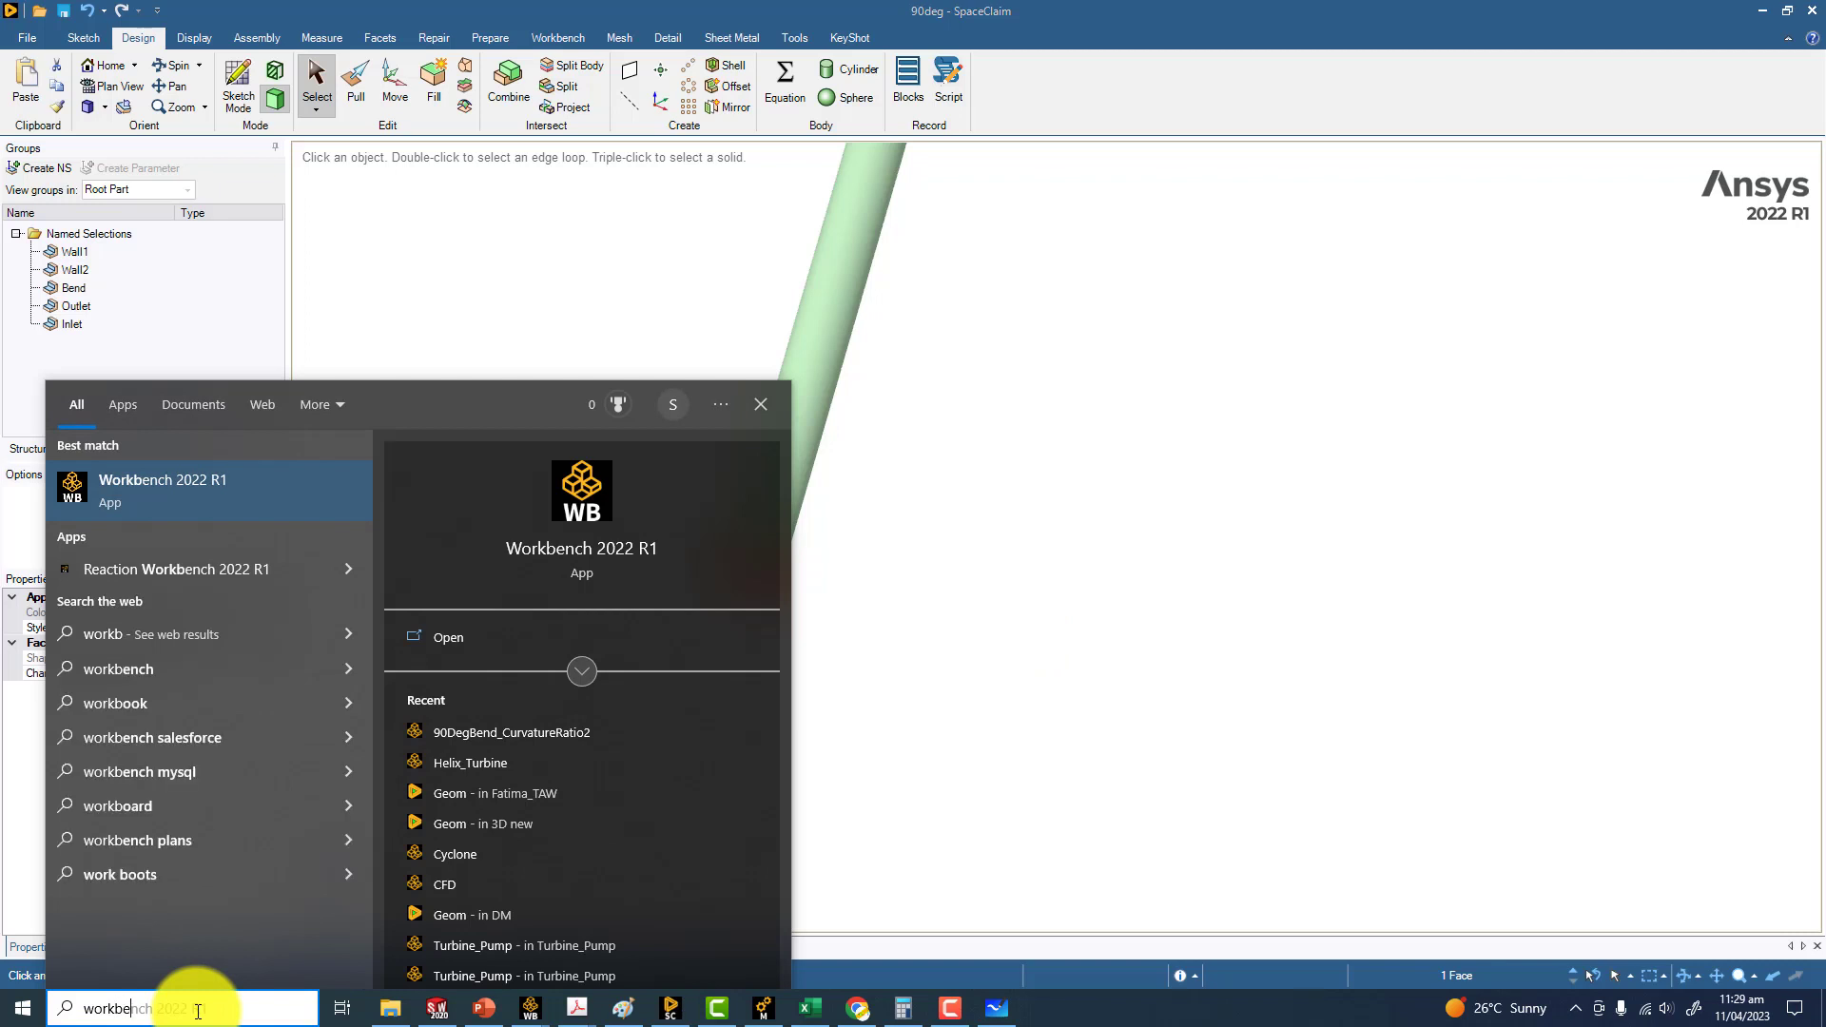
pyautogui.press('Escape')
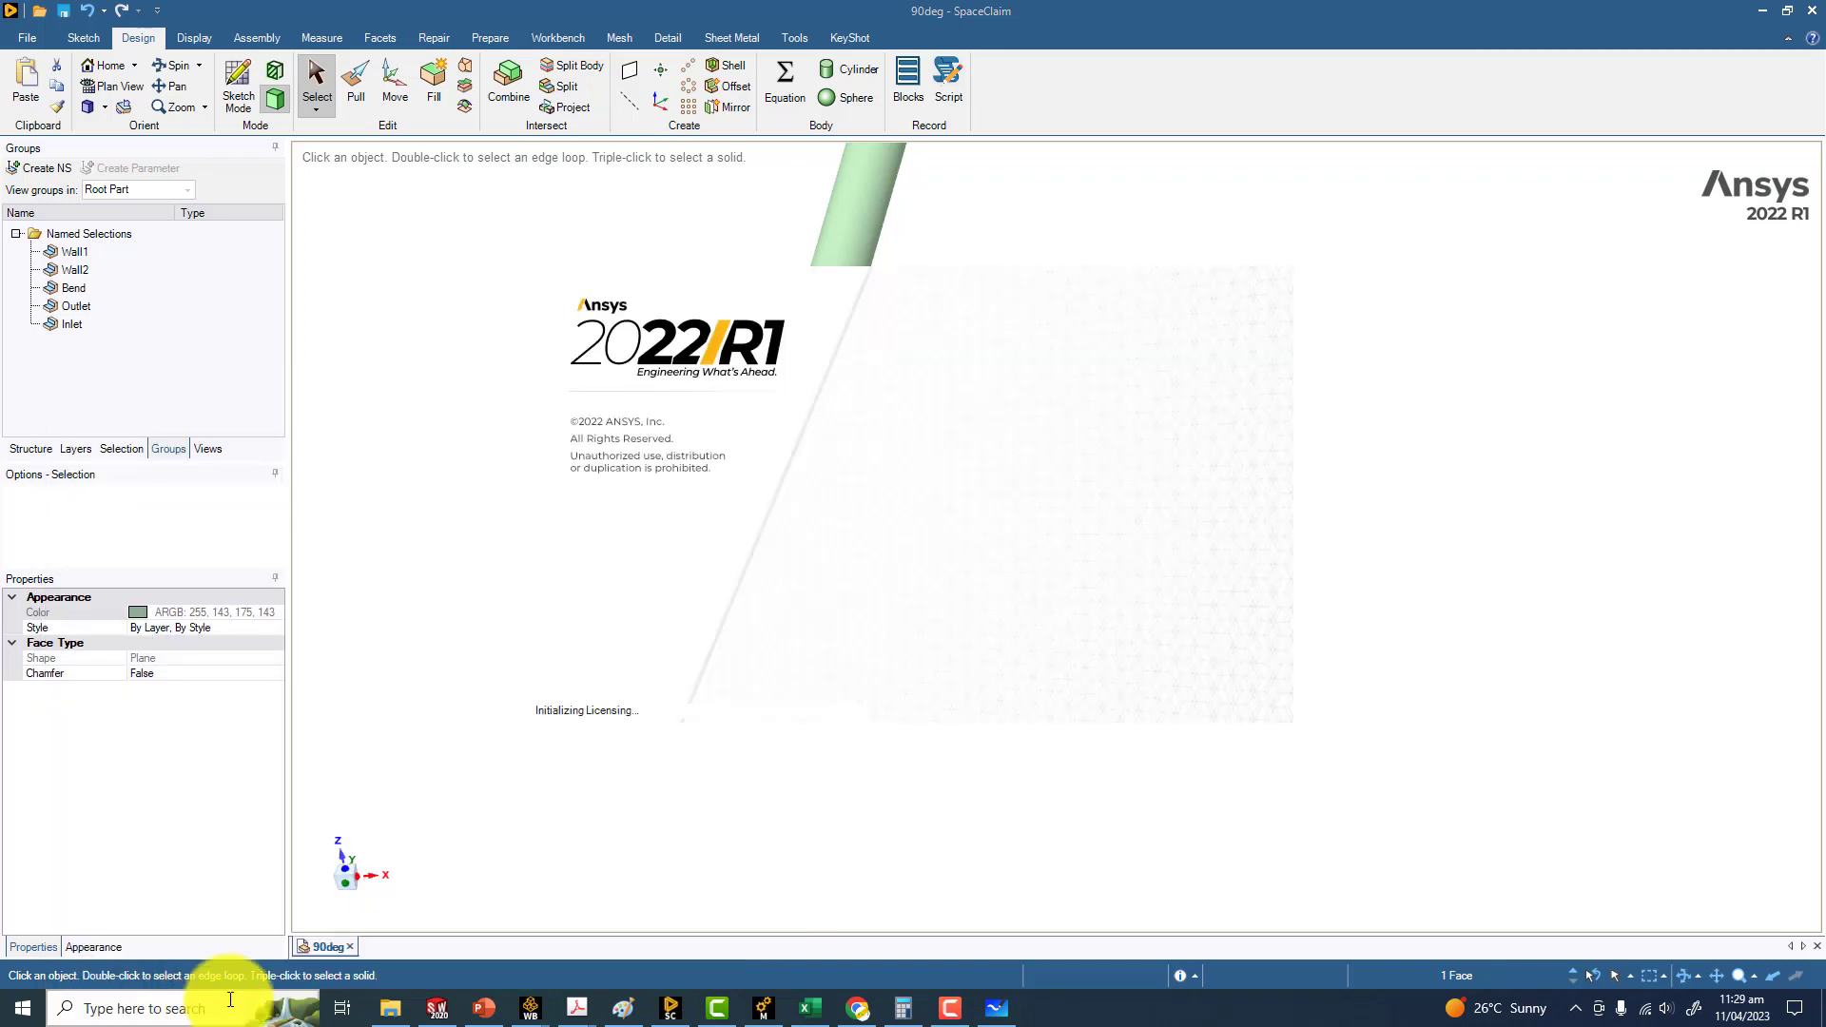